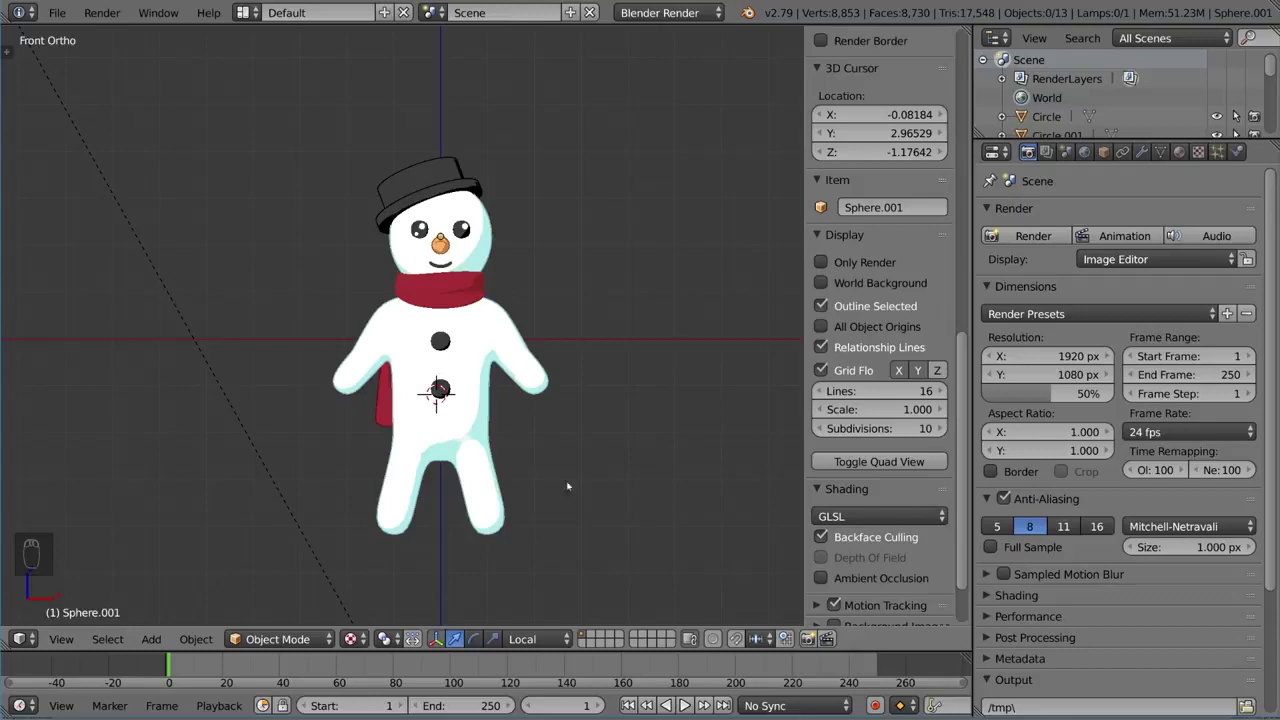
right_click(496, 352)
key(g)
right_click(581, 364)
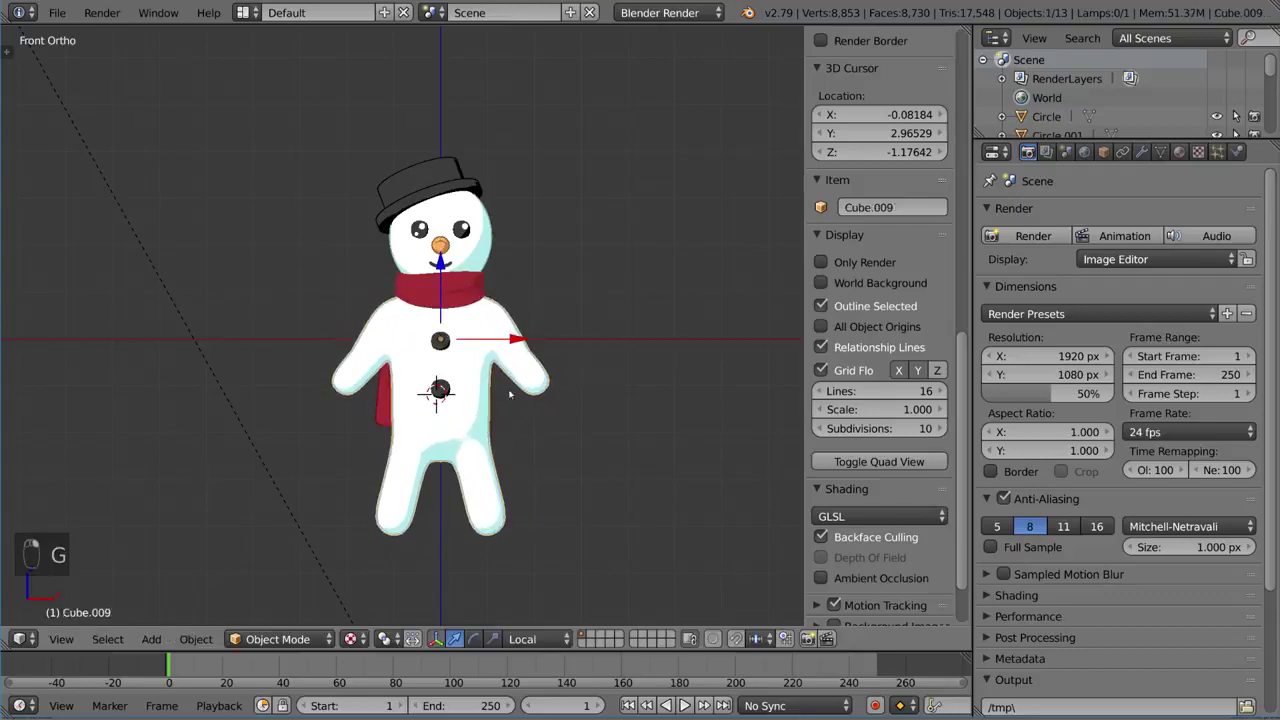
key(a)
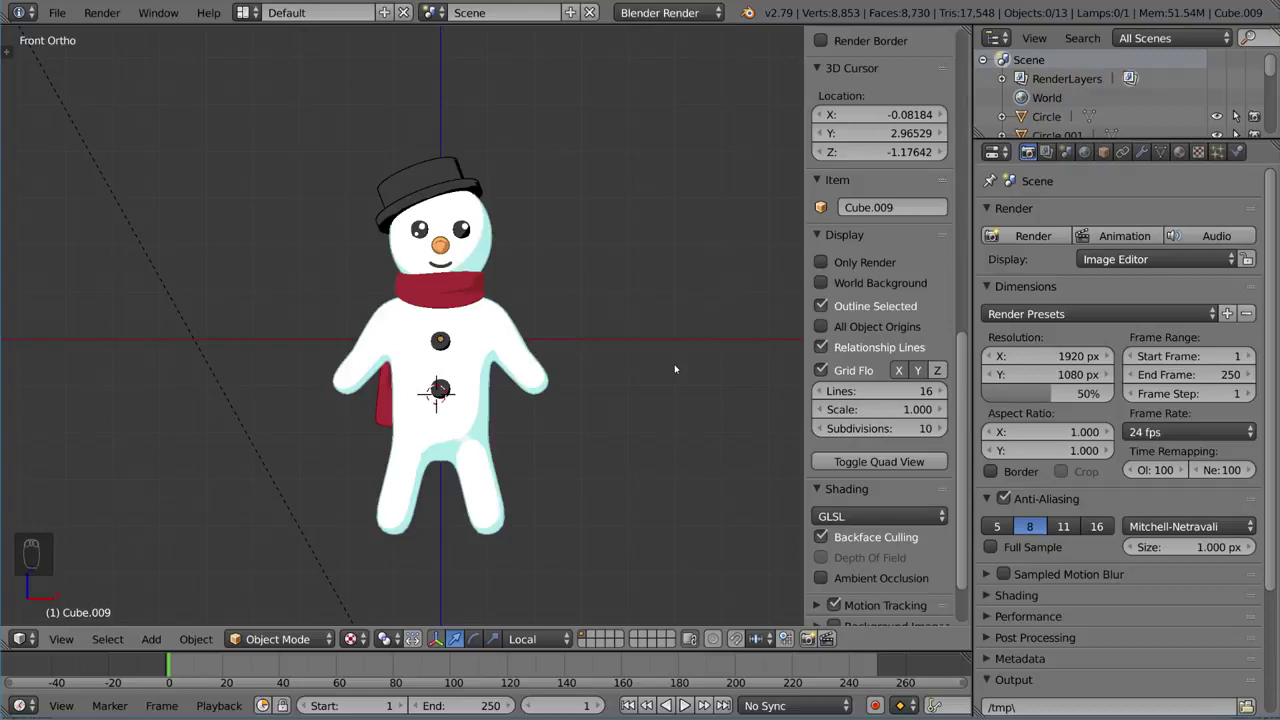
Search the add-ons in the user preferences for "rigify" and examine the details of Rigging: Rigify
key(n)
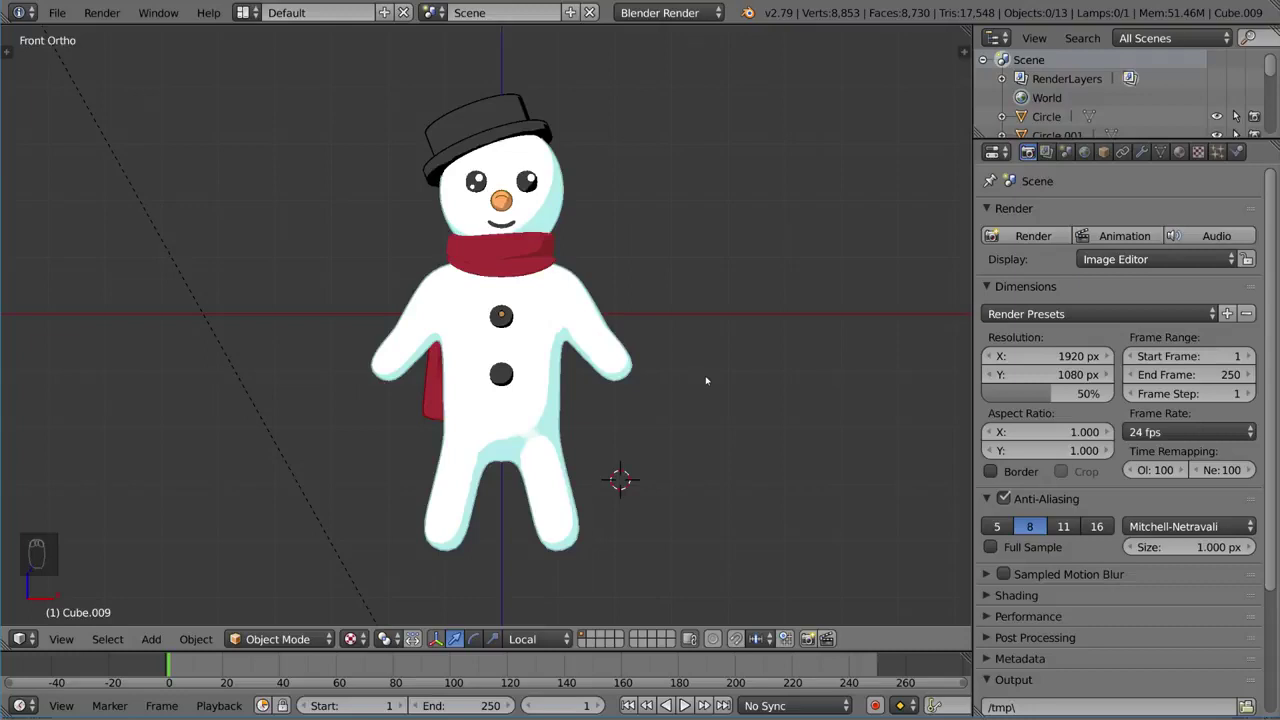
key(ctrl+alt+u)
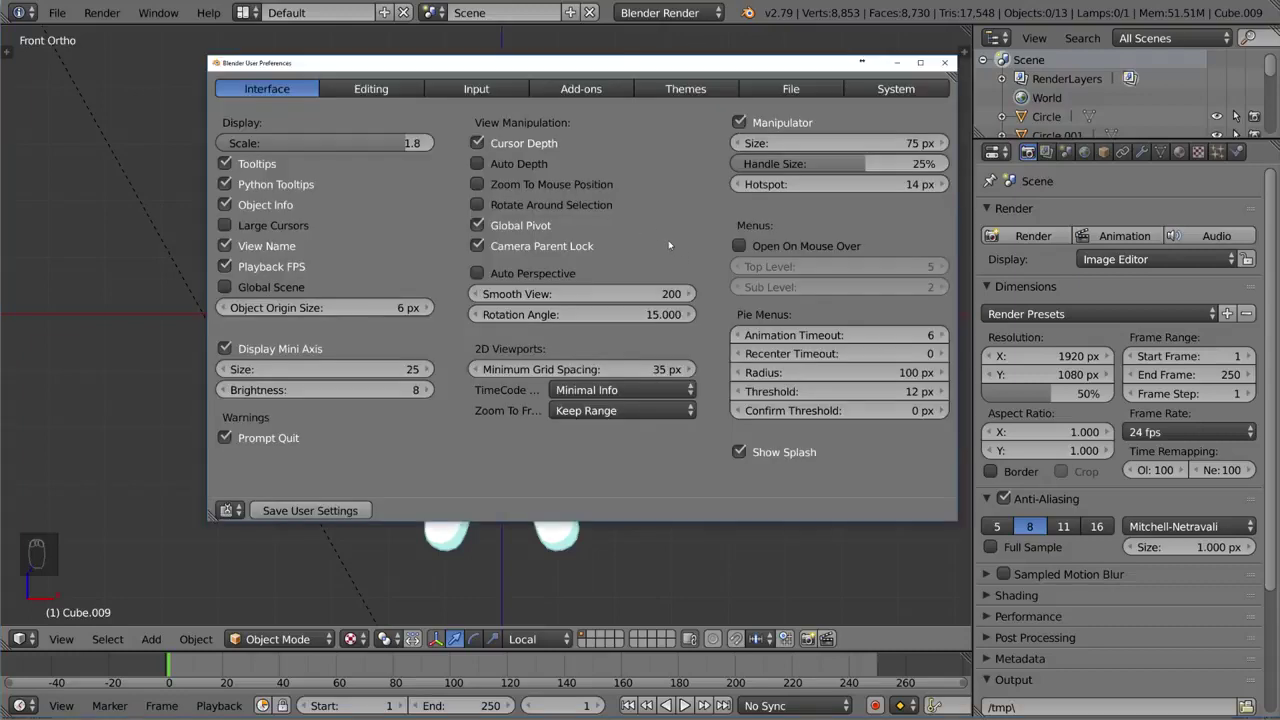
click(583, 90)
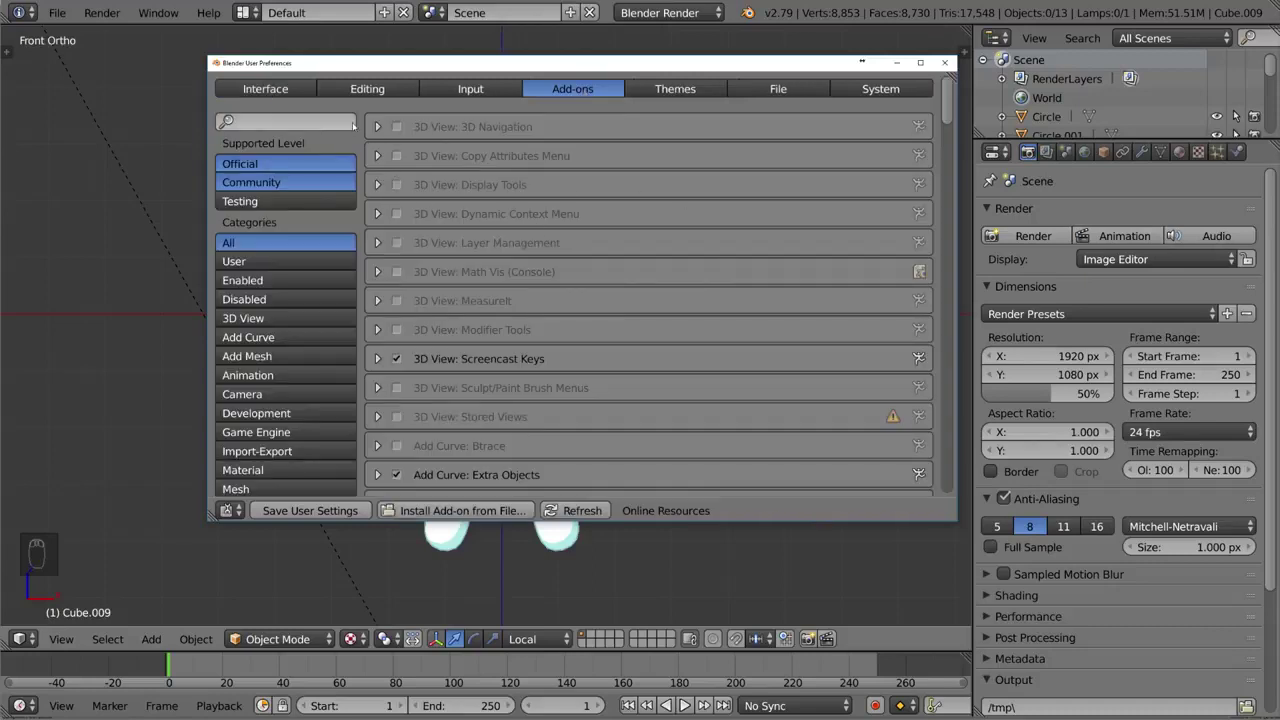
click(334, 121)
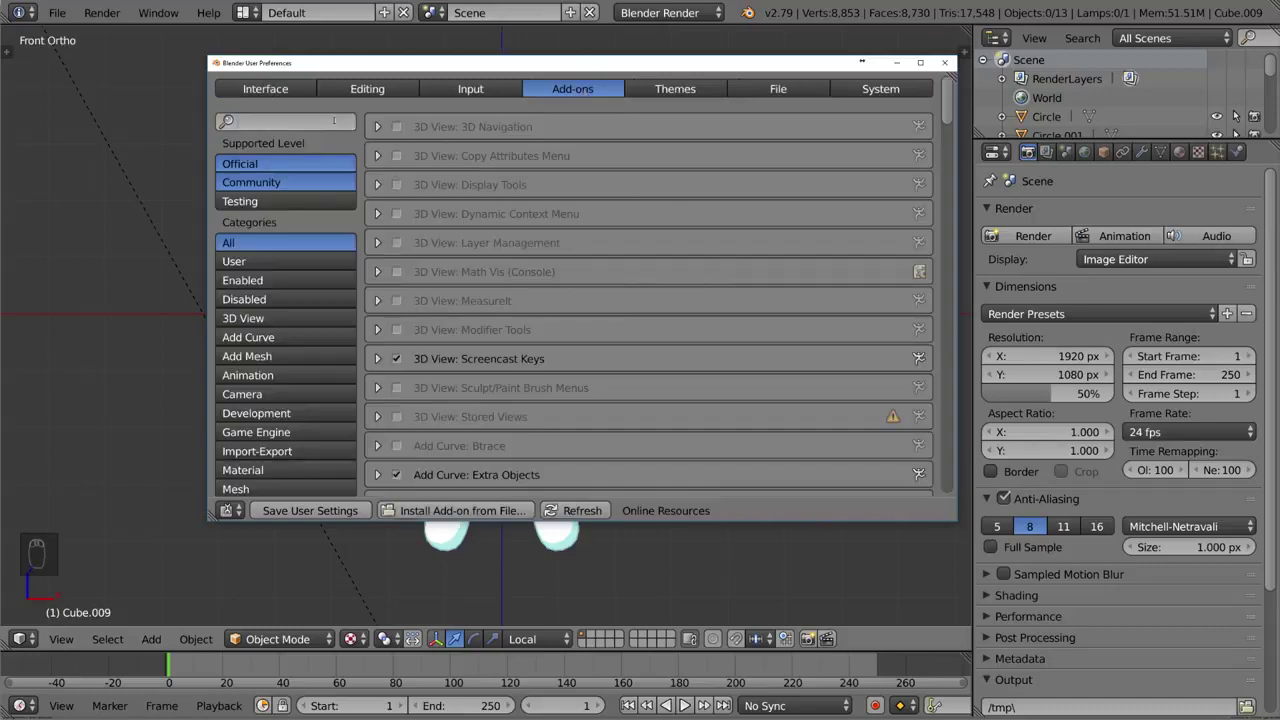
text(rigify)
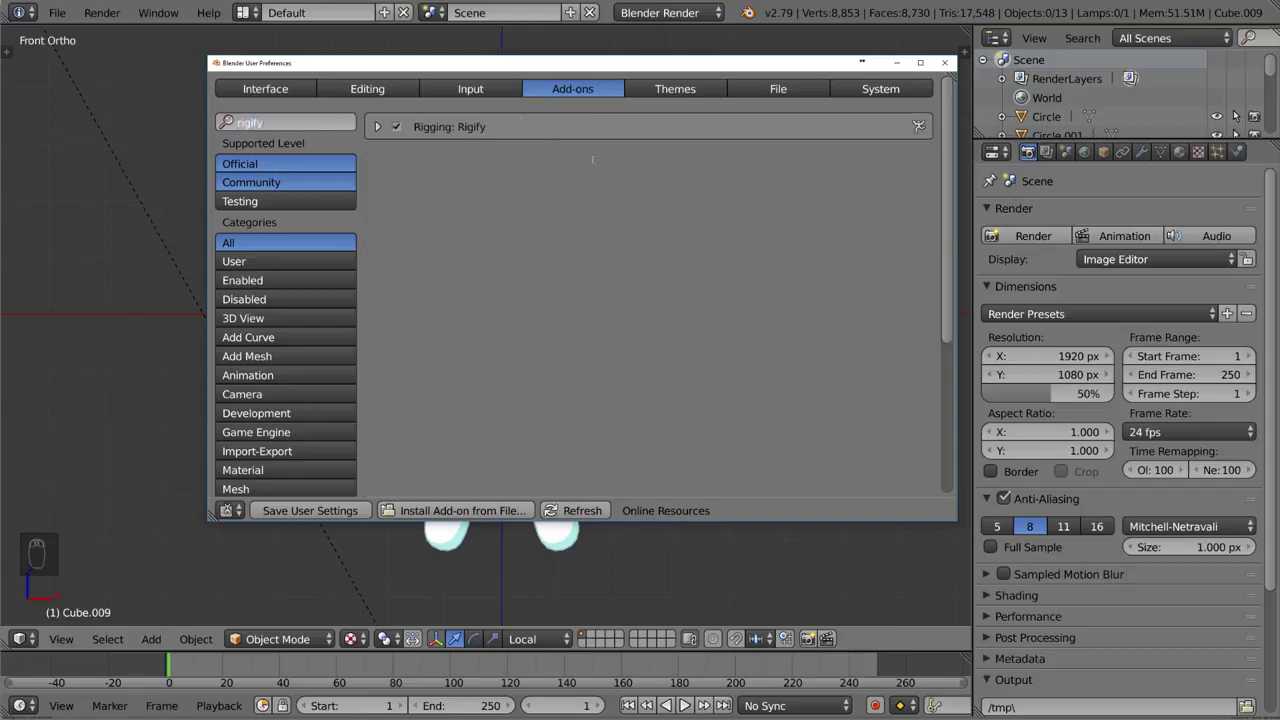
key(Return)
click(379, 127)
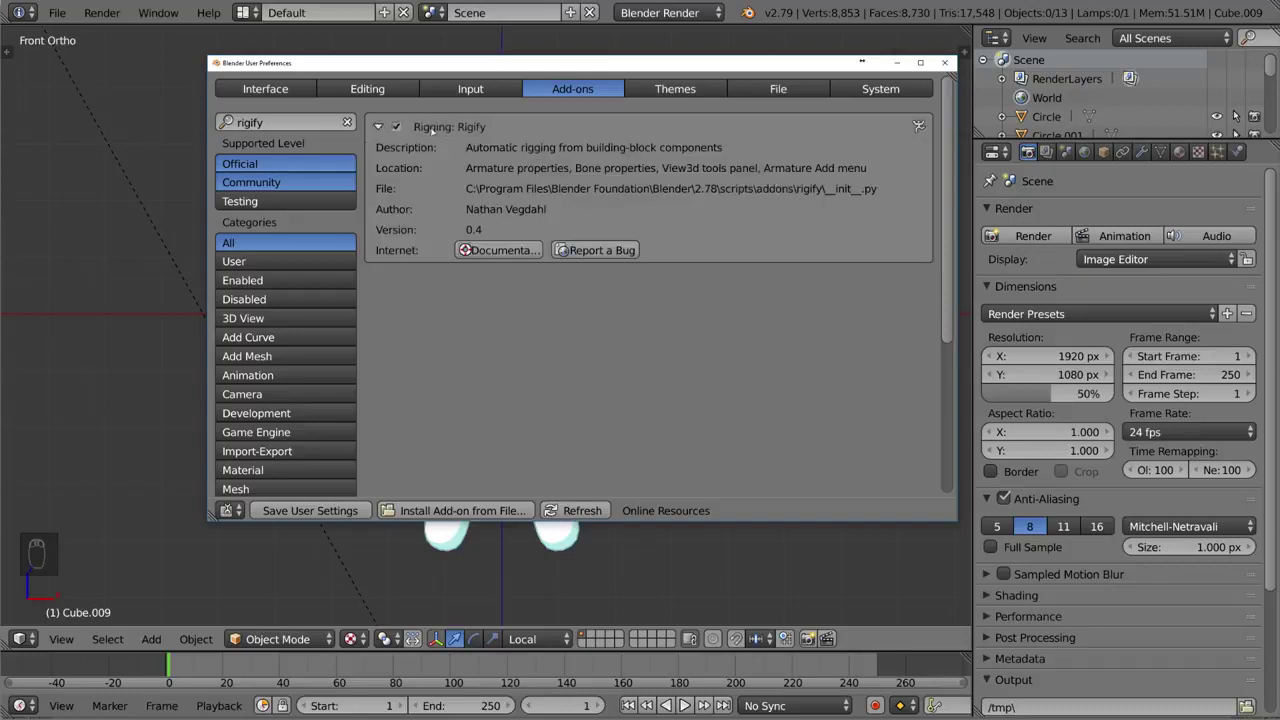
click(946, 64)
Place the 3D cursor beside the snowman, add a Human (Meta-Rig) armature there and examine its face bones
click(683, 320)
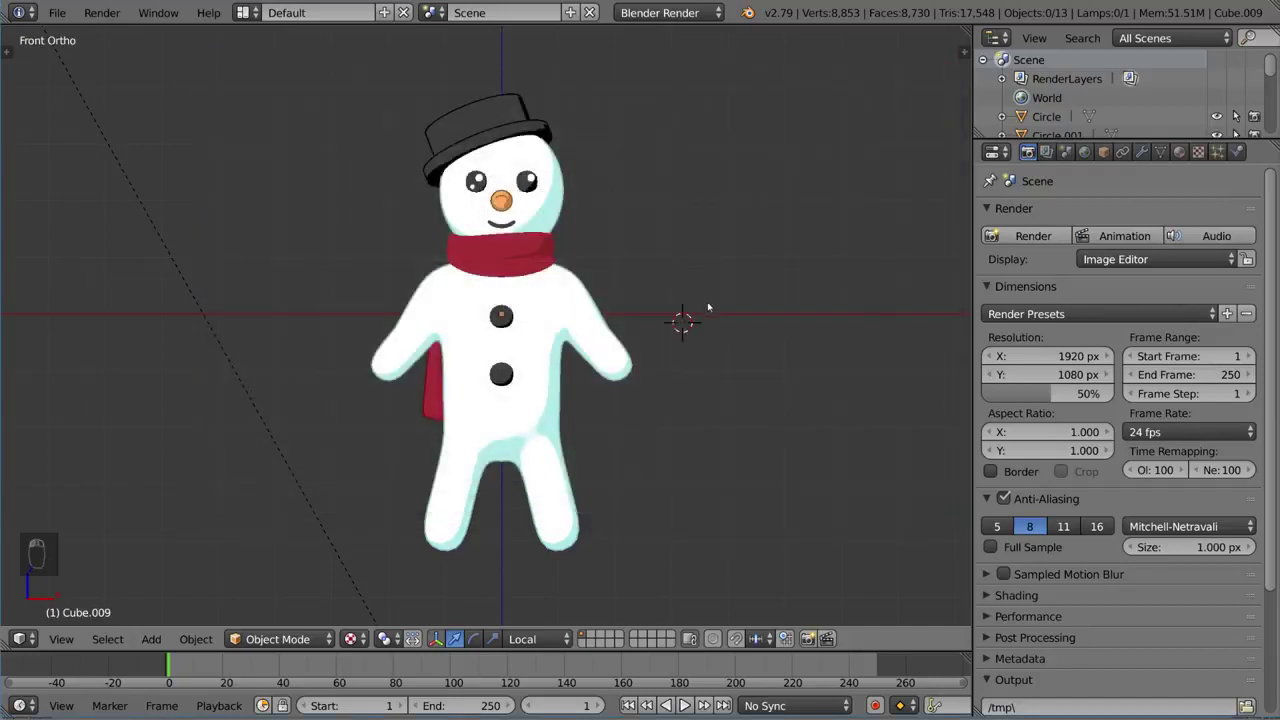
shift+middle_drag(708, 307, 705, 306)
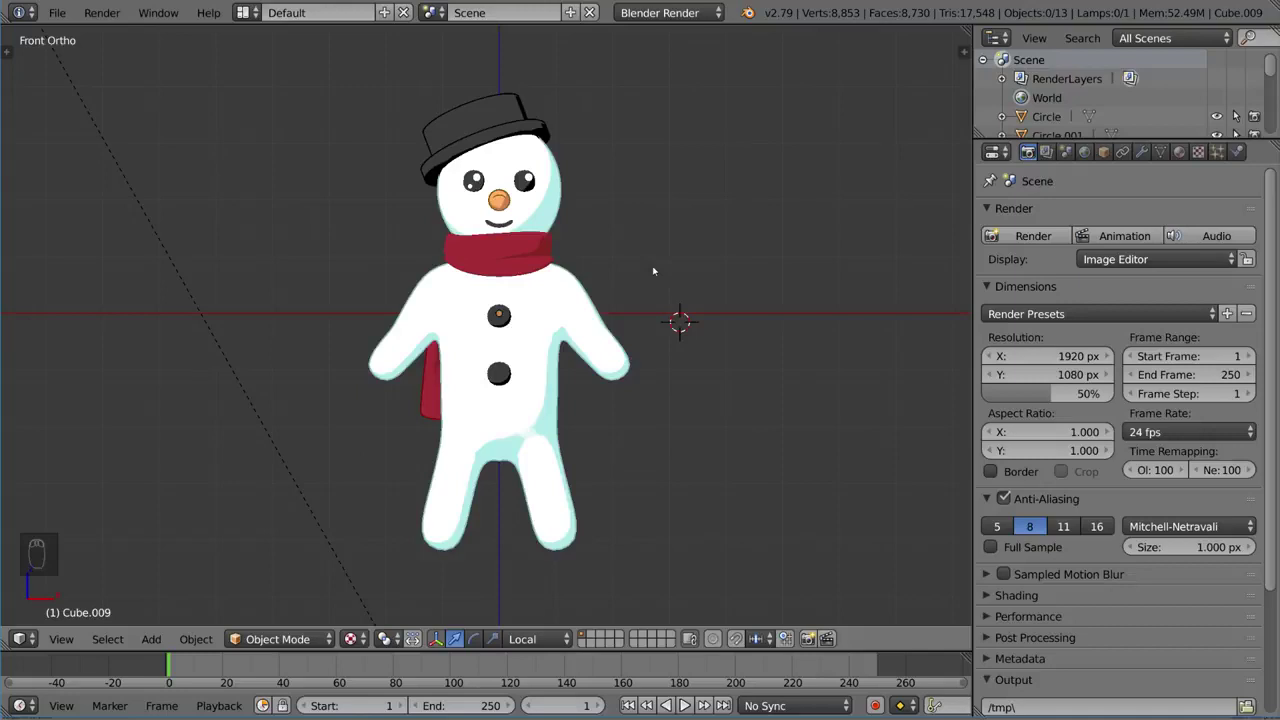
key(shift+a)
mouse_move(650, 270)
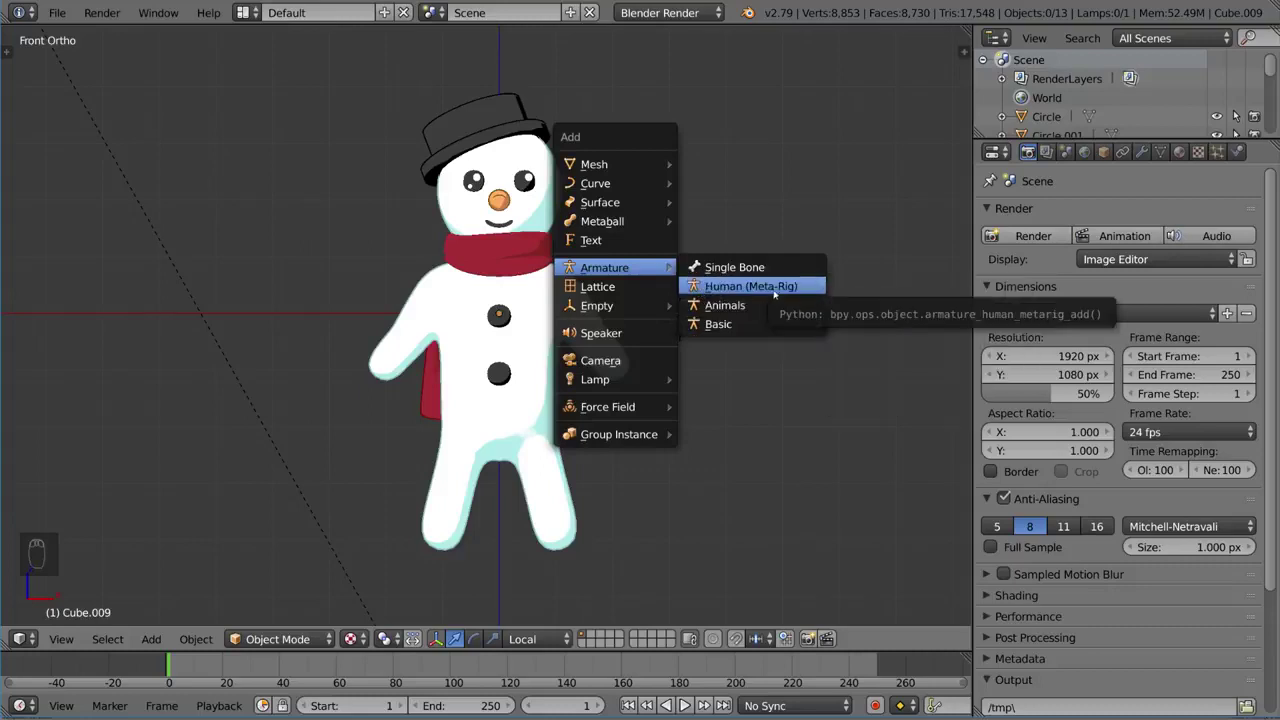
mouse_move(776, 310)
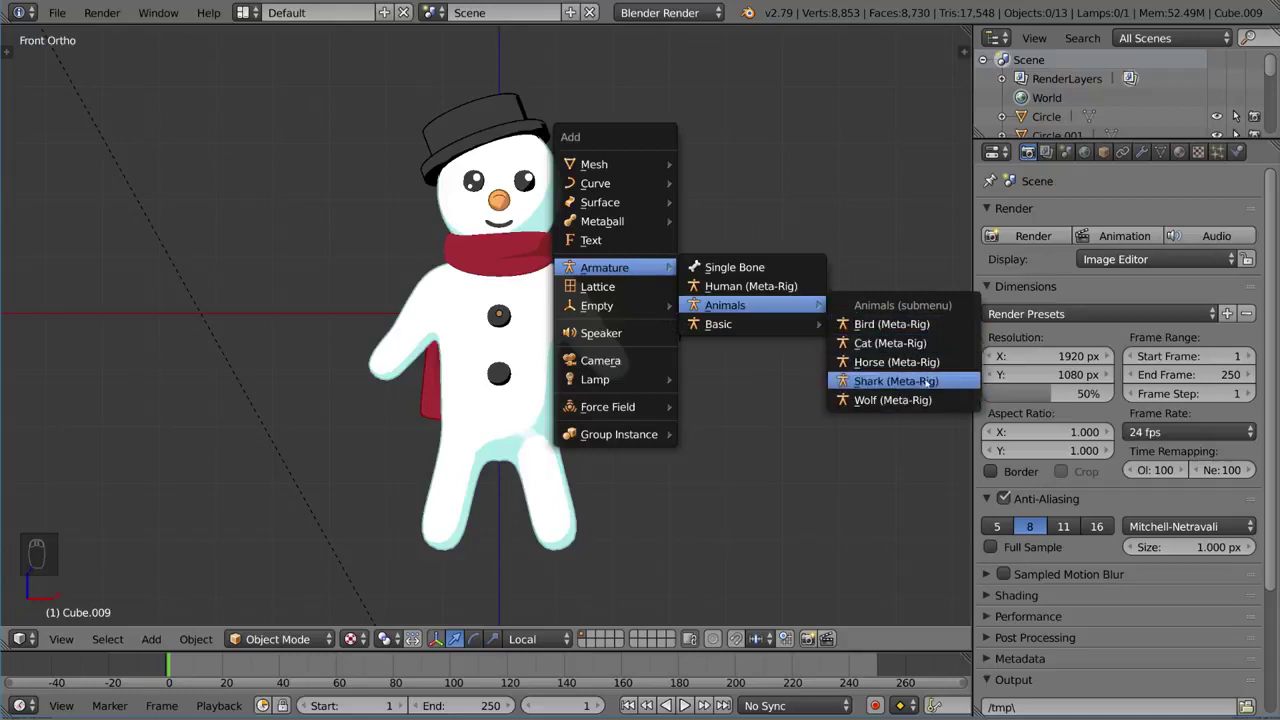
mouse_move(750, 326)
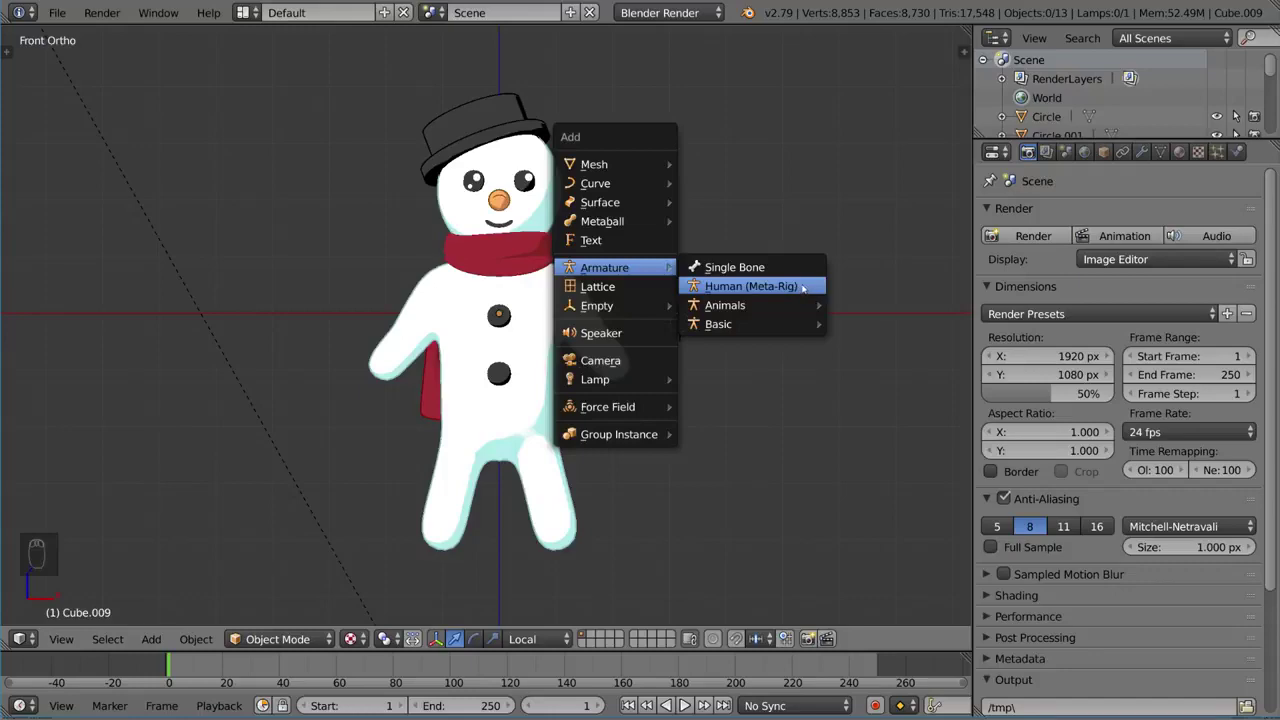
click(750, 286)
scroll(717, 274, up, 6)
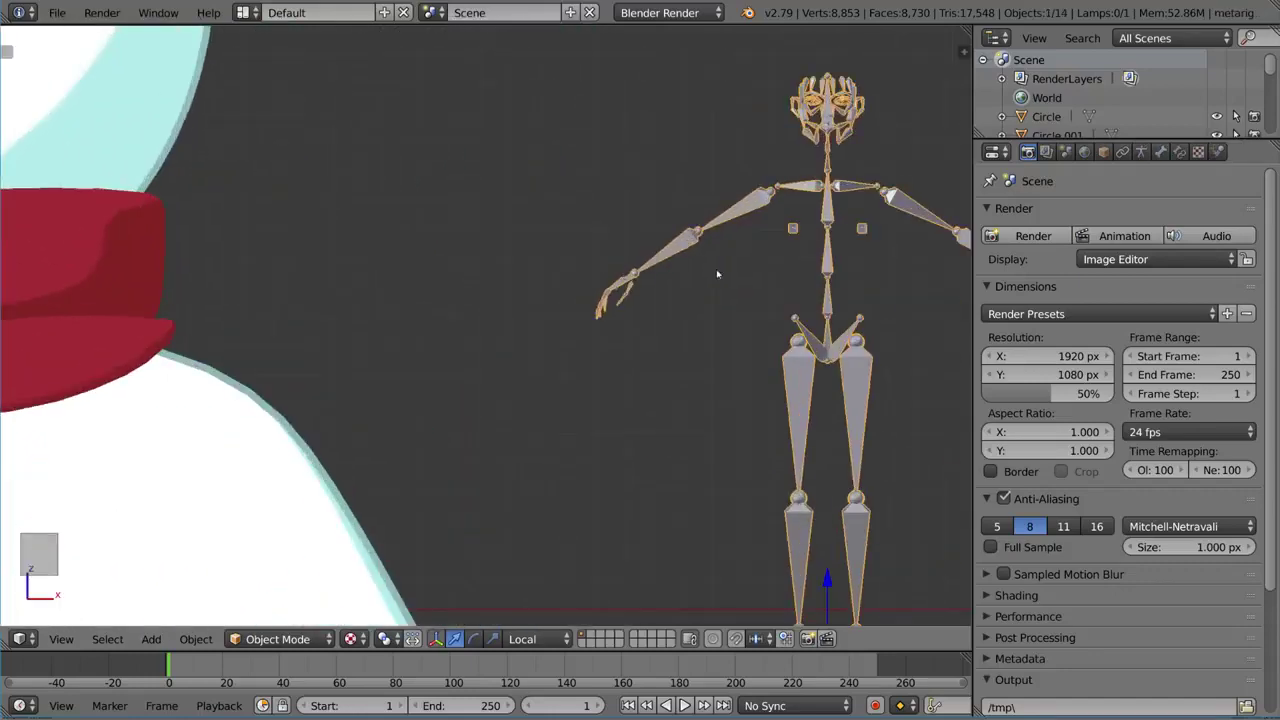
key(KP_1)
scroll(645, 273, up, 5)
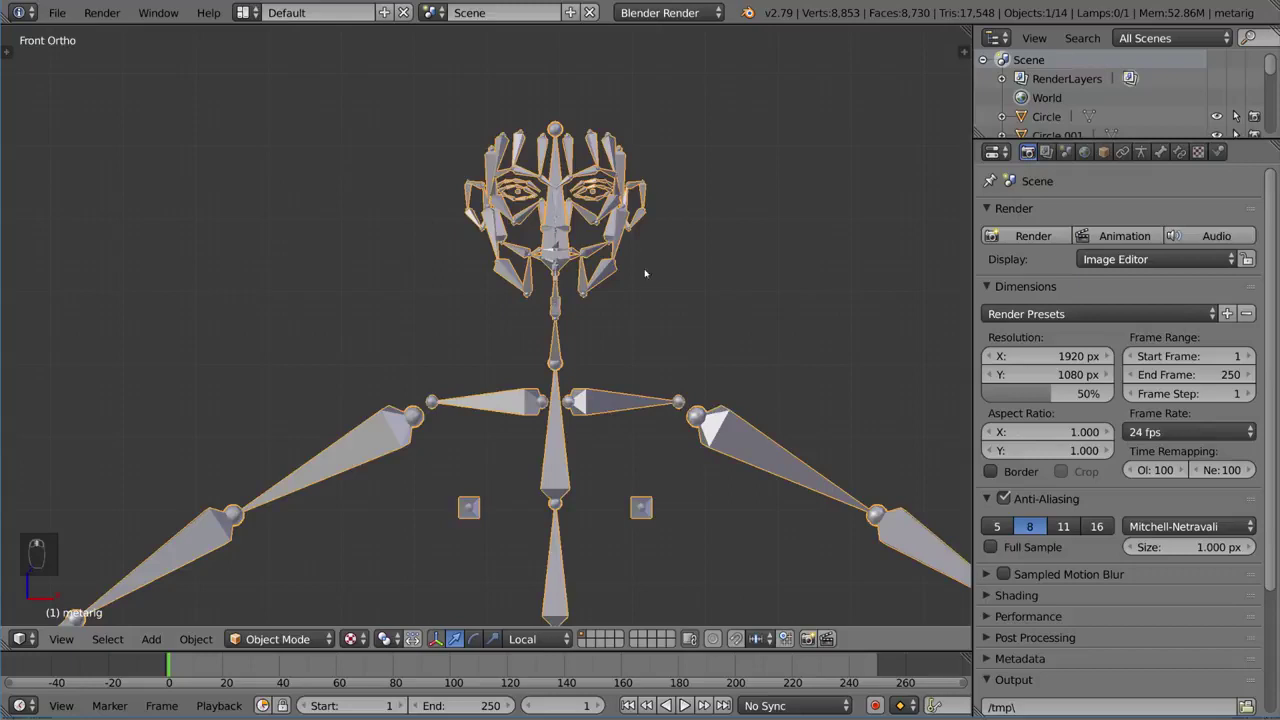
Undo adding the Human meta-rig
scroll(645, 273, down, 11)
shift+middle_drag(435, 286, 633, 269)
key(ctrl+z)
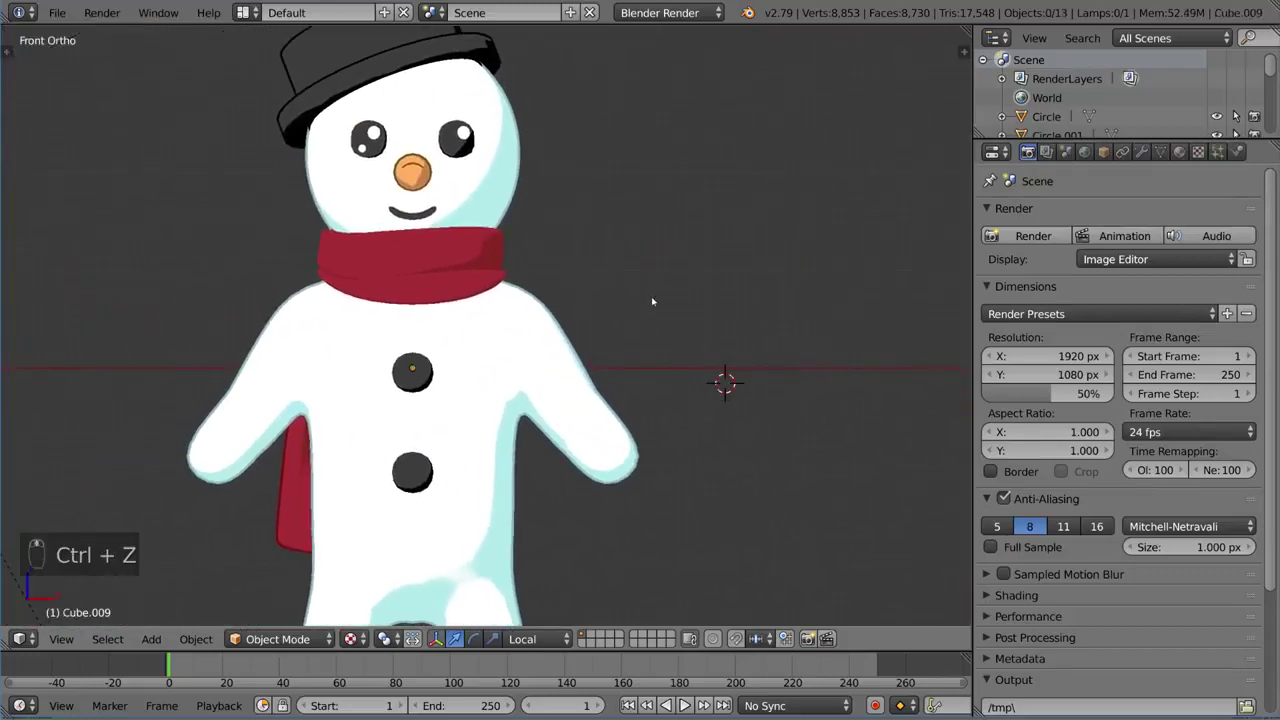
Add a Basic Human (Meta-Rig) armature at the 3D cursor beside the snowman
key(shift+a)
mouse_move(651, 297)
mouse_move(734, 356)
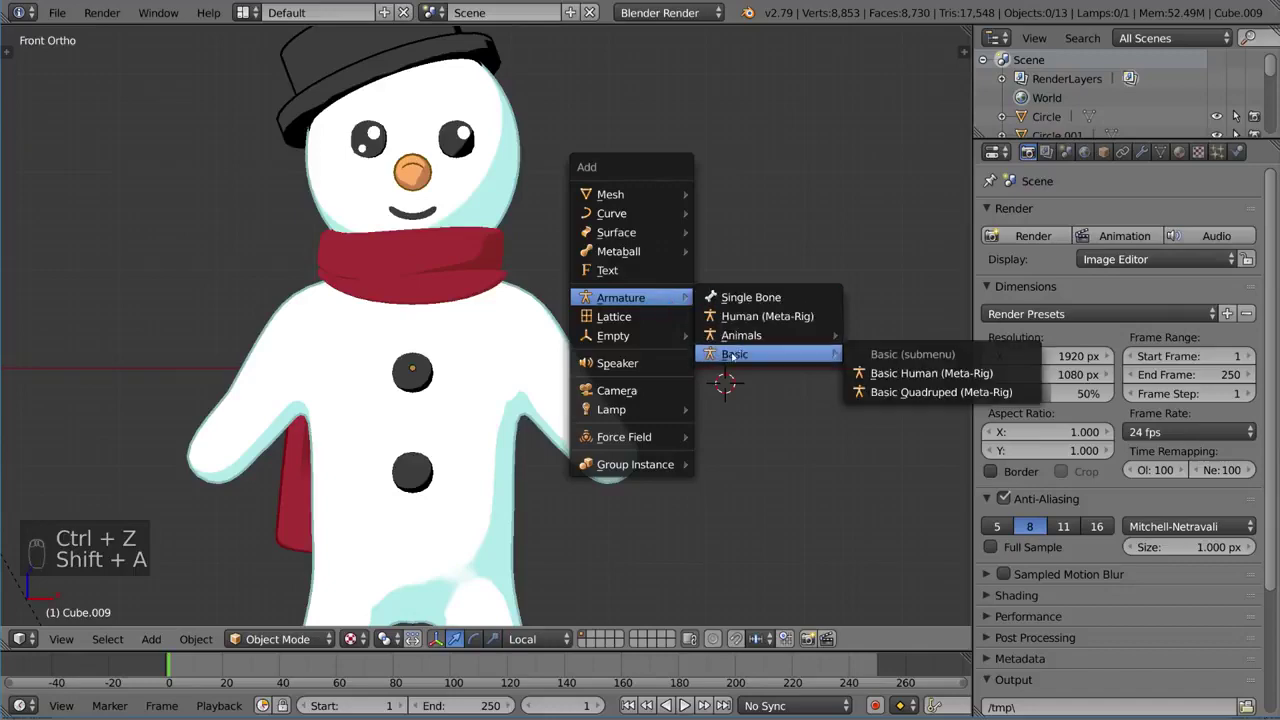
click(869, 371)
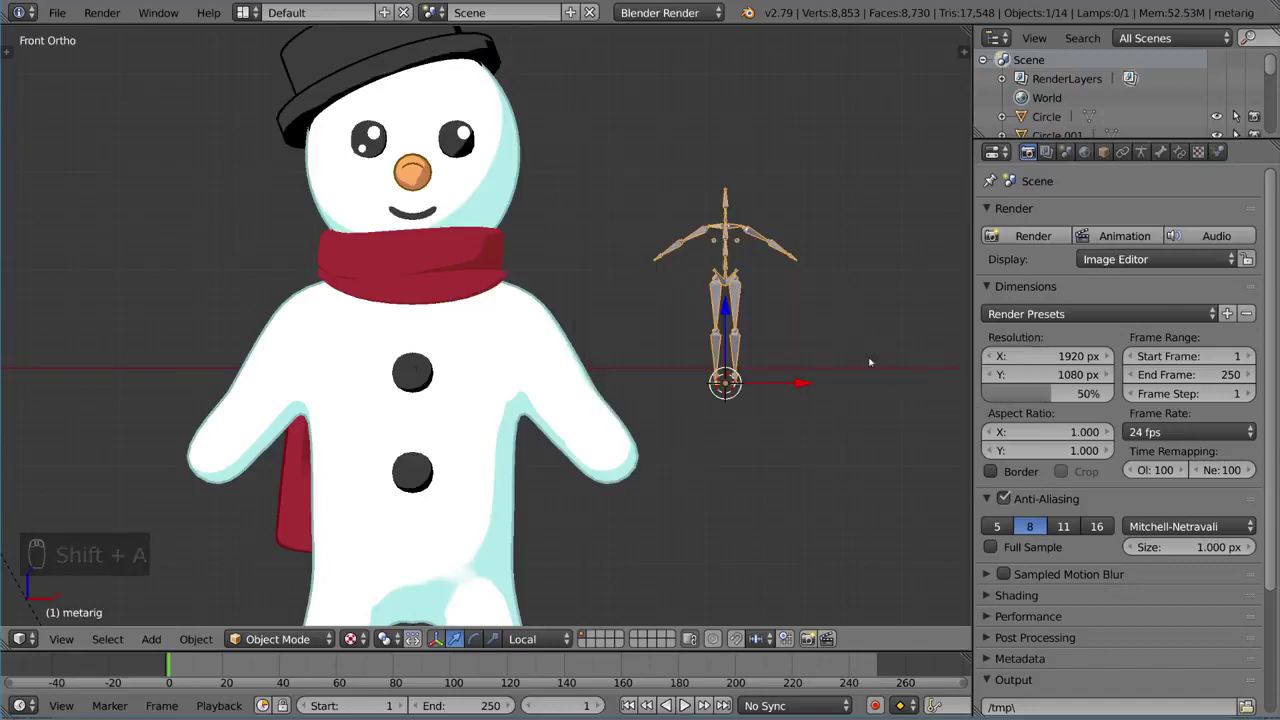
shift+middle_drag(824, 306, 643, 329)
scroll(643, 329, up, 5)
mouse_move(656, 271)
middle_down()
mouse_move(614, 302)
mouse_move(274, 391)
mouse_move(334, 360)
mouse_move(291, 371)
mouse_move(359, 372)
mouse_move(667, 253)
middle_up()
scroll(357, 362, down, 2)
scroll(636, 271, down, 1)
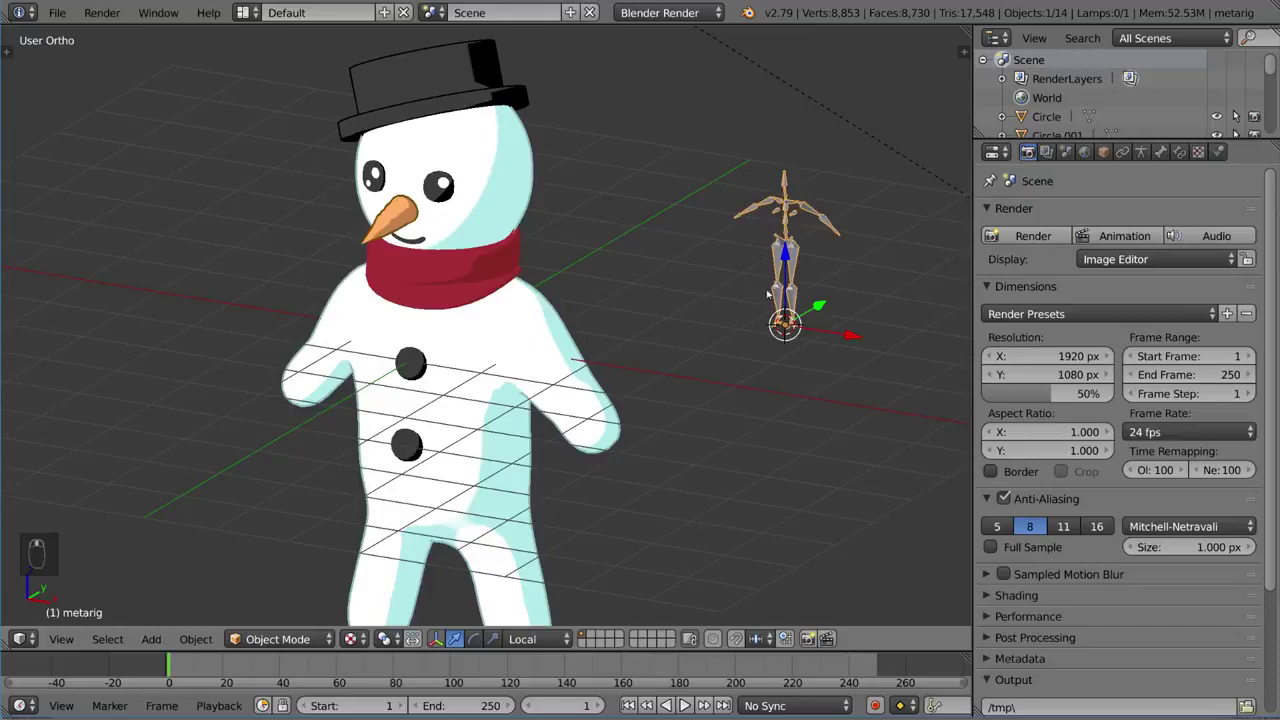
Clear the meta-rig's location so it sits at the world origin, and display the scene in wireframe
key(alt+g)
middle_drag(757, 300, 530, 337)
key(z)
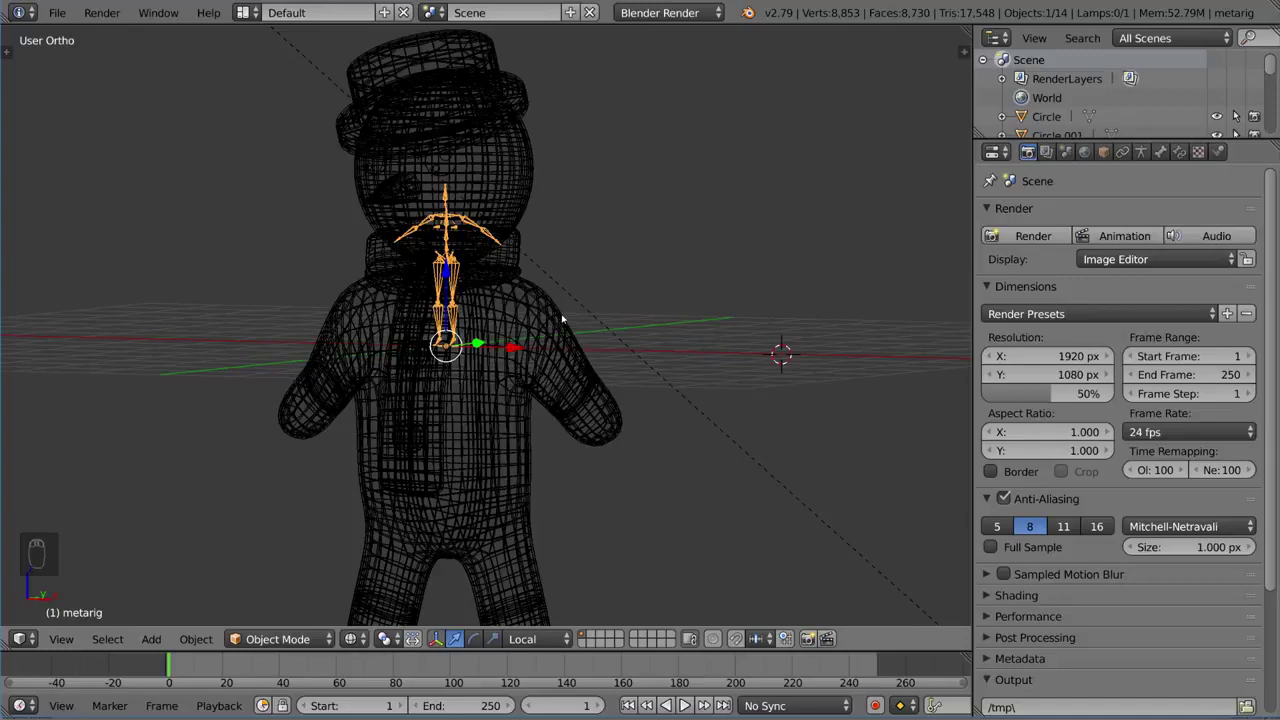
Move the meta-rig to a layer separate from the snowman
key(m)
key(2)
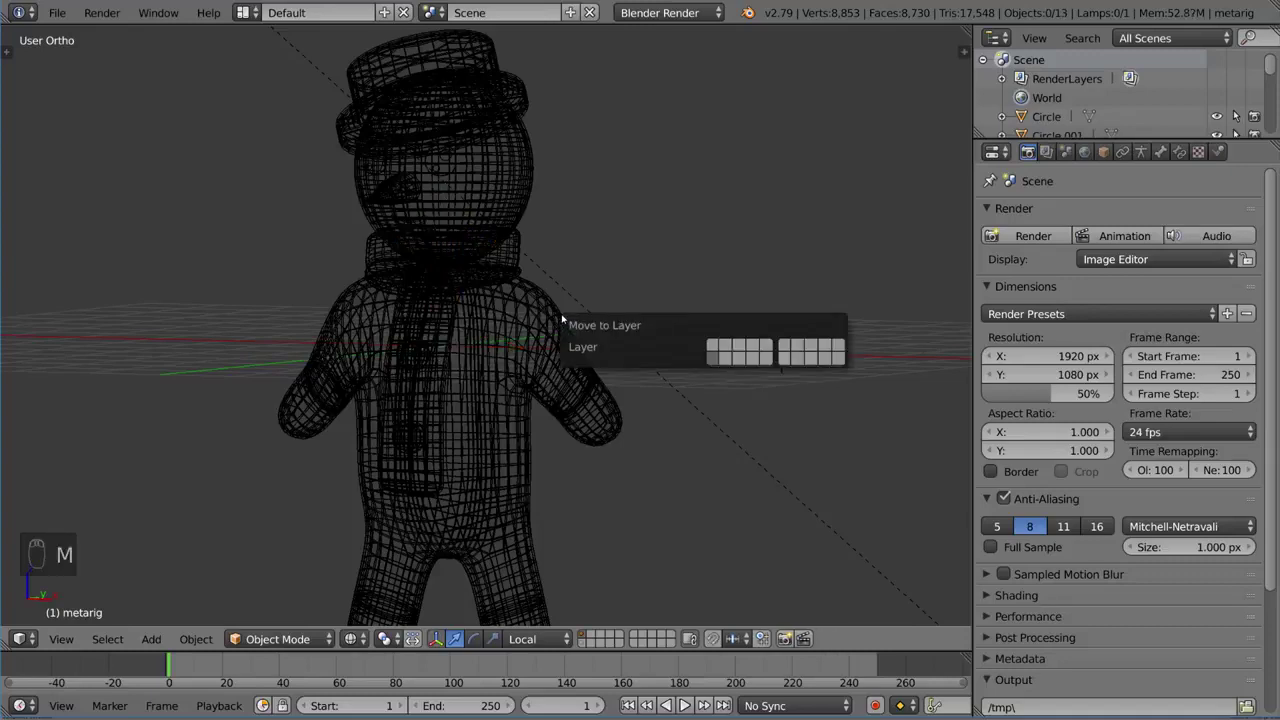
middle_drag(674, 328, 640, 360)
With all the snowman's parts selected, show the meta-rig's layer alongside them in wireframe
key(alt+shift+1)
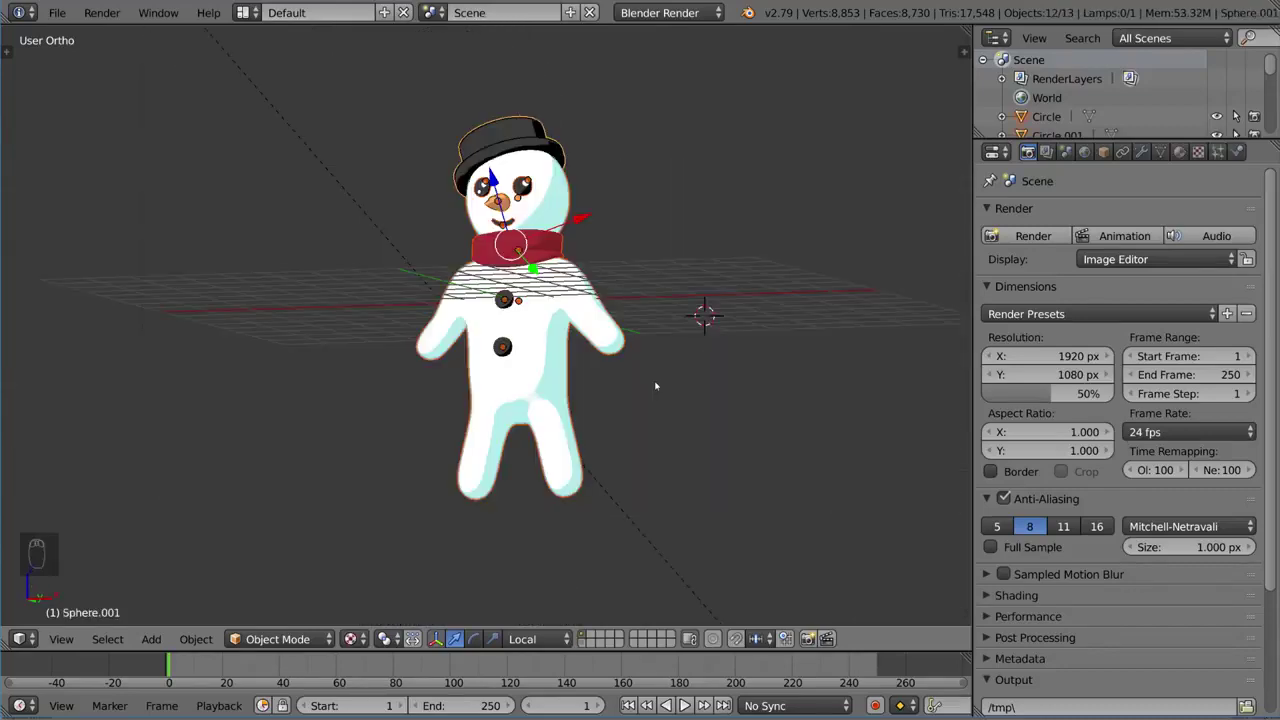
scroll(686, 309, up, 1)
middle_drag(600, 330, 703, 297)
scroll(706, 363, up, 1)
key(shift+1)
key(z)
scroll(640, 360, up, 5)
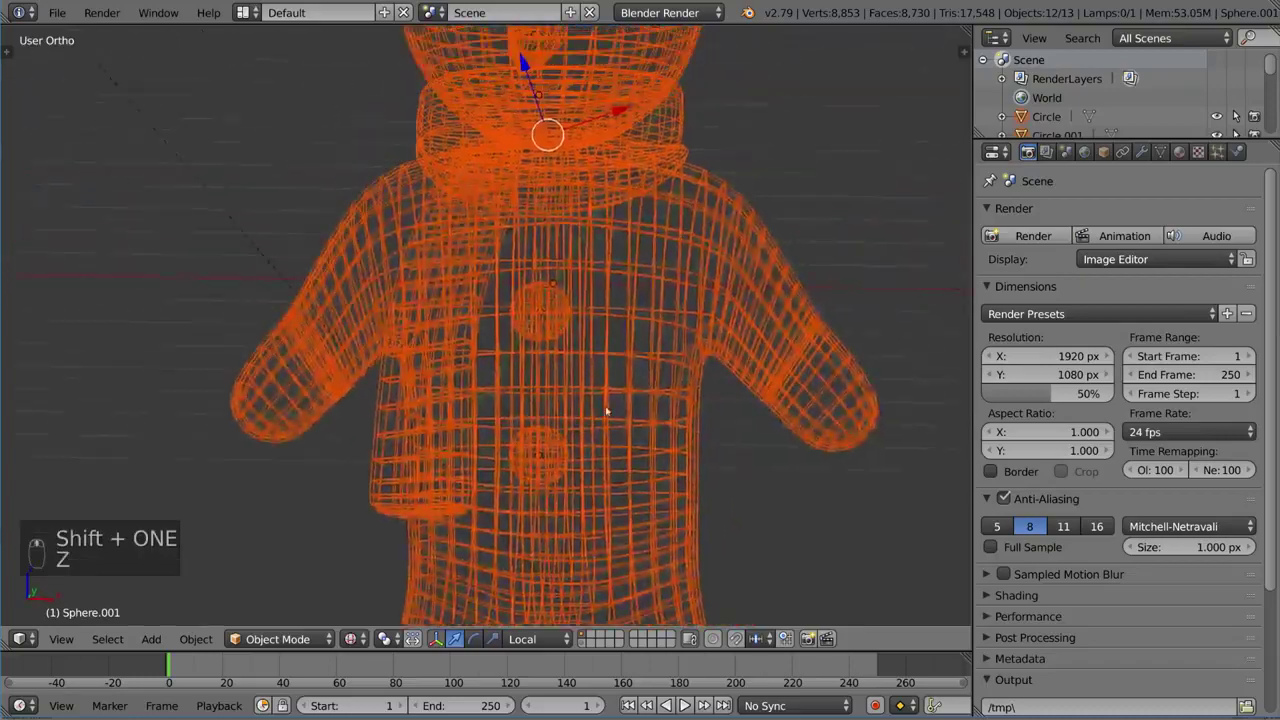
key(alt+shift+1)
right_click(568, 322)
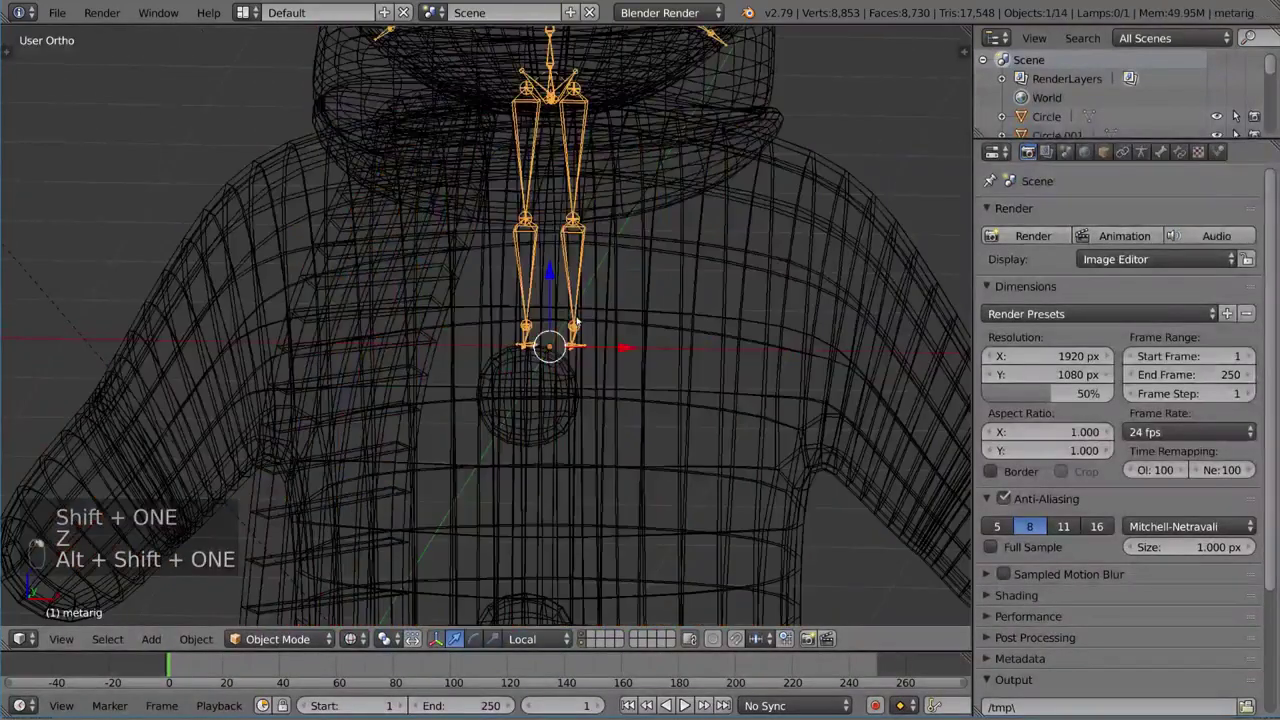
scroll(578, 350, down, 6)
scroll(578, 352, down, 3)
key(ctrl+z)
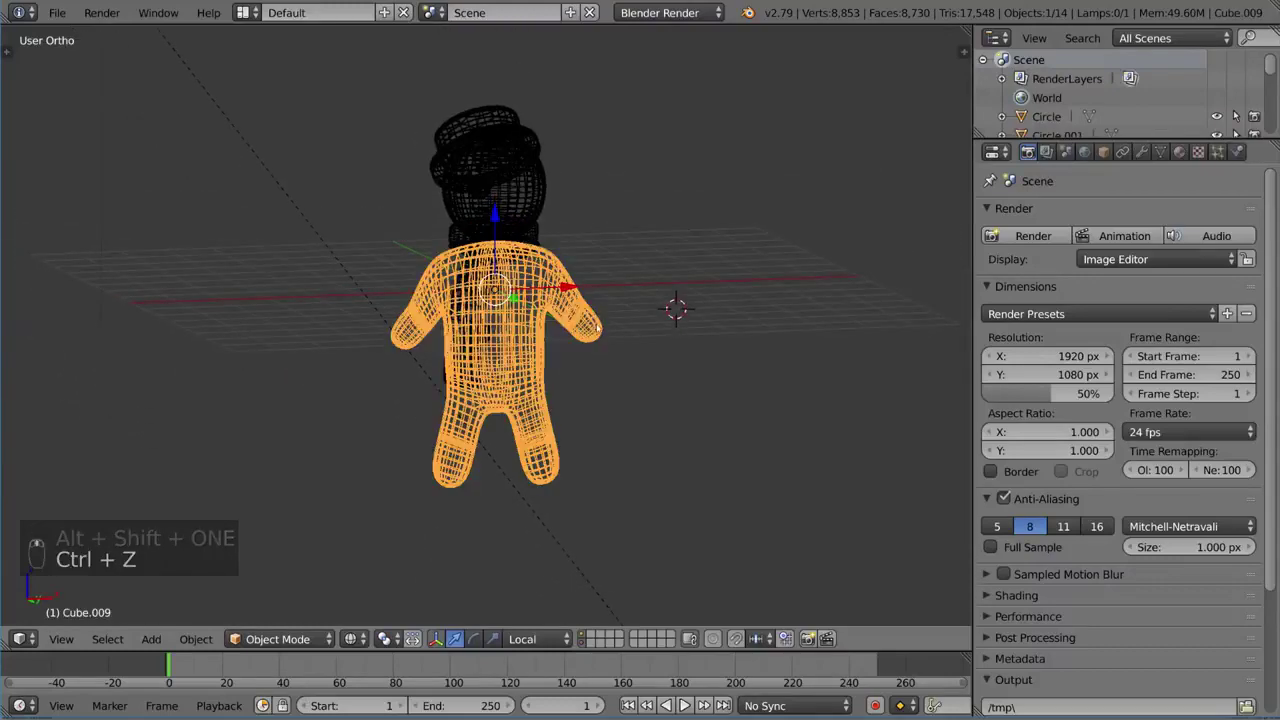
key(ctrl+z)
Raise the whole snowman along the global Z axis until its feet stand on the grid floor
key(g)
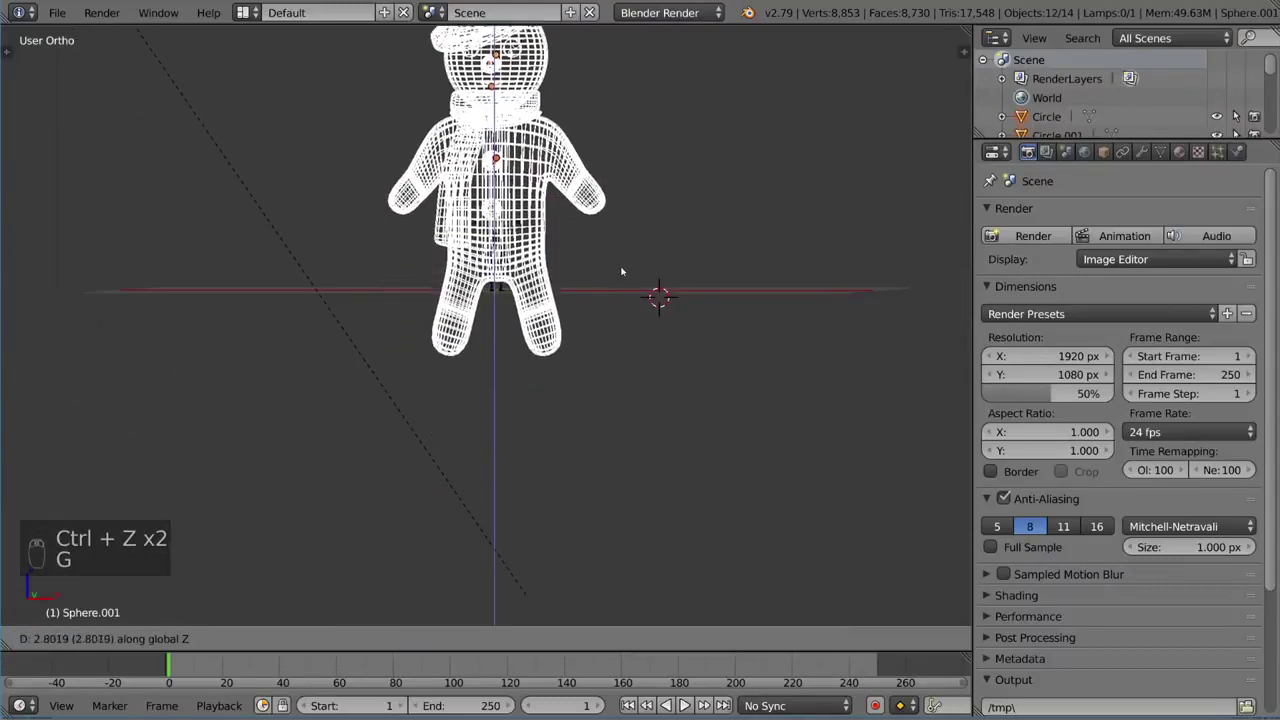
click(616, 213)
shift+middle_drag(634, 260, 623, 314)
scroll(640, 310, down, 1)
key(s)
click(563, 183)
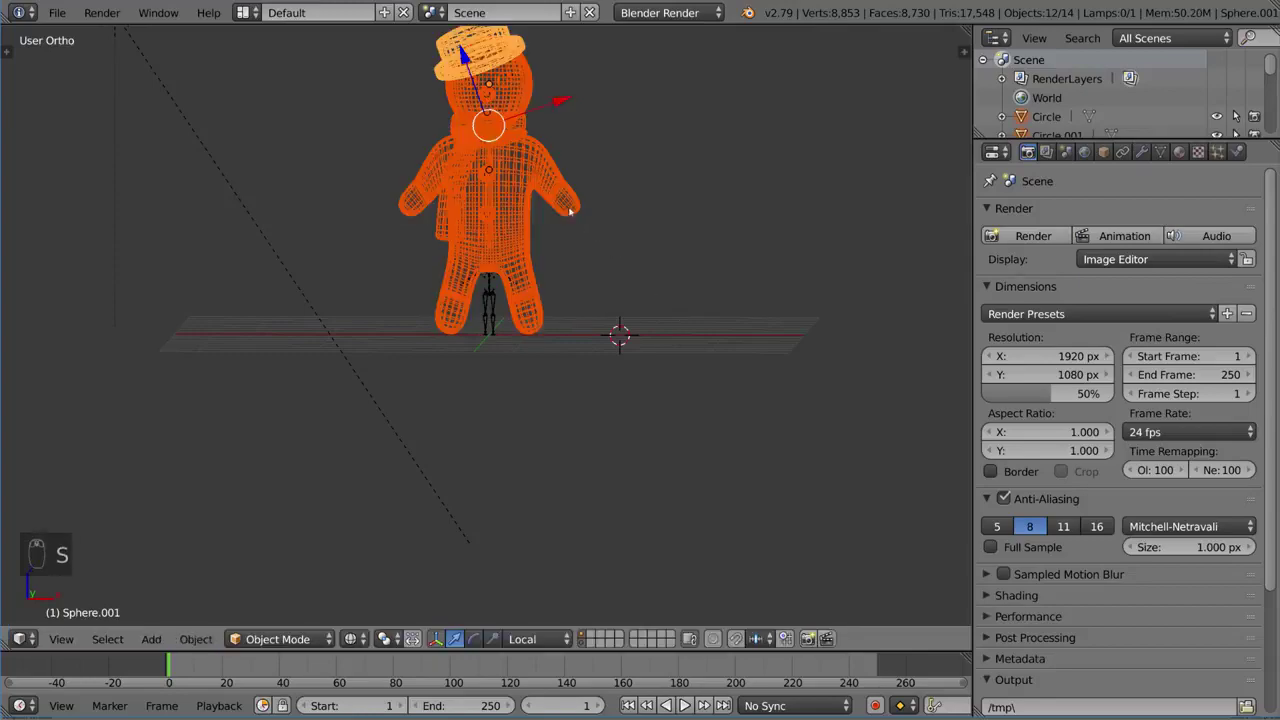
Examine the scale and dimensions of the snowman's active object
key(n)
scroll(908, 260, up, 15)
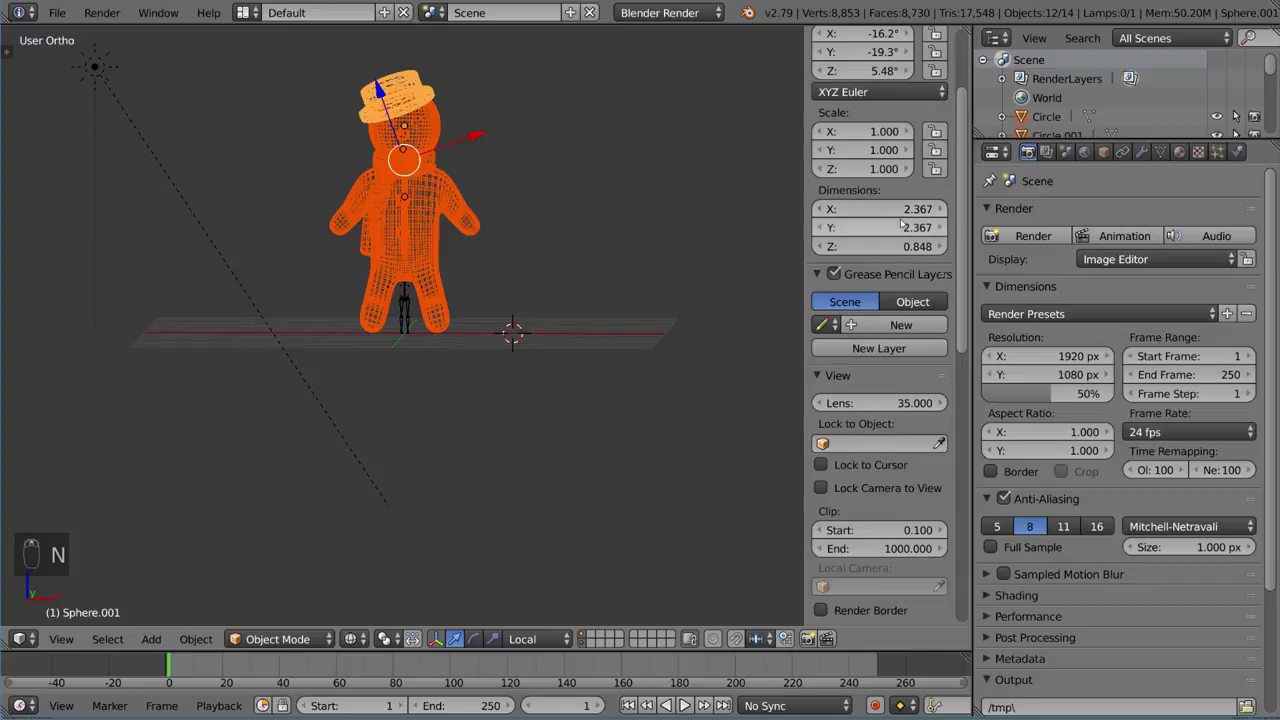
scroll(908, 210, up, 2)
key(n)
Select the meta-rig in textured or solid shading and scale it up uniformly to roughly match the snowman's body
key(z)
key(alt+z)
scroll(655, 330, up, 4)
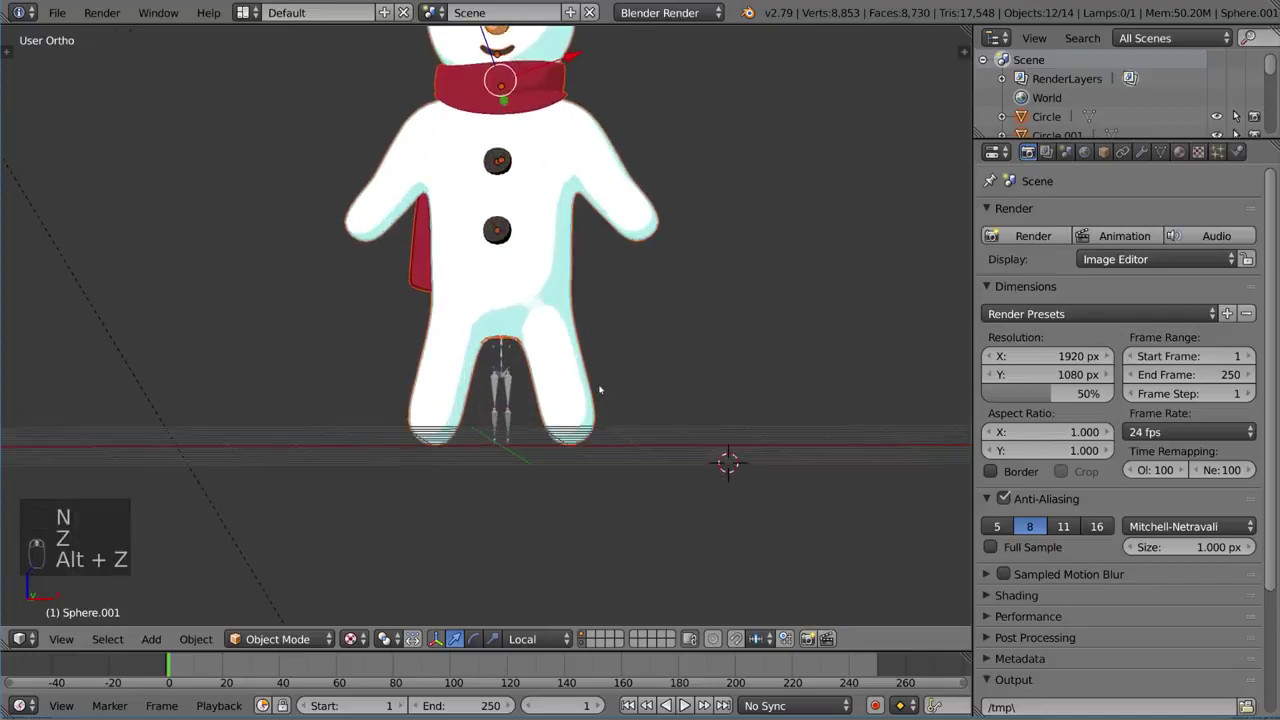
right_click(503, 374)
middle_drag(503, 374, 542, 386)
key(s)
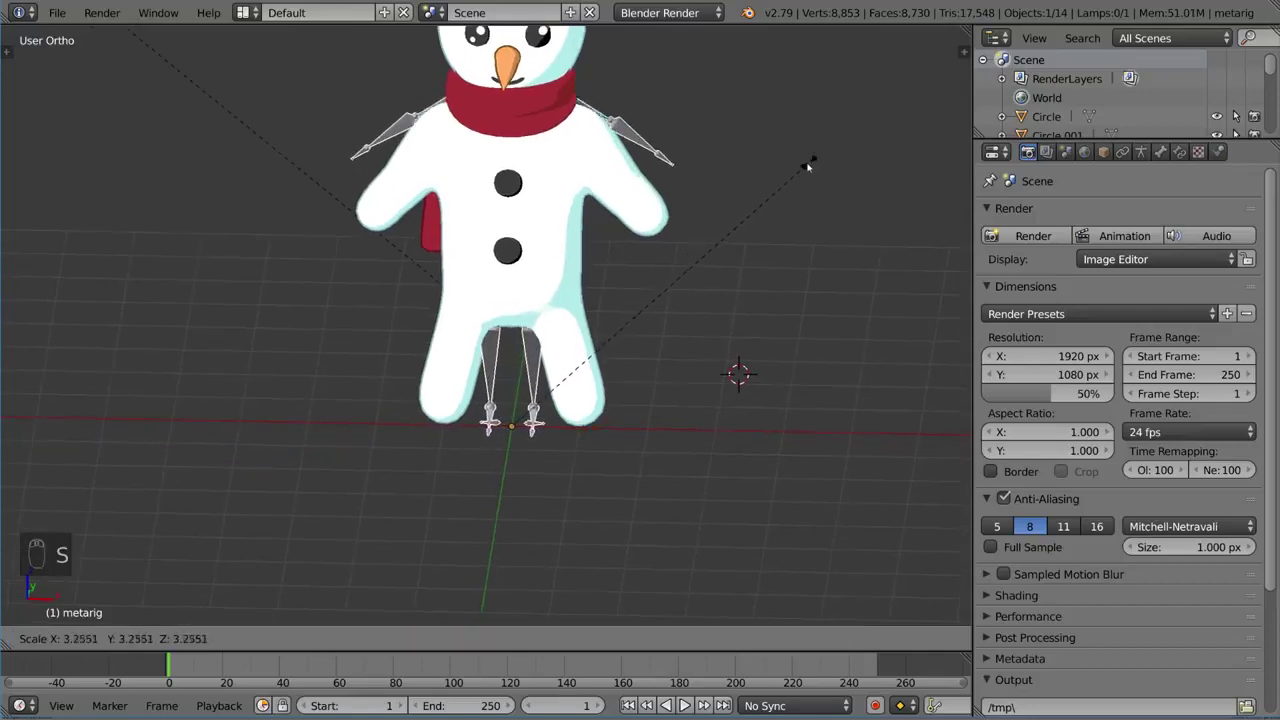
click(785, 180)
Refine the meta-rig's uniform scale in wireframe so its spine and arms fit inside the snowman
mouse_move(785, 180)
middle_down()
mouse_move(667, 204)
mouse_move(571, 286)
mouse_move(487, 254)
mouse_move(712, 210)
mouse_move(705, 198)
mouse_move(672, 184)
mouse_move(699, 262)
mouse_move(689, 294)
mouse_move(647, 264)
middle_up()
key(z)
key(s)
click(718, 205)
Compare the meta-rig's arm and leg bones with the snowman's limbs in both shaded and wireframe display
scroll(737, 212, down, 3)
key(z)
key(alt+z)
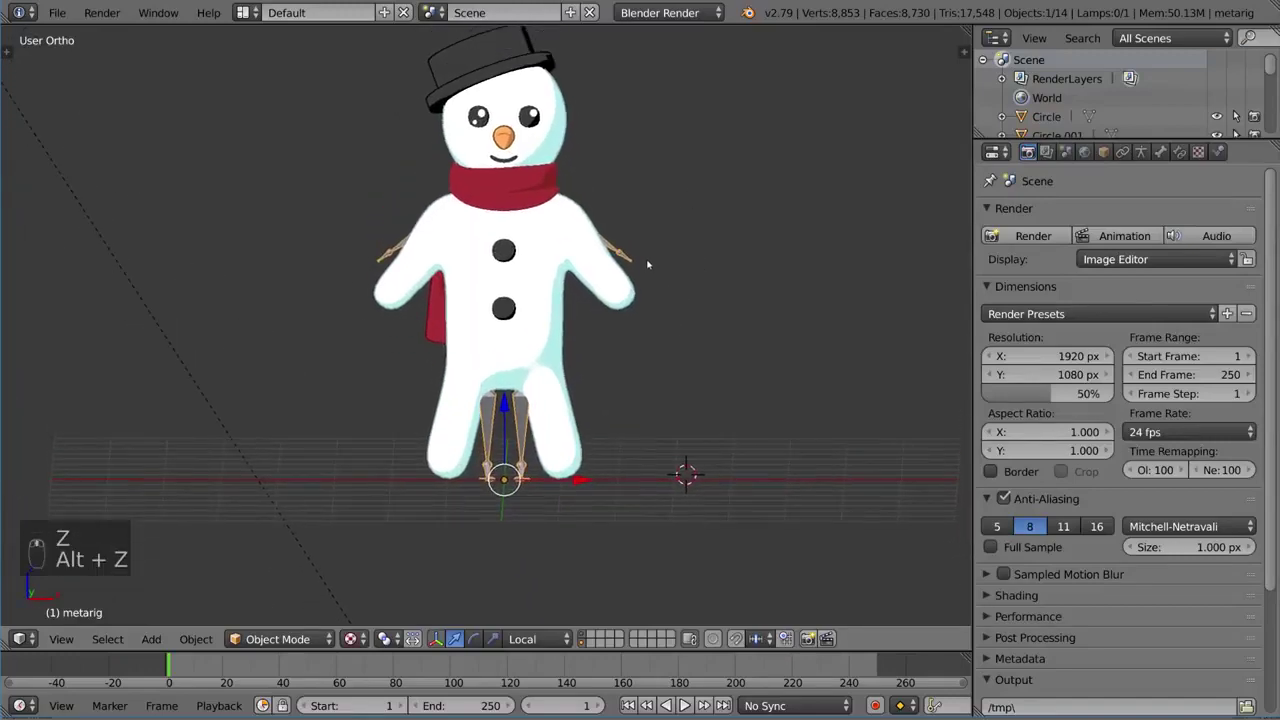
key(z)
scroll(597, 265, up, 3)
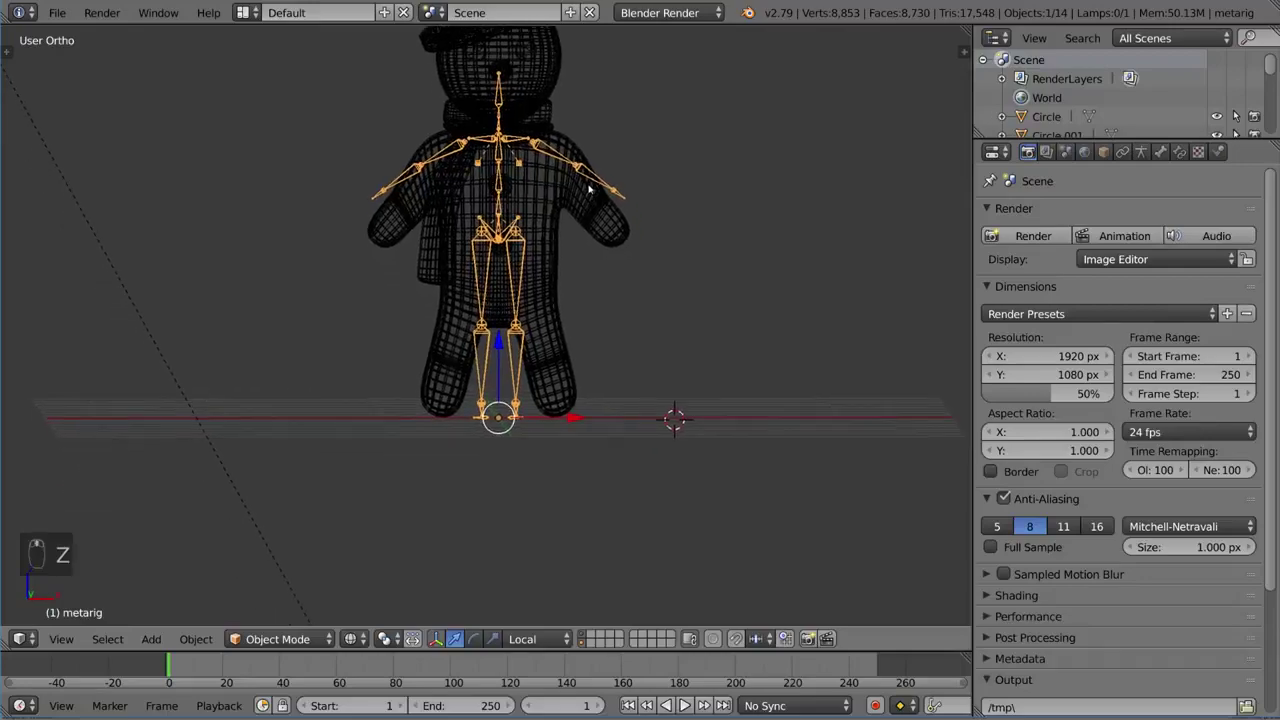
middle_drag(593, 273, 547, 316)
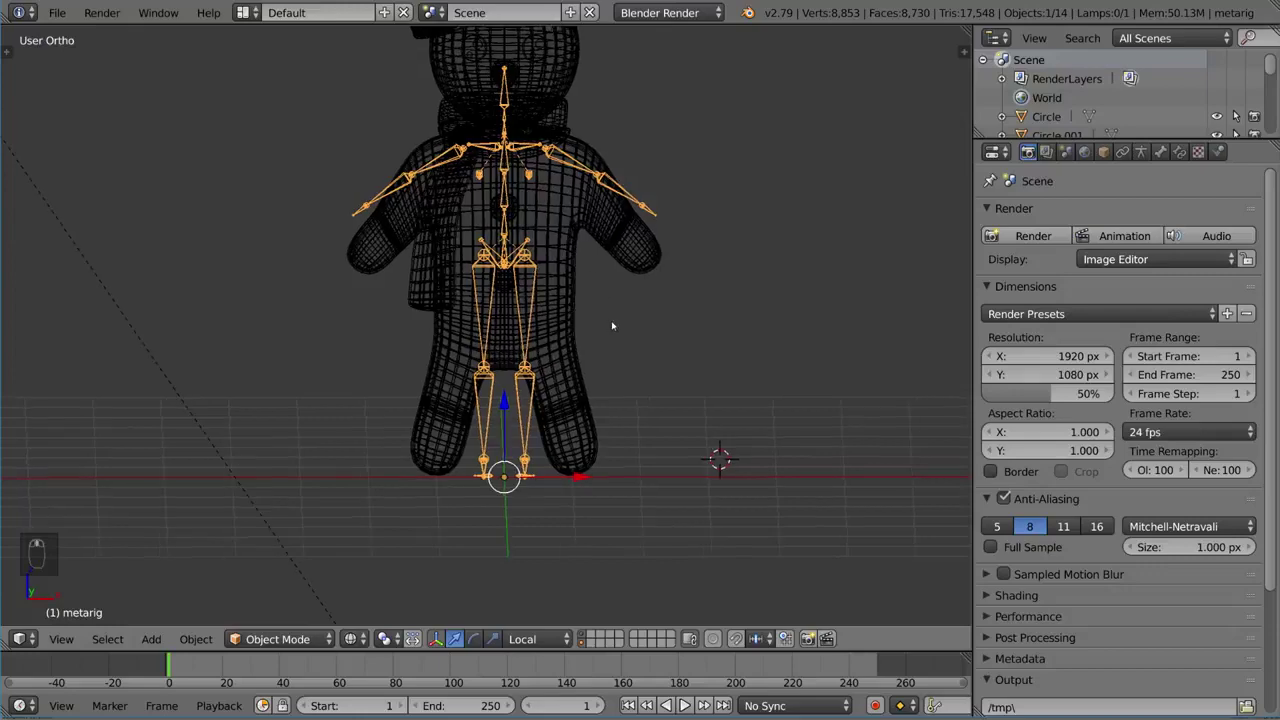
key(z)
key(alt+z)
scroll(611, 330, up, 2)
scroll(620, 345, down, 3)
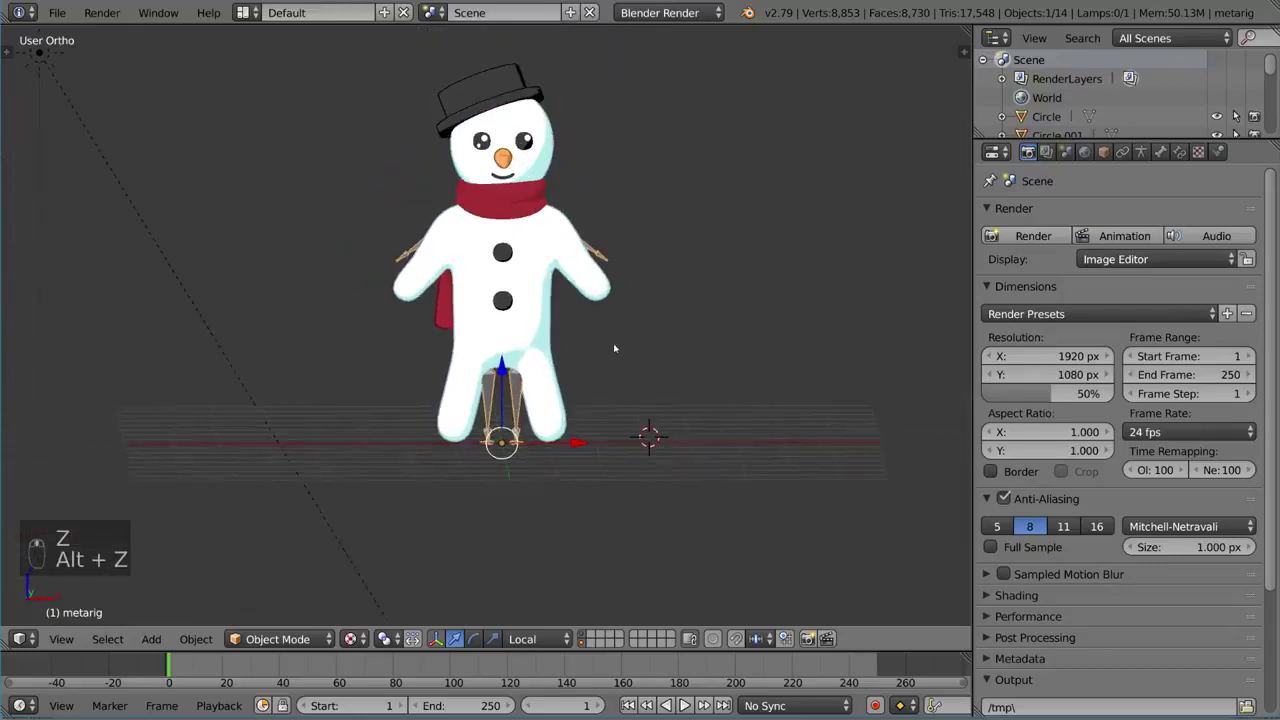
key(z)
scroll(575, 326, up, 2)
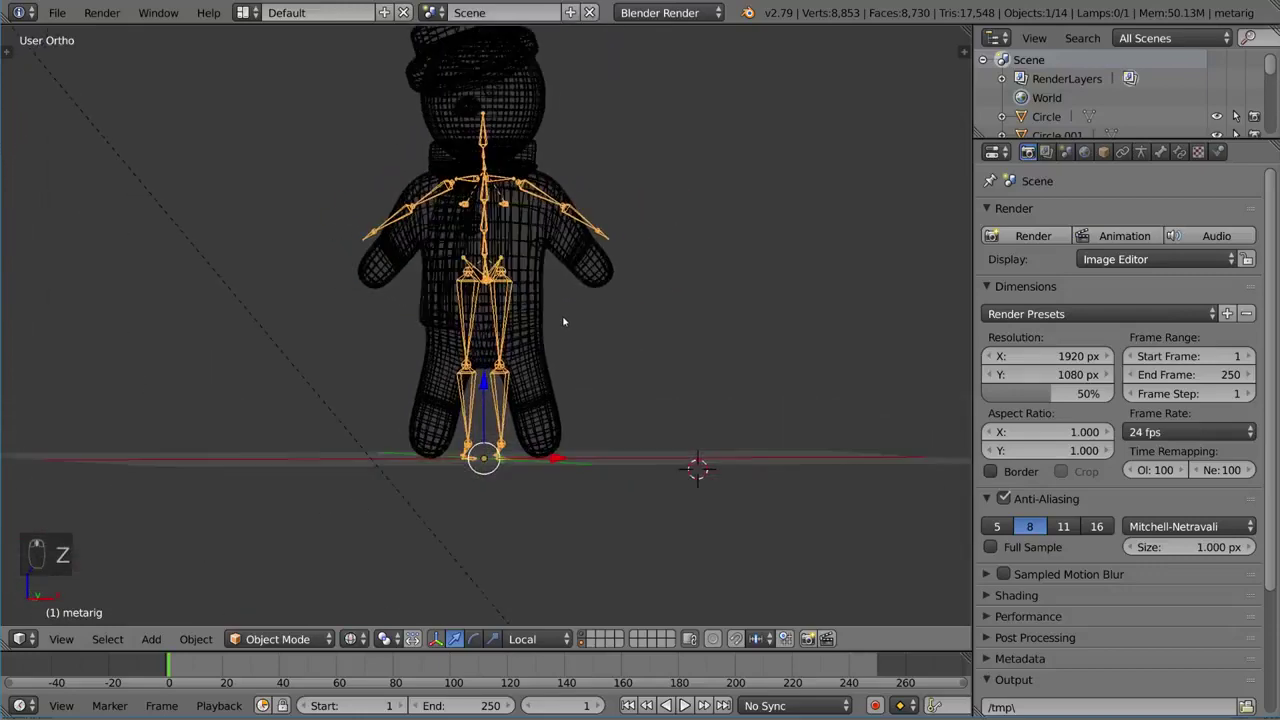
Enter Edit Mode on the meta-rig and enable the armature's X-Axis Mirror option
scroll(540, 318, up, 1)
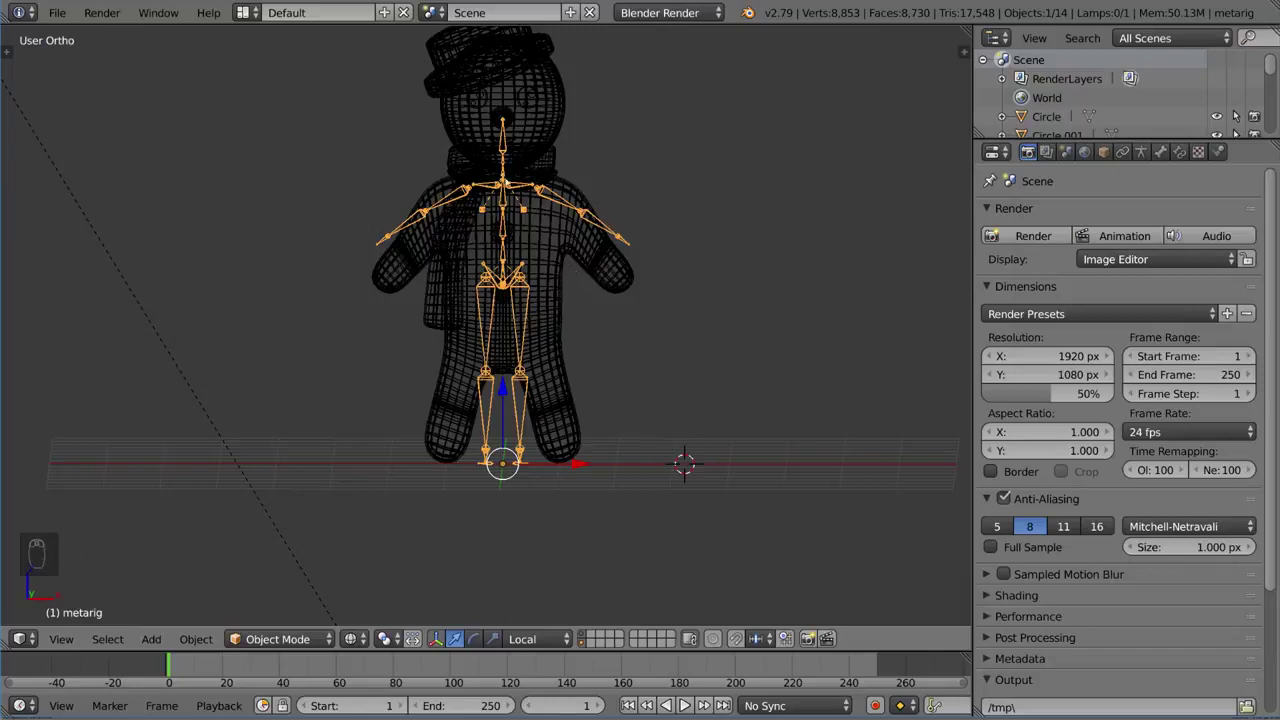
middle_drag(497, 175, 640, 336)
key(Tab)
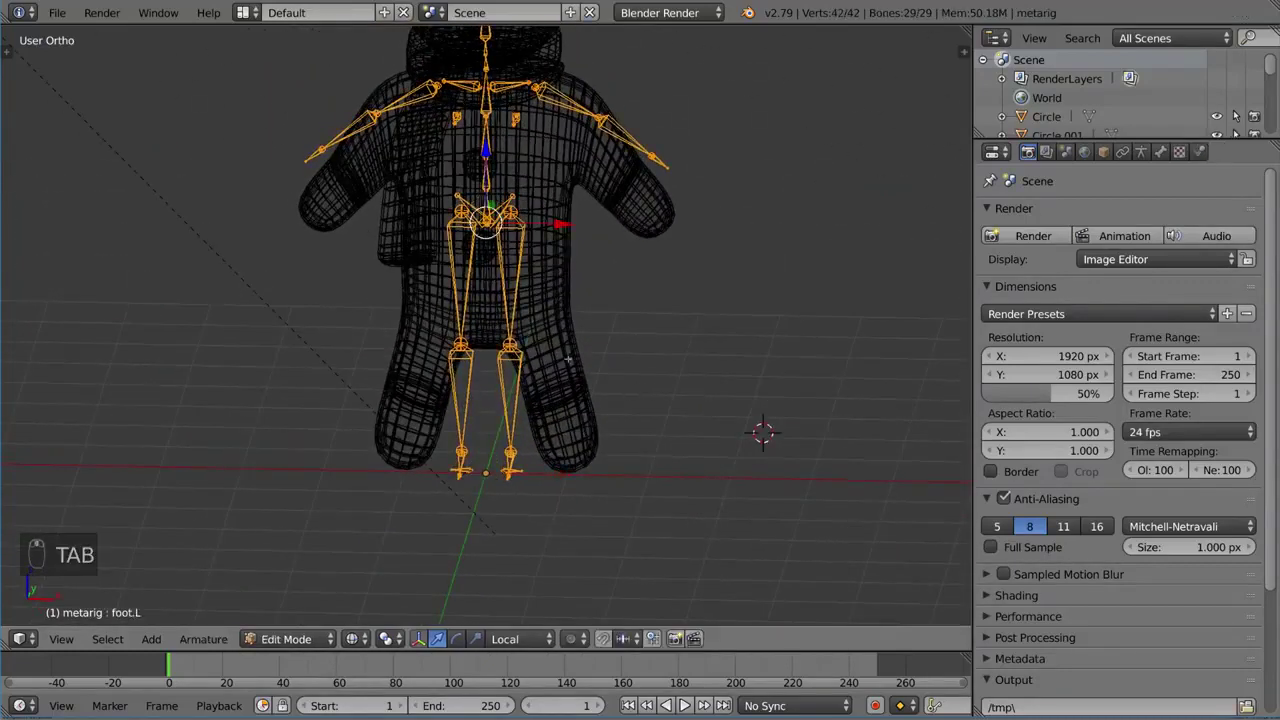
key(a)
key(a)
key(t)
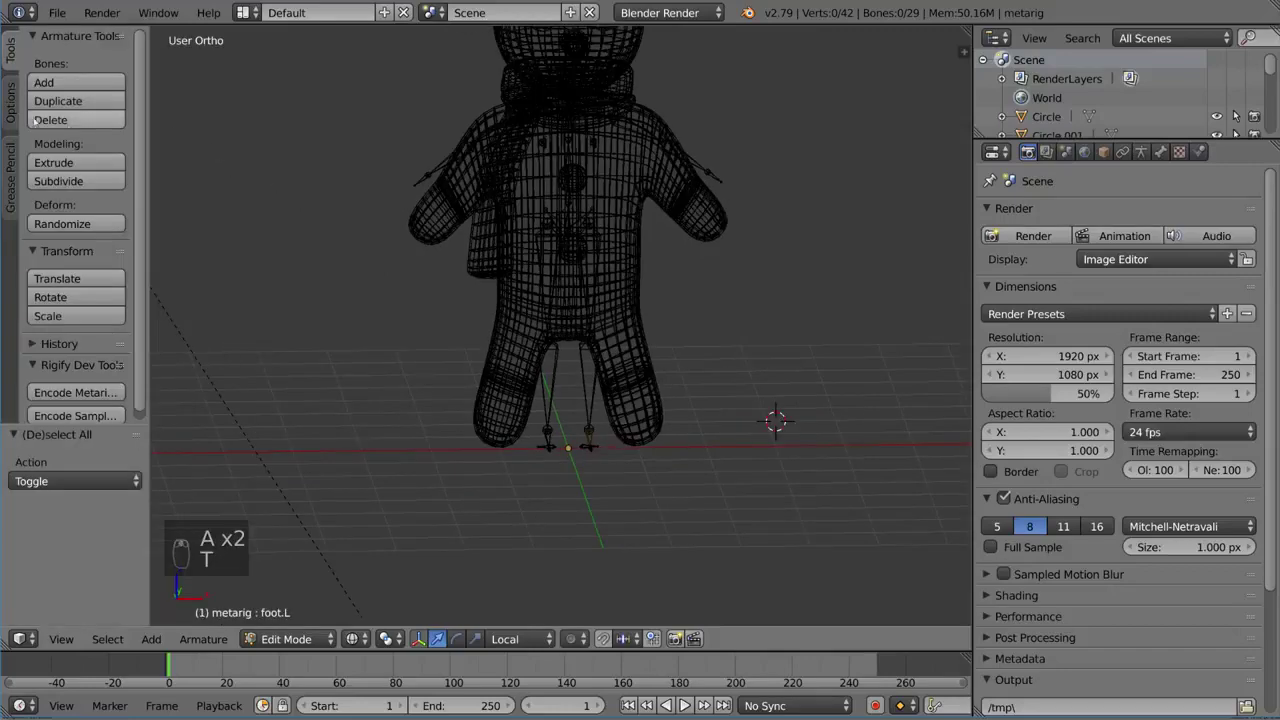
click(11, 112)
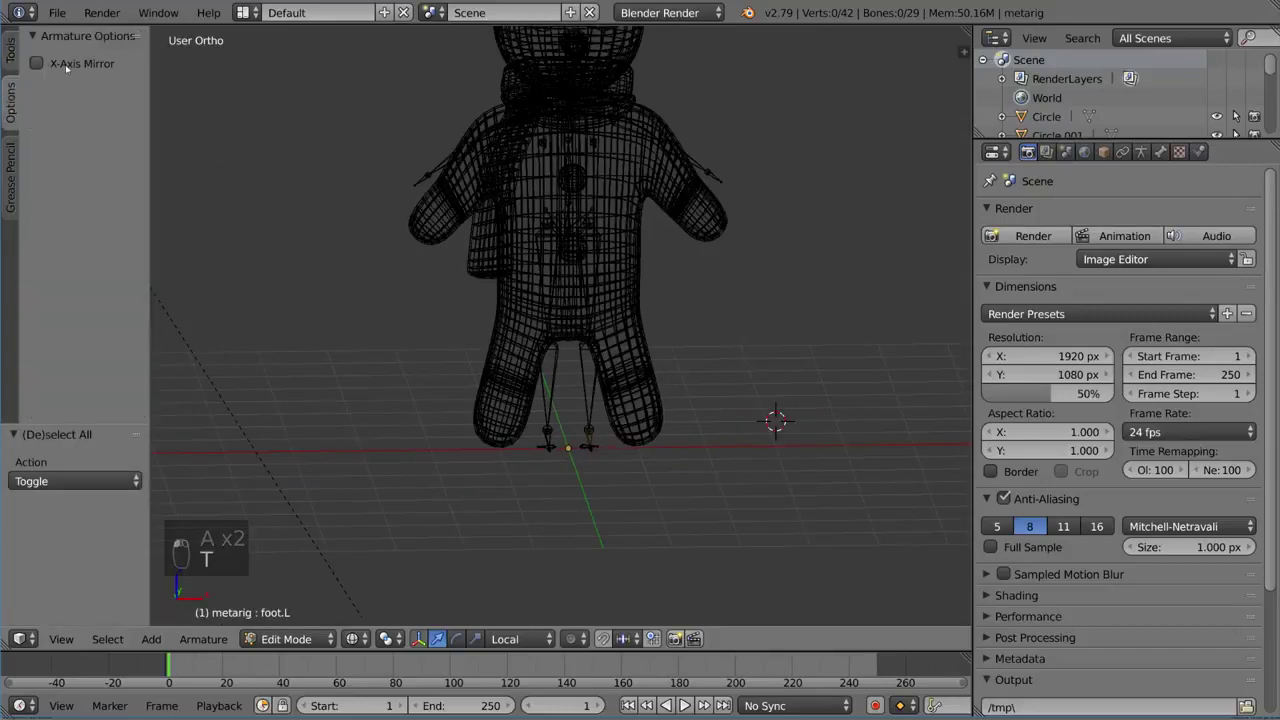
key(a)
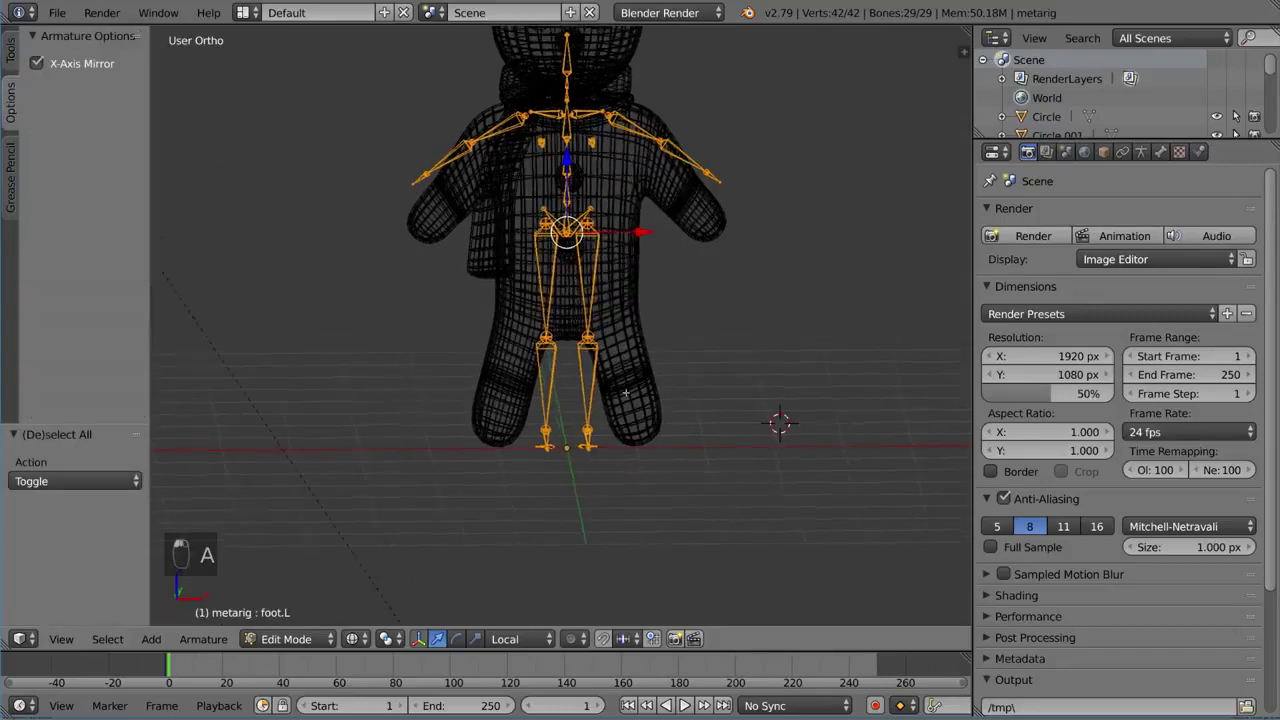
Select the left shin and foot bones and move them outward along X into the snowman's leg
key(a)
key(b)
drag(563, 341, 598, 380)
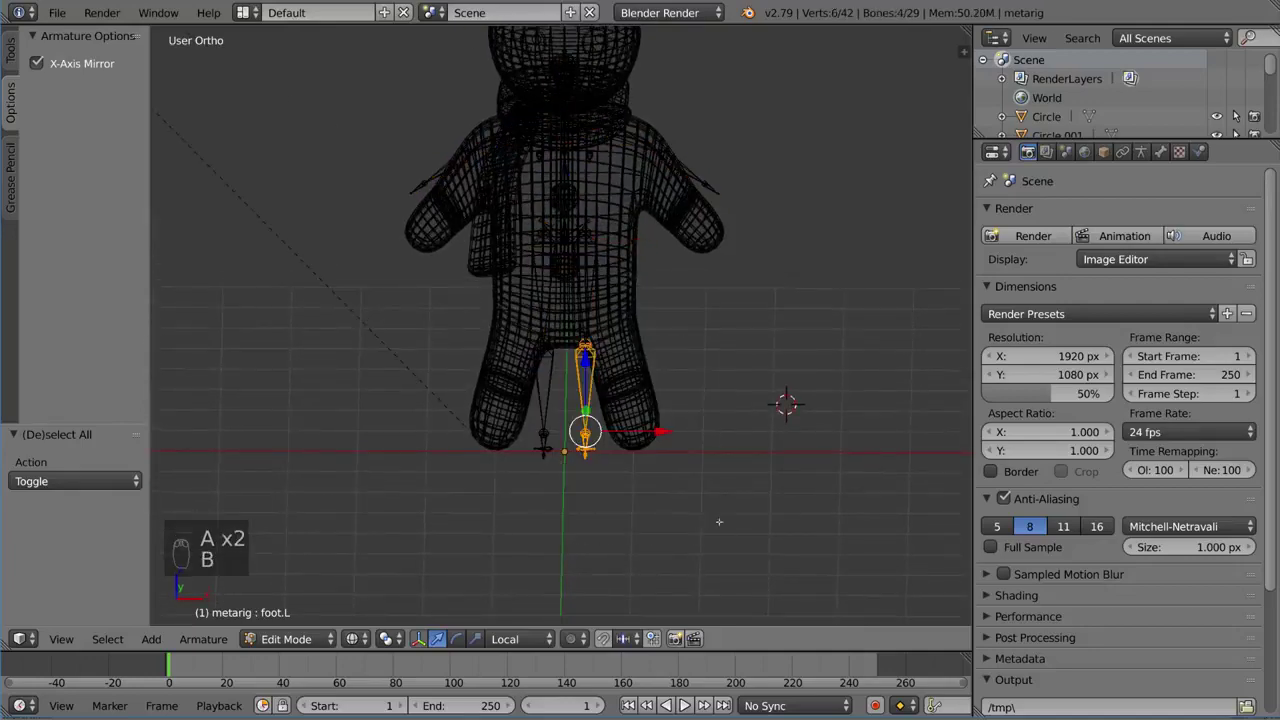
scroll(598, 380, up, 3)
key(g)
key(x)
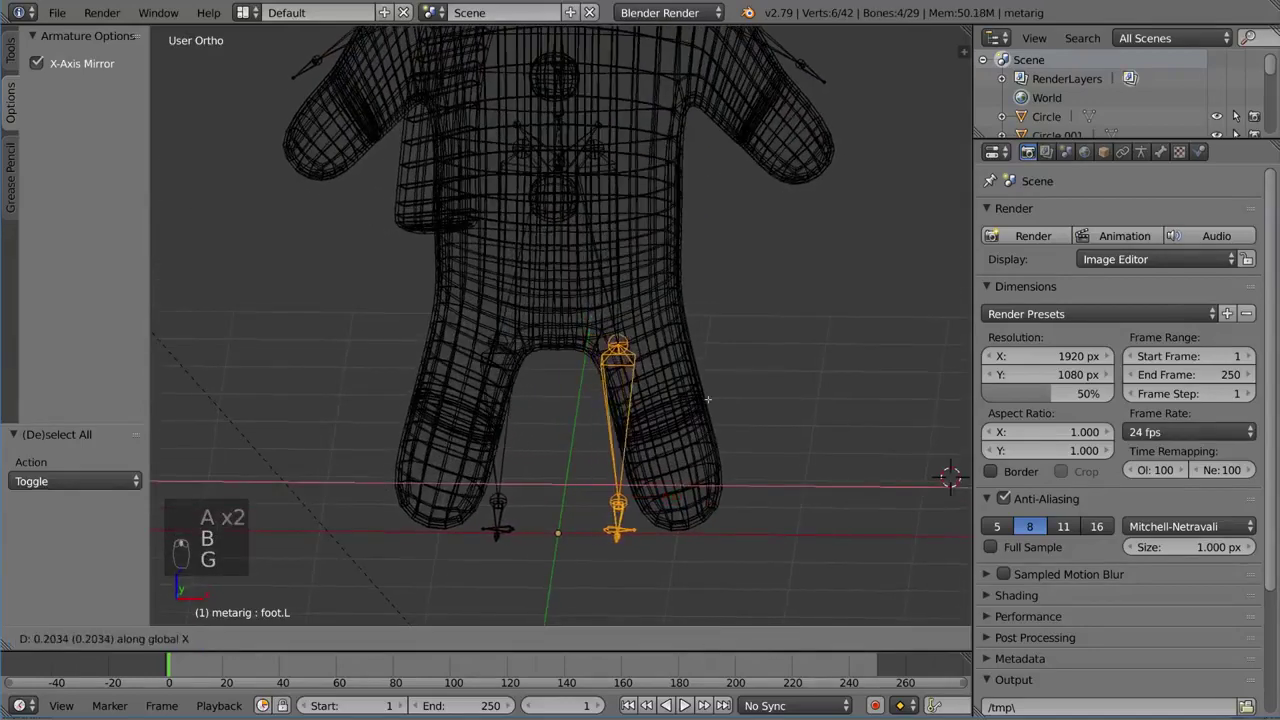
click(710, 374)
Lower the left knee joint along Z by 0.581 to the seam in the snowman's leg
key(a)
key(c)
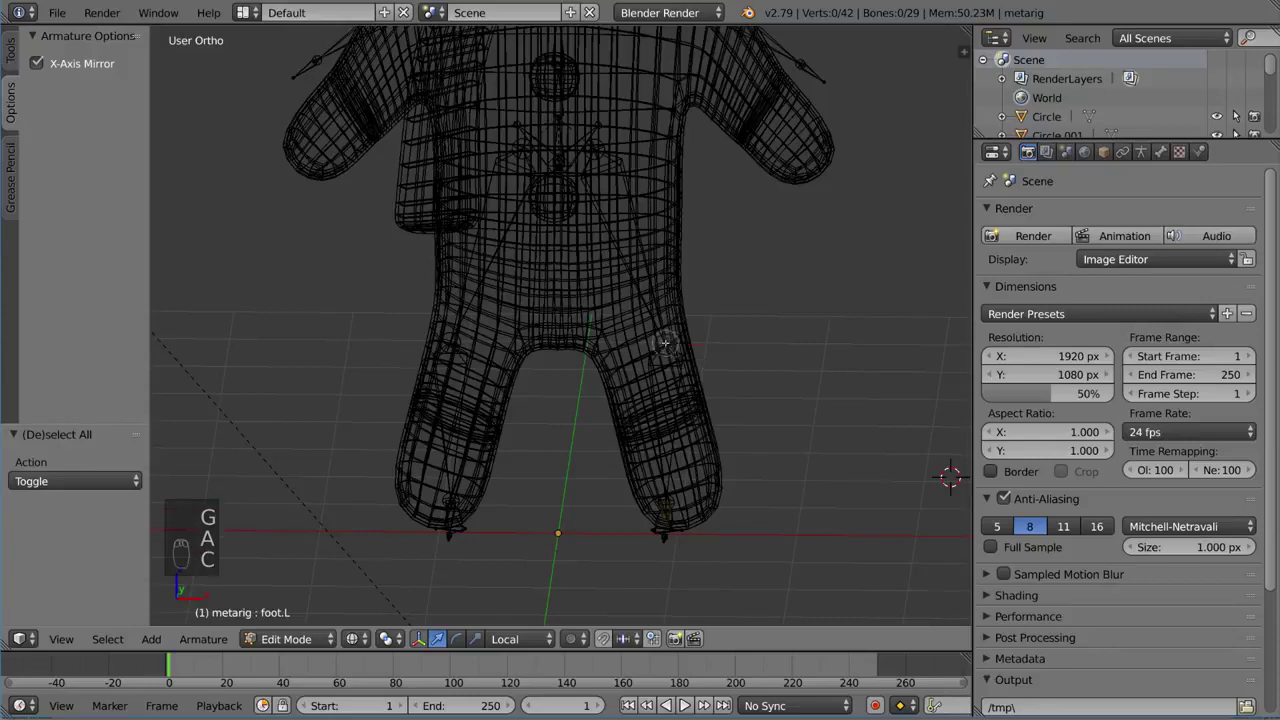
key(g)
key(z)
click(664, 412)
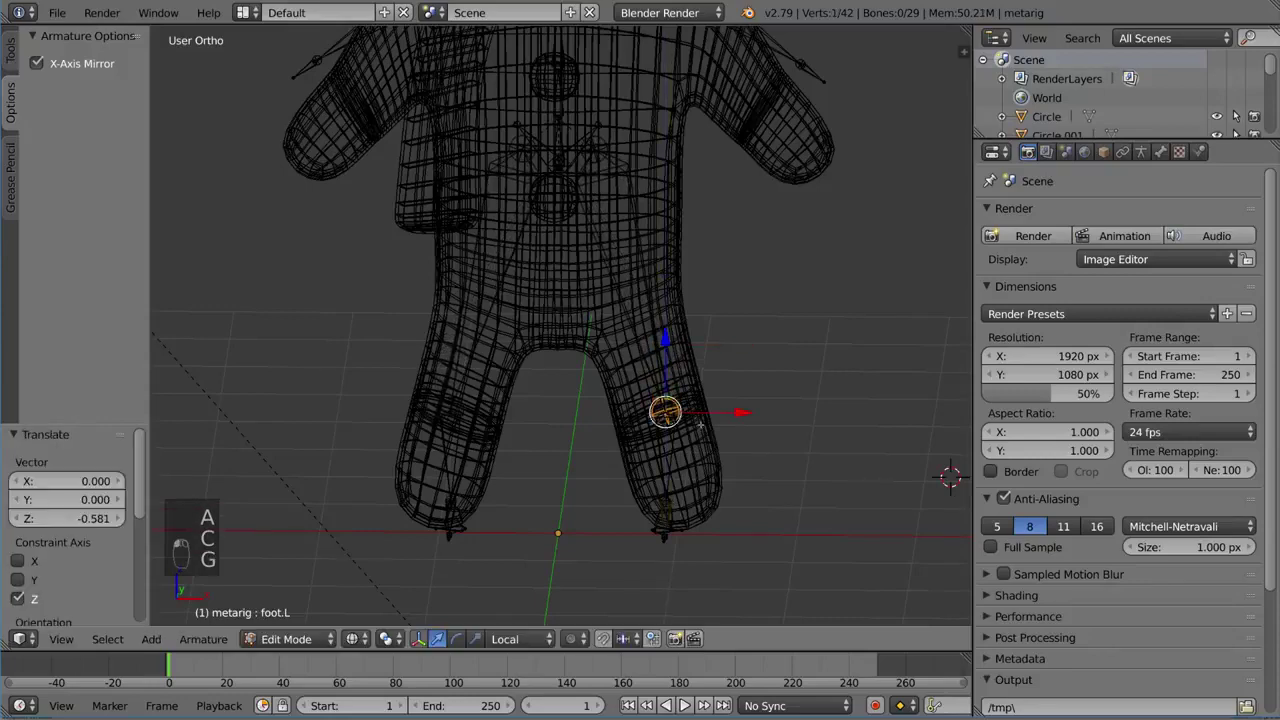
middle_drag(664, 410, 655, 361)
Select the left ankle and foot joints and move them outward toward the middle of the snowman's foot
key(a)
key(b)
drag(566, 406, 700, 481)
shift+middle_drag(700, 481, 632, 414)
scroll(666, 429, up, 2)
key(g)
middle_click(666, 433)
click(688, 434)
Shift the left ankle joint slightly inward along X to centre it in the lower leg
key(a)
right_click(596, 392)
scroll(596, 392, up, 3)
key(g)
key(x)
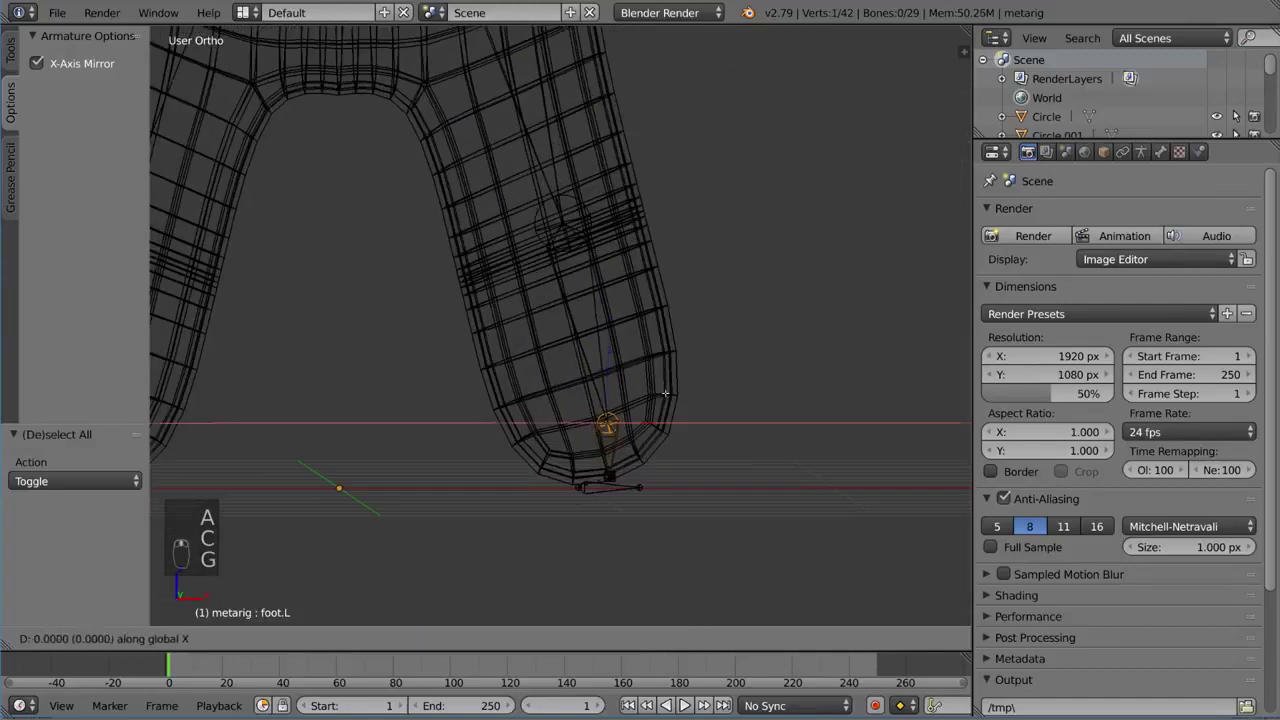
click(593, 401)
Centre the left knee joint on the leg seam, moving it about -0.030 in X and -0.075 in Z
shift+middle_drag(567, 217, 562, 337)
key(a)
key(a)
key(a)
key(a)
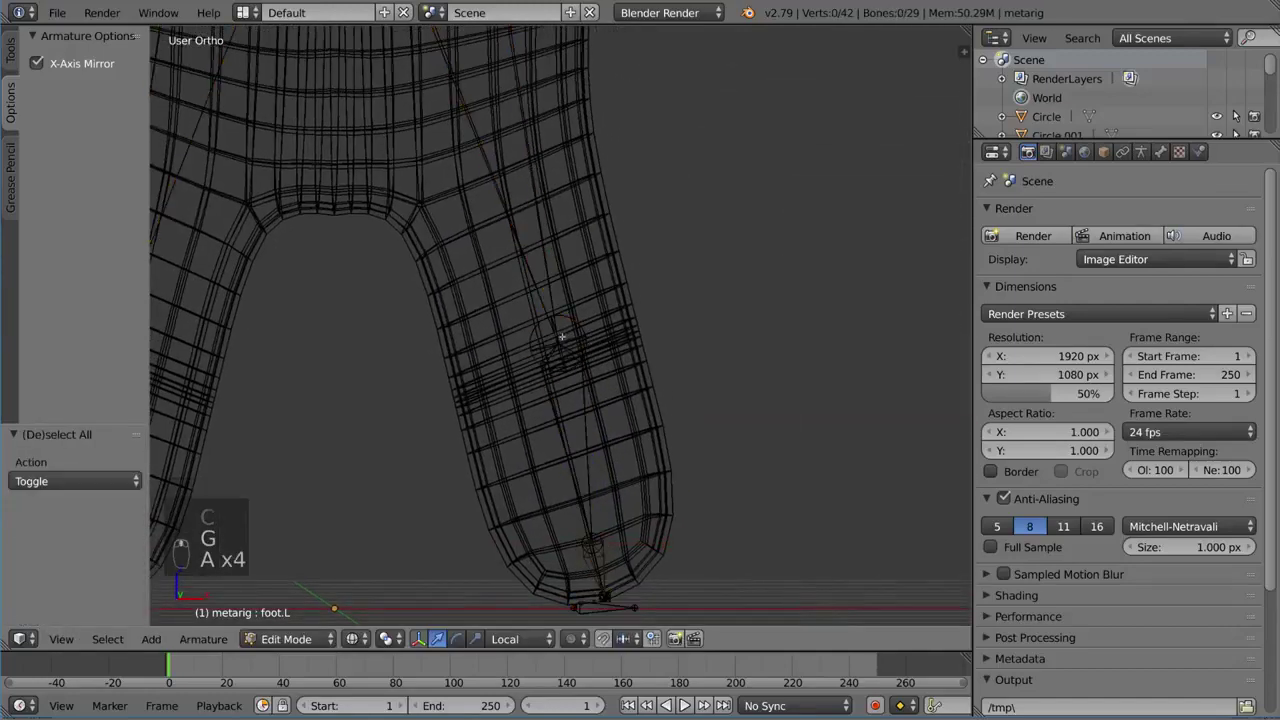
scroll(558, 344, up, 3)
key(g)
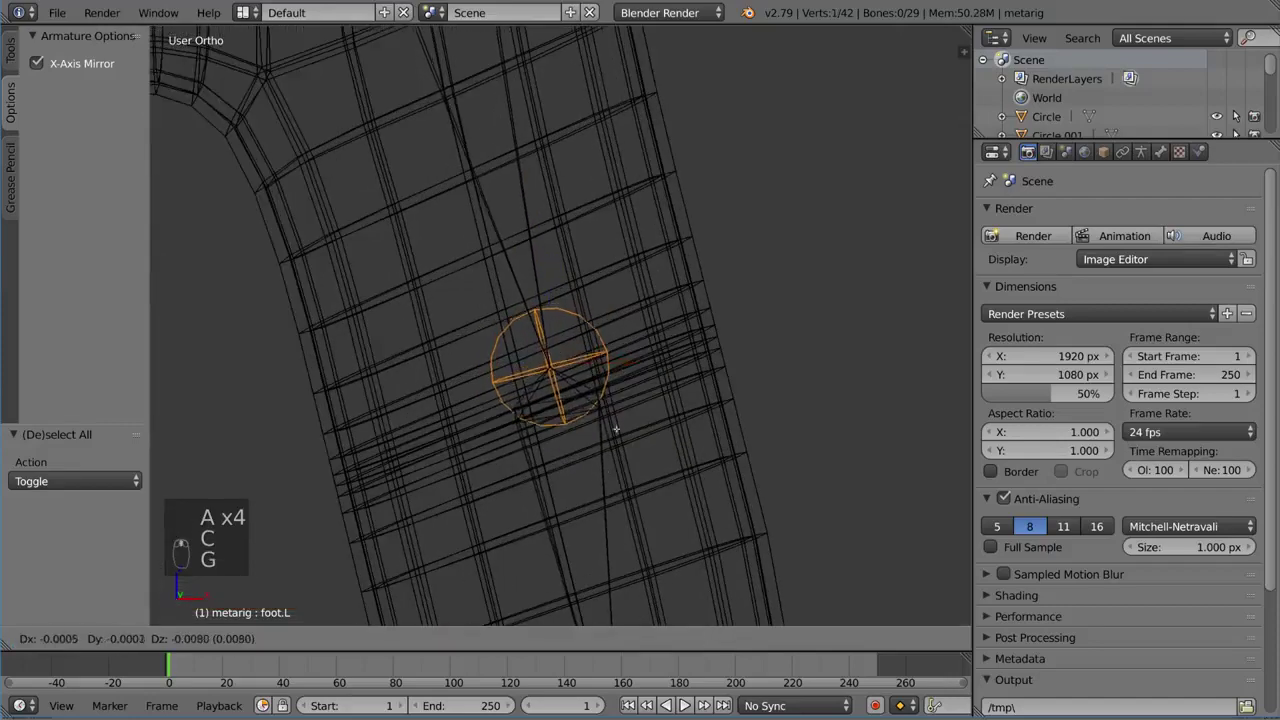
click(469, 166)
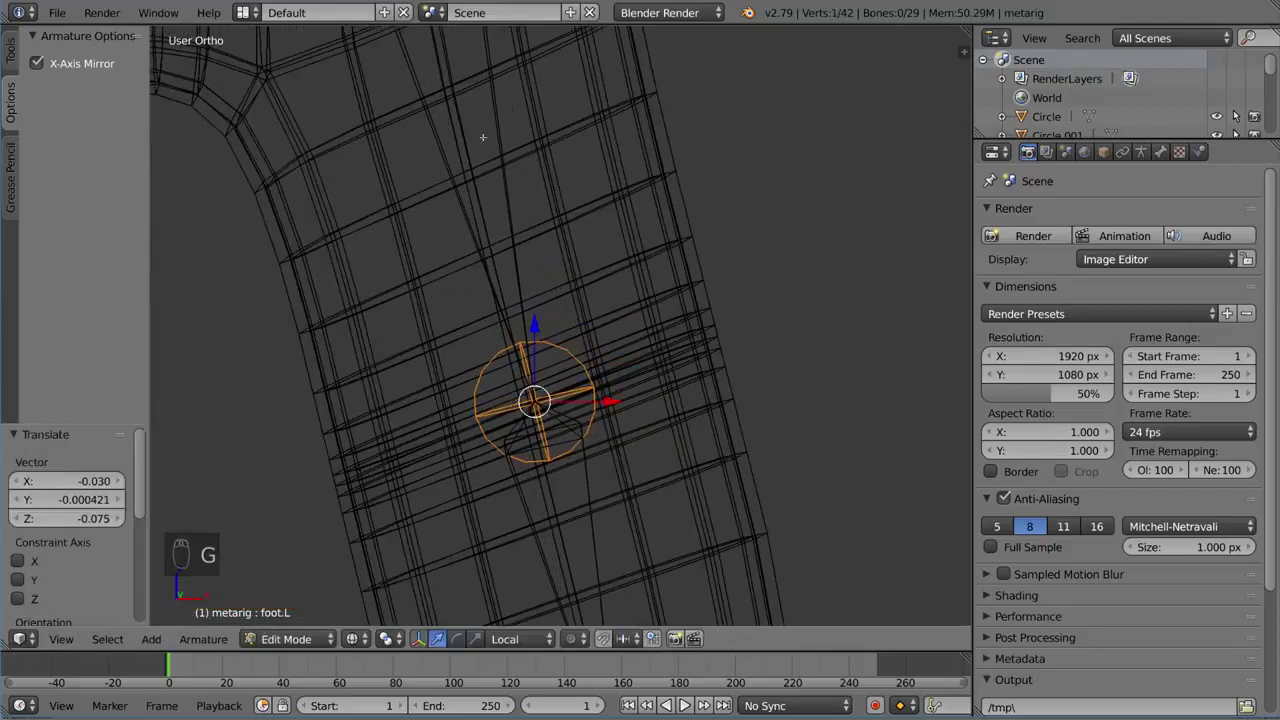
Move the left hand bone down into the end of the snowman's arm
scroll(517, 382, down, 4)
shift+middle_drag(517, 382, 540, 360)
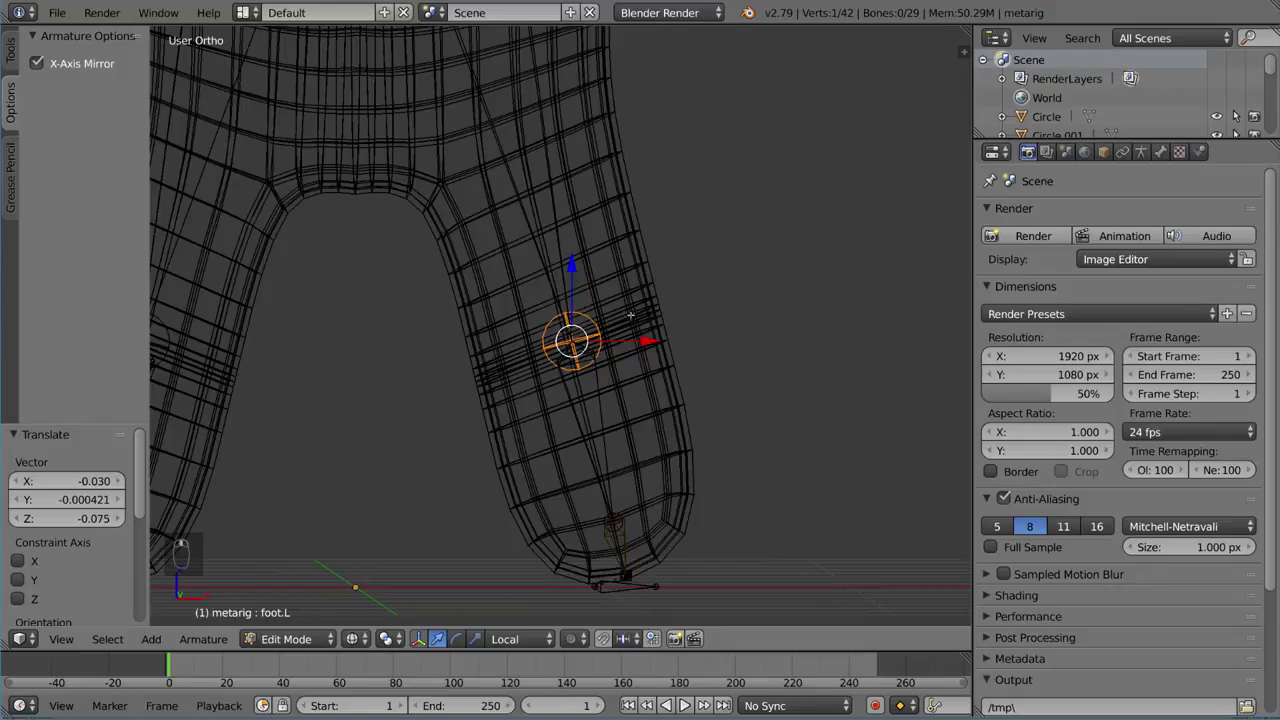
scroll(630, 316, down, 3)
shift+middle_drag(630, 316, 589, 330)
scroll(612, 288, down, 3)
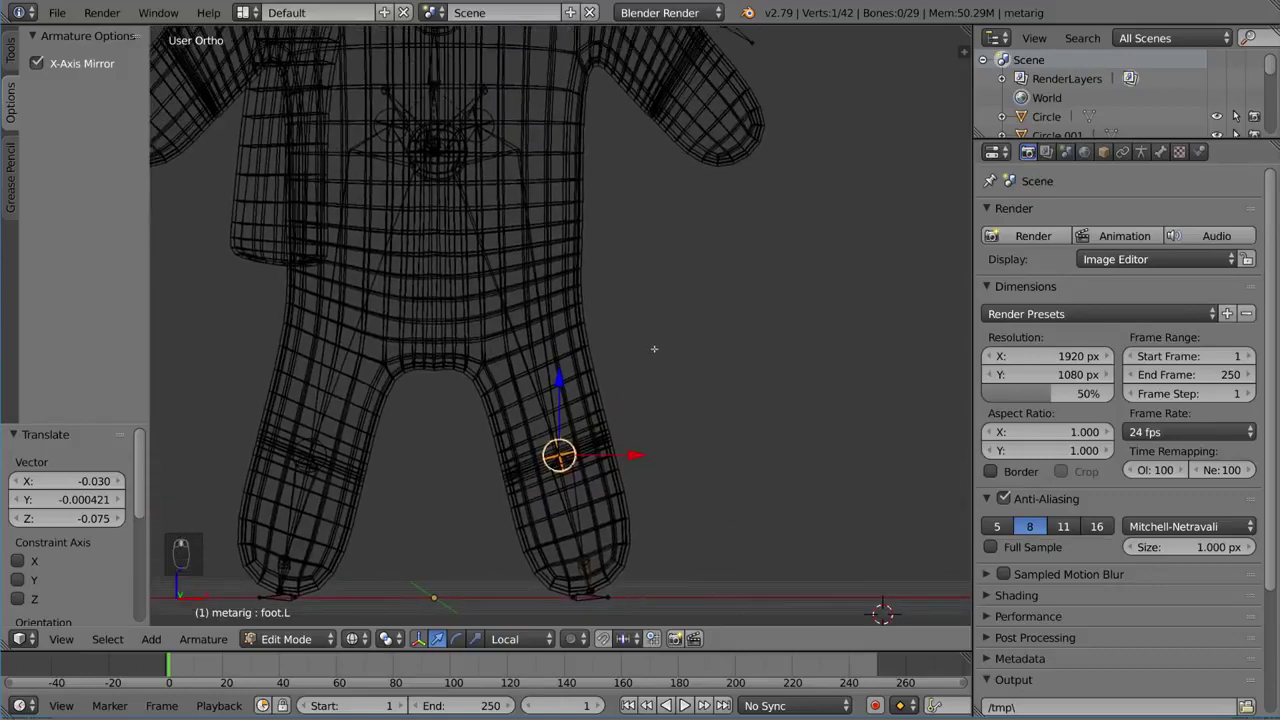
shift+middle_drag(645, 310, 661, 380)
shift+middle_drag(691, 289, 608, 371)
scroll(669, 353, up, 2)
scroll(533, 308, up, 4)
key(a)
key(a)
key(a)
key(a)
click(636, 251)
right_click(651, 266)
key(g)
click(643, 457)
Rotate the left hand bone to follow the arm's slope and reposition it inside the mitten
key(r)
click(723, 459)
key(g)
click(728, 486)
Move the left elbow joint to the arm seam, about 0.364 in X, -0.018 in Y and -0.774 in Z
shift+middle_drag(500, 217, 558, 310)
key(a)
key(c)
click(480, 190)
key(g)
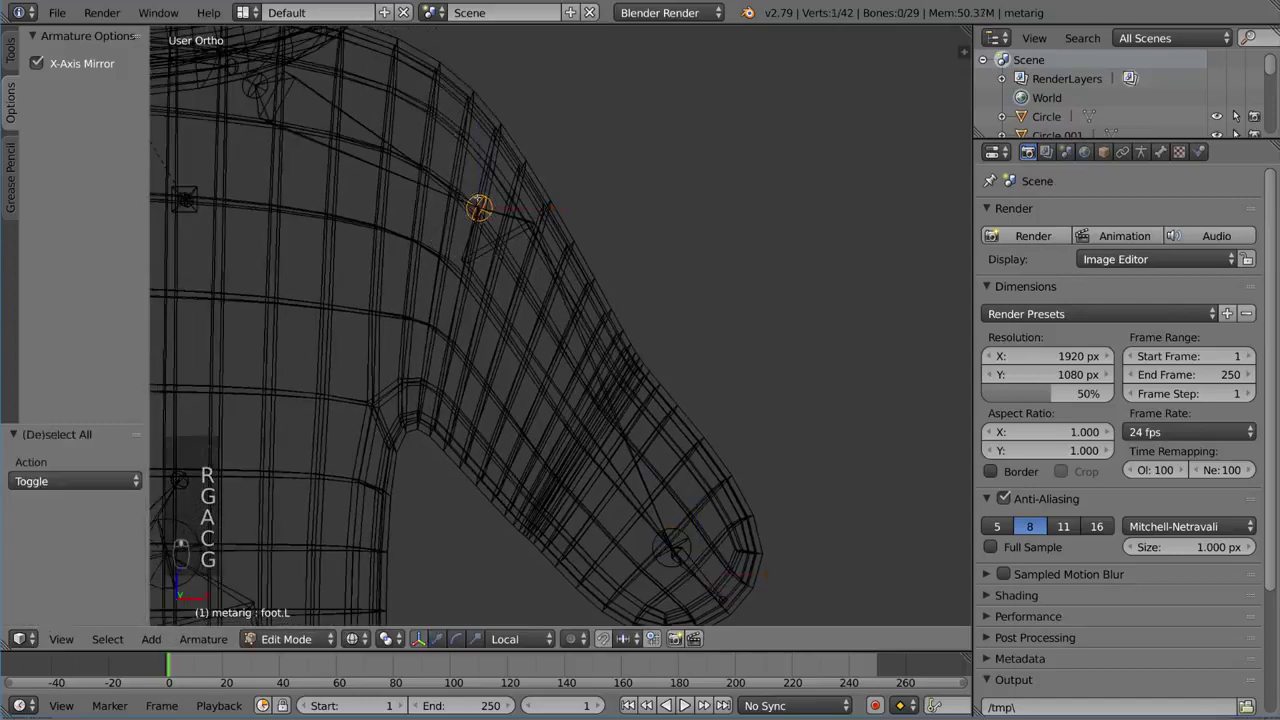
click(587, 437)
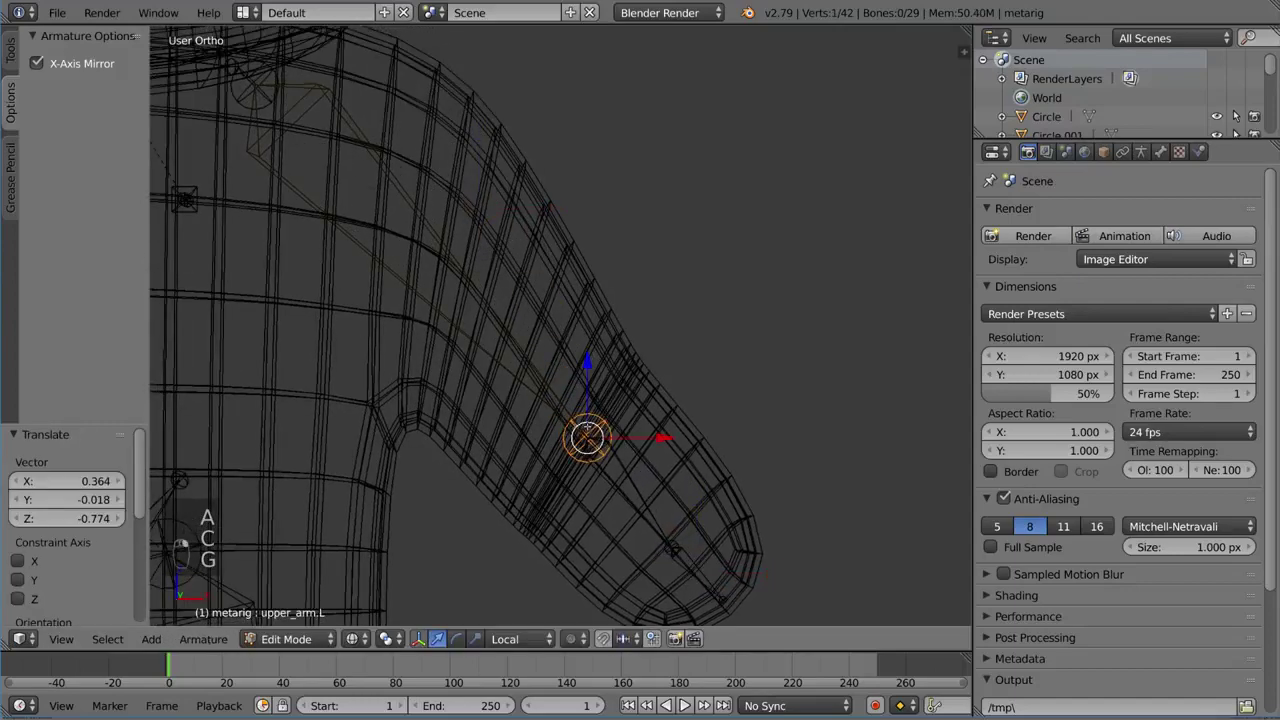
shift+middle_drag(587, 437, 585, 357)
key(a)
key(c)
click(583, 352)
right_click(576, 376)
key(g)
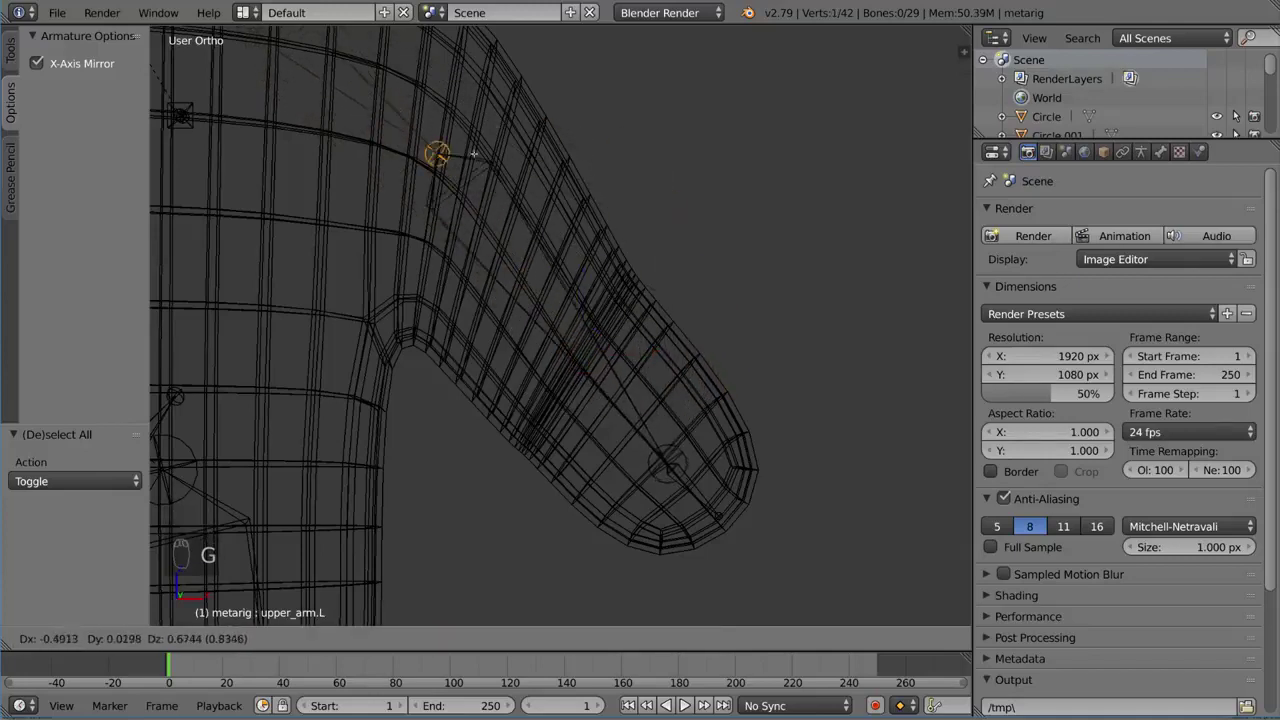
right_click(618, 366)
Detach the left forearm from the upper arm with the Disconnect Bone option and try moving the joint separately
right_click(619, 388)
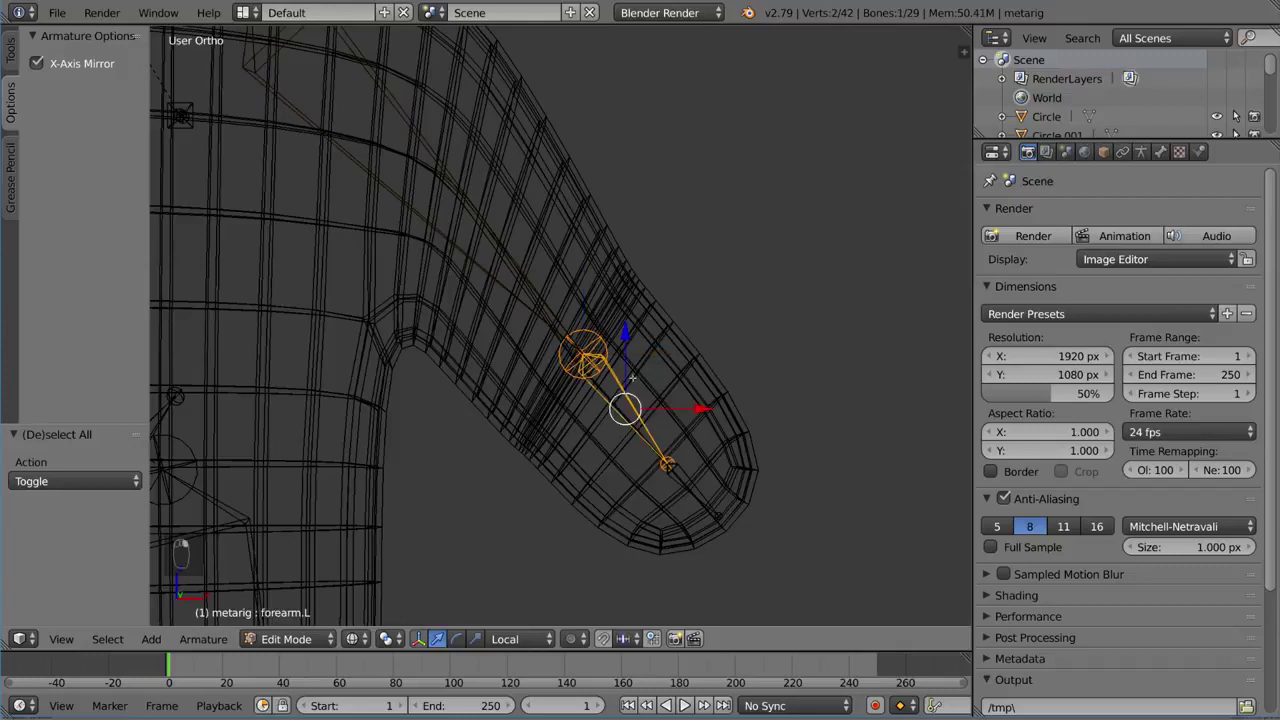
key(alt+p)
key(d)
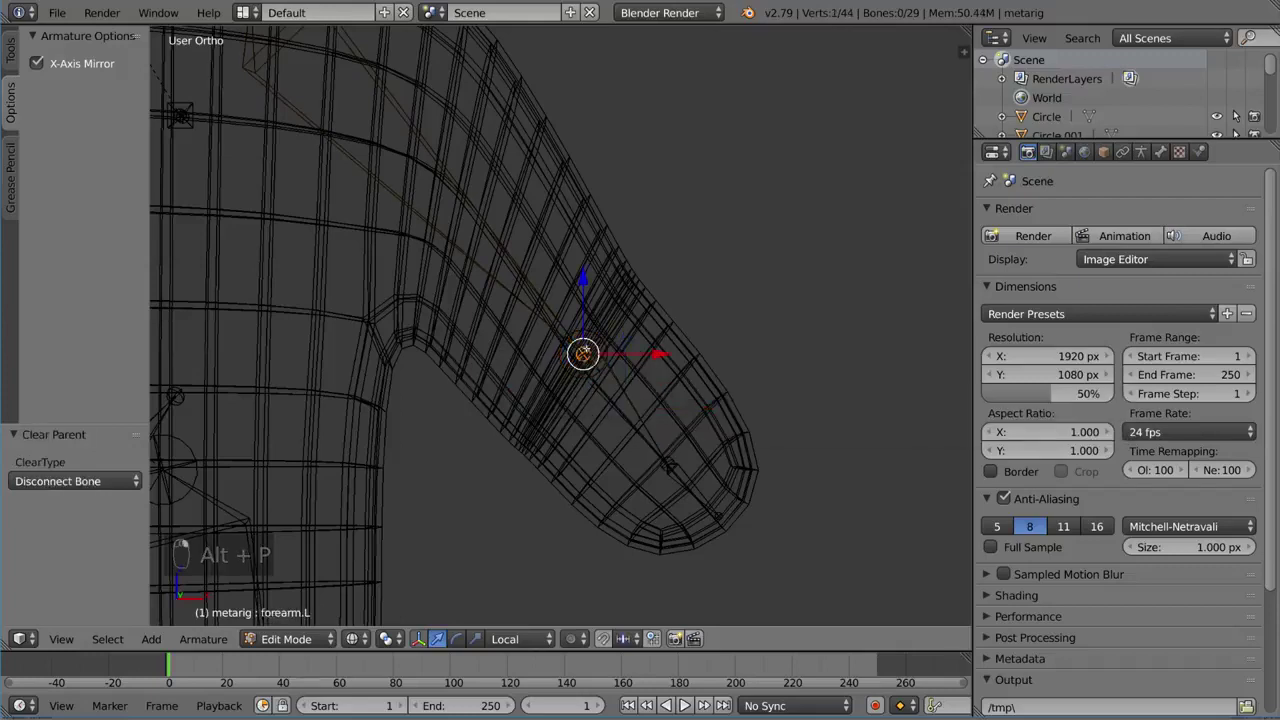
key(g)
right_click(611, 353)
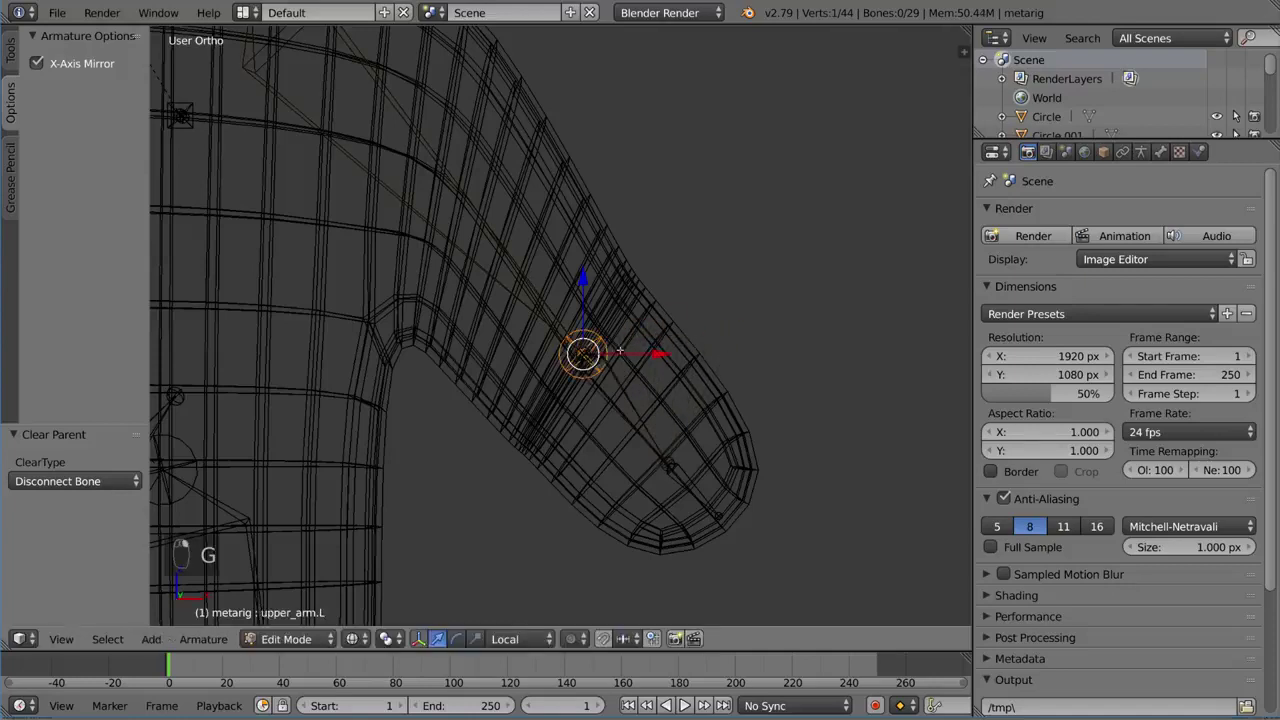
Select both joint ends at the left elbow and nudge them together about 0.005 in X and -0.021 in Z
key(a)
key(c)
key(g)
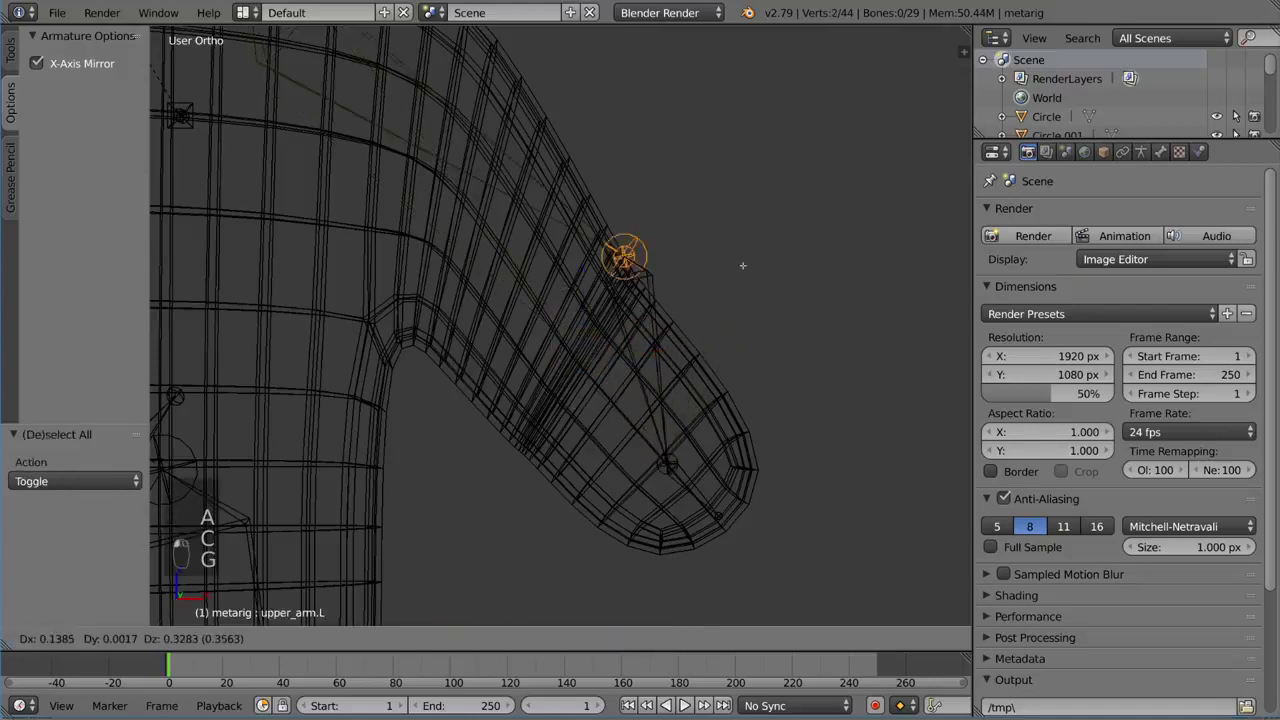
right_click(655, 375)
key(g)
click(644, 362)
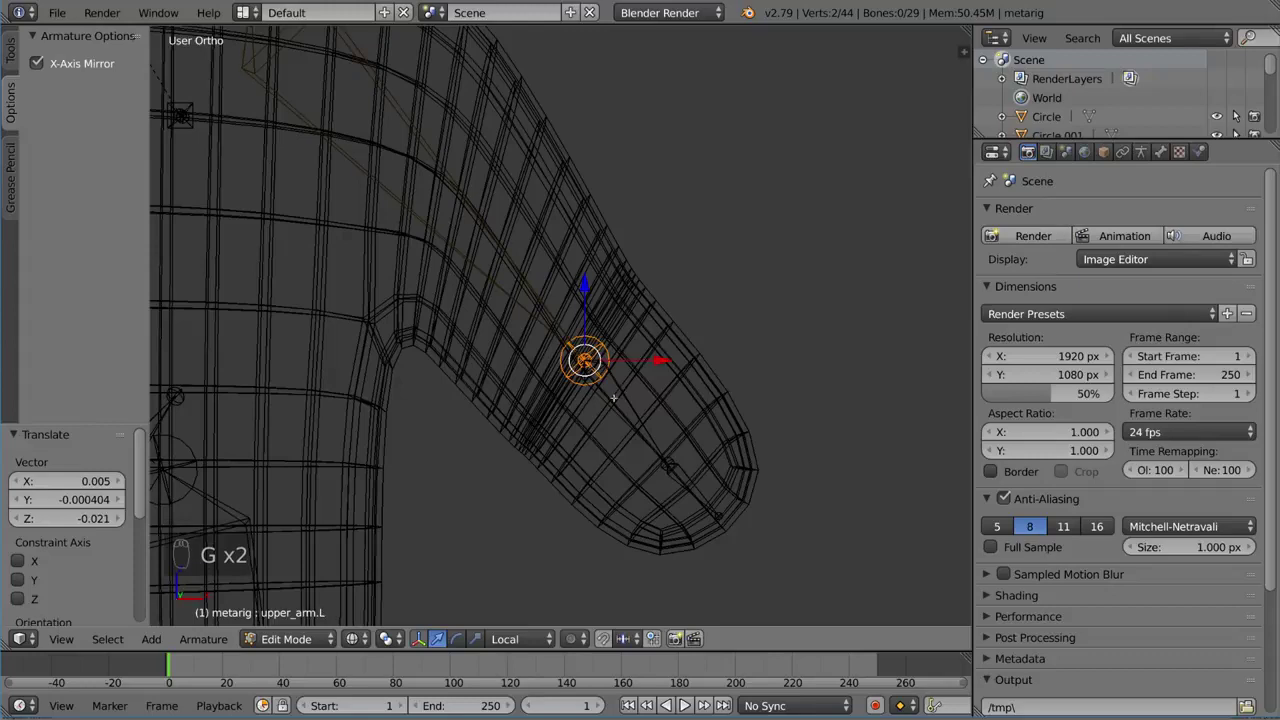
Parent the left forearm to the left upper arm using the Connected type
right_click(626, 410)
shift+right_click(551, 325)
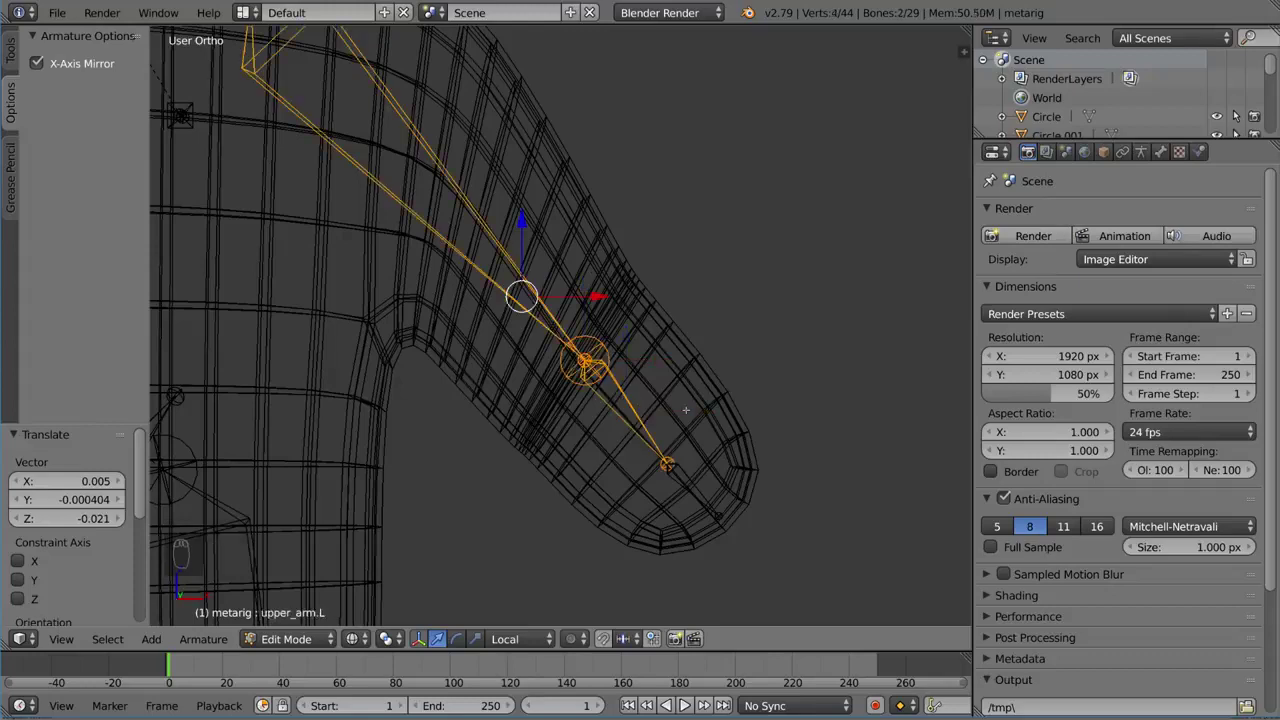
key(ctrl+p)
key(c)
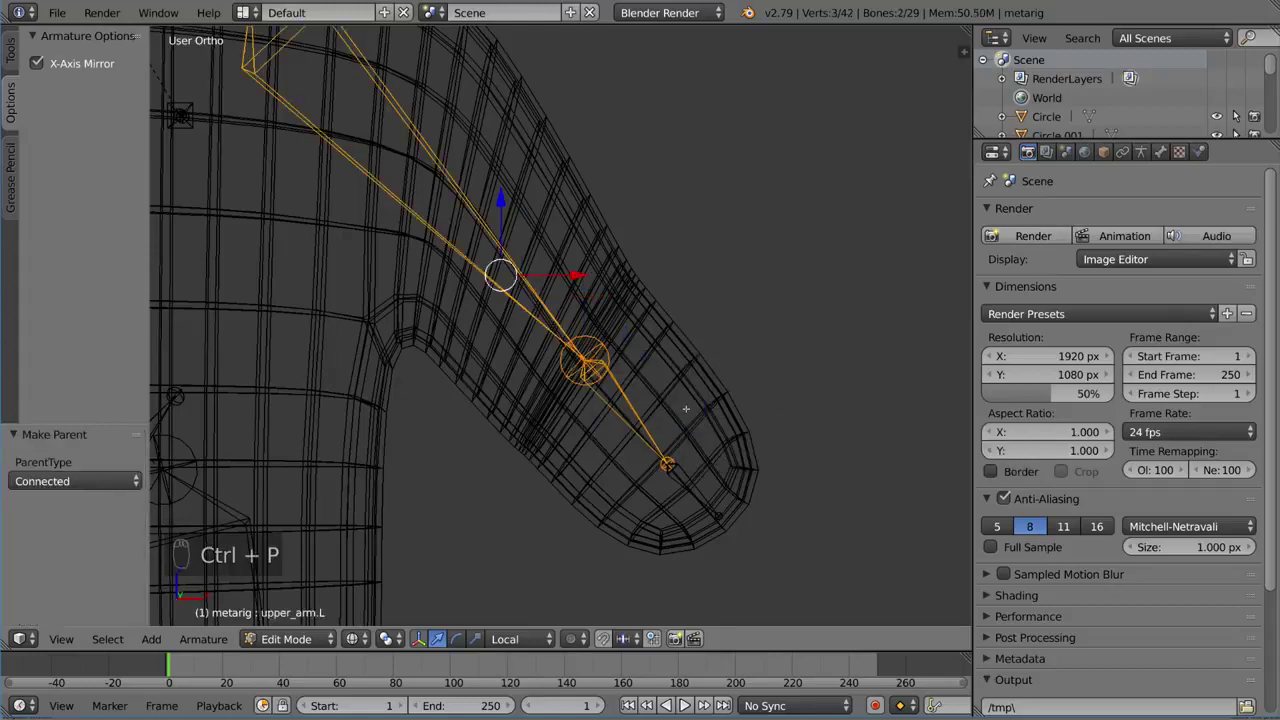
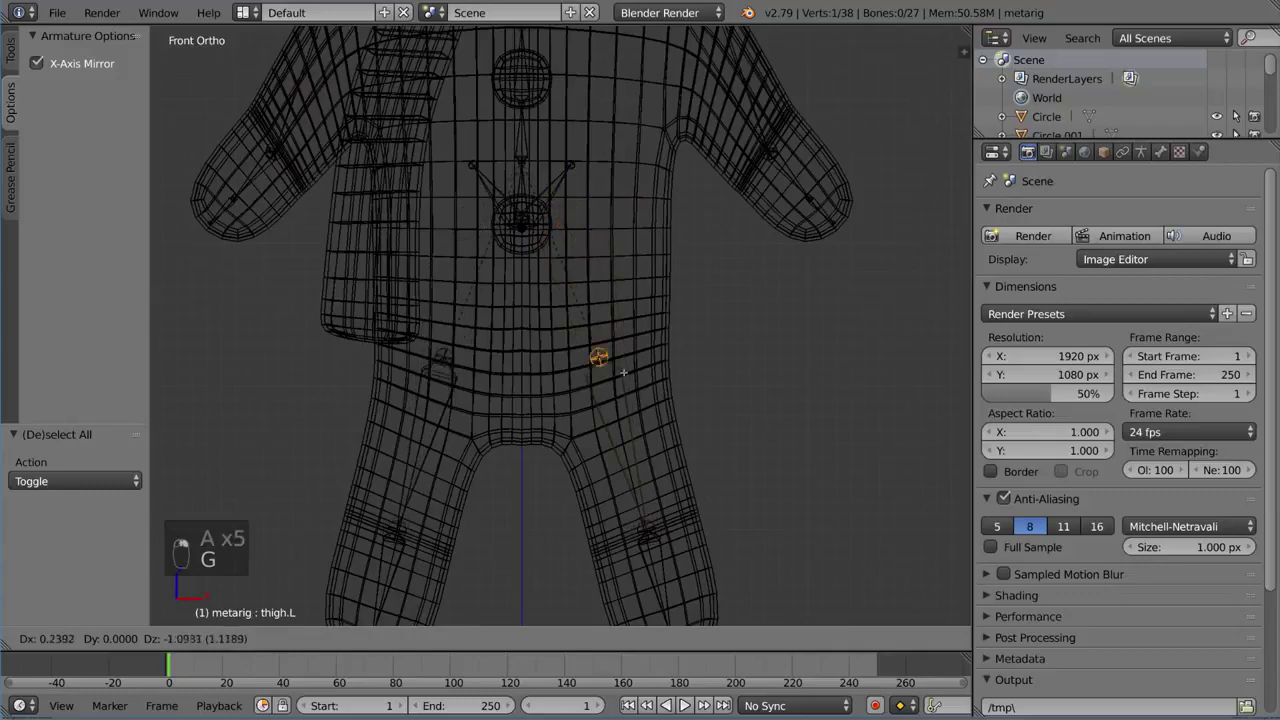
Place the left thigh's top joint at the hip, 0.361 in X and -1.391 in Z, and show pelvis.L's item properties
click(640, 412)
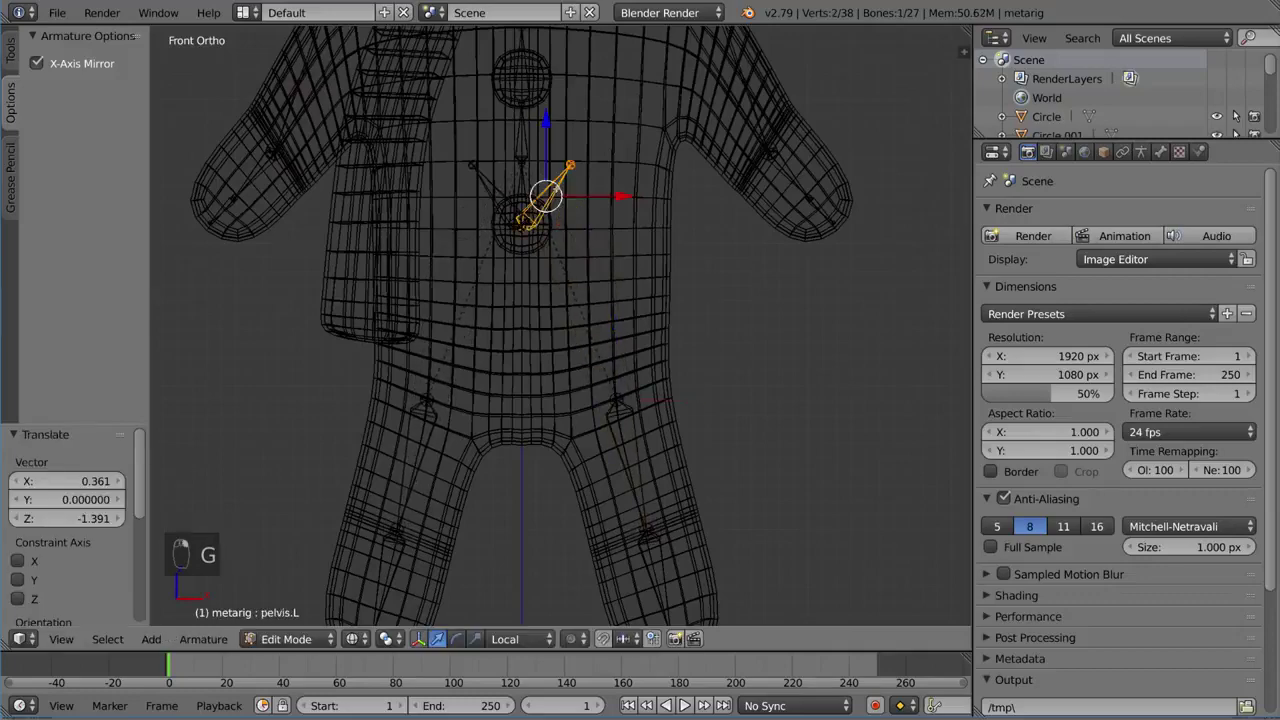
key(n)
scroll(921, 516, down, 6)
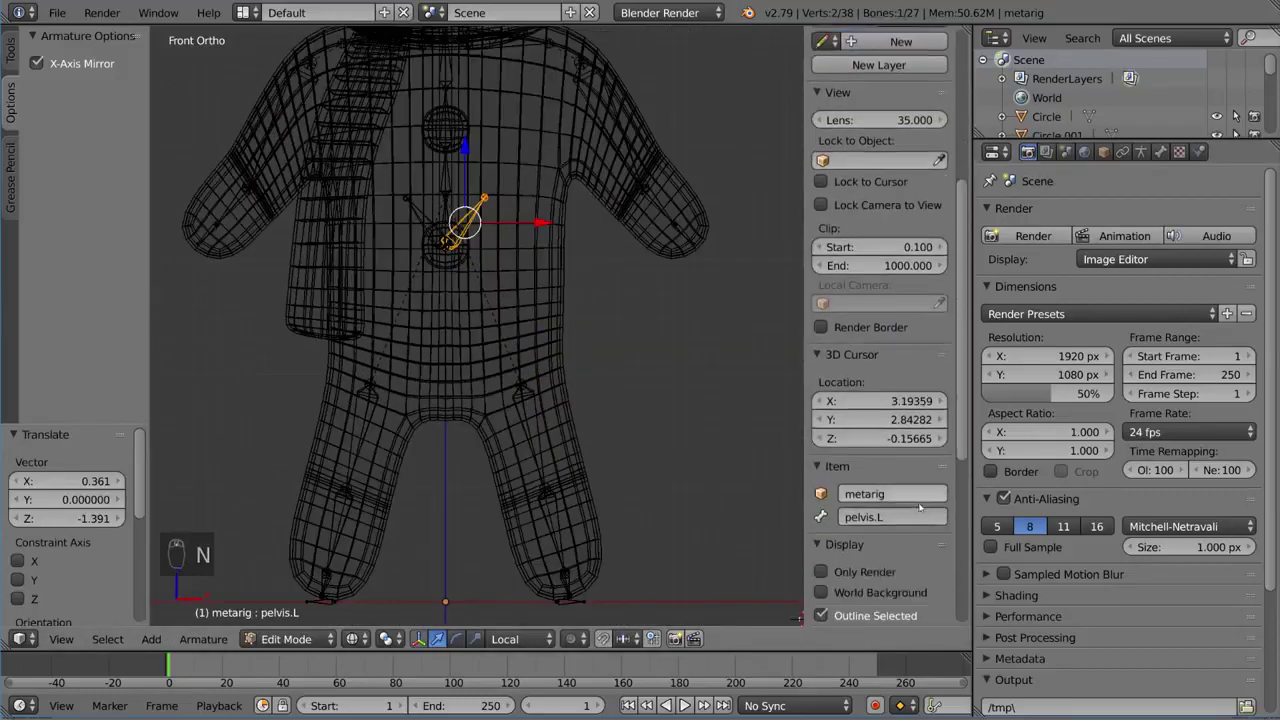
shift+middle_drag(521, 197, 533, 204)
key(g)
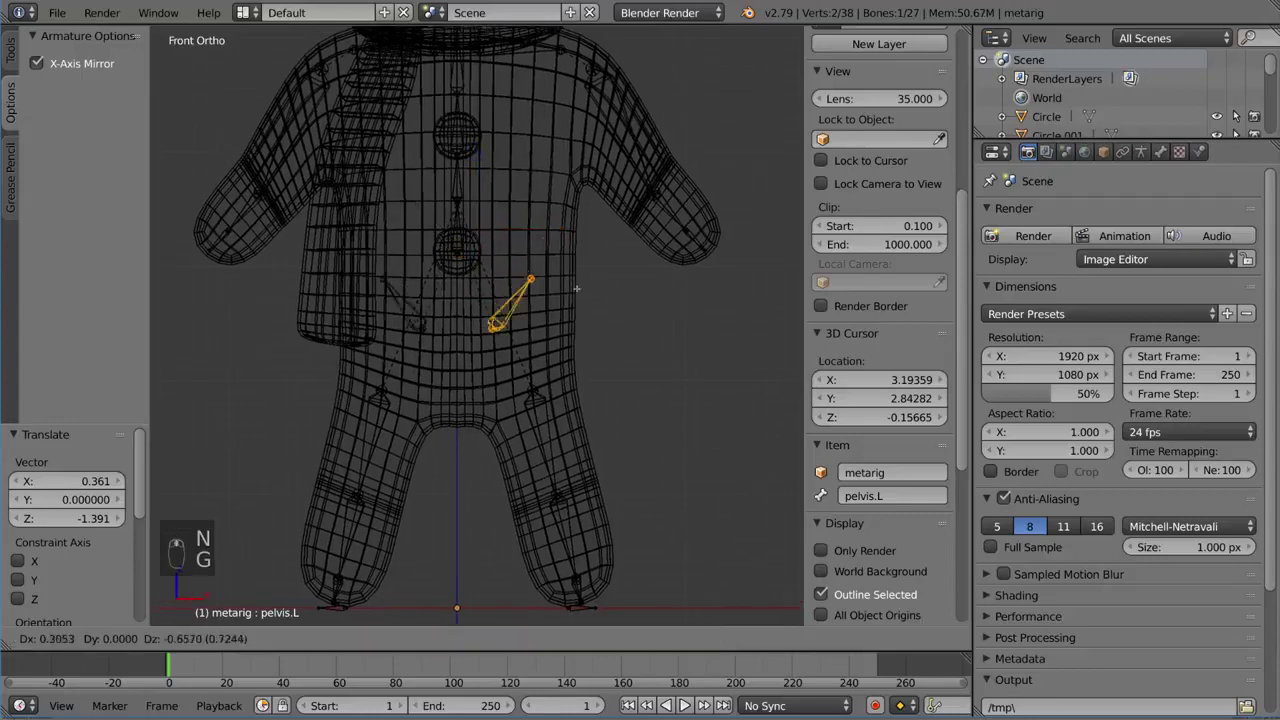
right_click(548, 273)
shift+right_click(459, 235)
key(g)
key(z)
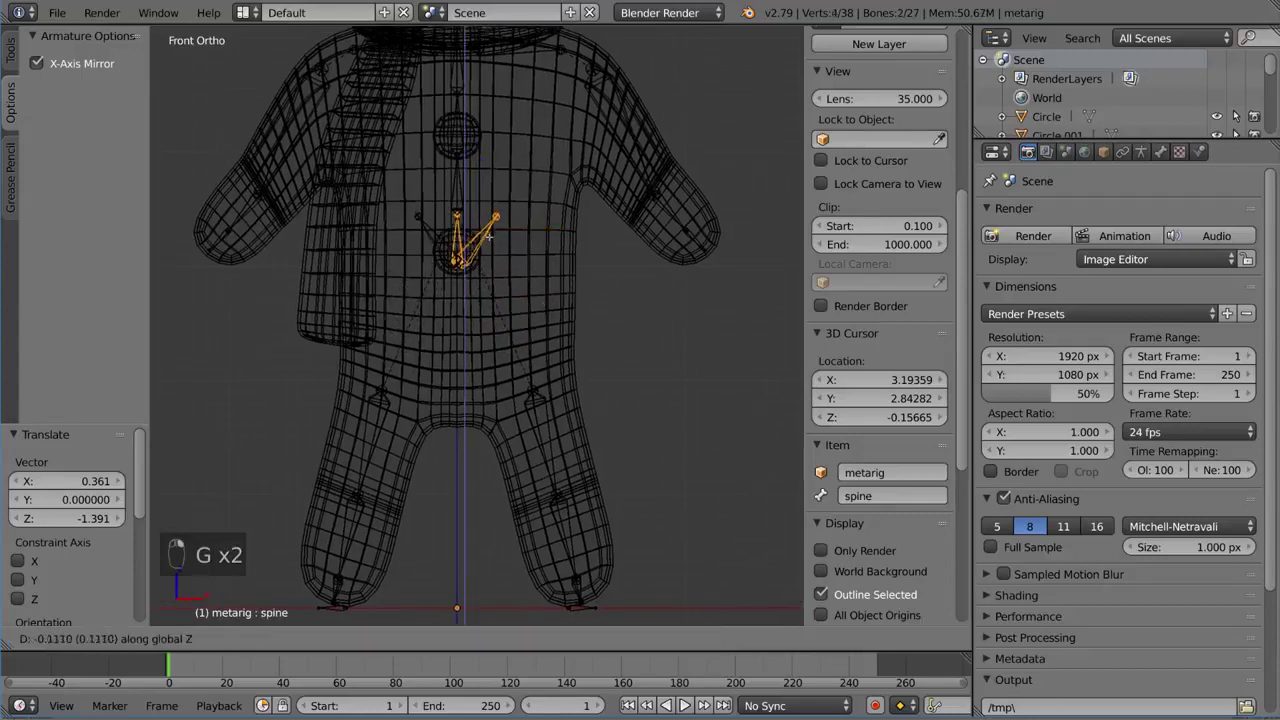
right_click(487, 249)
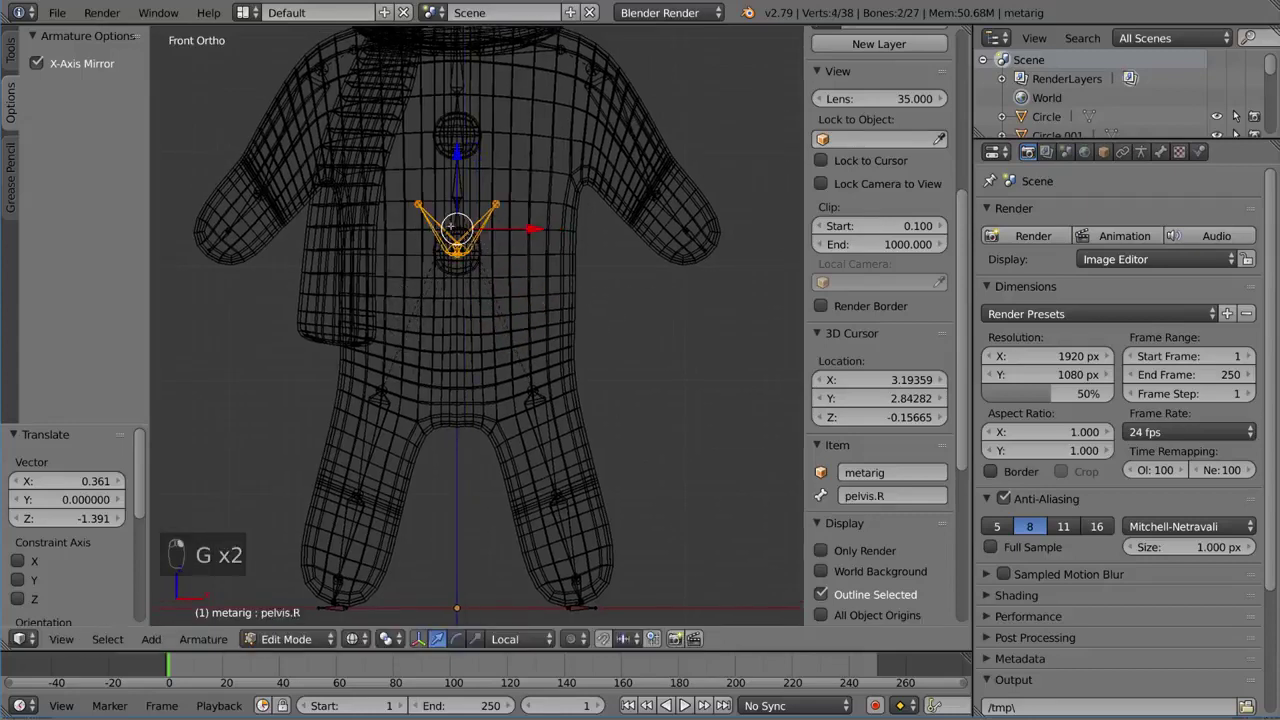
Select the lowest spine bone together with both pelvis bones and lower them along Z by 1.004
shift+right_click(454, 229)
key(g)
key(z)
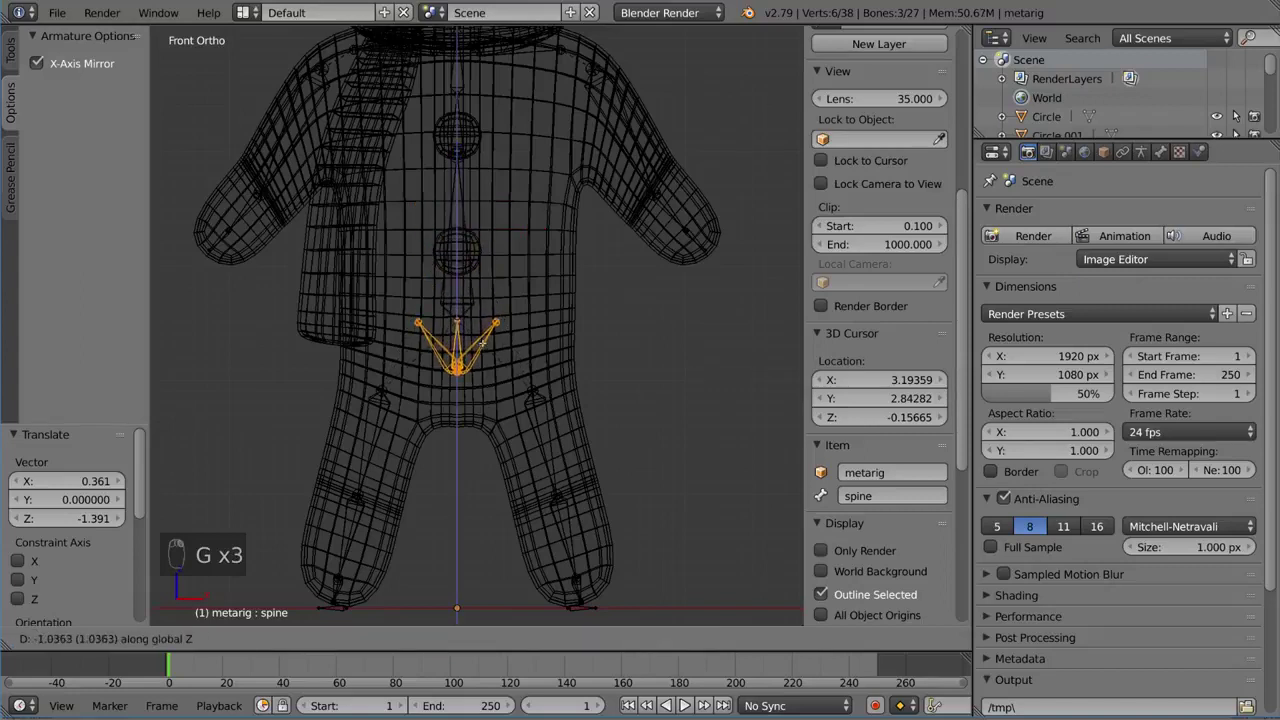
click(452, 314)
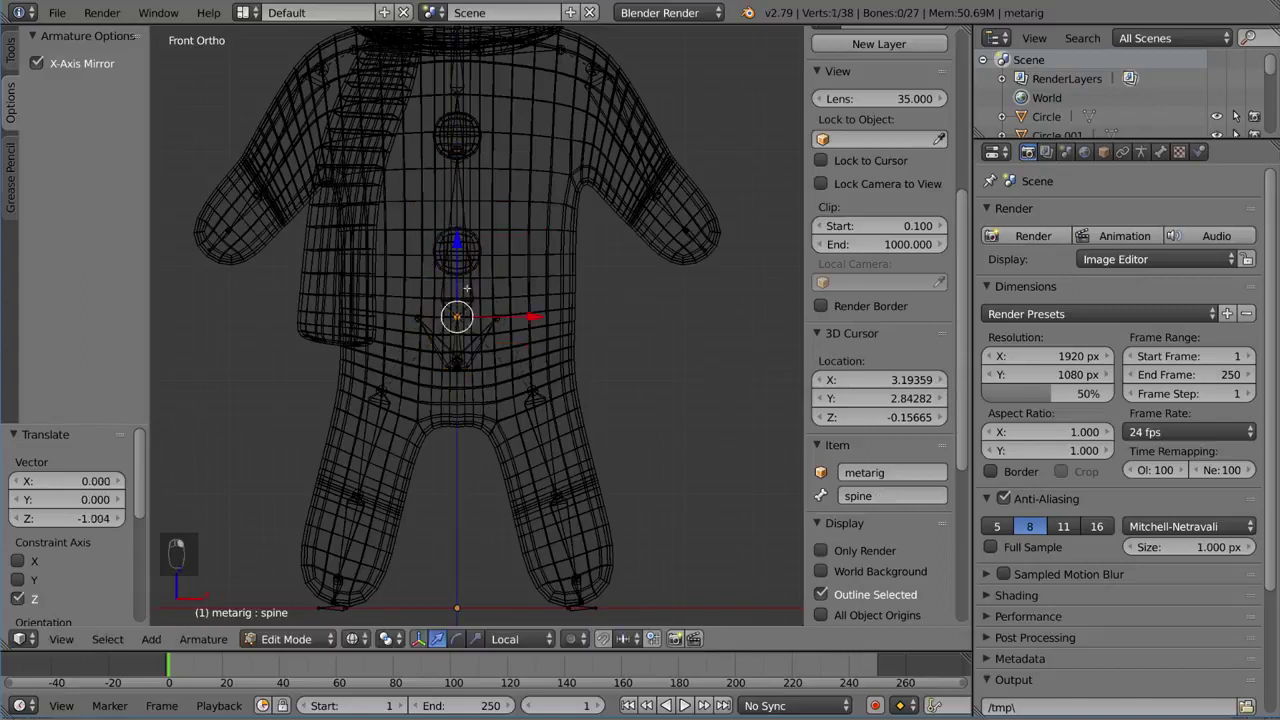
Adjust the height of the lowest spine bone's upper joint along Z so it sits just above the pelvis
key(g)
key(z)
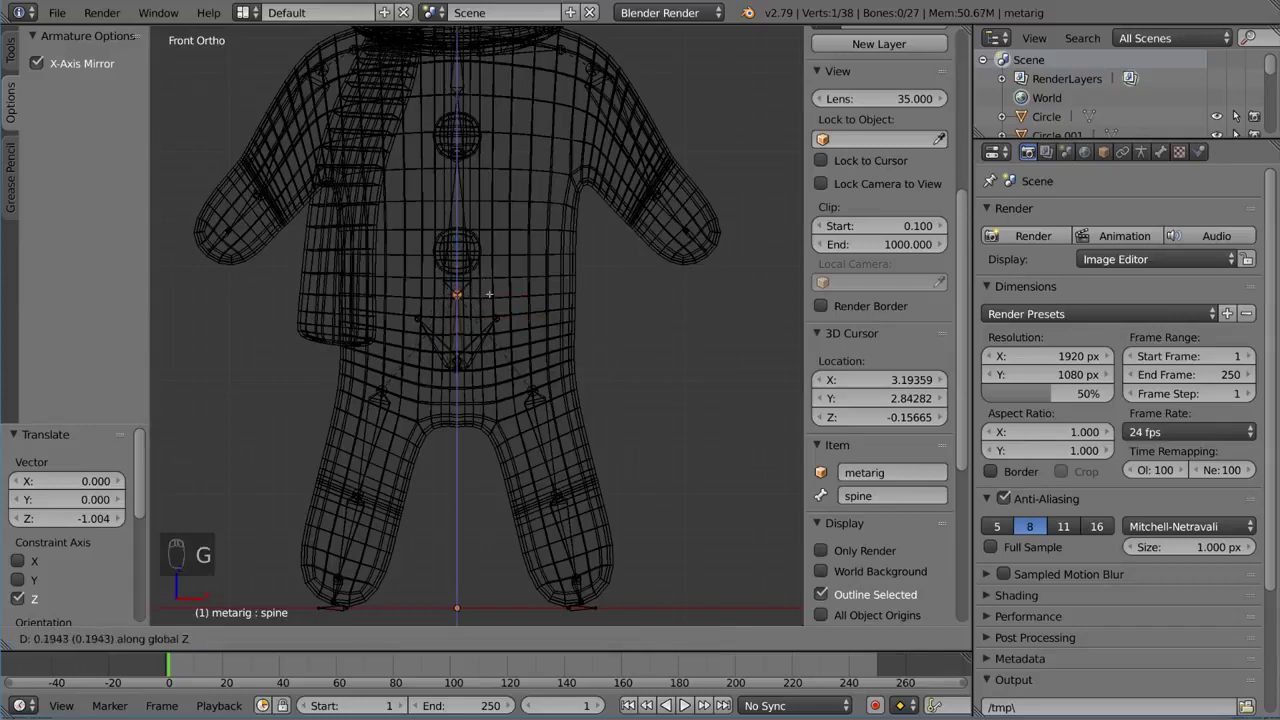
click(489, 294)
shift+middle_drag(489, 294, 518, 362)
key(a)
key(a)
key(a)
right_click(480, 312)
key(g)
key(z)
click(480, 323)
Lower the upper joint of spine.001 along Z, keeping it between the two coat buttons
key(a)
key(a)
key(a)
right_click(494, 233)
key(g)
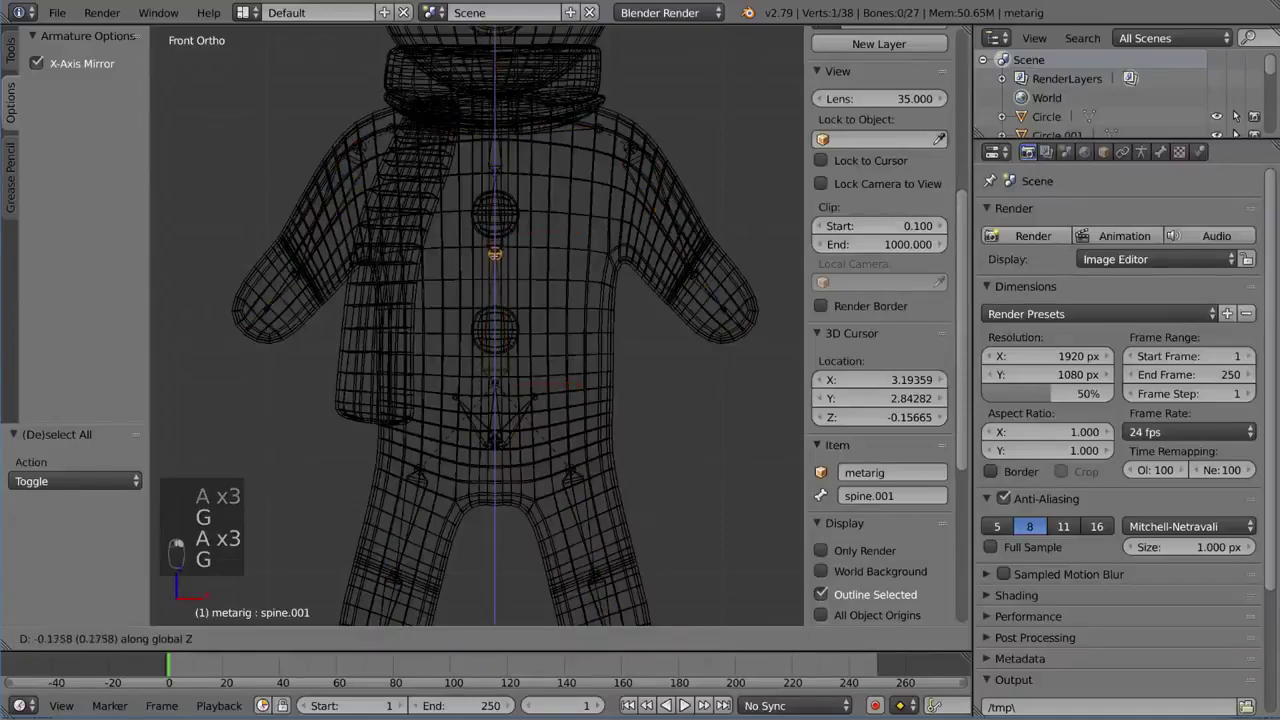
click(495, 272)
Lower the upper joint of spine.002 along Z by 0.213
key(a)
key(a)
key(a)
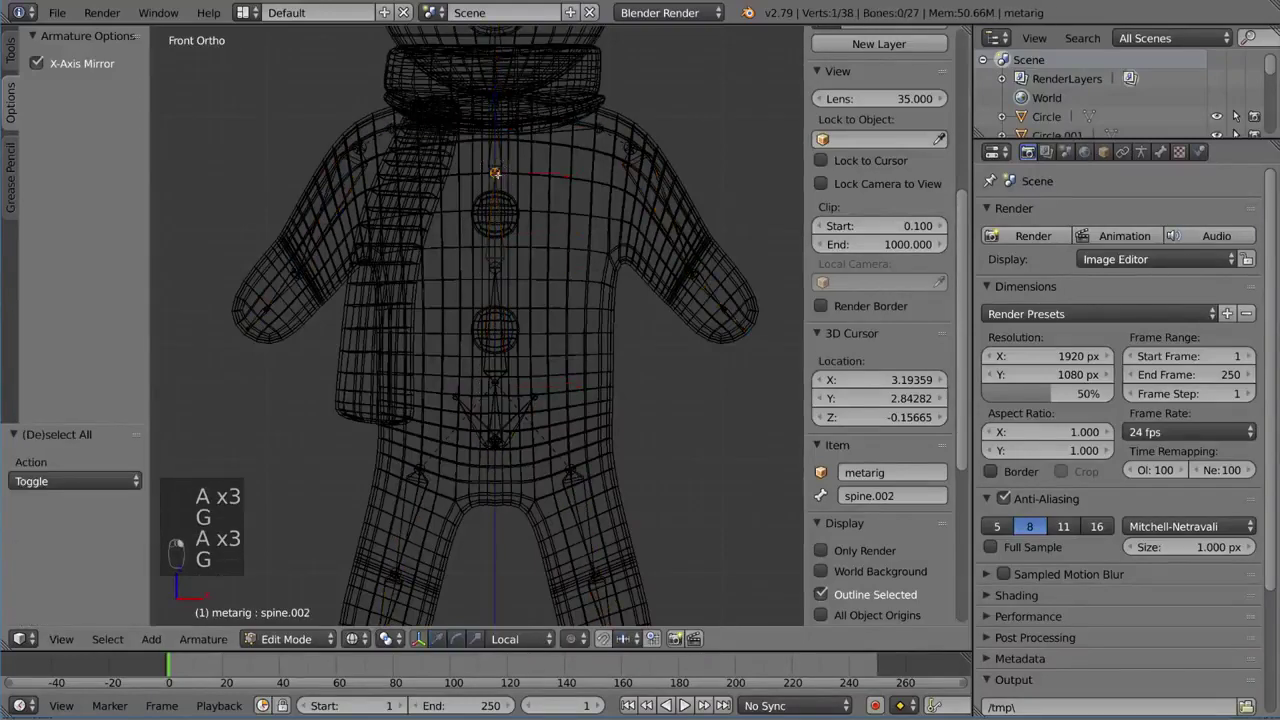
right_click(496, 188)
key(g)
key(z)
click(503, 180)
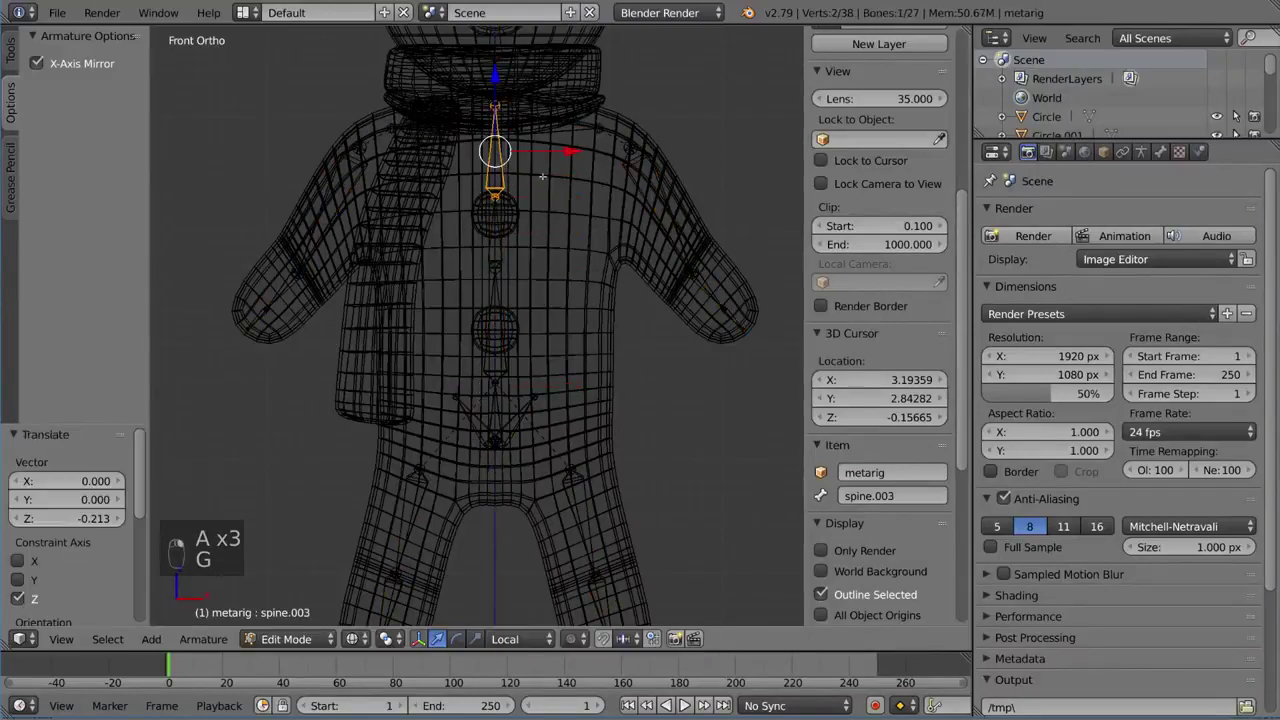
Lower the upper joint of spine.001 slightly further along Z to space the spine bones evenly
shift+middle_drag(542, 177, 546, 223)
key(a)
key(a)
key(a)
right_click(505, 316)
key(g)
key(z)
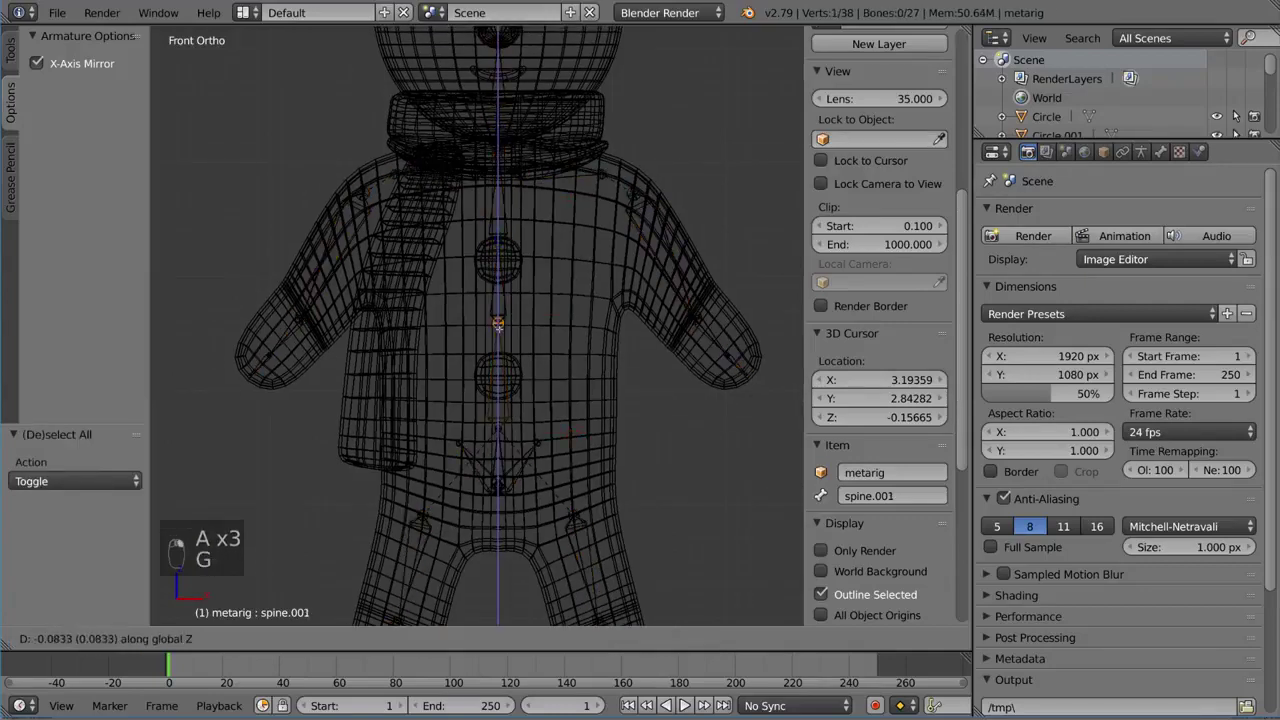
click(503, 343)
Lower the upper joint of spine.002 slightly along Z at the upper coat button
key(a)
key(a)
key(a)
right_click(500, 249)
key(g)
key(z)
click(498, 261)
Select the head bone spine.006 and test-rotate it freely to check where it pivots
key(a)
key(a)
key(a)
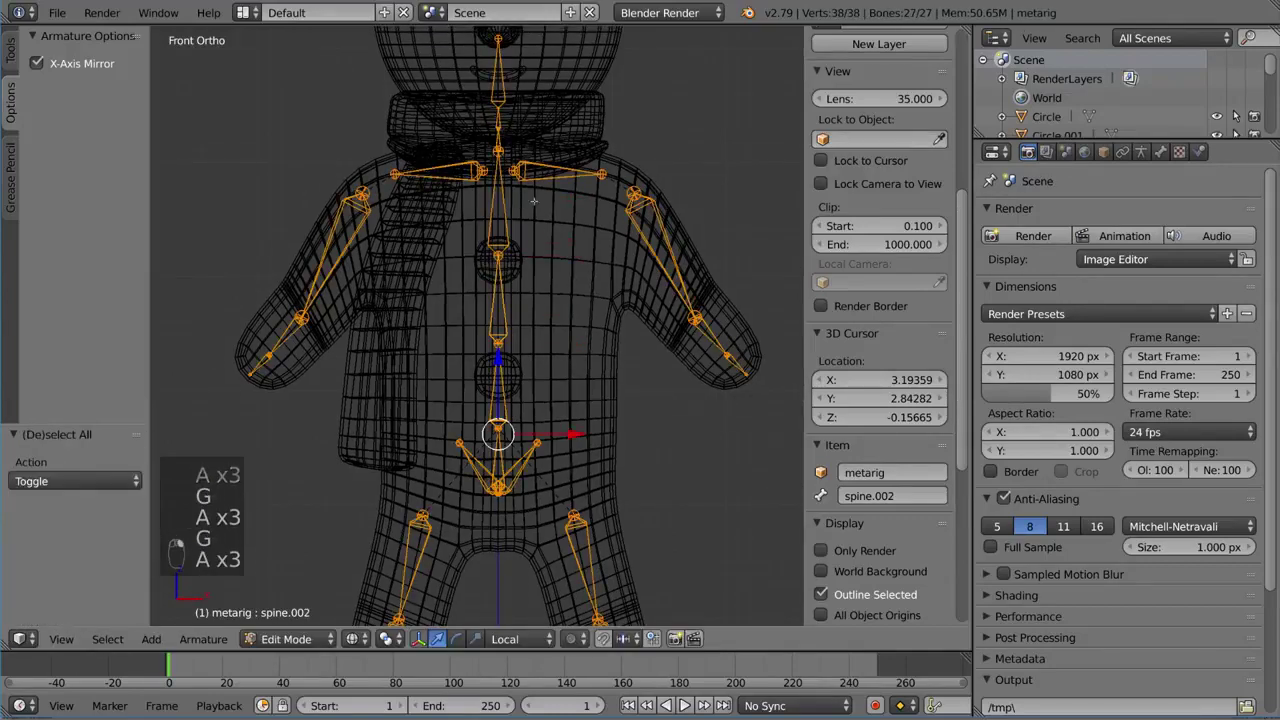
shift+middle_drag(532, 200, 532, 268)
shift+middle_drag(505, 180, 505, 255)
scroll(505, 255, up, 4)
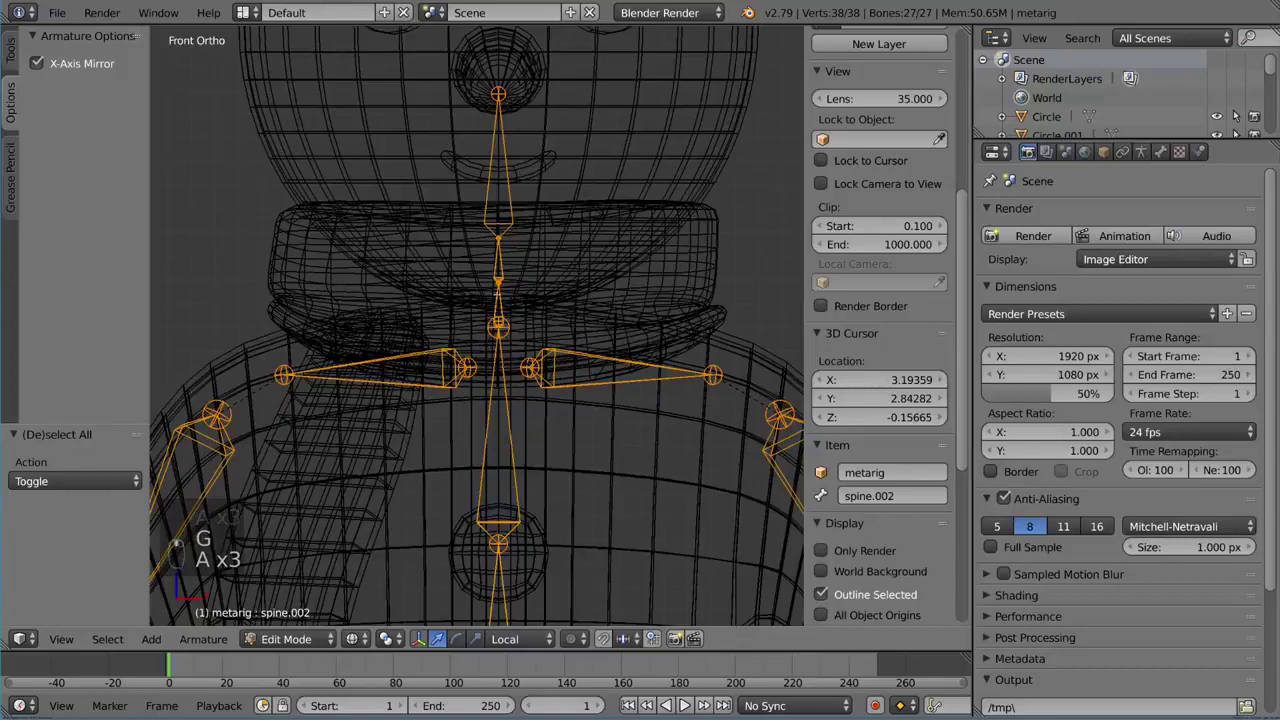
right_click(500, 260)
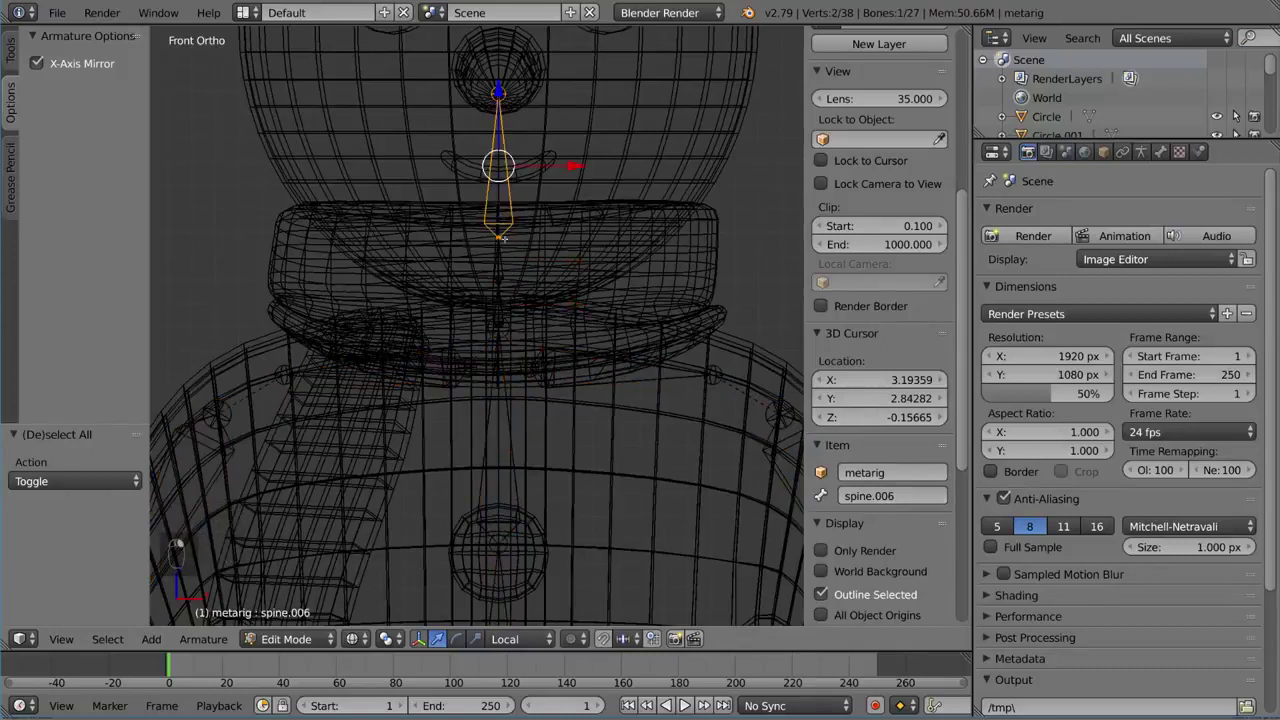
middle_drag(513, 217, 517, 243)
key(r)
key(r)
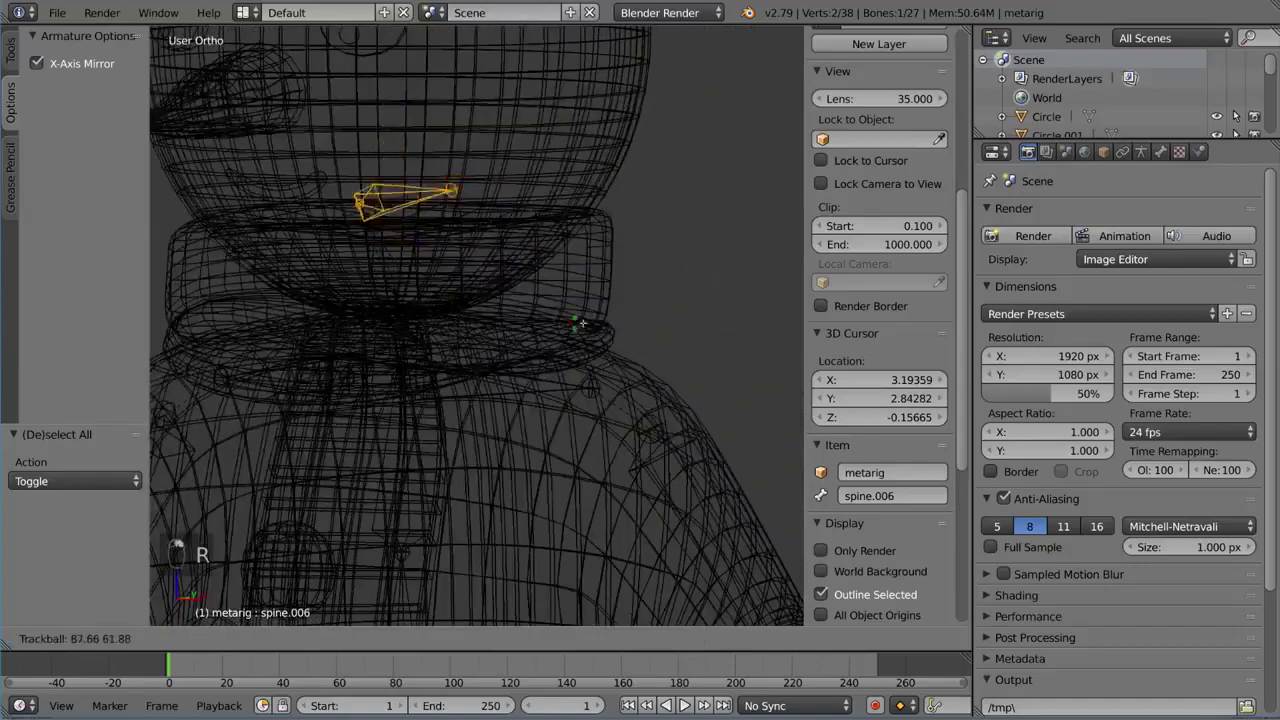
right_click(566, 209)
Adjust the height of the upper joint of the neck bone spine.004 along Z
middle_drag(566, 209, 508, 288)
key(a)
key(a)
key(a)
key(a)
right_click(517, 272)
key(a)
key(a)
right_click(571, 250)
scroll(510, 288, up, 3)
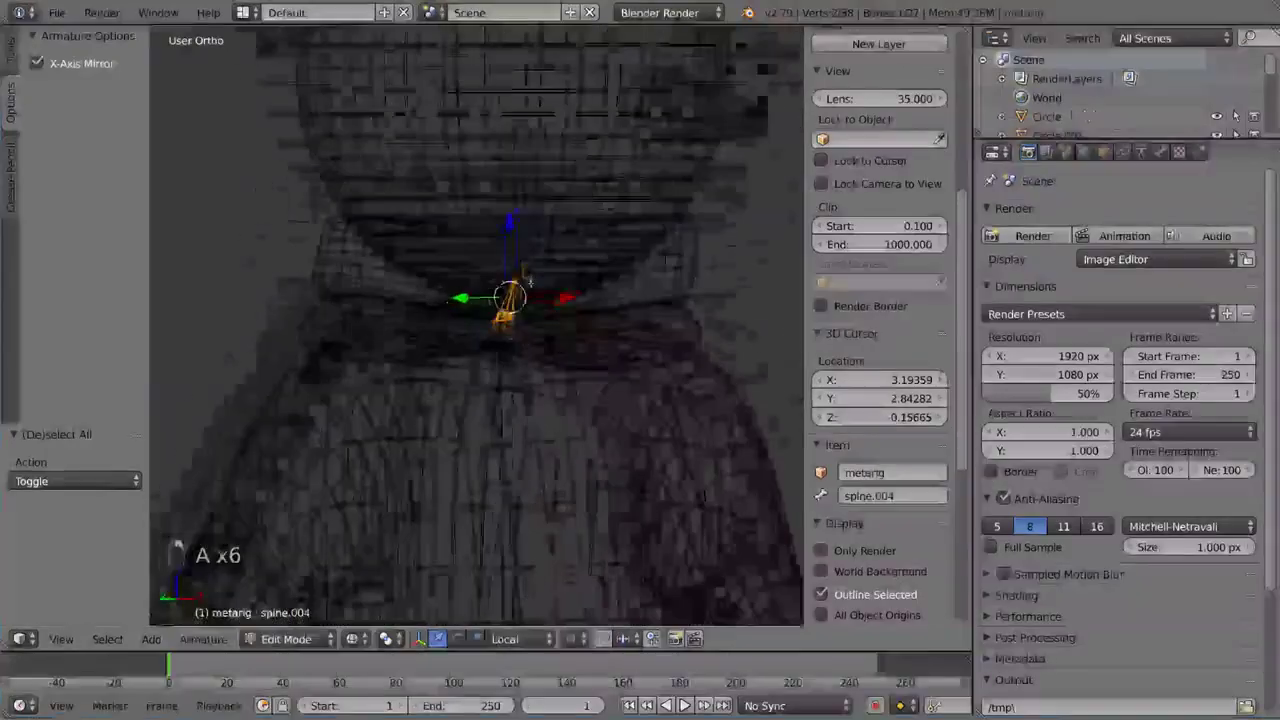
key(g)
key(z)
click(574, 252)
Lower the upper joint of spine.005 along Z by 0.254 to the base of the head
key(a)
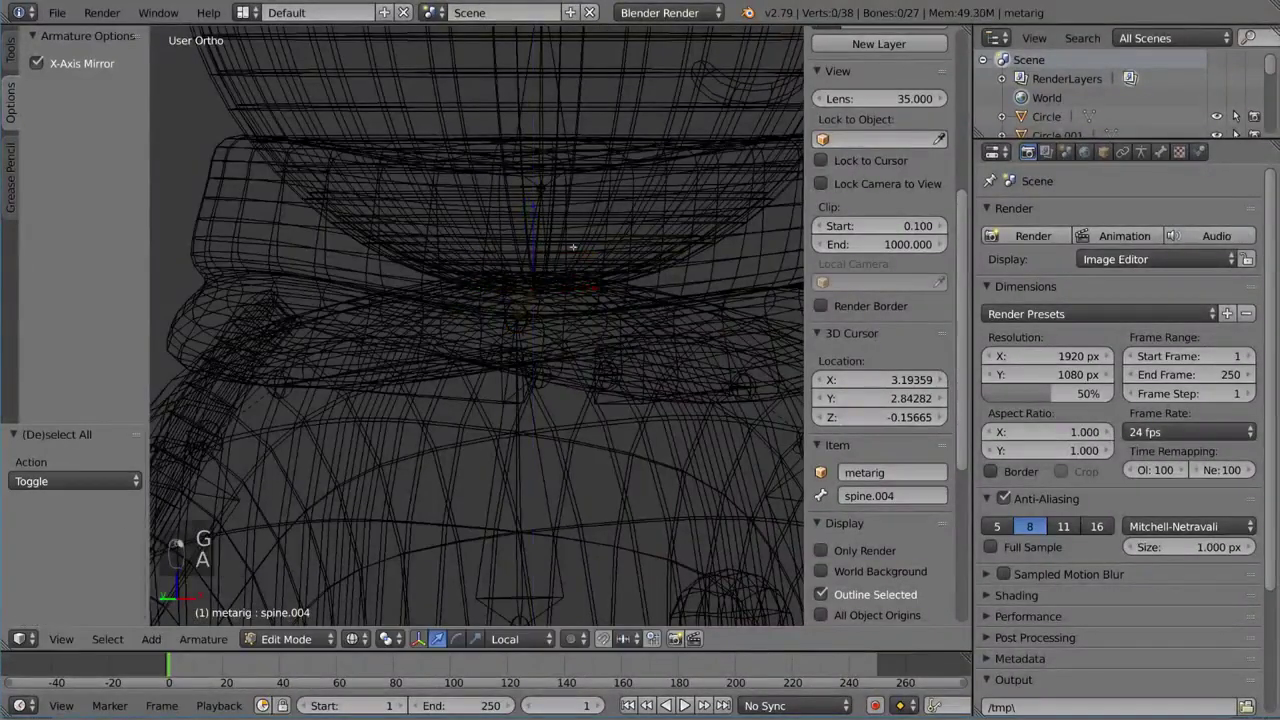
key(a)
key(a)
right_click(546, 200)
key(g)
key(z)
click(549, 275)
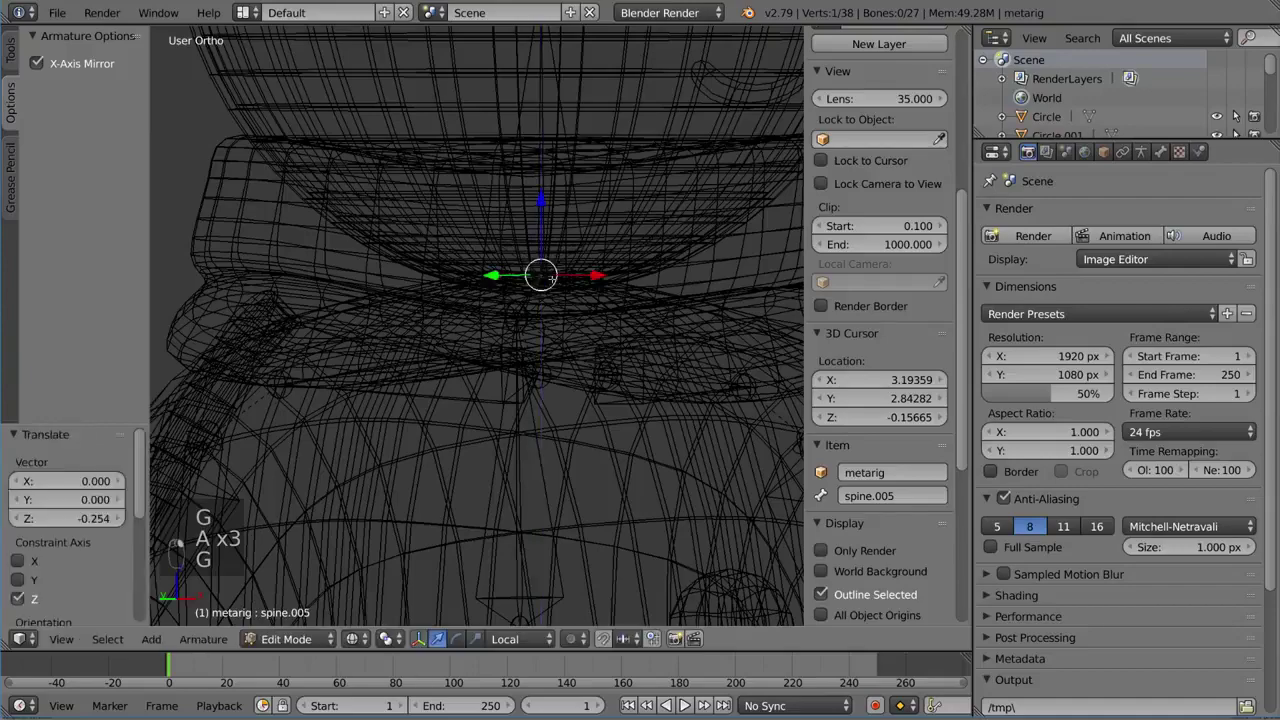
Raise the upper joint of the head bone spine.006 along Z by 0.954 to the hat brim
key(a)
key(a)
scroll(548, 276, down, 2)
shift+middle_drag(548, 276, 528, 381)
key(a)
right_click(508, 197)
middle_drag(501, 190, 579, 213)
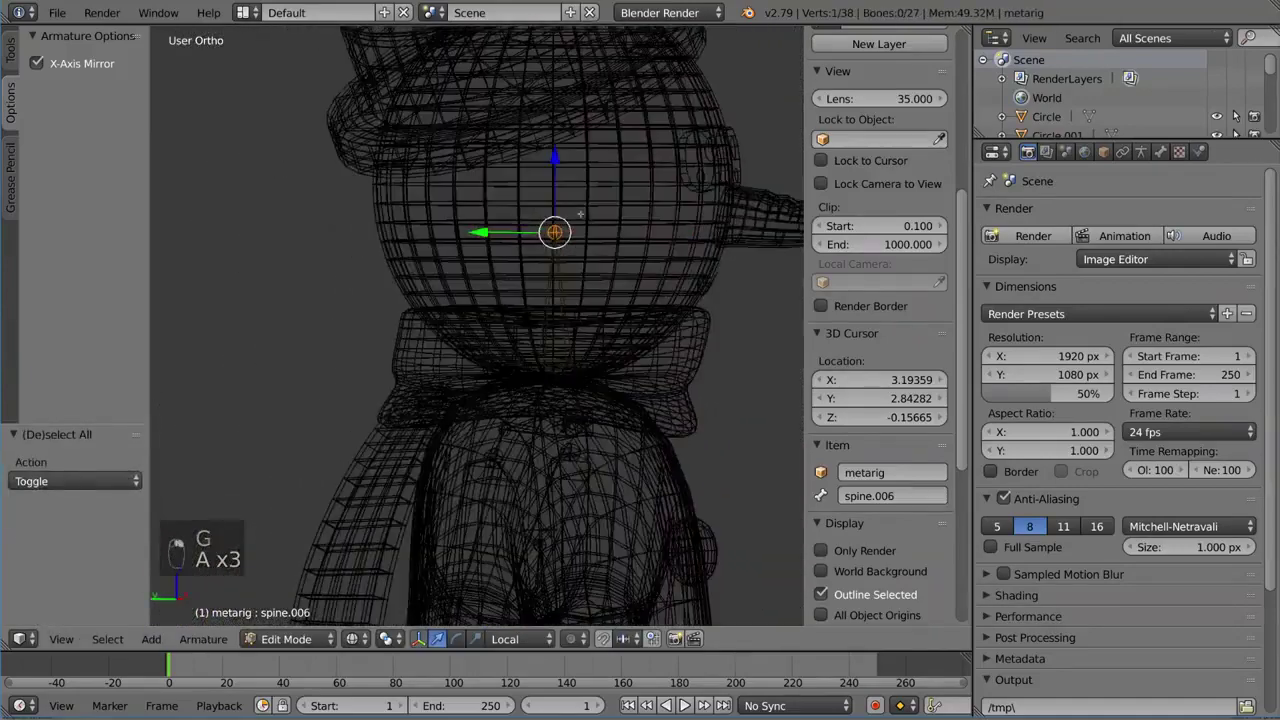
click(591, 63)
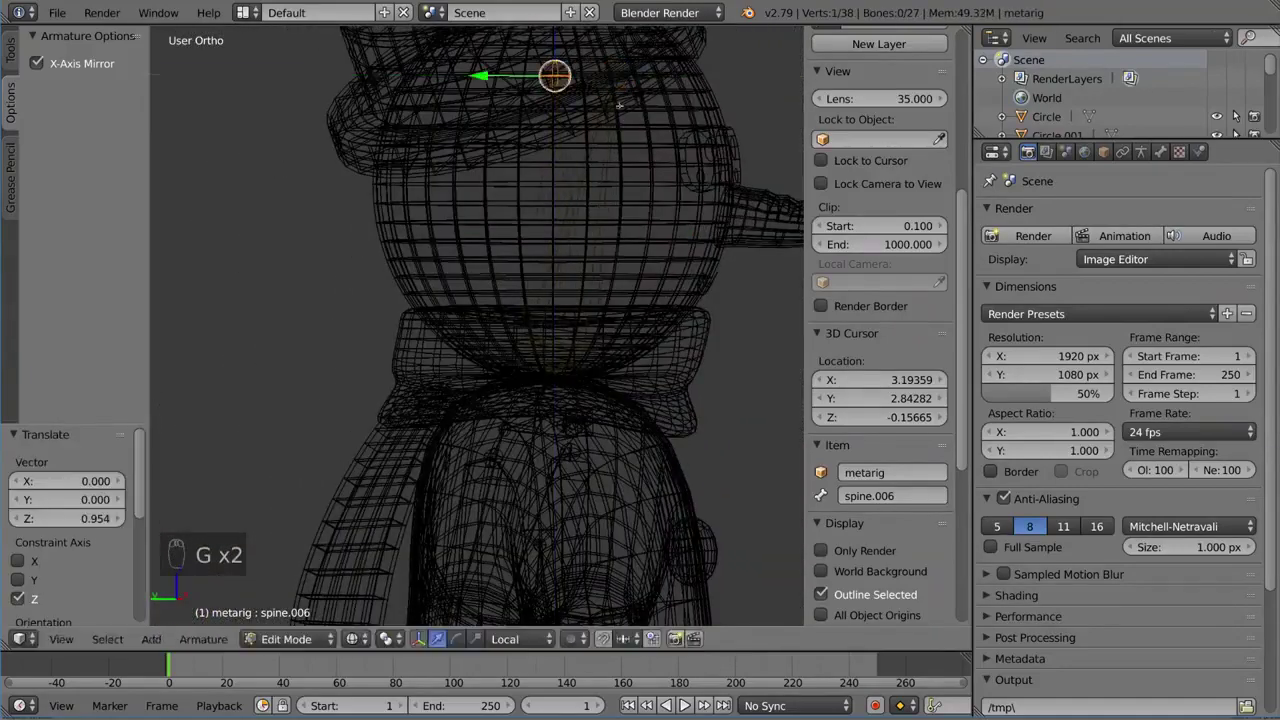
scroll(619, 105, down, 2)
key(g)
shift+middle_drag(615, 119, 540, 260)
key(a)
key(a)
key(a)
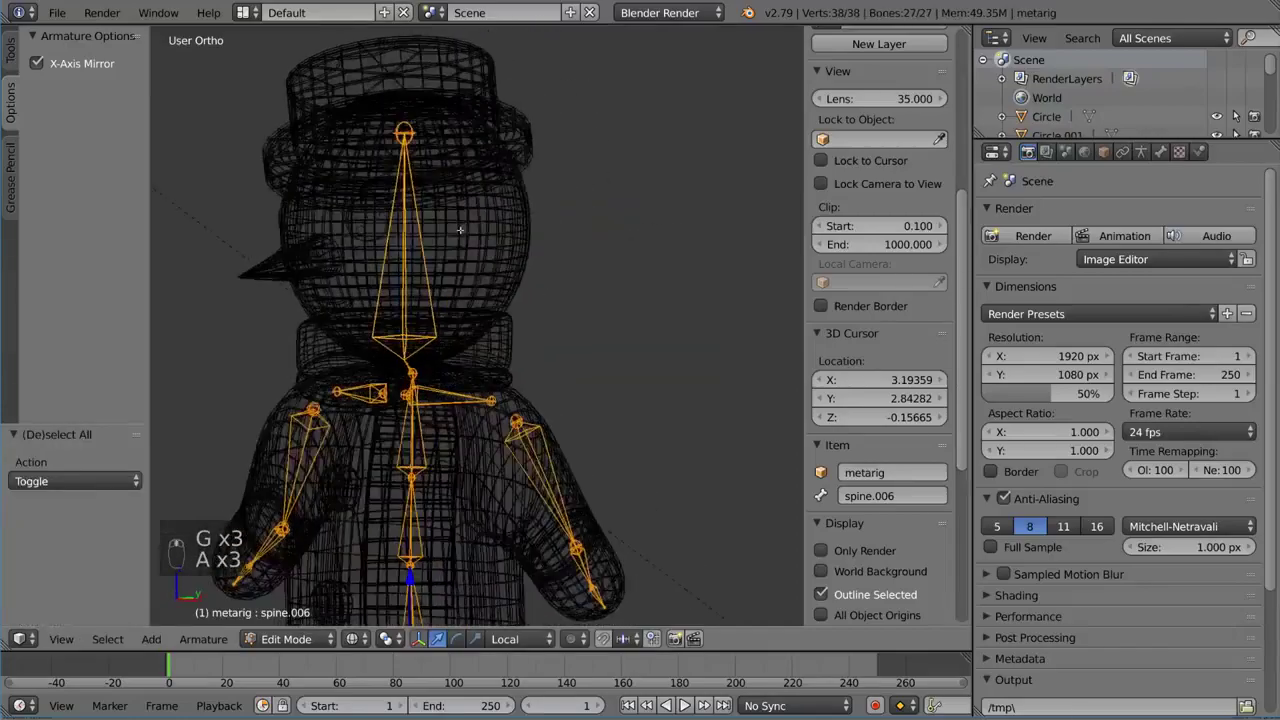
Delete the two short neck bones spine.004 and spine.005 between the chest and the head
scroll(505, 290, up, 8)
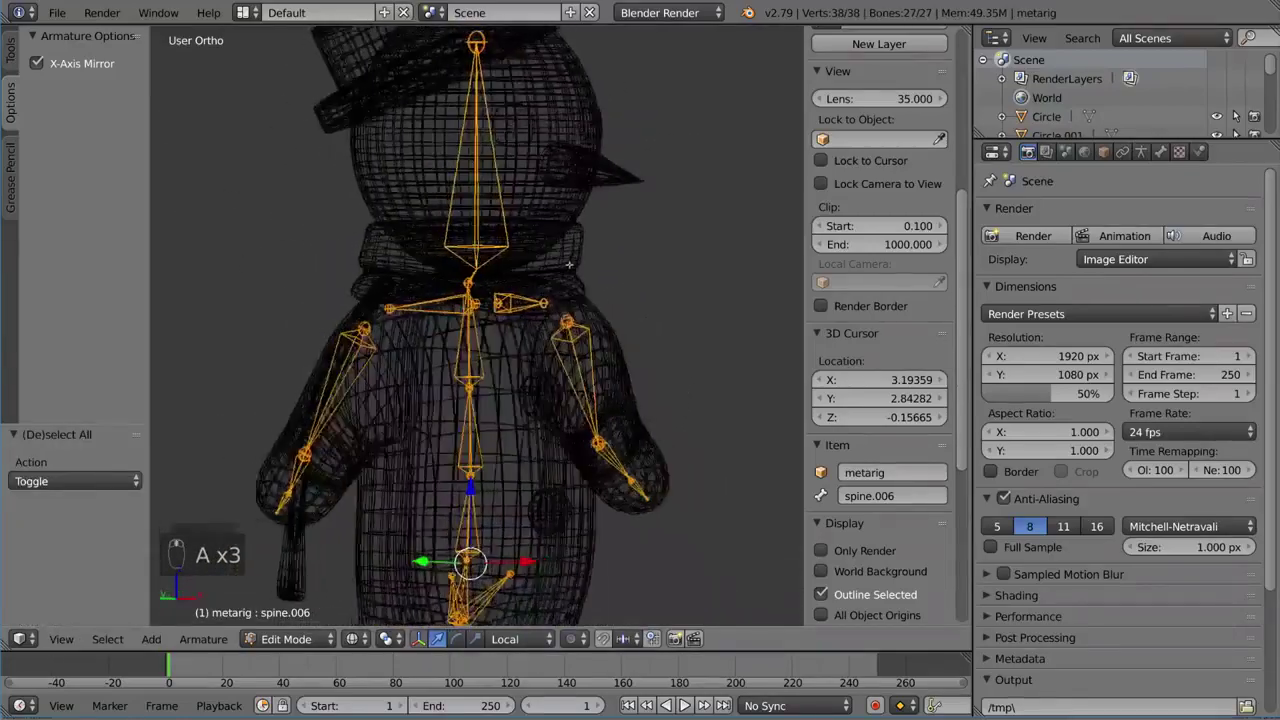
right_click(499, 233)
scroll(499, 233, up, 6)
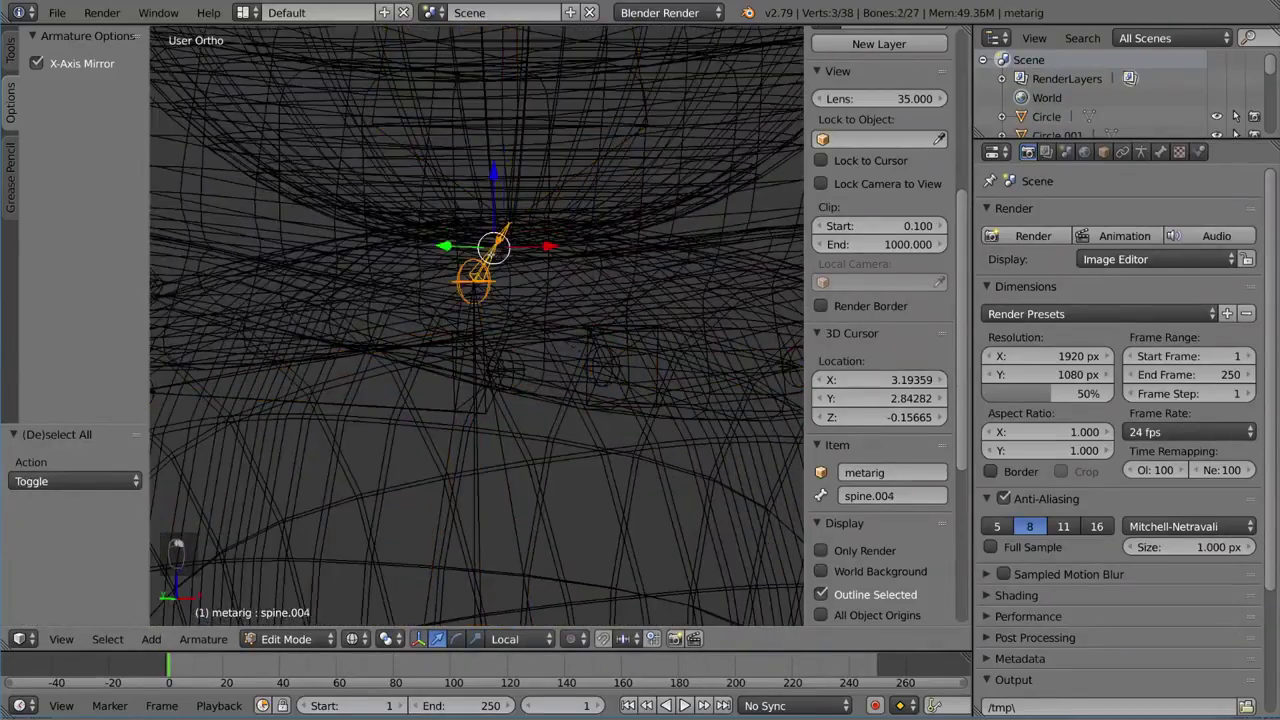
scroll(506, 275, down, 5)
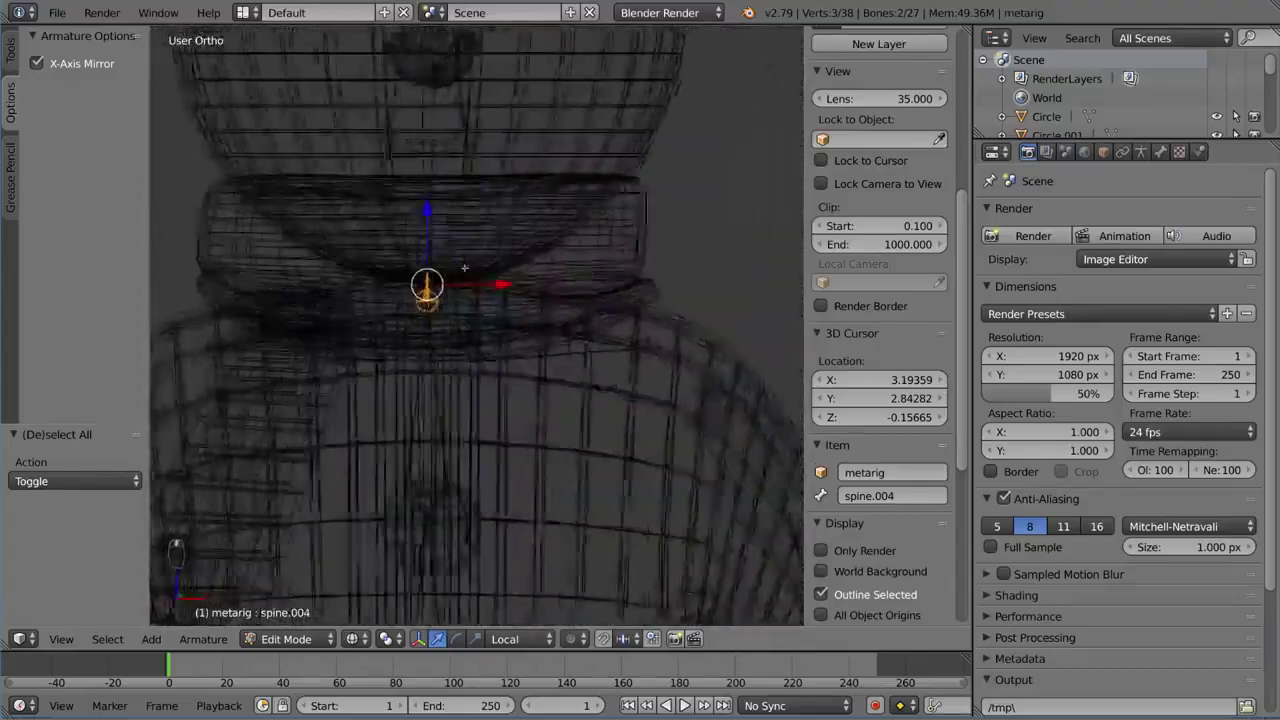
key(x)
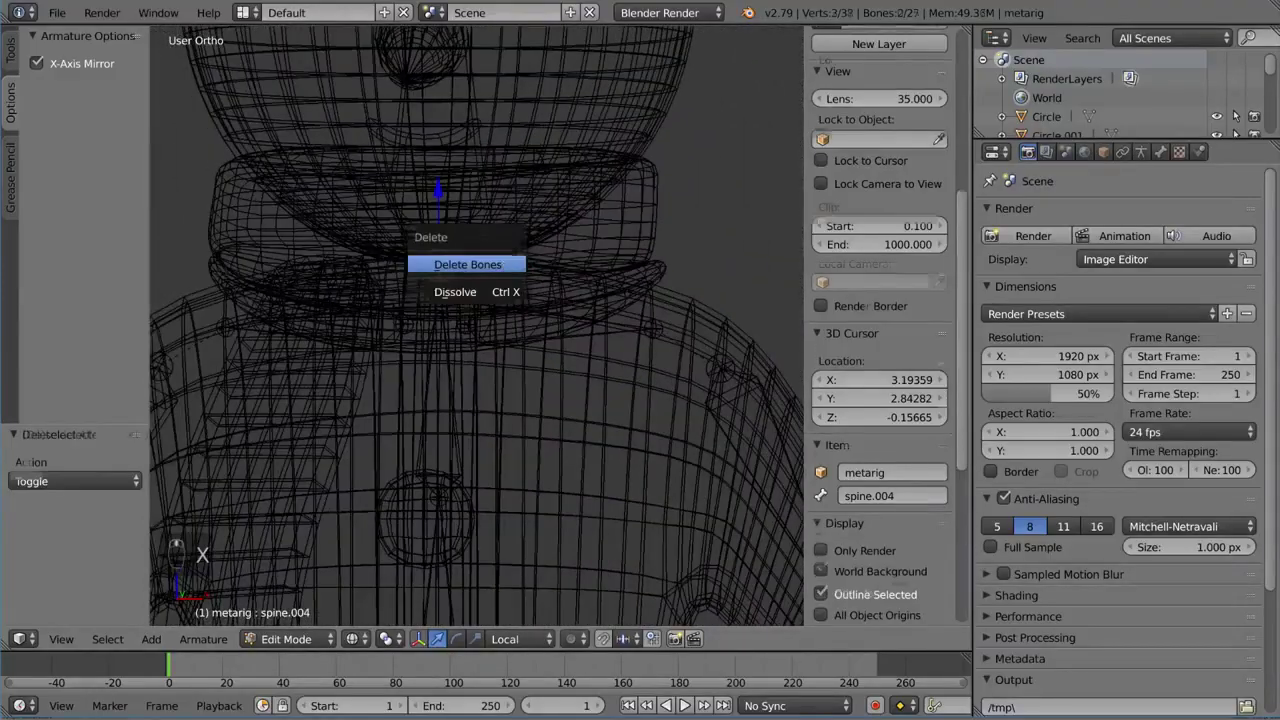
click(467, 264)
Select the head bone and spine.003, and test-move the head bone to check its relation to the spine
scroll(580, 210, down, 4)
key(a)
key(a)
key(a)
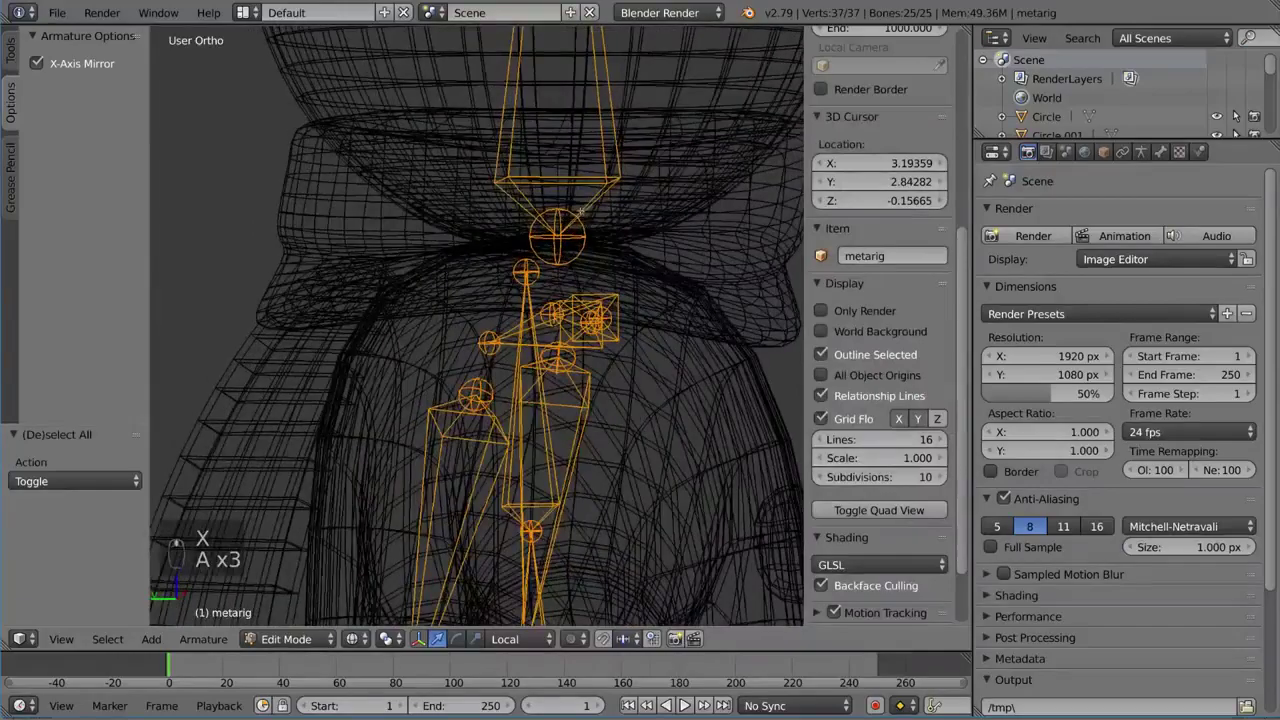
right_click(563, 237)
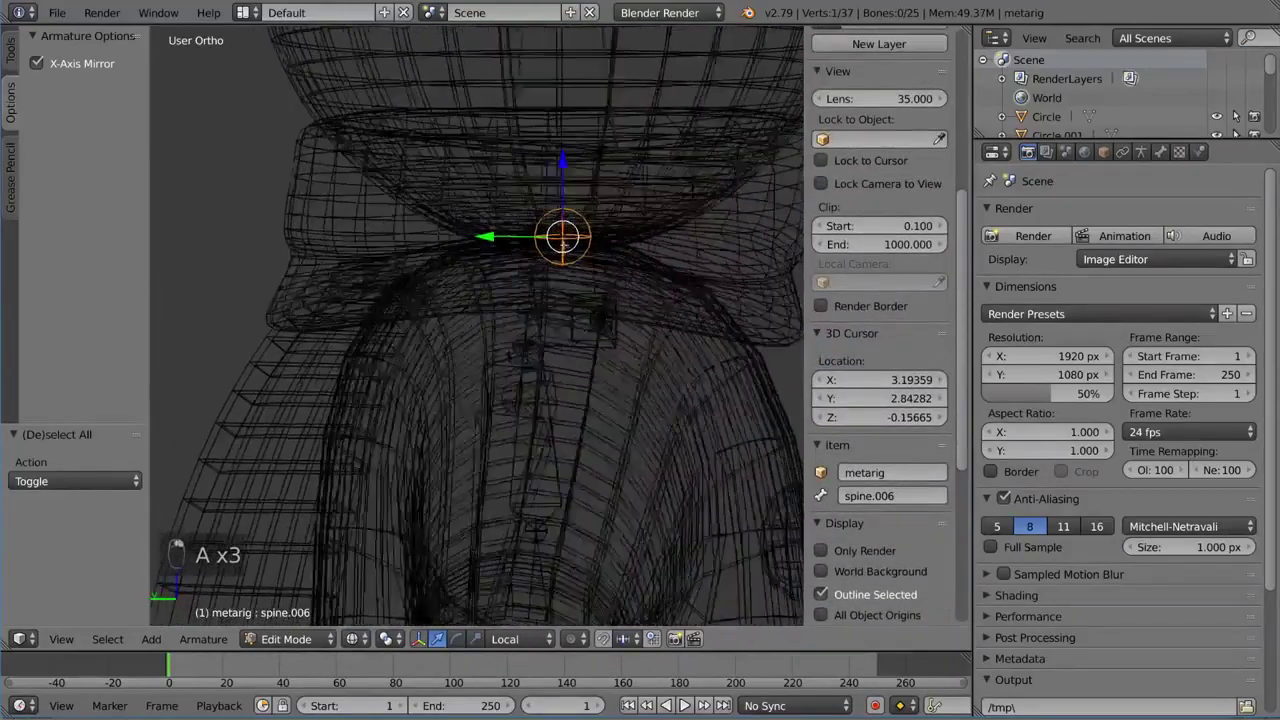
key(a)
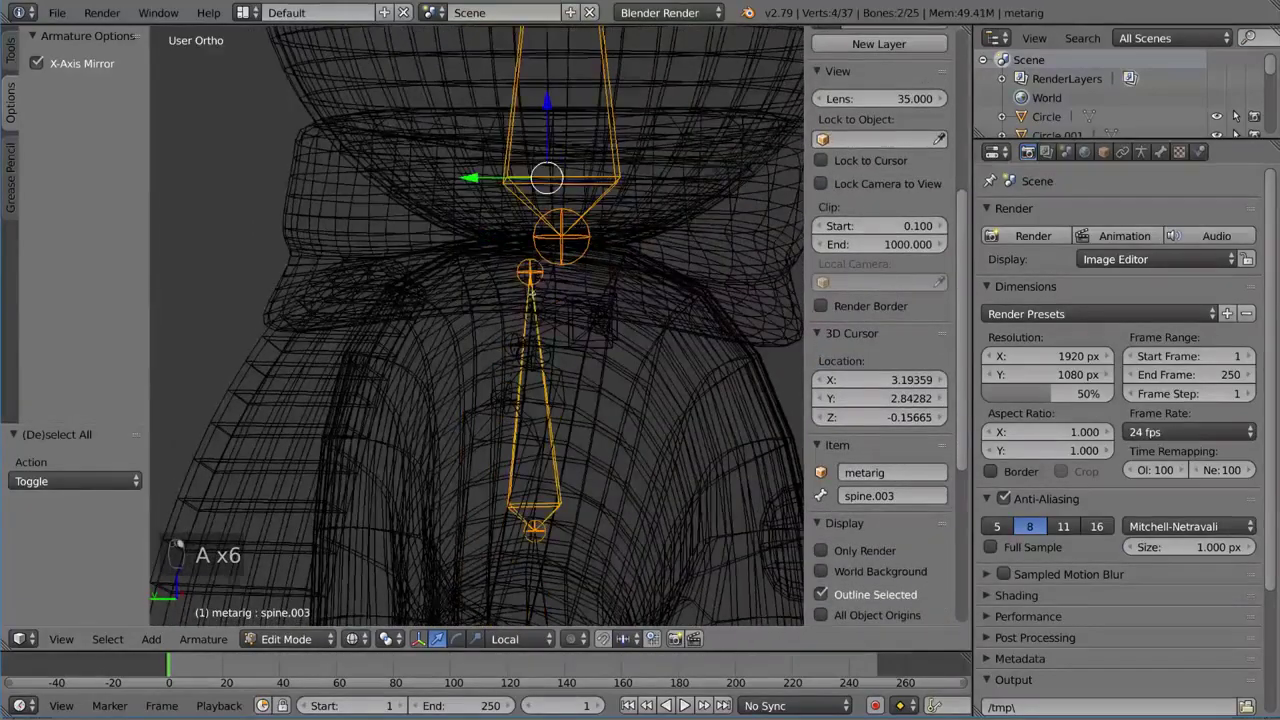
middle_drag(533, 293, 433, 305)
scroll(521, 163, down, 6)
key(g)
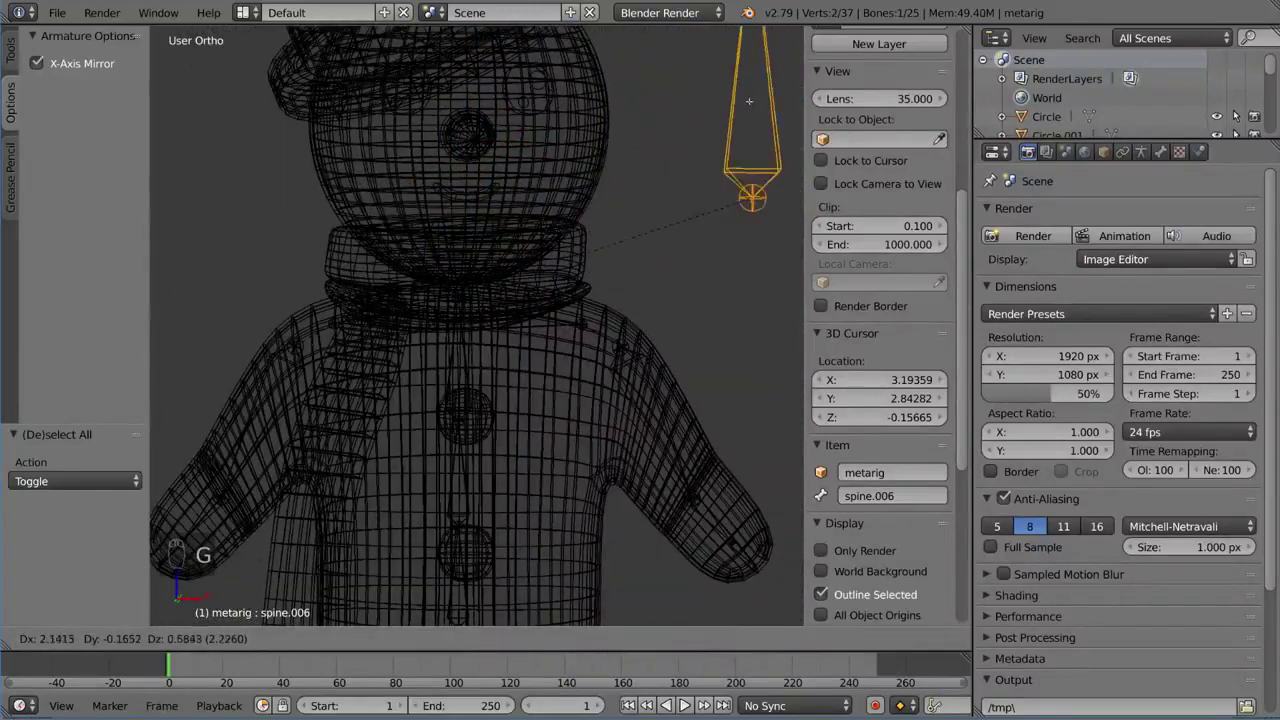
right_click(749, 101)
Examine the whole armature from several sides, from the head and arms down to the legs
middle_drag(463, 349, 575, 349)
middle_drag(480, 373, 590, 378)
scroll(590, 378, up, 2)
middle_drag(764, 380, 513, 391)
scroll(513, 390, down, 6)
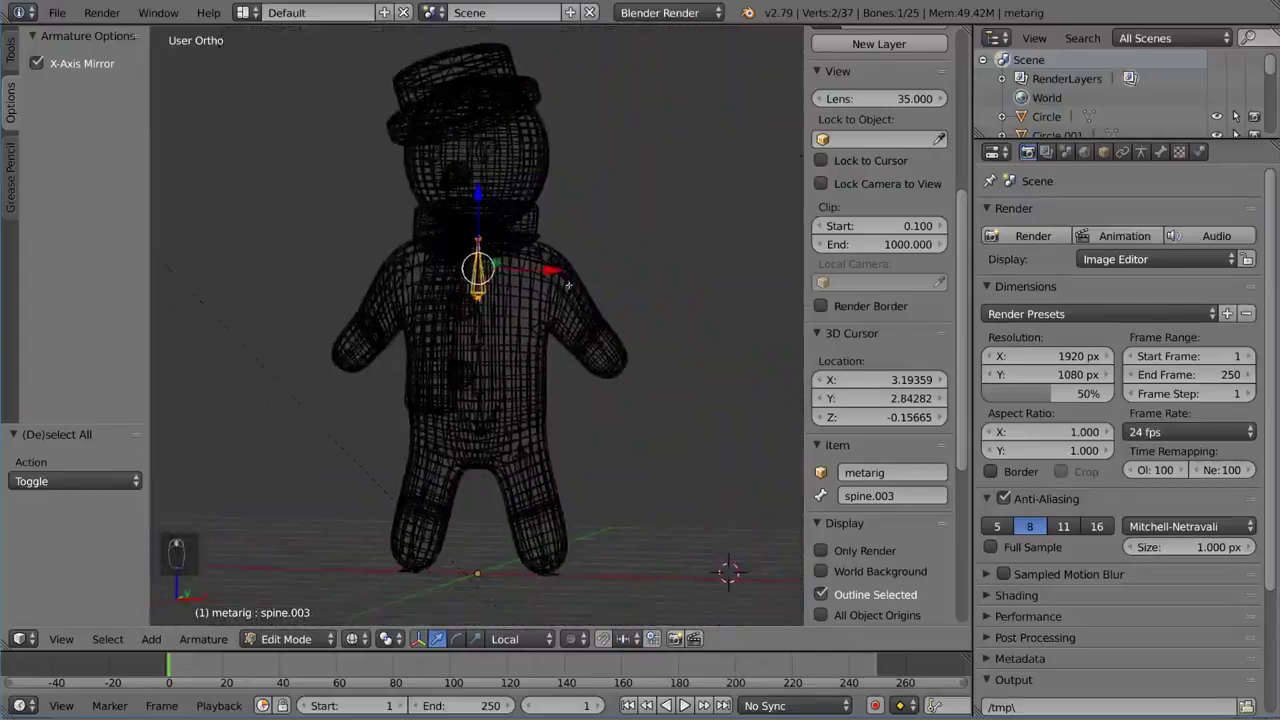
key(a)
key(a)
key(a)
middle_drag(547, 247, 611, 306)
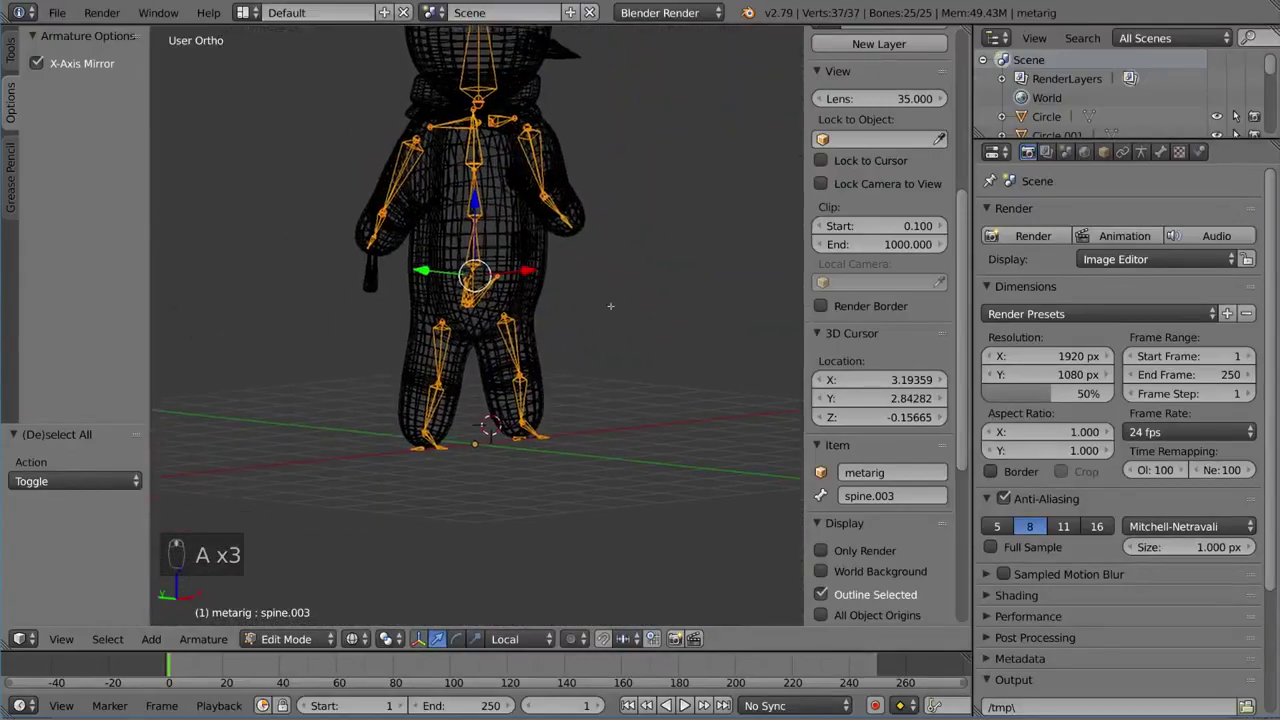
shift+middle_drag(607, 392, 583, 295)
scroll(597, 263, up, 4)
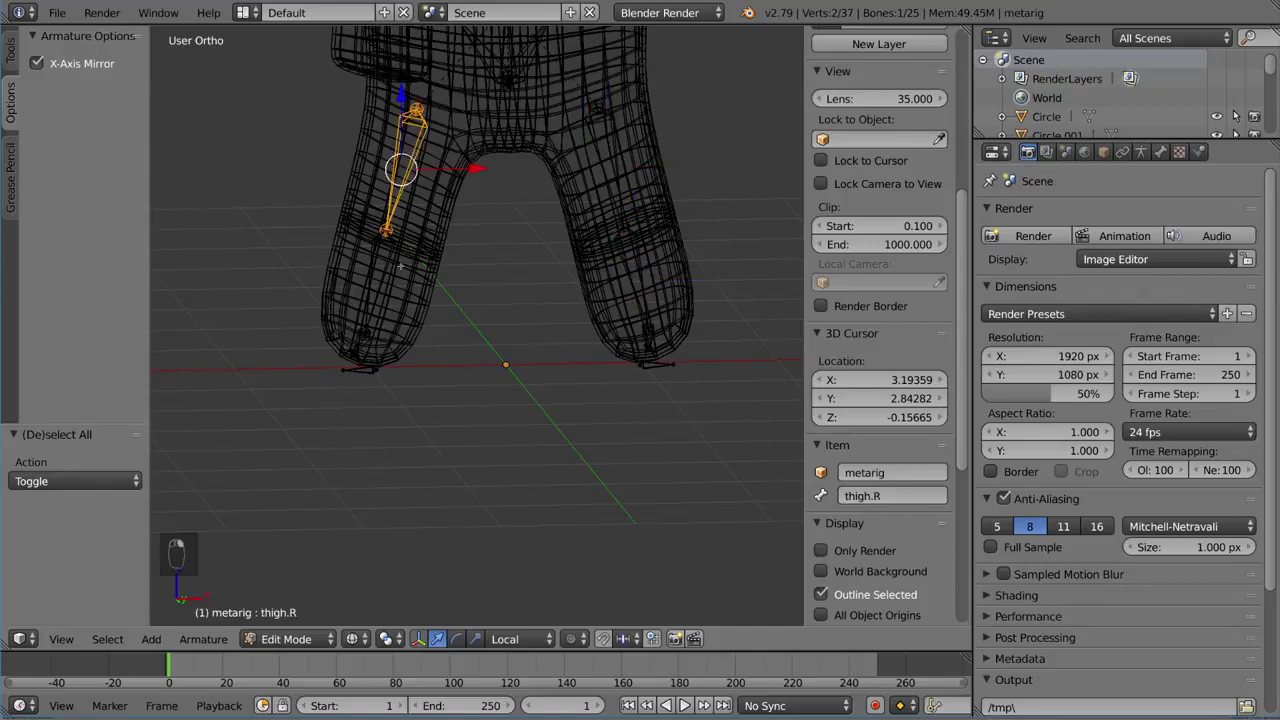
Test-move the foot.R and toe.R bones to check how they affect the leg
middle_drag(512, 368, 380, 373)
scroll(510, 388, up, 2)
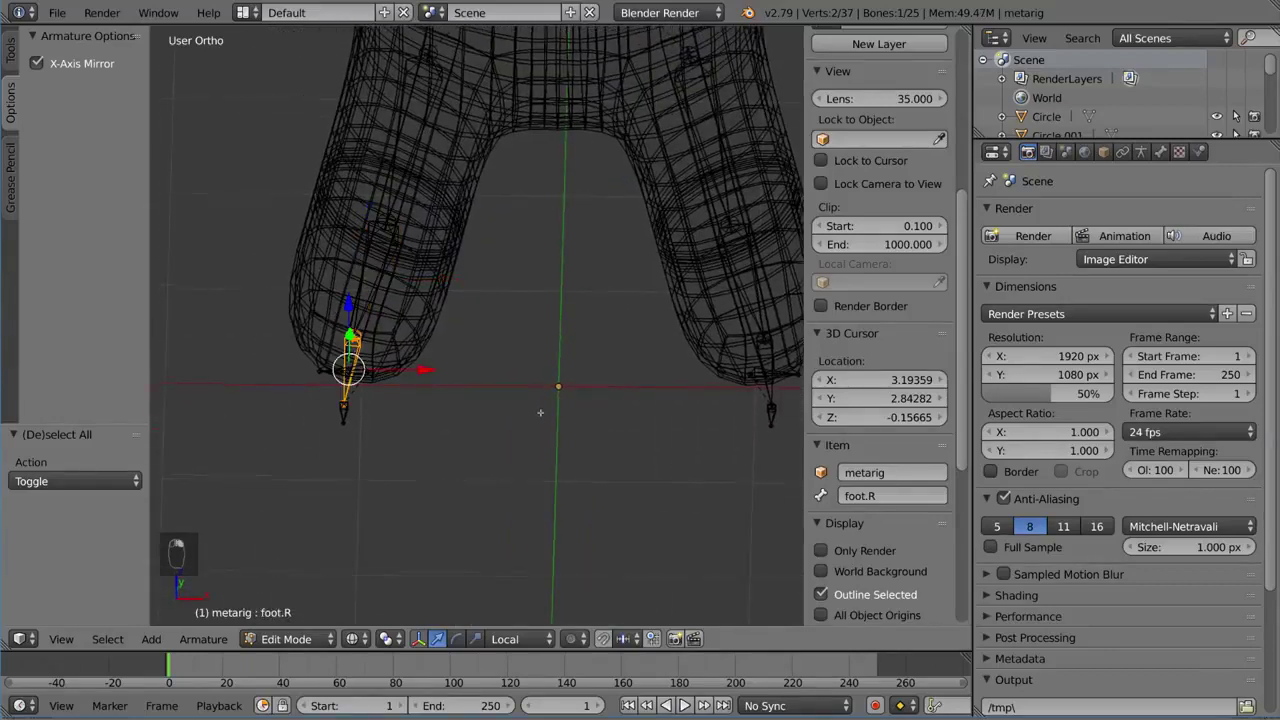
middle_drag(540, 412, 568, 404)
key(g)
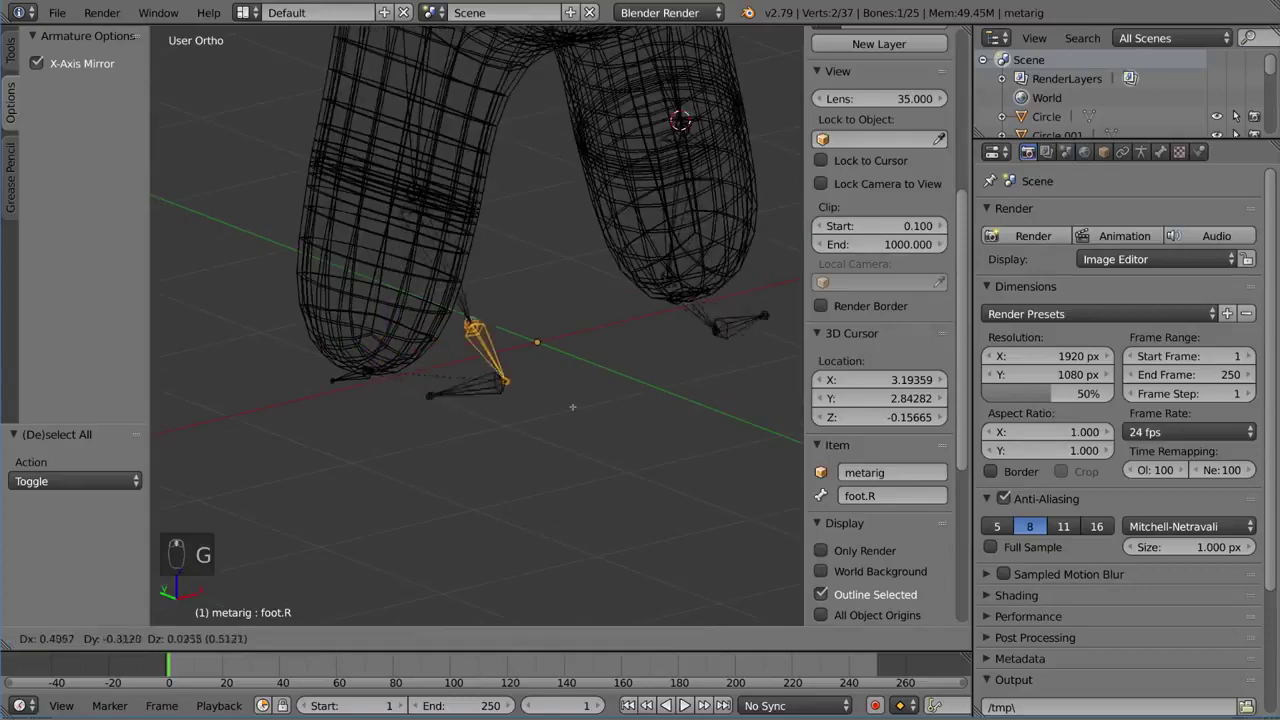
click(463, 383)
middle_drag(463, 383, 497, 415)
right_click(440, 394)
shift+middle_drag(497, 415, 485, 388)
key(g)
right_click(614, 380)
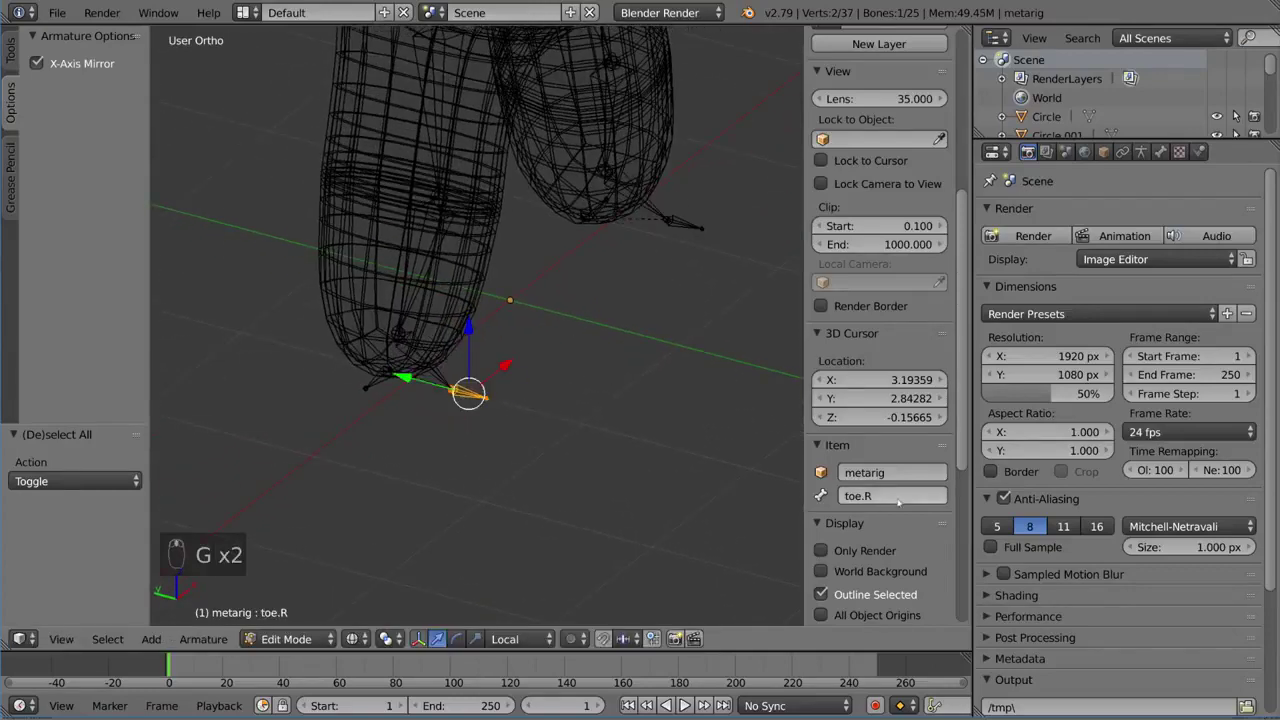
Delete the toe.R and heel.02.R bones together with their mirrored counterparts
middle_drag(648, 399, 538, 341)
scroll(580, 377, up, 2)
scroll(567, 359, up, 1)
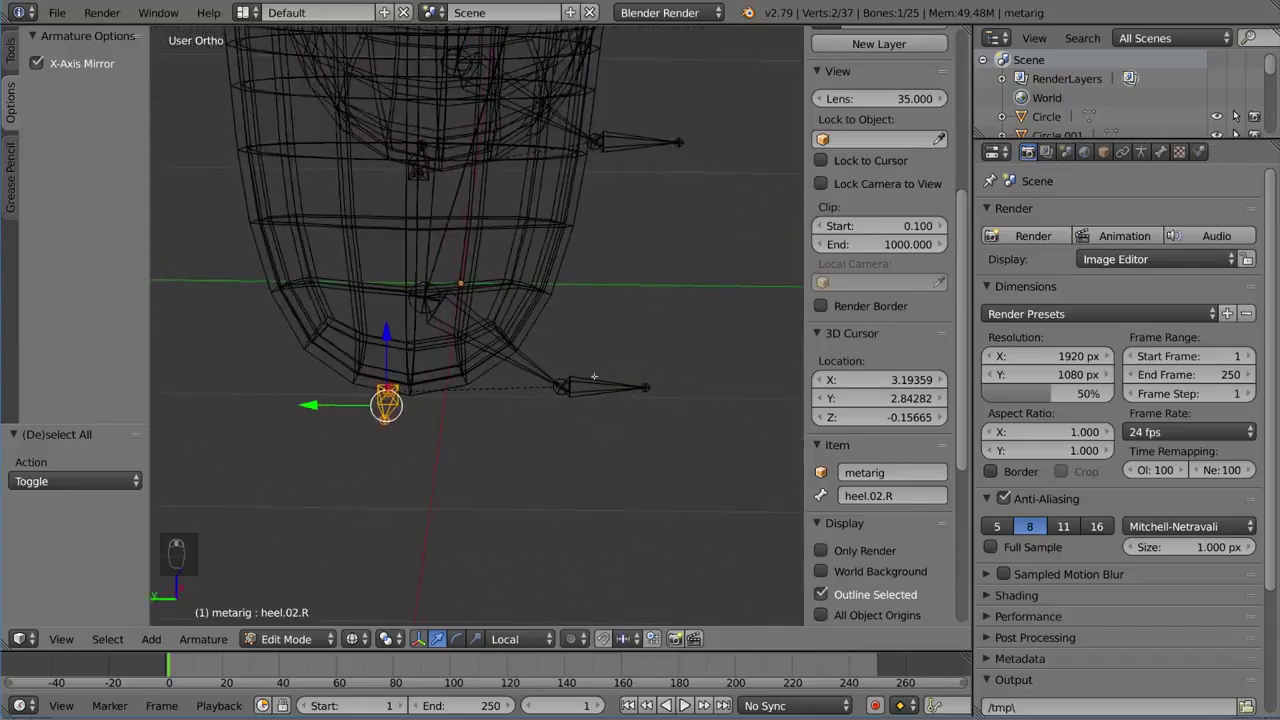
middle_drag(594, 376, 523, 418)
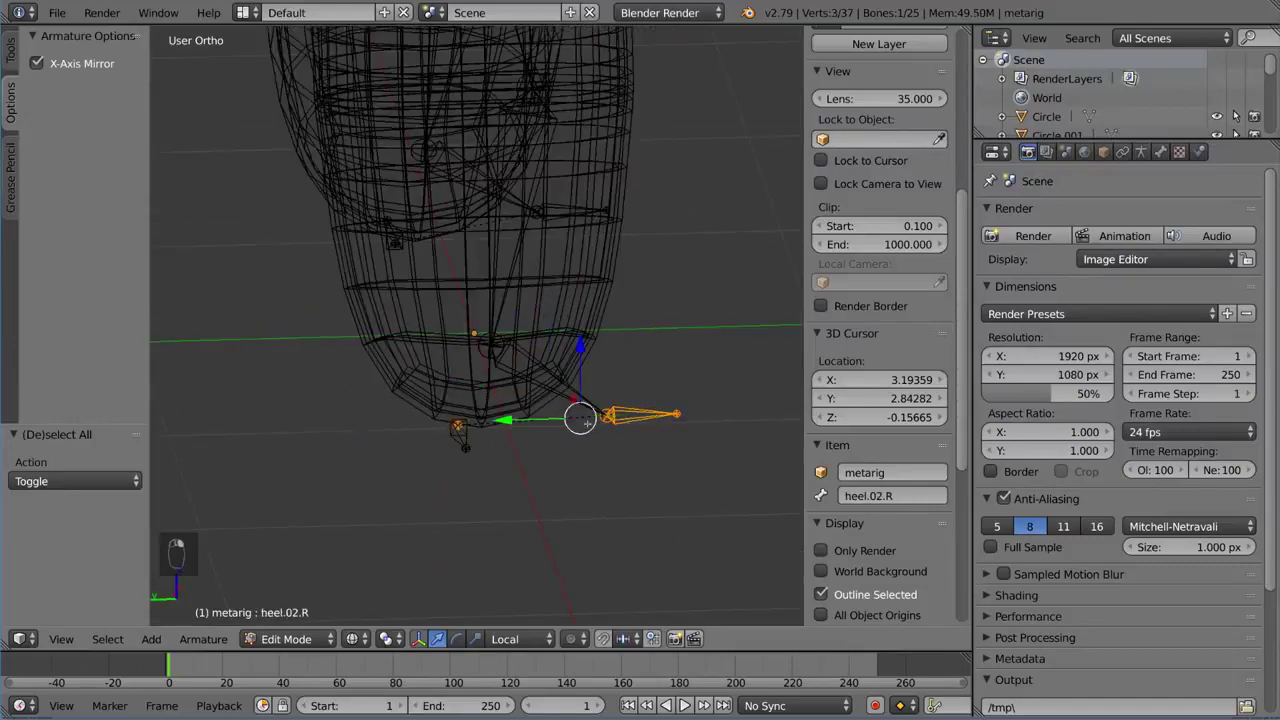
key(x)
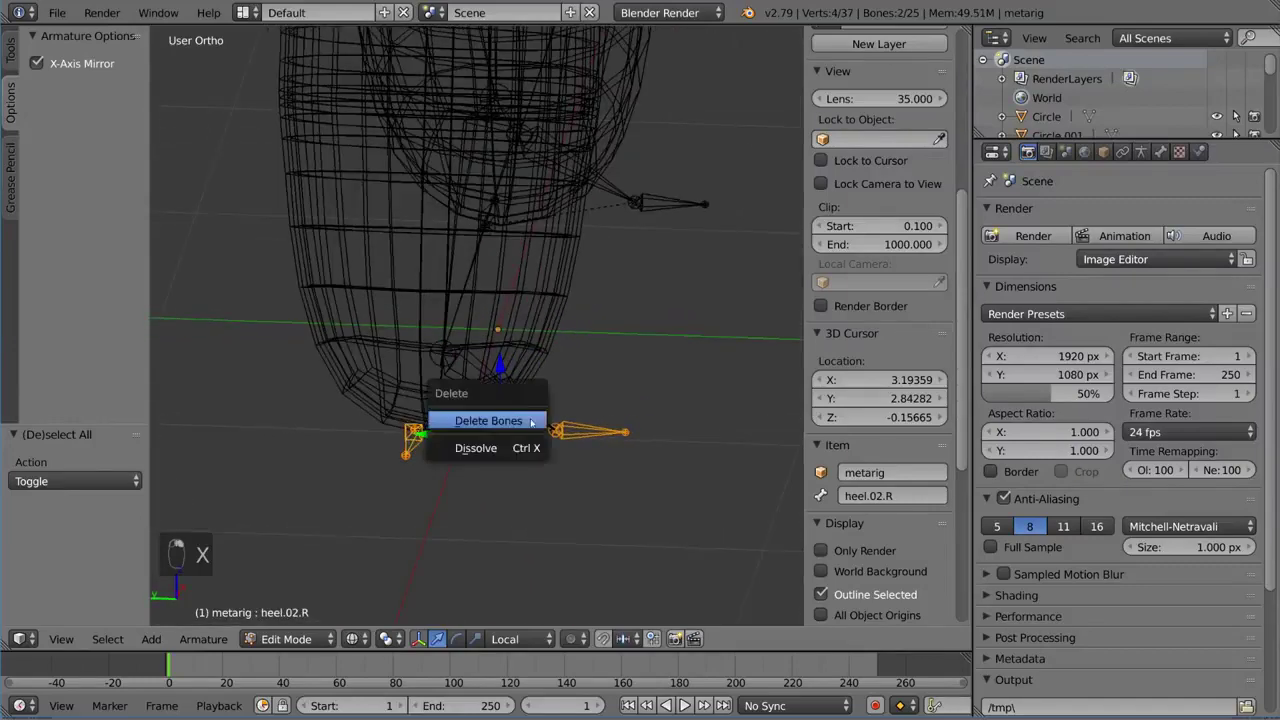
click(525, 420)
Move the tip of foot.R into the leg's rounded end by 0.361 in Y and 0.037 in Z, and raise the ankle joint
right_click(565, 422)
key(g)
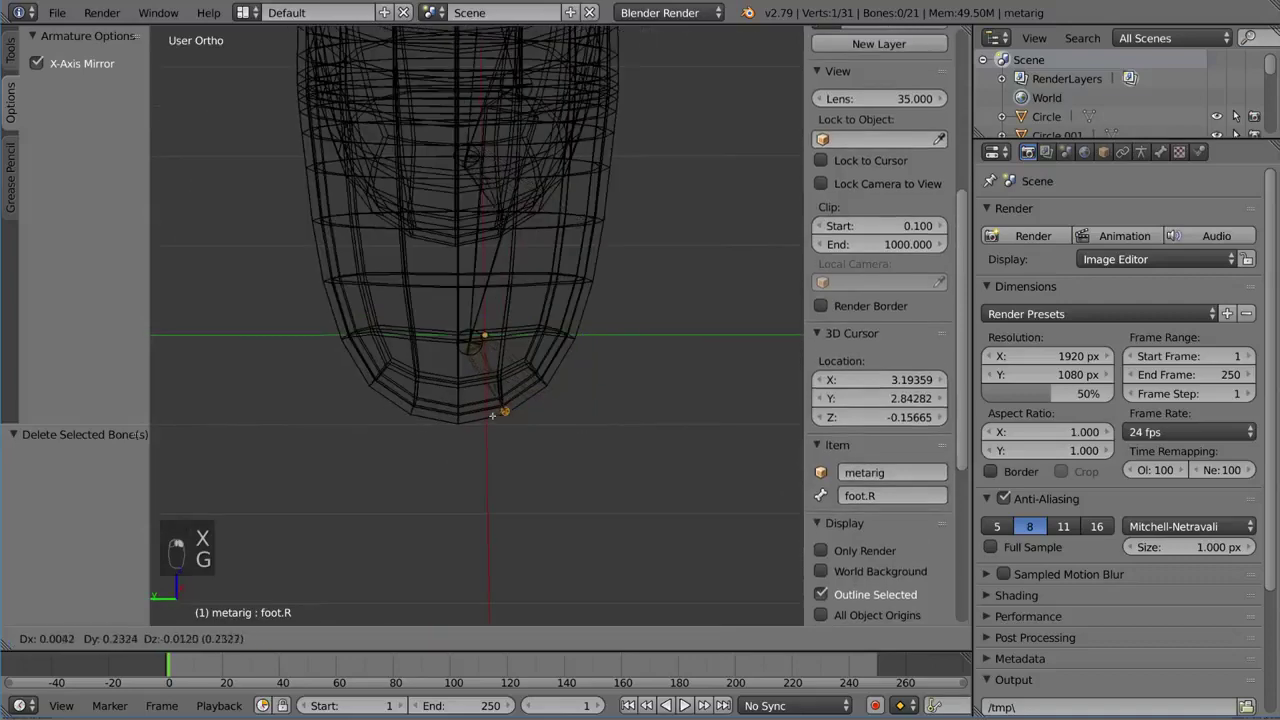
click(456, 405)
right_click(470, 333)
key(g)
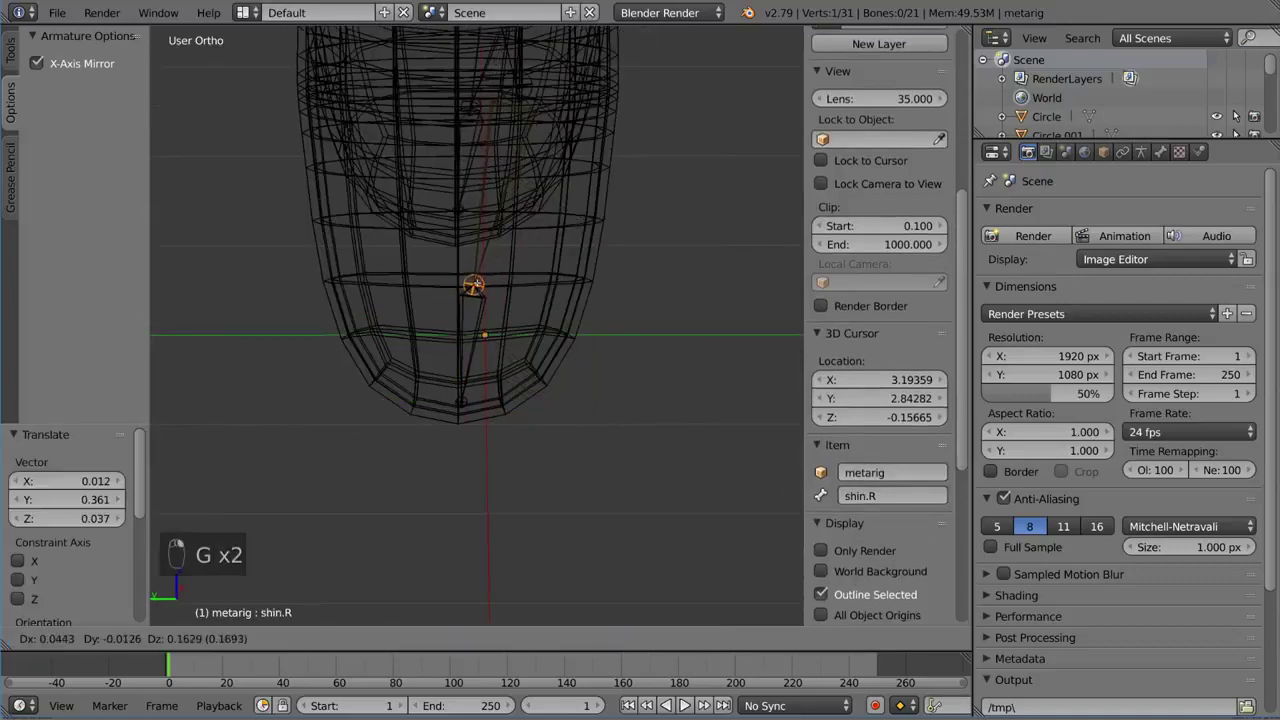
click(477, 283)
Reposition the right knee joint, moving it along Y by -0.284 to the front of the leg
shift+middle_drag(495, 266, 500, 429)
scroll(497, 300, down, 3)
key(a)
key(a)
key(a)
right_click(499, 333)
key(g)
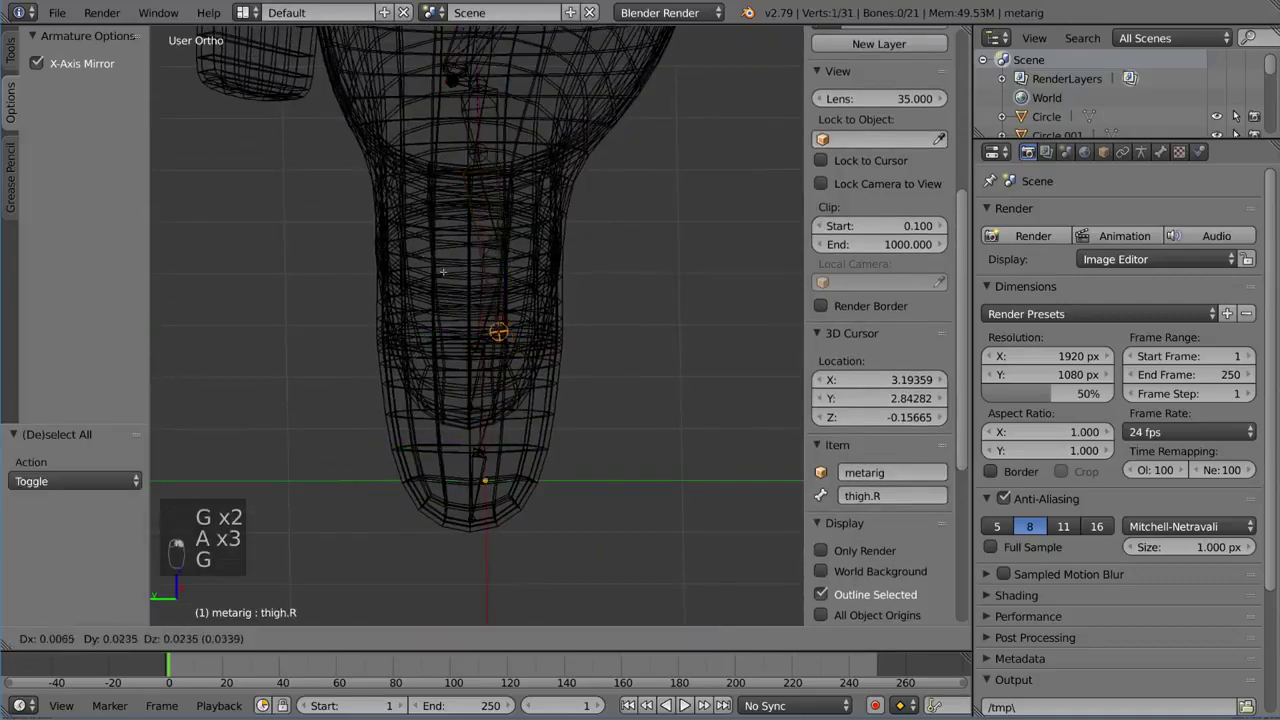
click(447, 276)
middle_drag(591, 283, 533, 327)
key(g)
click(625, 325)
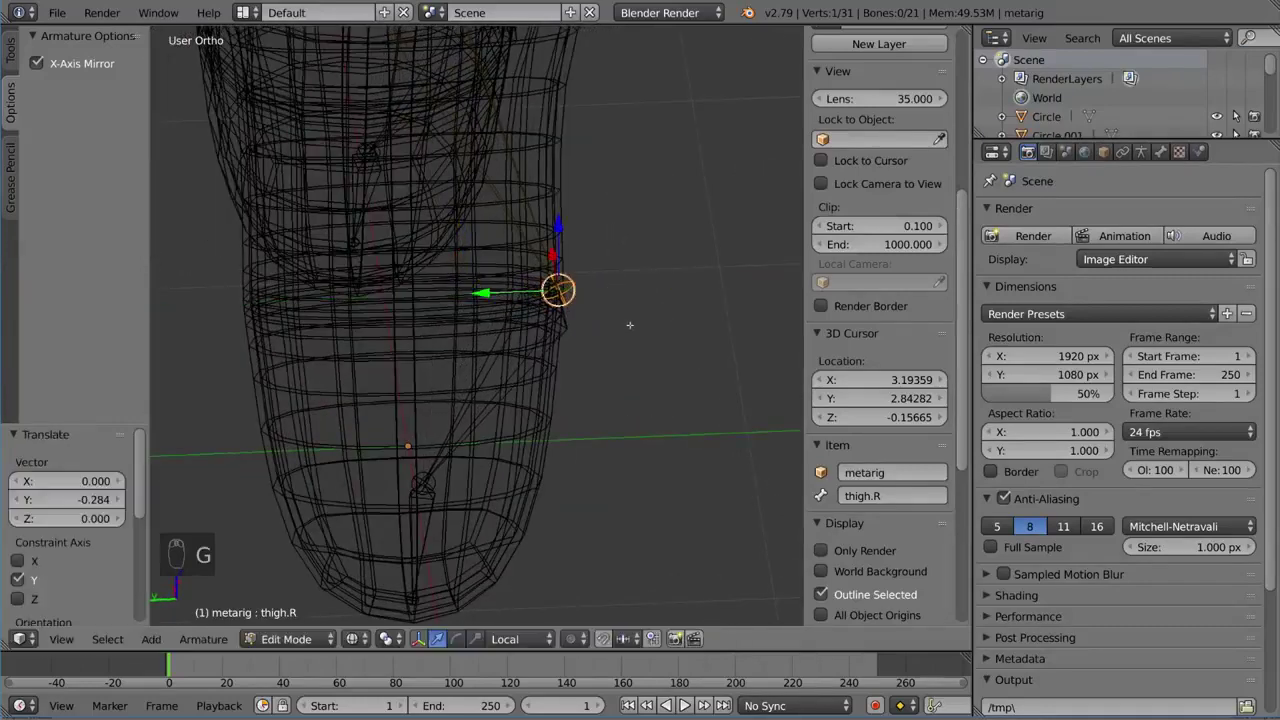
Fine-tune the right knee joint along Y against the leg's front surface, finishing with a 0.018 shift
mouse_move(610, 330)
middle_down()
mouse_move(545, 360)
mouse_move(553, 371)
mouse_move(552, 350)
mouse_move(421, 334)
mouse_move(438, 360)
mouse_move(563, 371)
mouse_move(535, 365)
middle_up()
key(g)
key(y)
click(556, 330)
key(z)
key(alt+z)
key(g)
key(y)
click(555, 369)
key(z)
key(z)
key(alt+z)
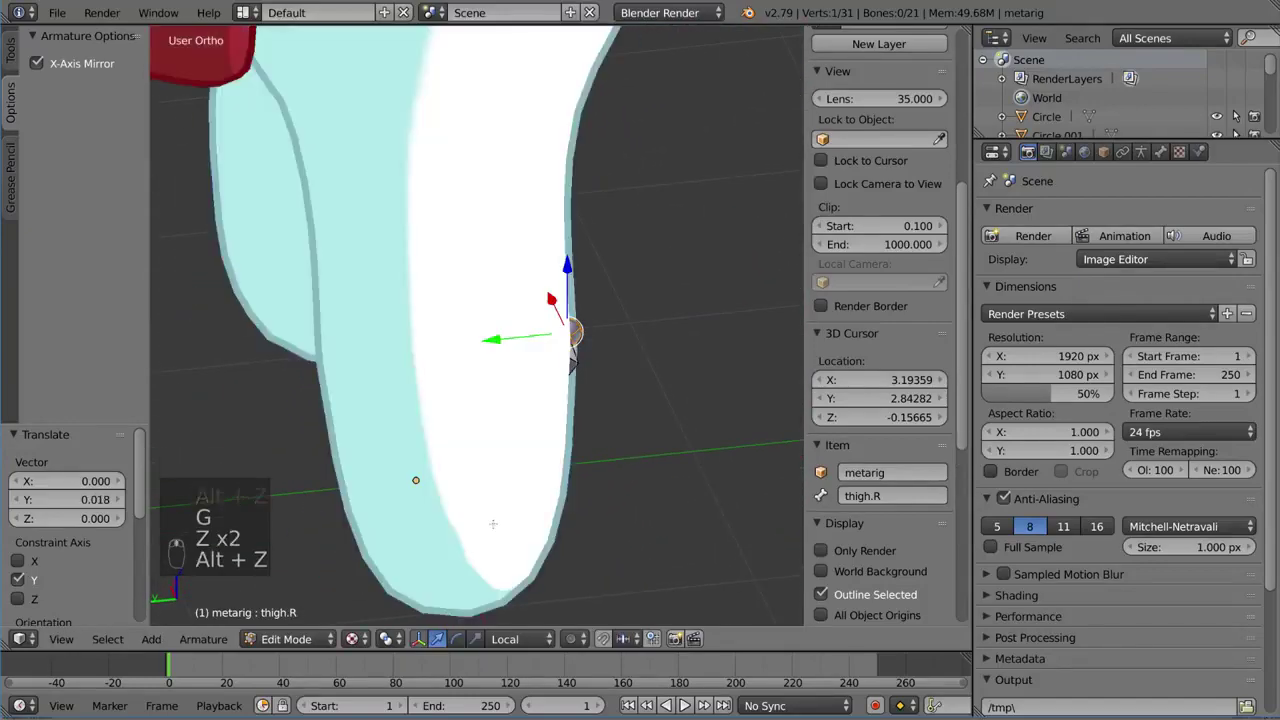
middle_drag(491, 523, 474, 463)
key(z)
key(a)
key(a)
key(a)
right_click(463, 460)
right_drag(463, 460, 446, 429)
right_click(446, 429)
Move the tip of foot.R along Y toward the leg's front and raise it 0.153 along Z
mouse_move(491, 460)
shift+middle_down()
mouse_move(511, 434)
mouse_move(475, 452)
shift+middle_up()
key(z)
key(alt+z)
key(z)
right_click(457, 523)
key(g)
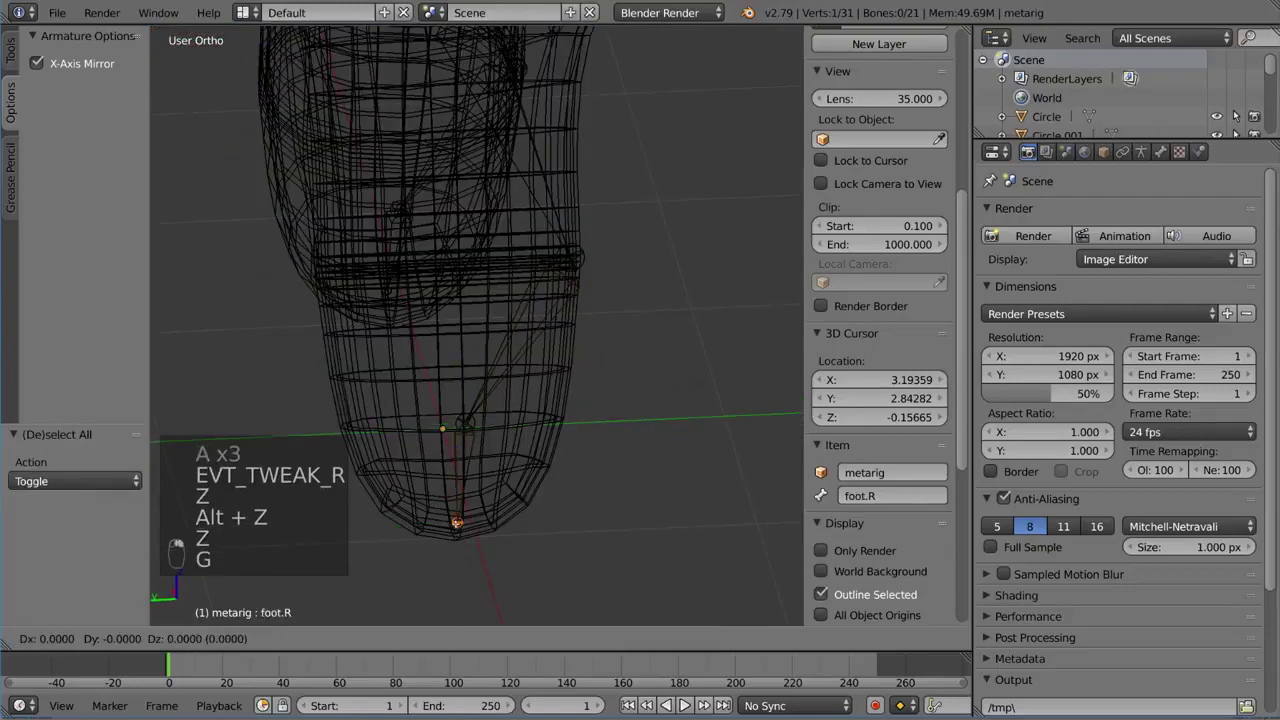
key(y)
click(517, 516)
key(g)
key(z)
click(514, 478)
Lower the right ankle joint at the end of shin.R by 0.095 along Z
right_click(465, 422)
key(g)
key(z)
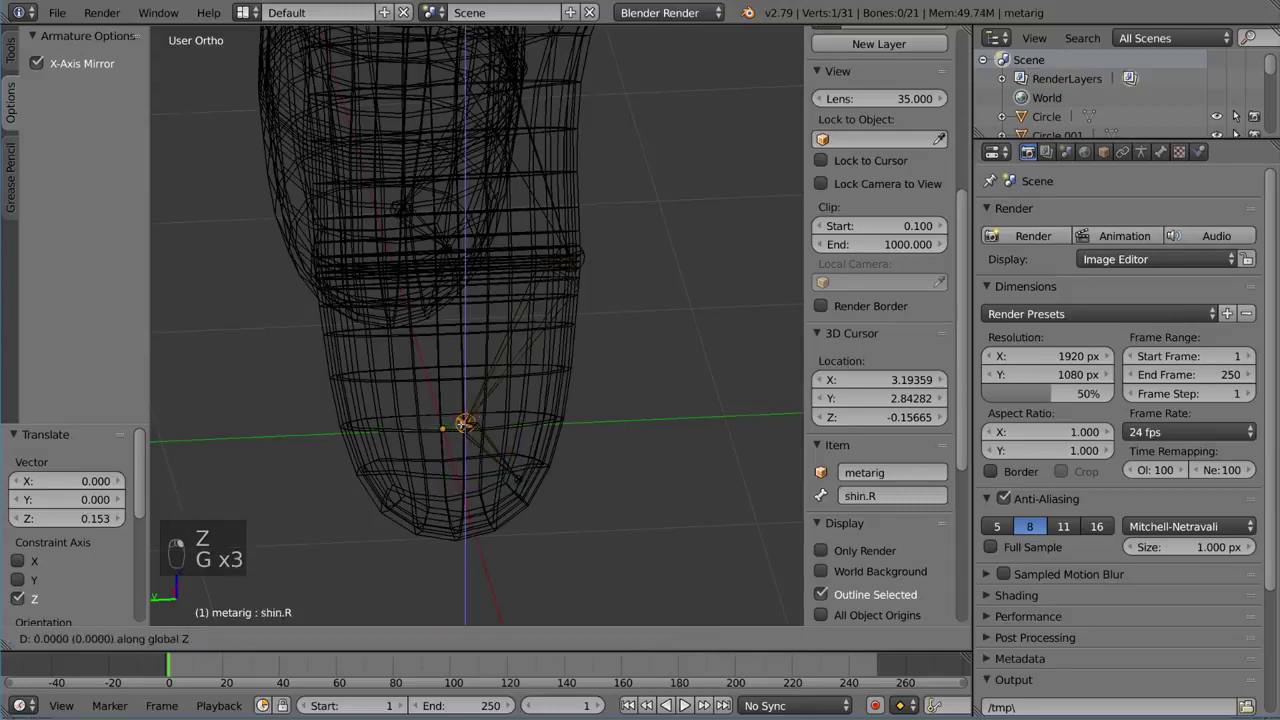
click(468, 449)
middle_drag(595, 441, 487, 408)
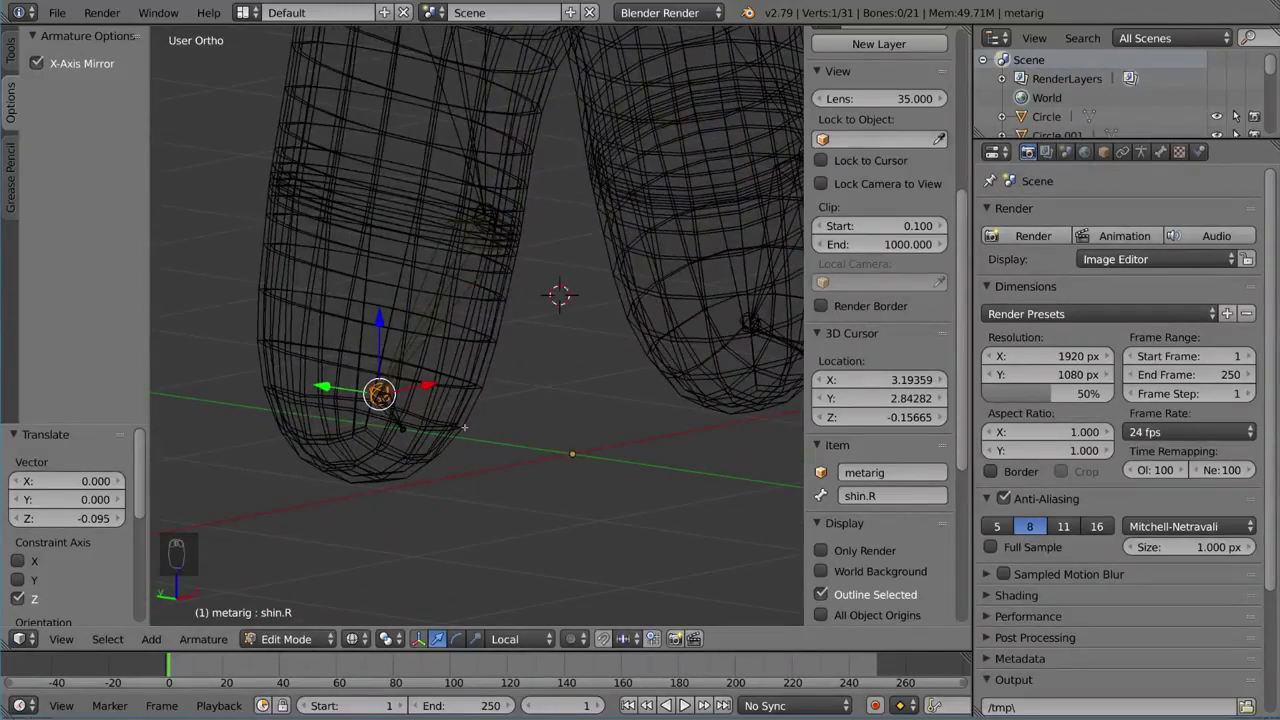
middle_drag(435, 416, 412, 365)
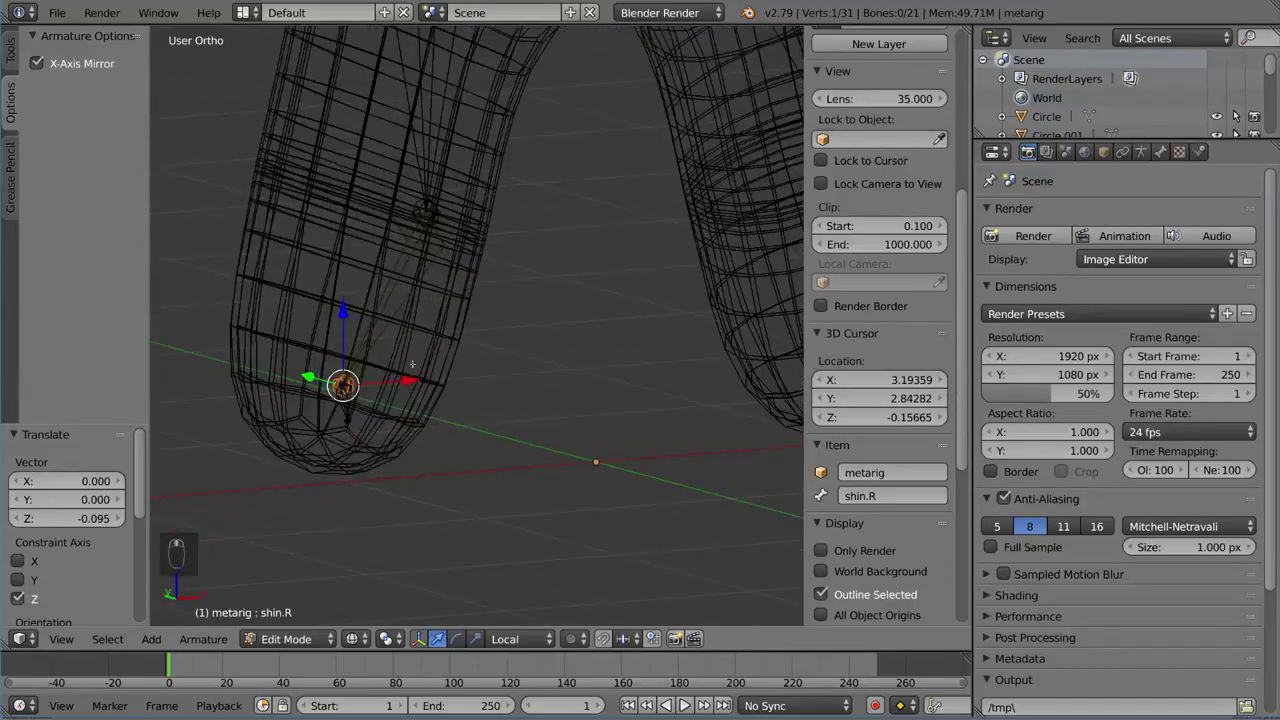
Try moving the right knee joint along Y again, and undo the move
right_click(417, 229)
middle_drag(417, 229, 547, 390)
key(g)
key(y)
click(419, 225)
key(ctrl+z)
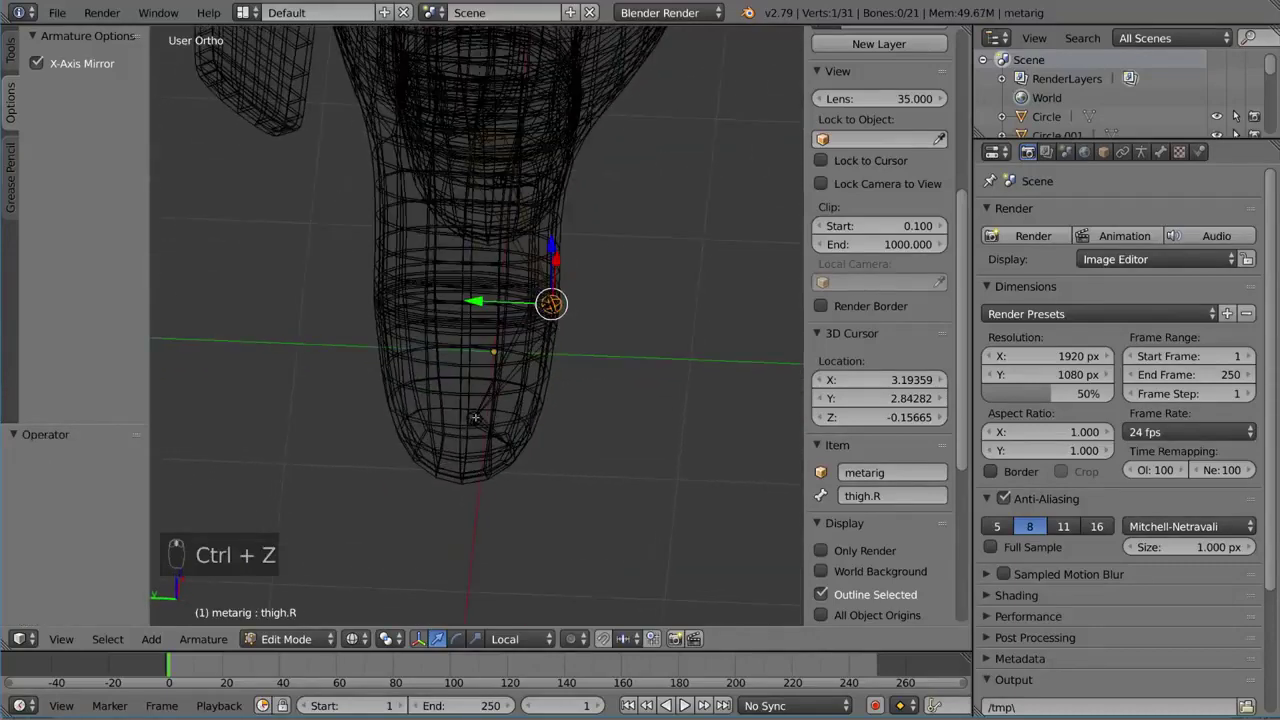
Raise the tip of foot.R by 0.113 along Z inside the leg's rounded end
right_click(476, 417)
middle_drag(476, 417, 552, 578)
right_click(523, 389)
key(g)
click(527, 362)
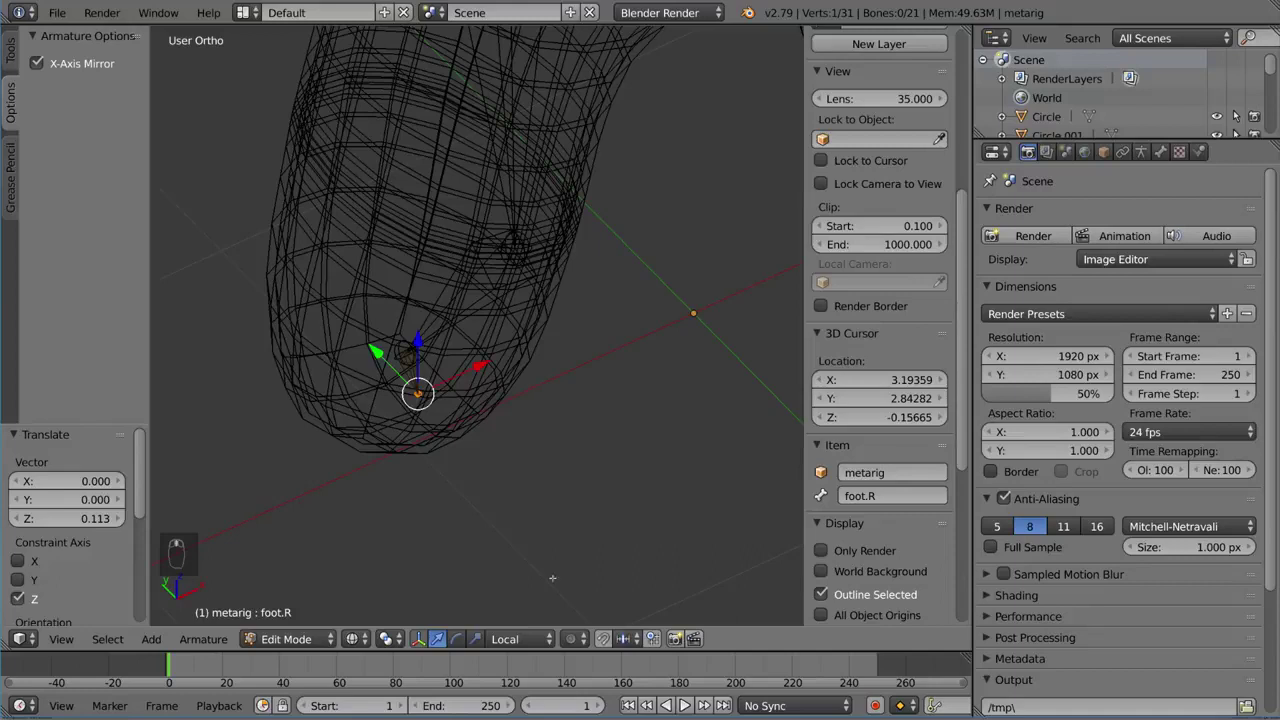
Set the snap element to Vertex and move the tip of foot.R 0.079 along X toward the ankle
click(625, 639)
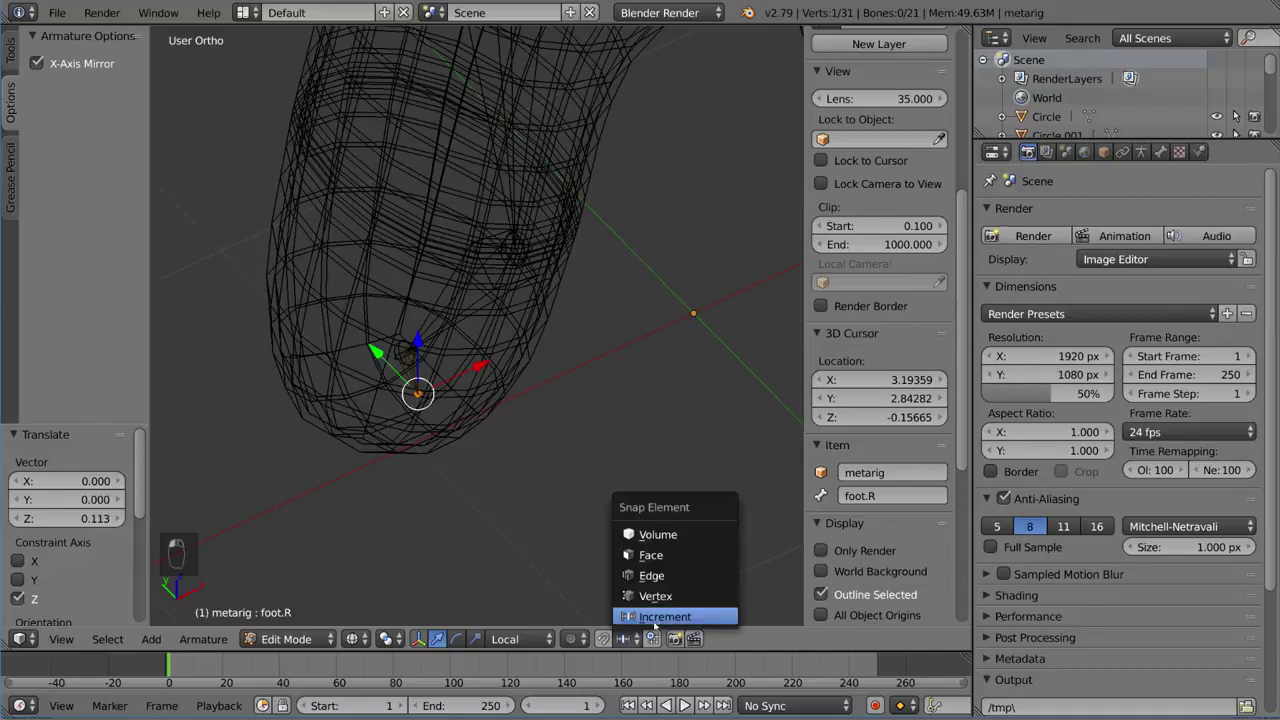
click(684, 596)
middle_drag(470, 385, 465, 332)
scroll(495, 347, up, 3)
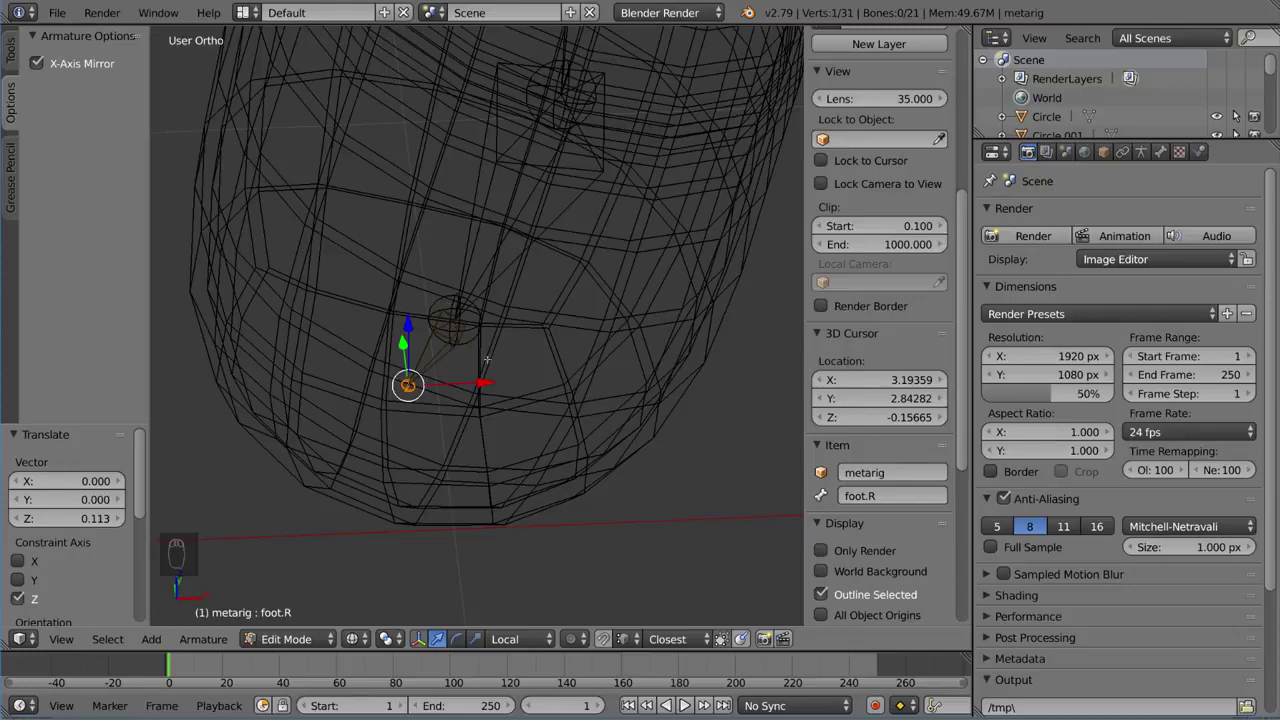
key(g)
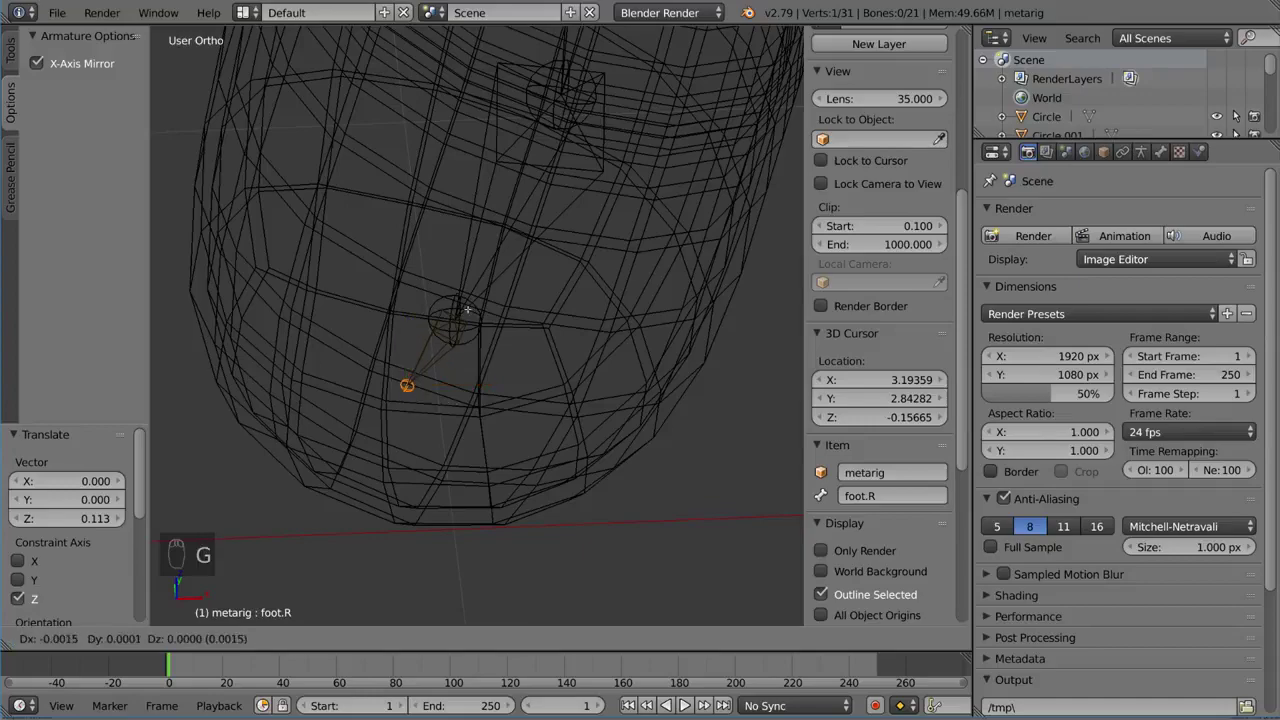
click(459, 320)
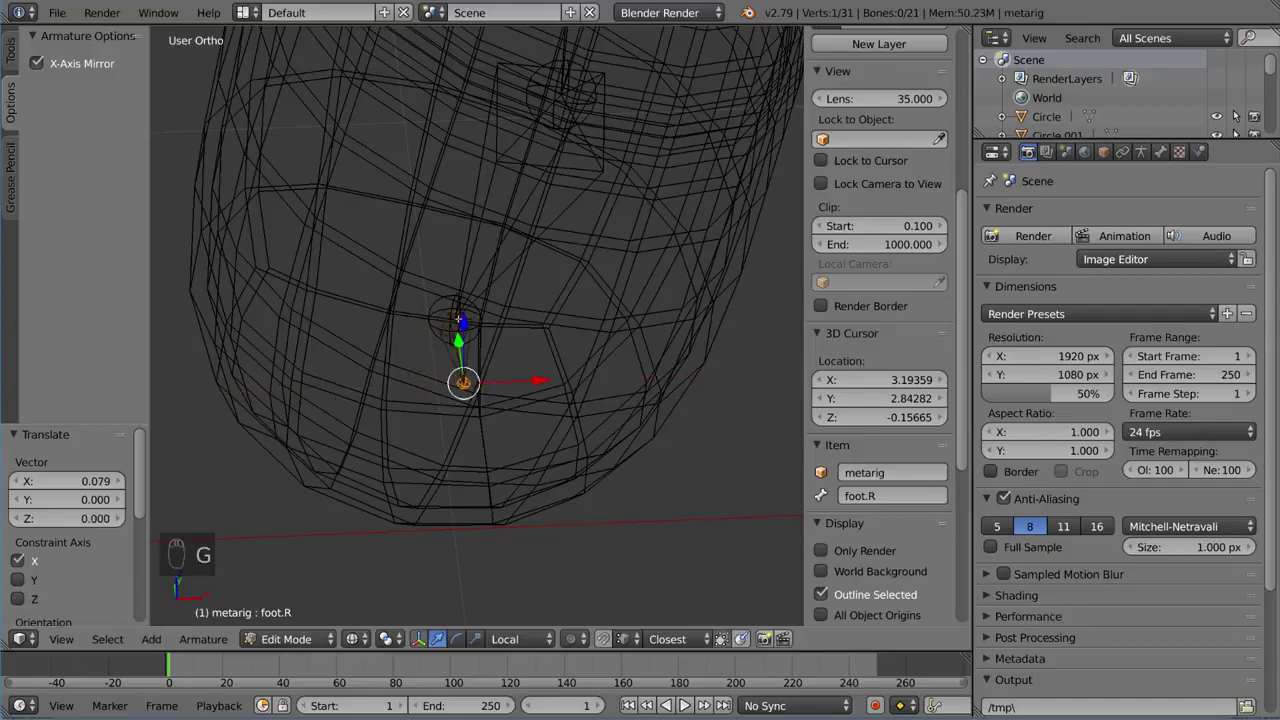
Adjust the height of the foot.R tip along Z relative to the ankle joint
middle_drag(459, 320, 587, 292)
key(g)
key(z)
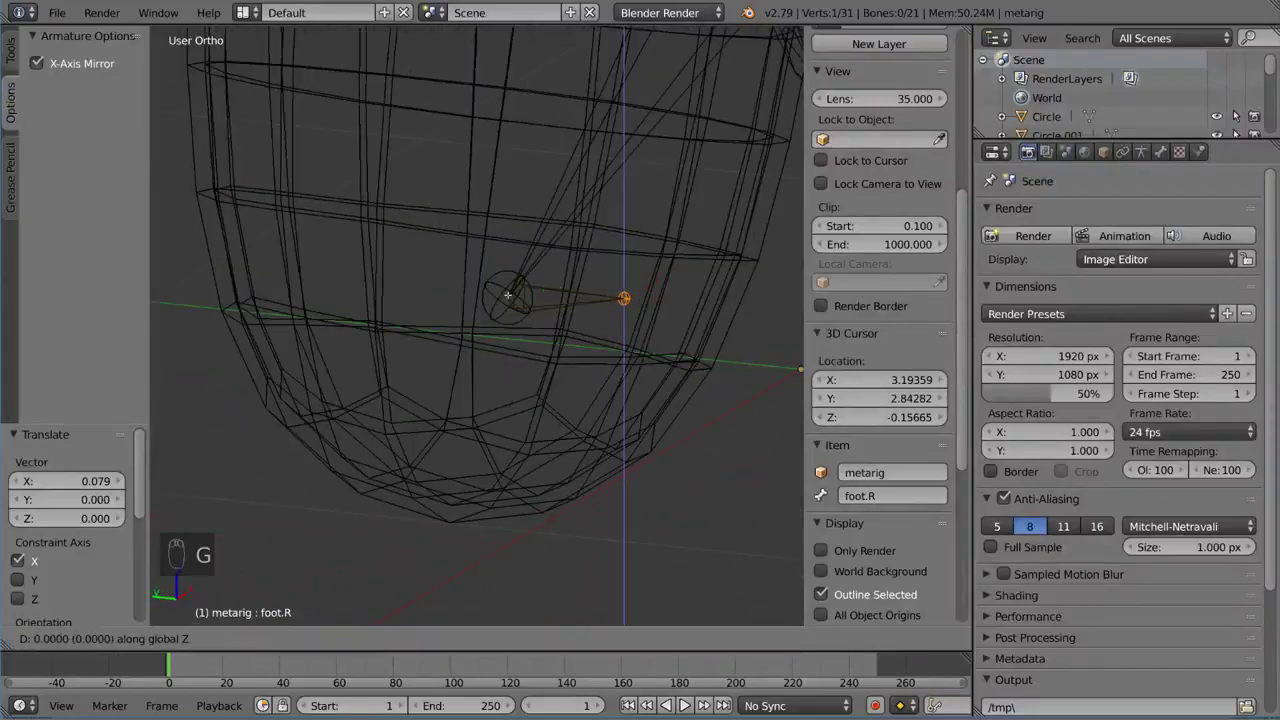
click(508, 297)
Reposition the whole foot.R bone inside the leg end, finishing with a -0.061 shift along X, and clear the selection
middle_drag(508, 297, 588, 416)
right_click(476, 354)
right_click(470, 355)
key(g)
key(z)
key(g)
click(443, 346)
key(g)
click(578, 412)
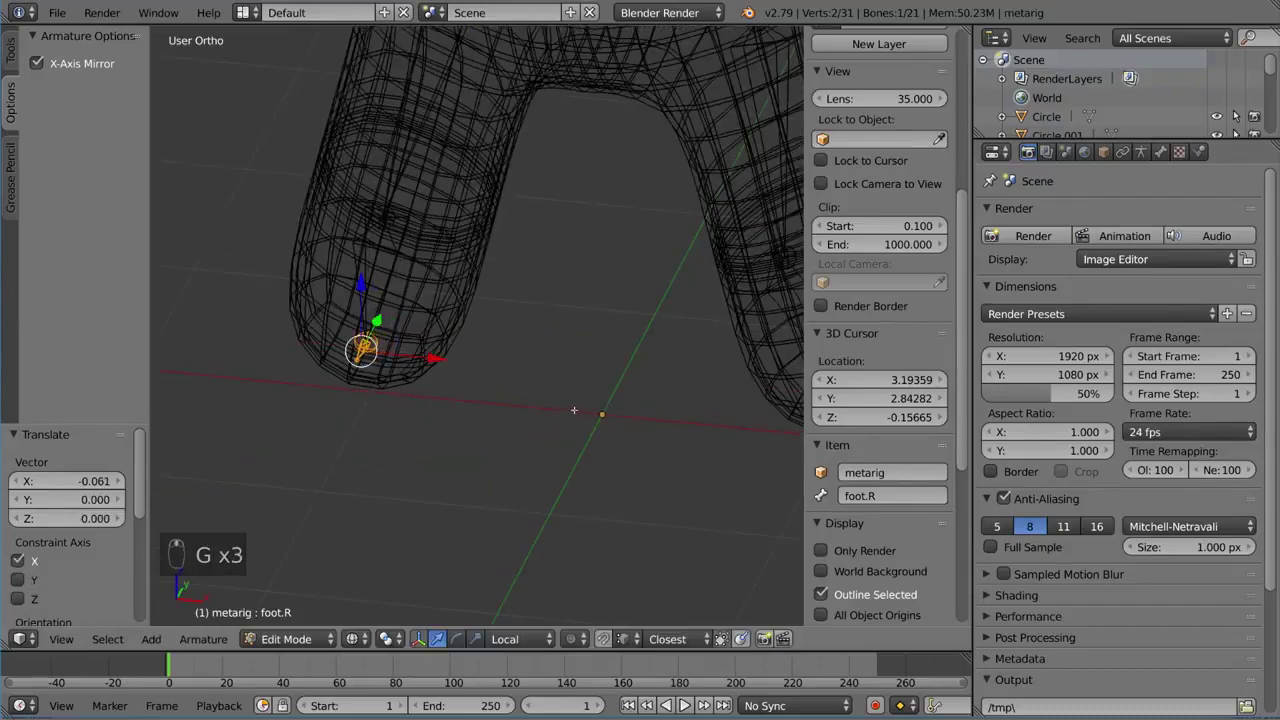
middle_drag(578, 412, 459, 349)
scroll(459, 350, down, 3)
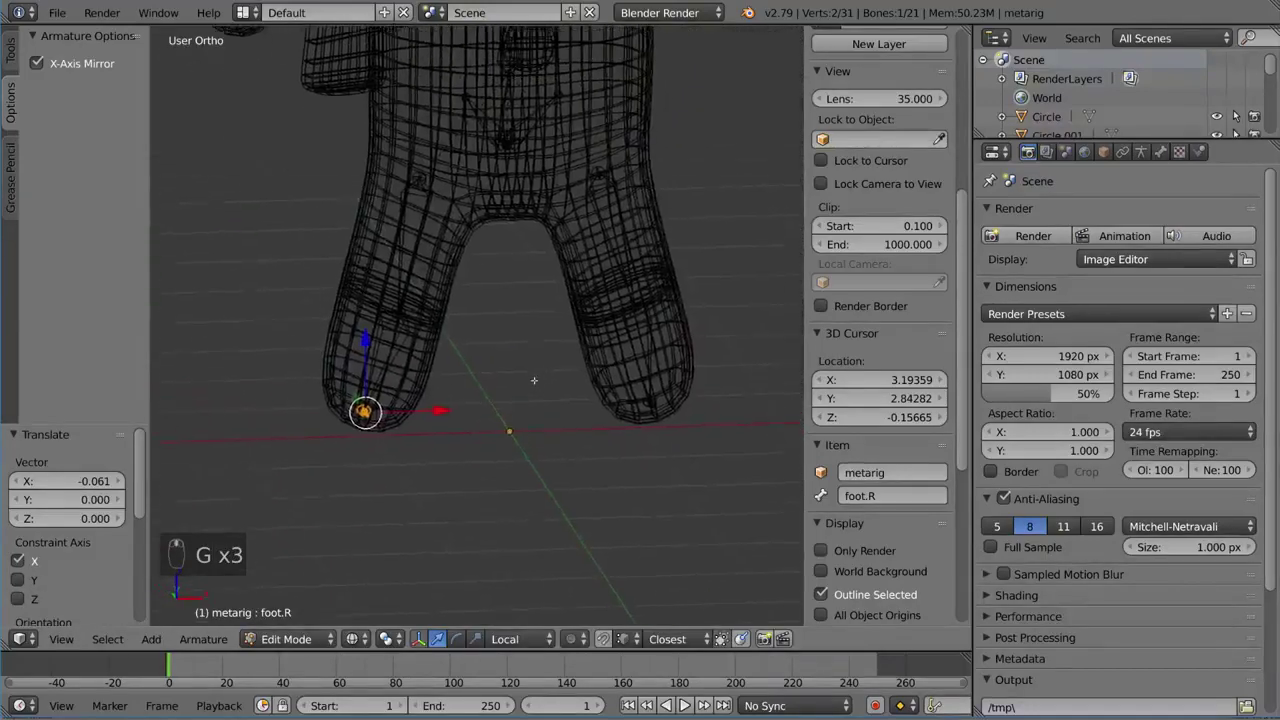
mouse_move(534, 380)
middle_down()
mouse_move(483, 366)
mouse_move(501, 358)
mouse_move(540, 403)
middle_up()
key(a)
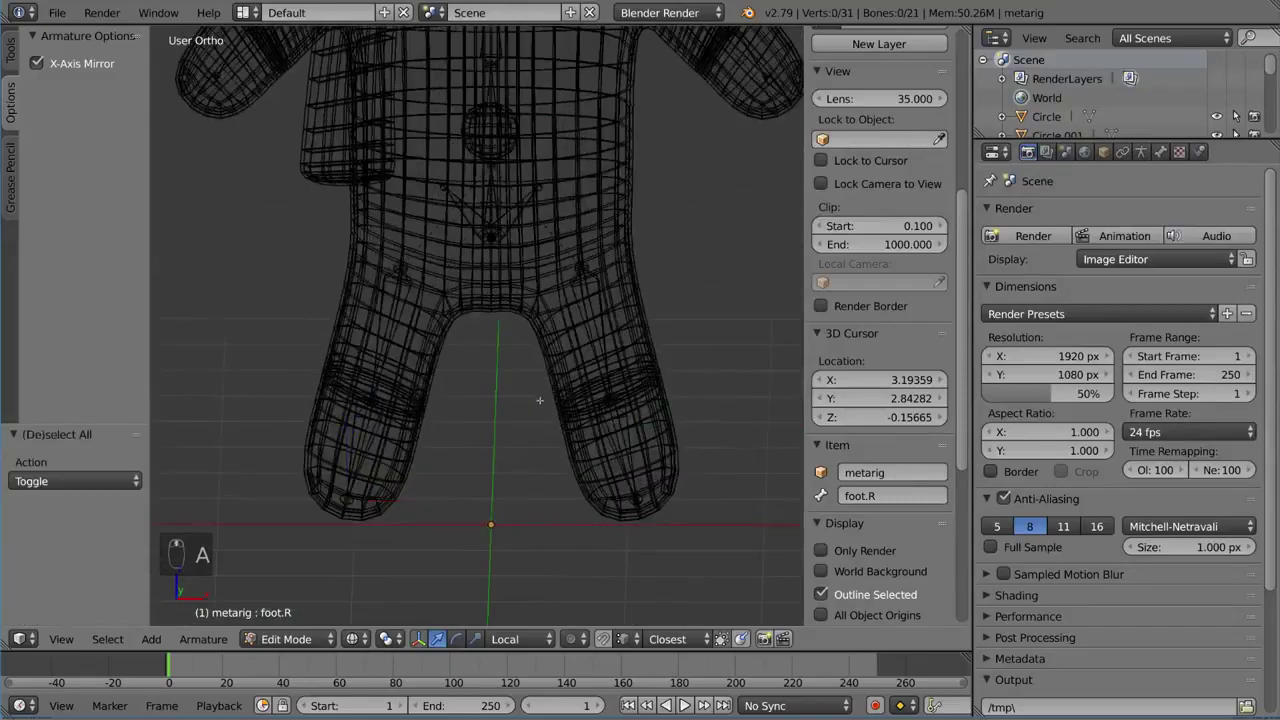
Move the left elbow joint of upper_arm.L 0.156 along Y toward the back of the arm
scroll(540, 403, down, 4)
key(a)
key(a)
shift+middle_drag(625, 290, 415, 355)
scroll(622, 412, up, 3)
right_click(560, 405)
scroll(535, 393, up, 4)
key(g)
key(y)
click(435, 353)
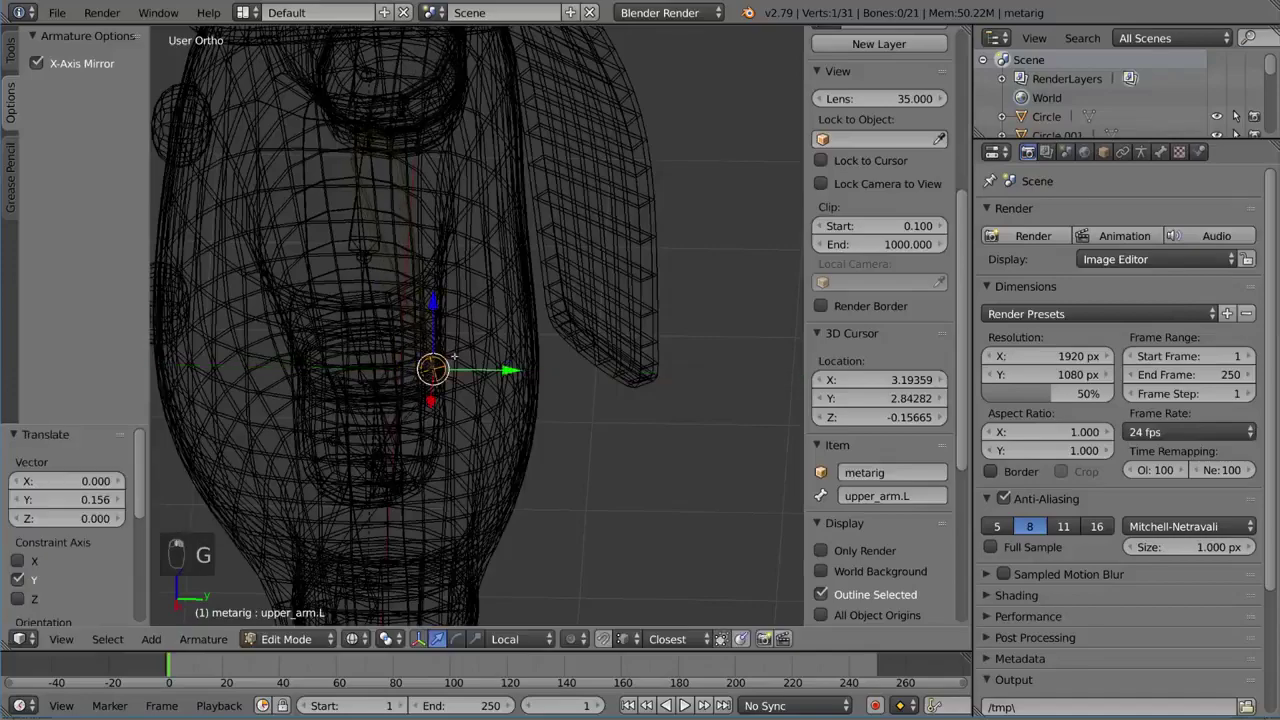
Fine-tune the left elbow joint along Y against the arm's back surface, checking it in textured shading, and select all bones
key(z)
key(alt+z)
key(g)
key(y)
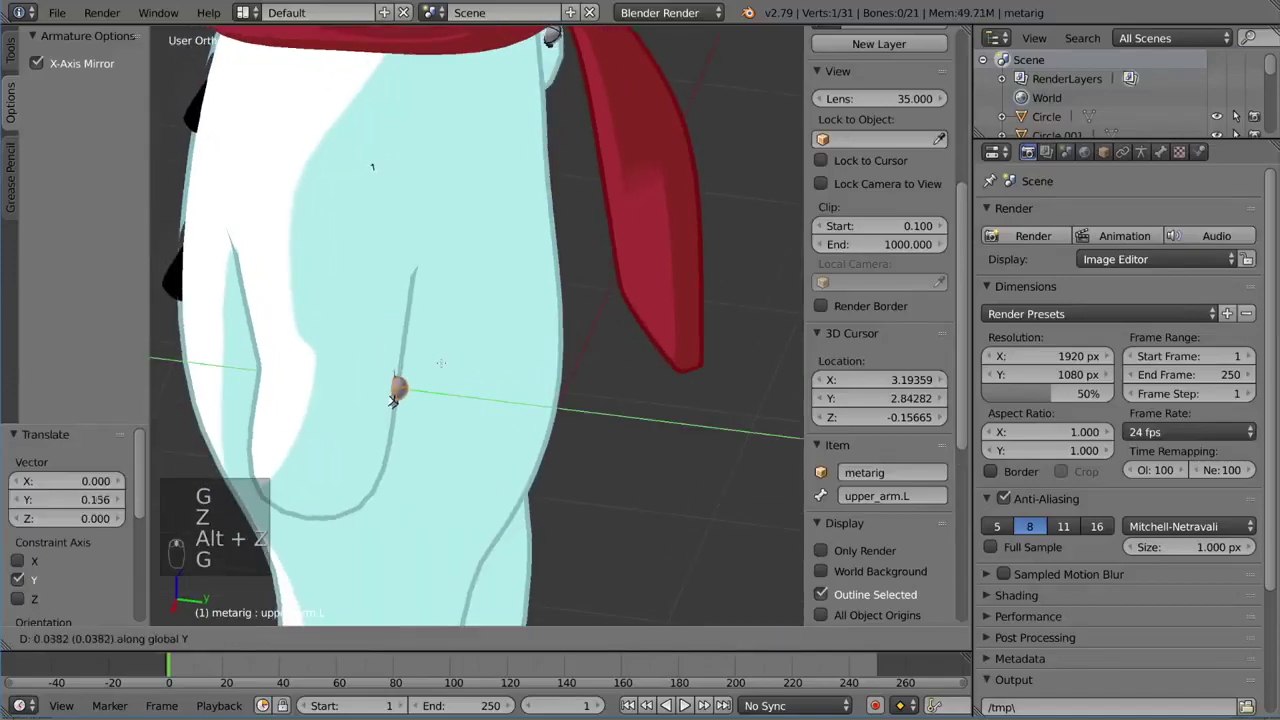
click(438, 365)
mouse_move(438, 365)
middle_down()
mouse_move(457, 412)
mouse_move(478, 424)
mouse_move(508, 350)
mouse_move(500, 325)
middle_up()
key(z)
key(g)
click(478, 414)
key(z)
key(alt+z)
key(z)
key(a)
key(a)
key(a)
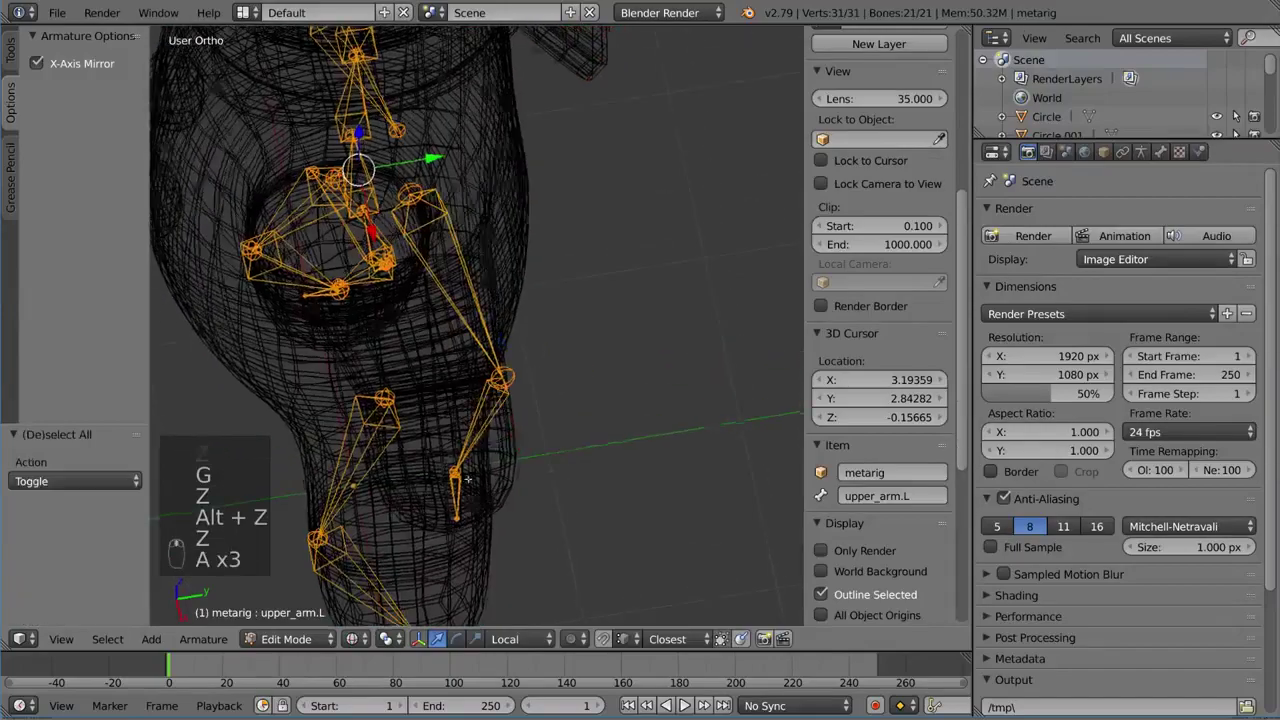
Reposition the shoulder end of upper_arm.L inside the top of the arm from the side and front, and select all bones
middle_drag(400, 500, 566, 428)
scroll(564, 400, down, 4)
shift+middle_drag(507, 345, 553, 388)
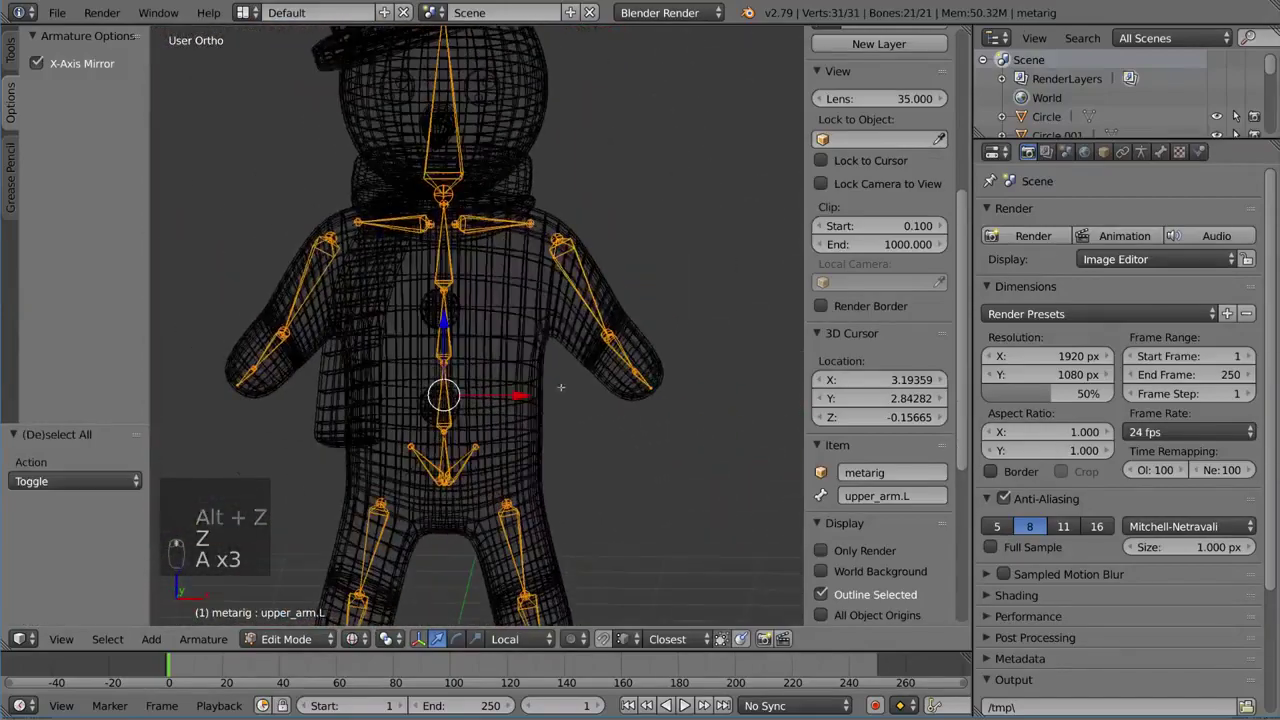
right_click(561, 234)
key(g)
middle_drag(561, 234, 536, 246)
click(512, 270)
key(g)
click(452, 254)
key(g)
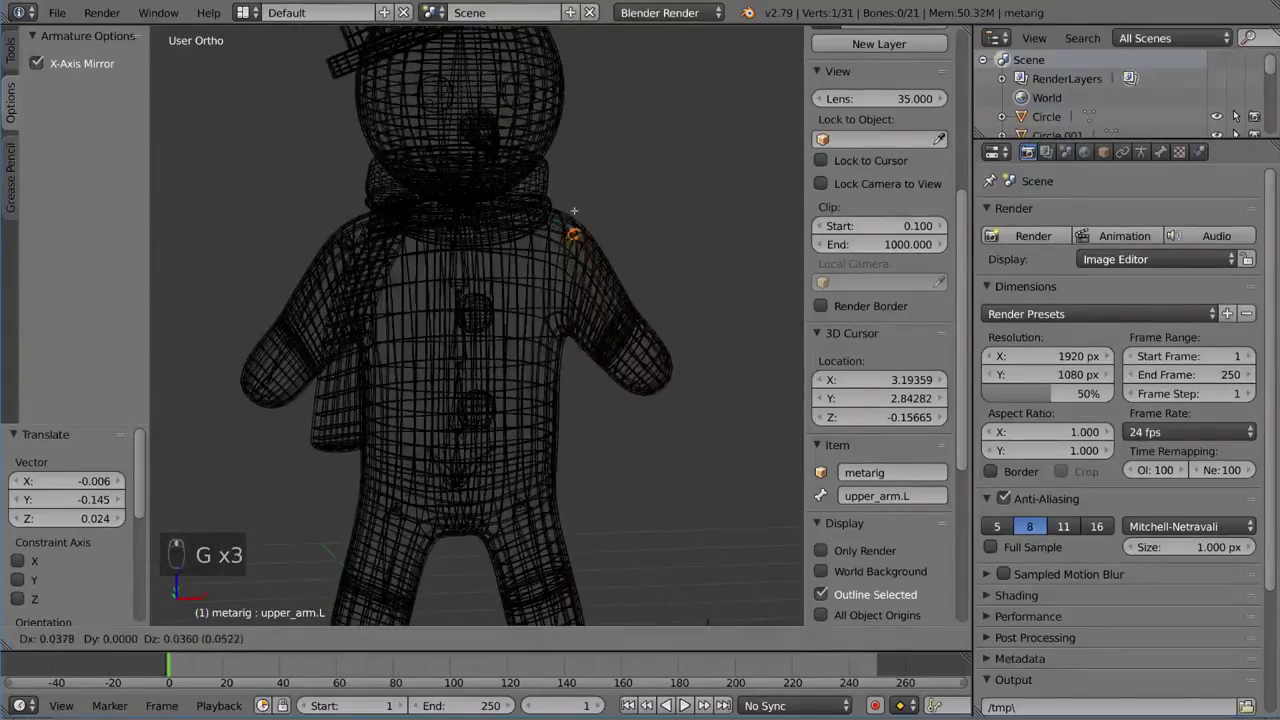
click(571, 229)
scroll(560, 251, down, 3)
key(a)
key(a)
shift+middle_drag(590, 282, 589, 269)
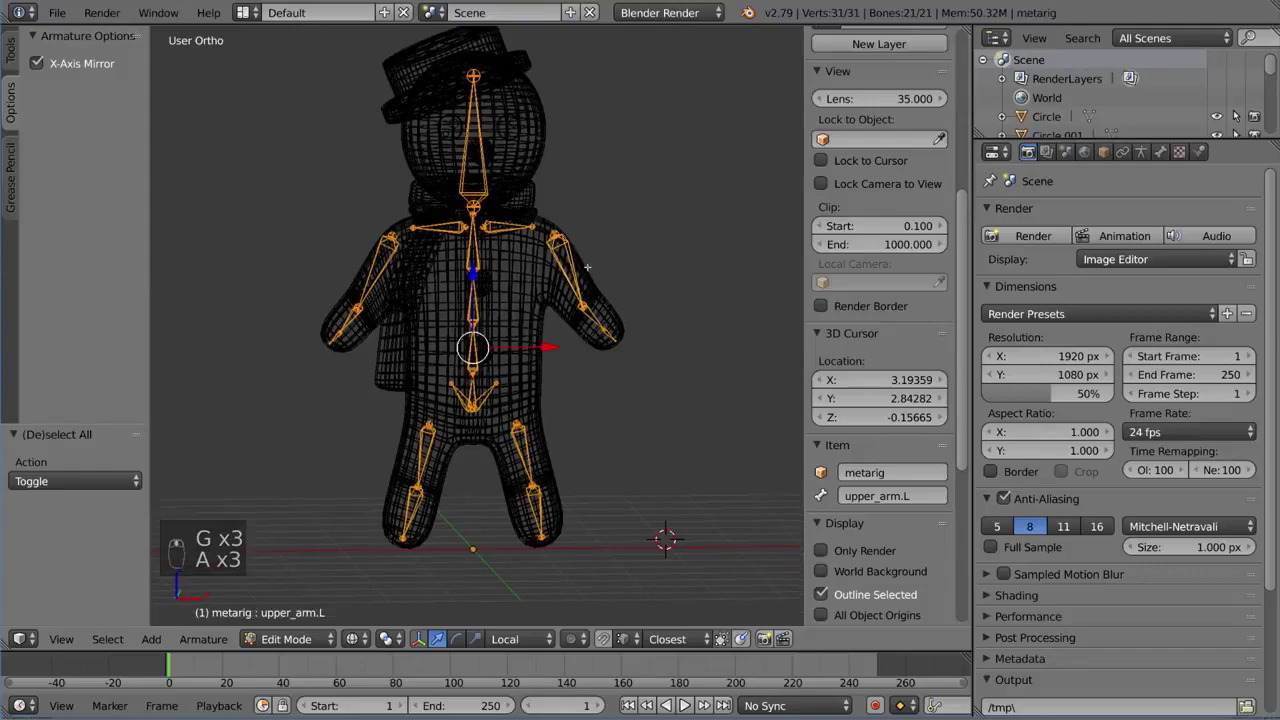
Examine the placement of the left hip joint of thigh.L from the side and the front
middle_drag(577, 343, 583, 306)
shift+middle_drag(542, 376, 666, 338)
scroll(491, 332, up, 2)
right_click(493, 343)
scroll(493, 343, up, 4)
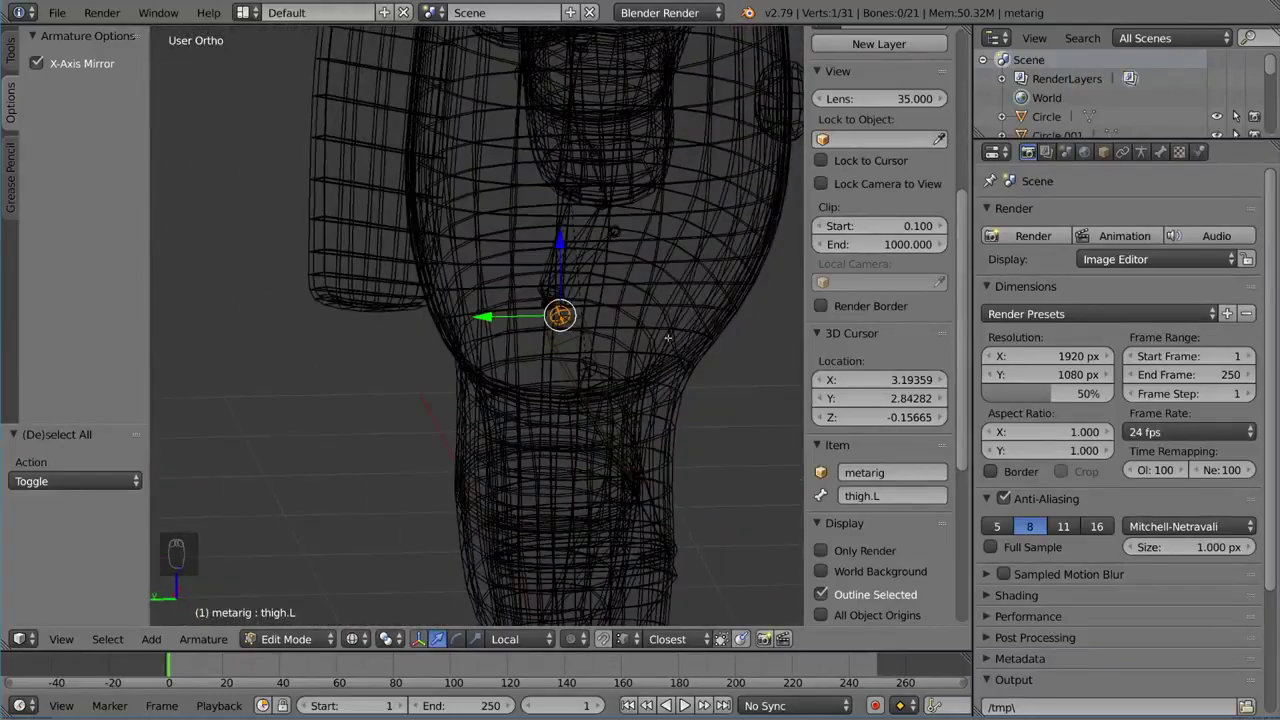
mouse_move(668, 338)
middle_down()
mouse_move(541, 290)
mouse_move(548, 340)
middle_up()
scroll(620, 325, down, 3)
scroll(548, 340, down, 3)
Return the metarig to Object Mode and compare it with the snowman in textured and wireframe shading
key(Tab)
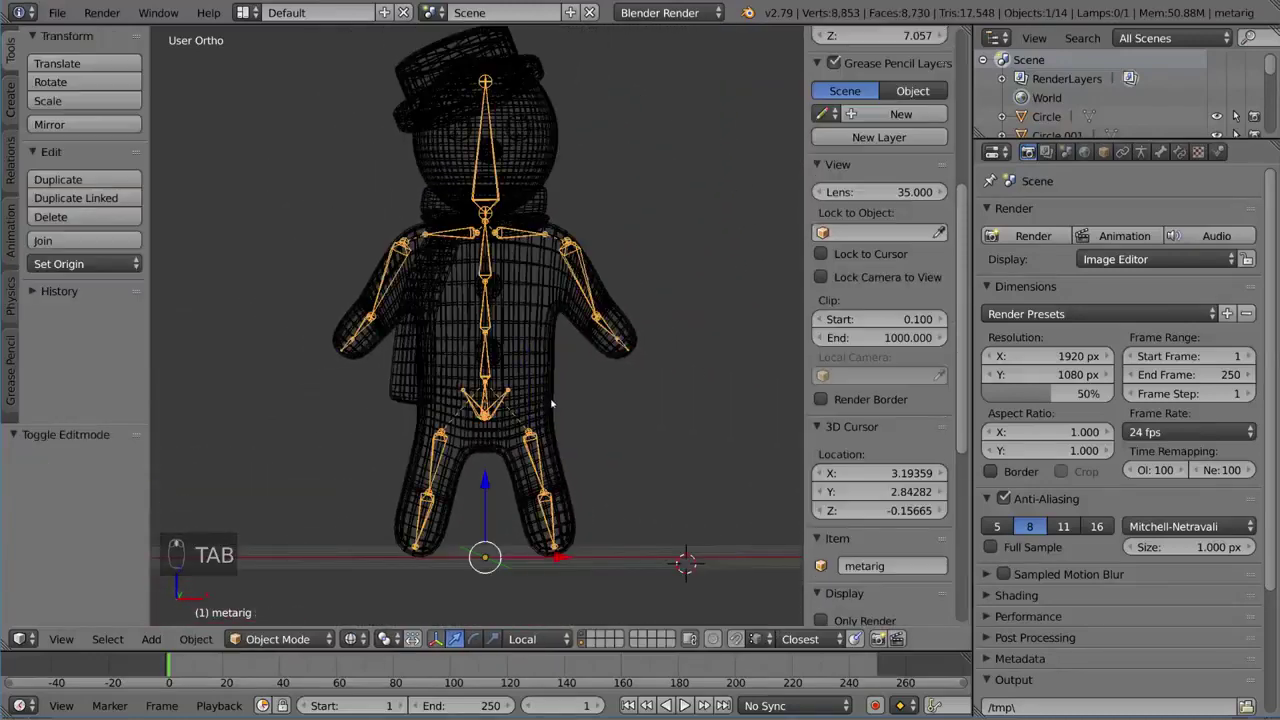
key(z)
key(alt+z)
scroll(570, 408, down, 2)
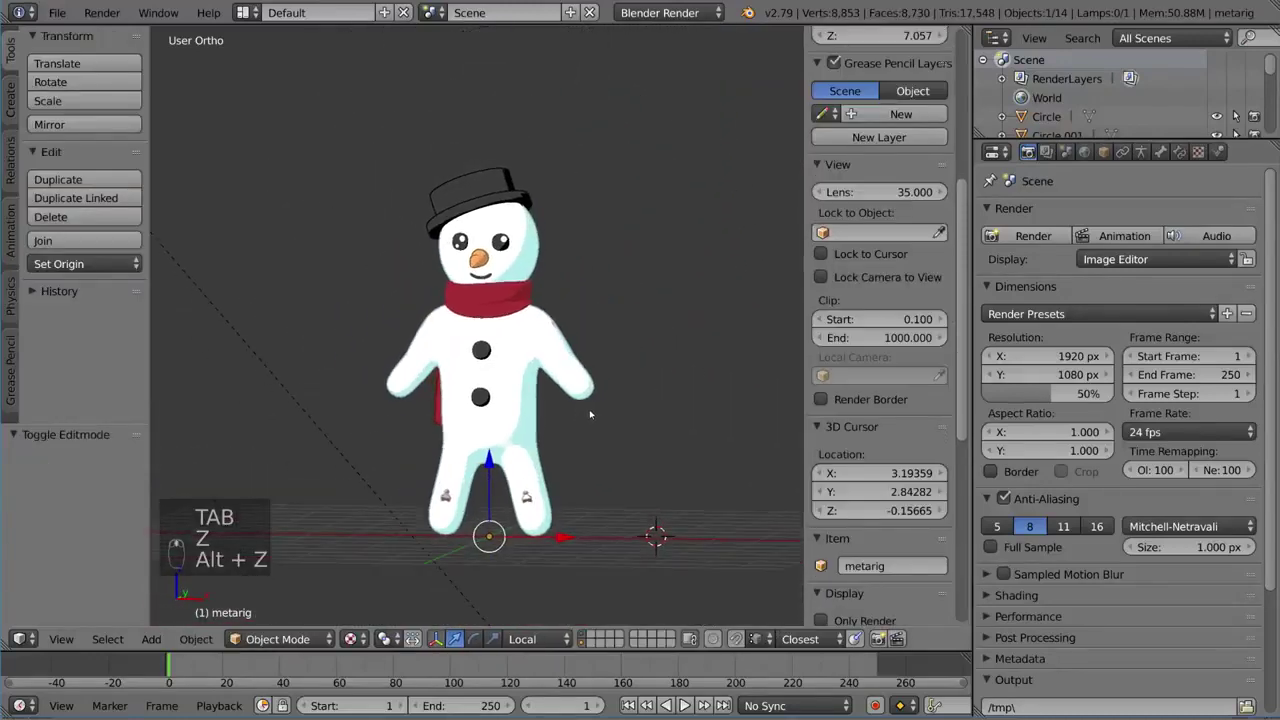
middle_drag(589, 413, 606, 353)
scroll(617, 397, up, 3)
scroll(606, 371, down, 1)
key(z)
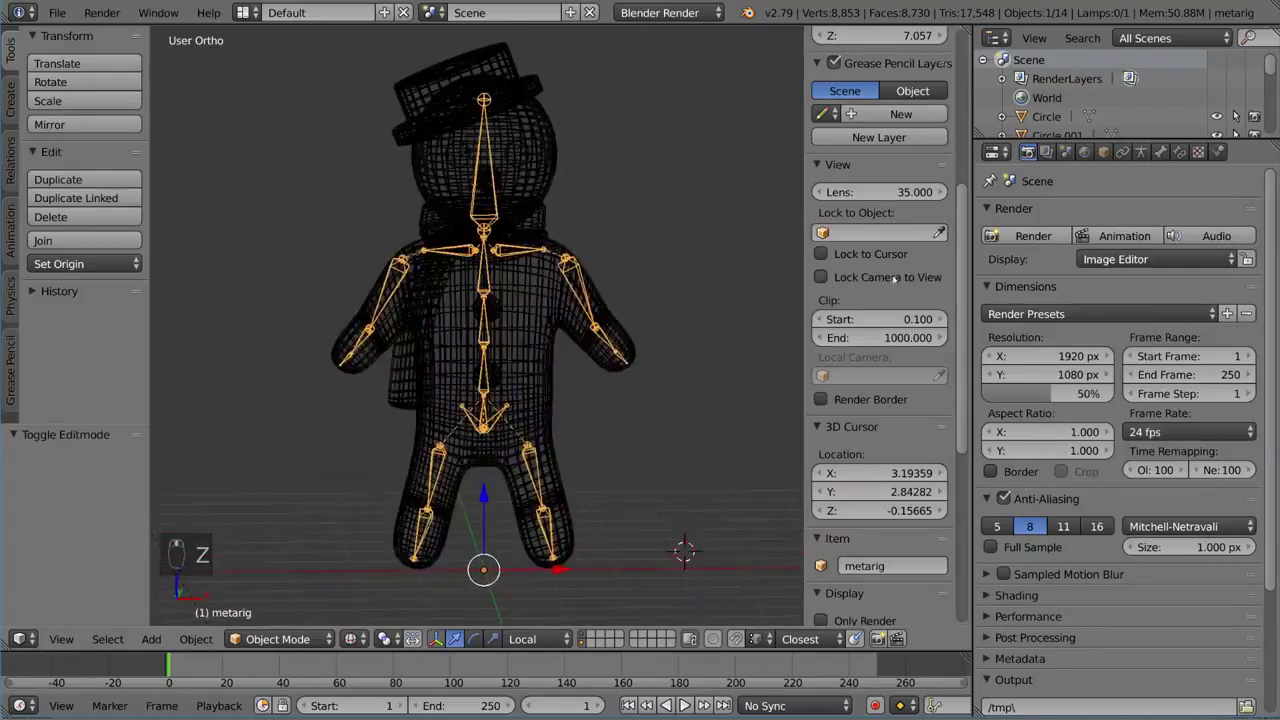
Enable X-Ray display for the metarig armature and show the snowman in textured shading
click(1141, 151)
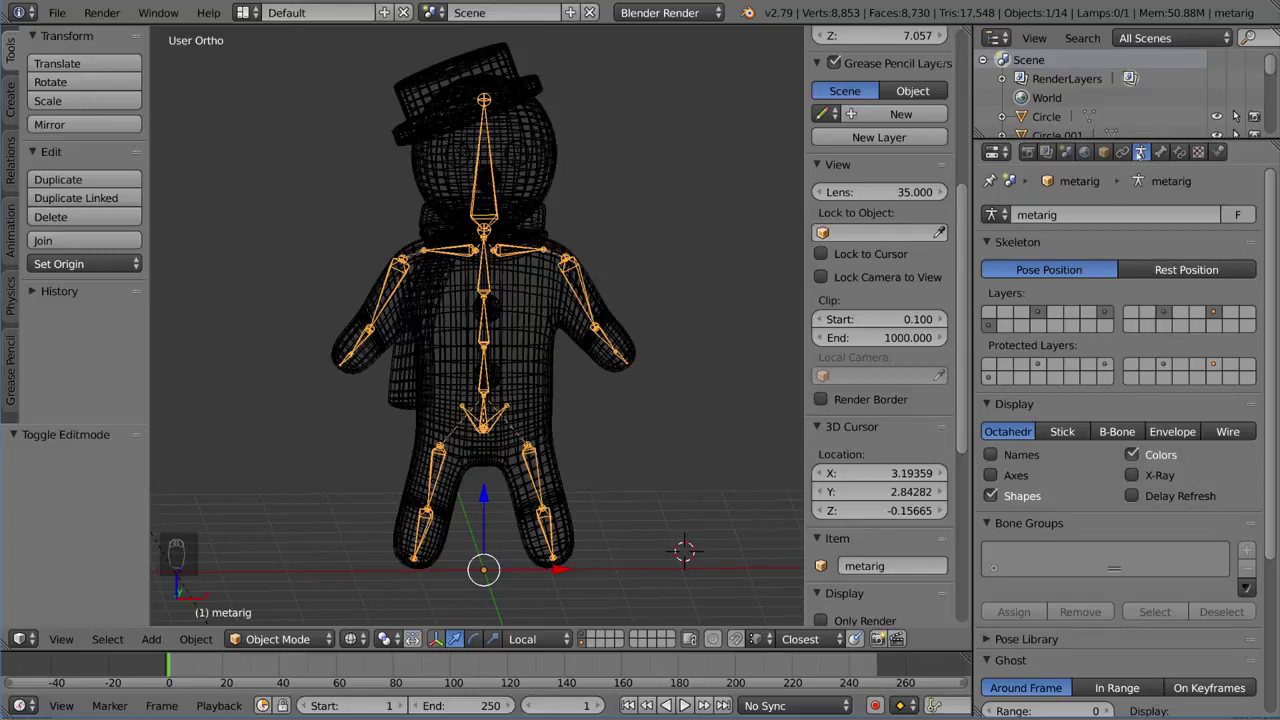
scroll(1100, 463, down, 4)
scroll(1044, 367, up, 1)
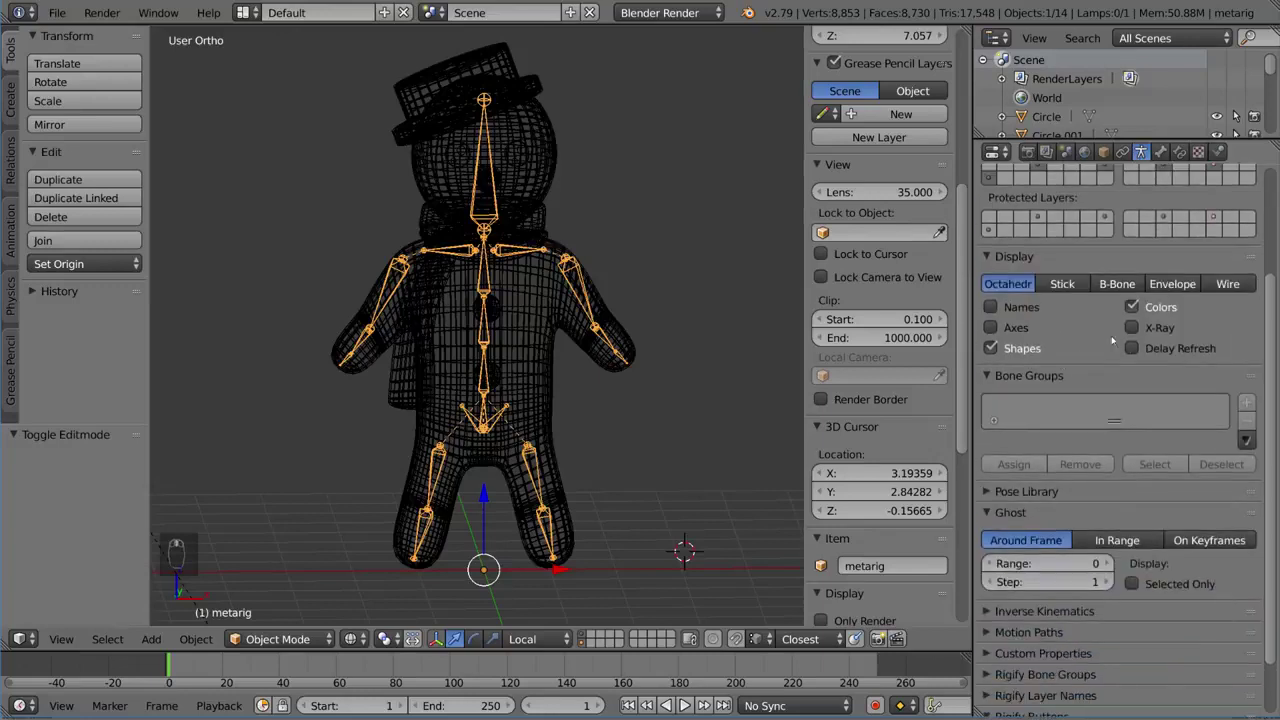
click(1131, 327)
key(z)
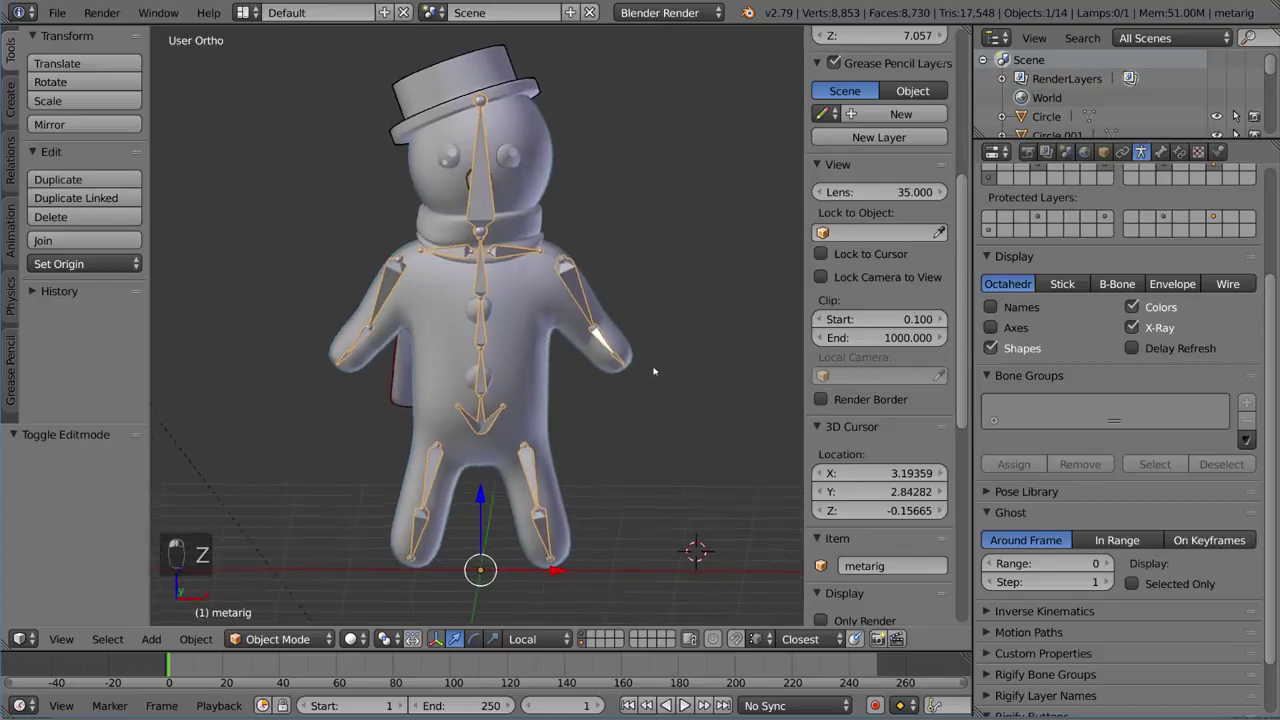
key(alt+z)
mouse_move(520, 386)
middle_down()
mouse_move(610, 390)
mouse_move(568, 362)
mouse_move(525, 362)
mouse_move(623, 357)
mouse_move(570, 379)
middle_up()
scroll(570, 379, up, 2)
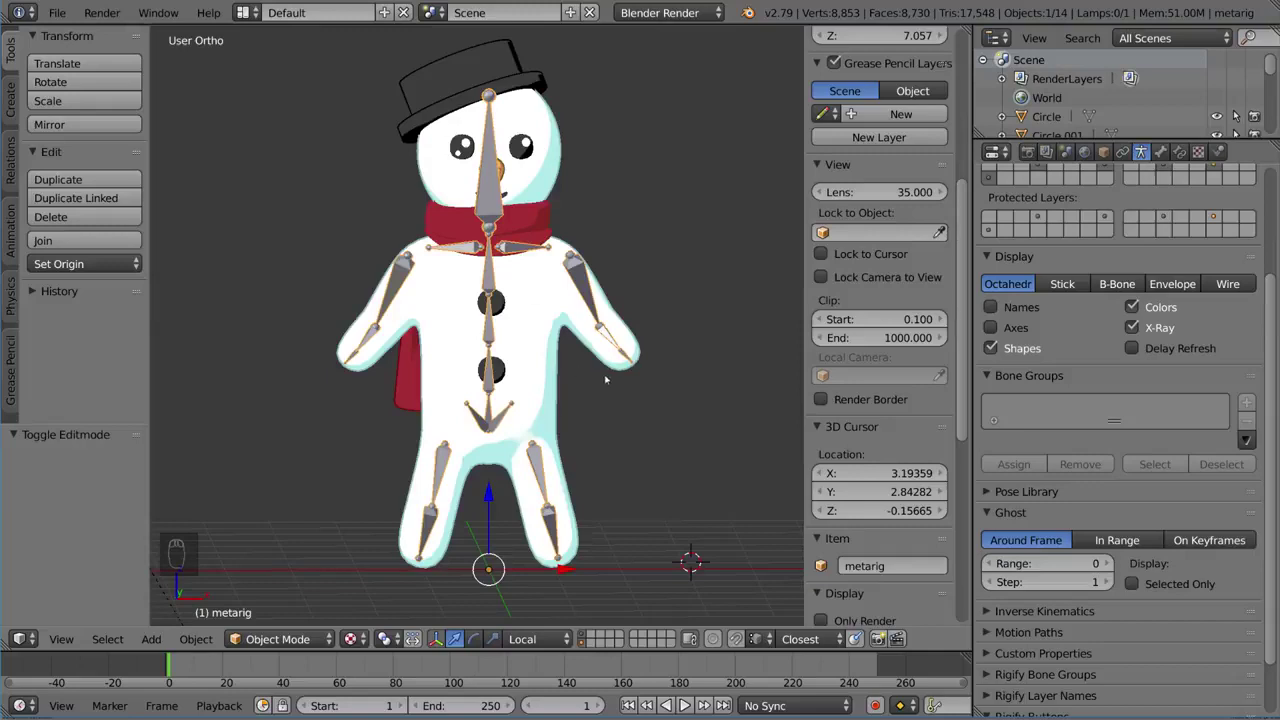
Select the snowman's body mesh together with the metarig, keeping the metarig as the active object
right_click(561, 364)
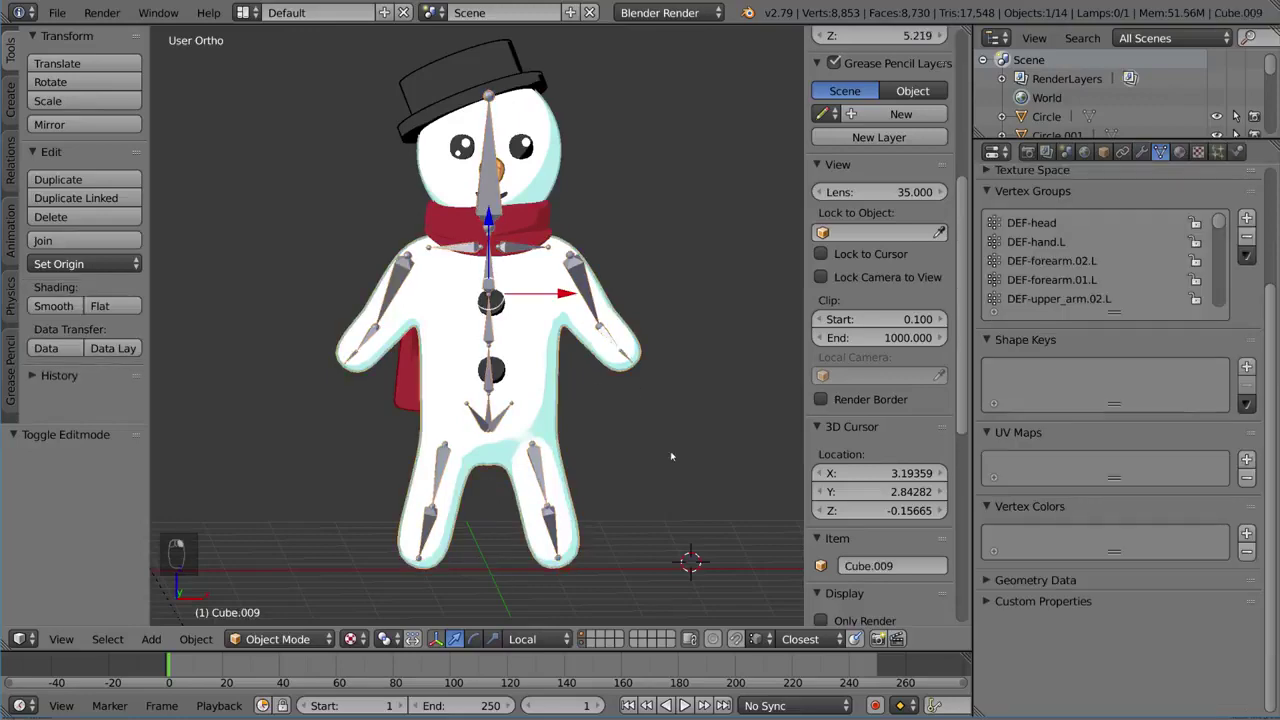
middle_drag(636, 301, 592, 306)
scroll(629, 307, up, 1)
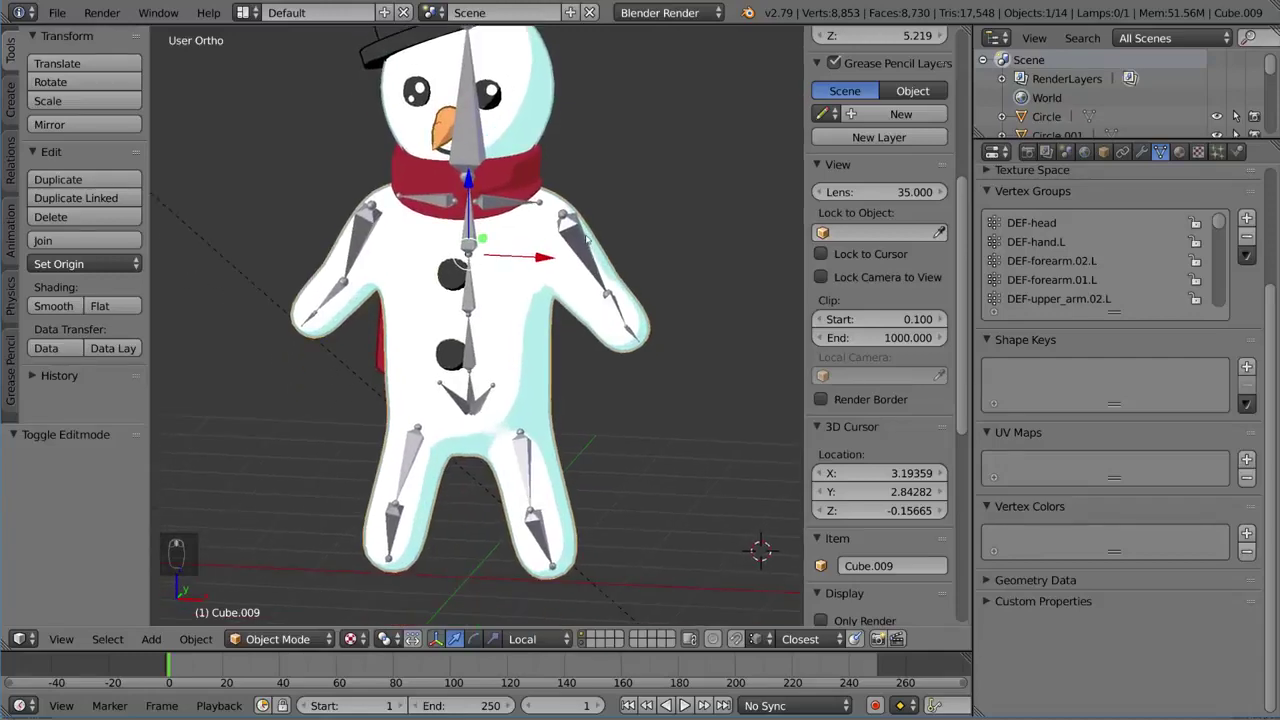
key(z)
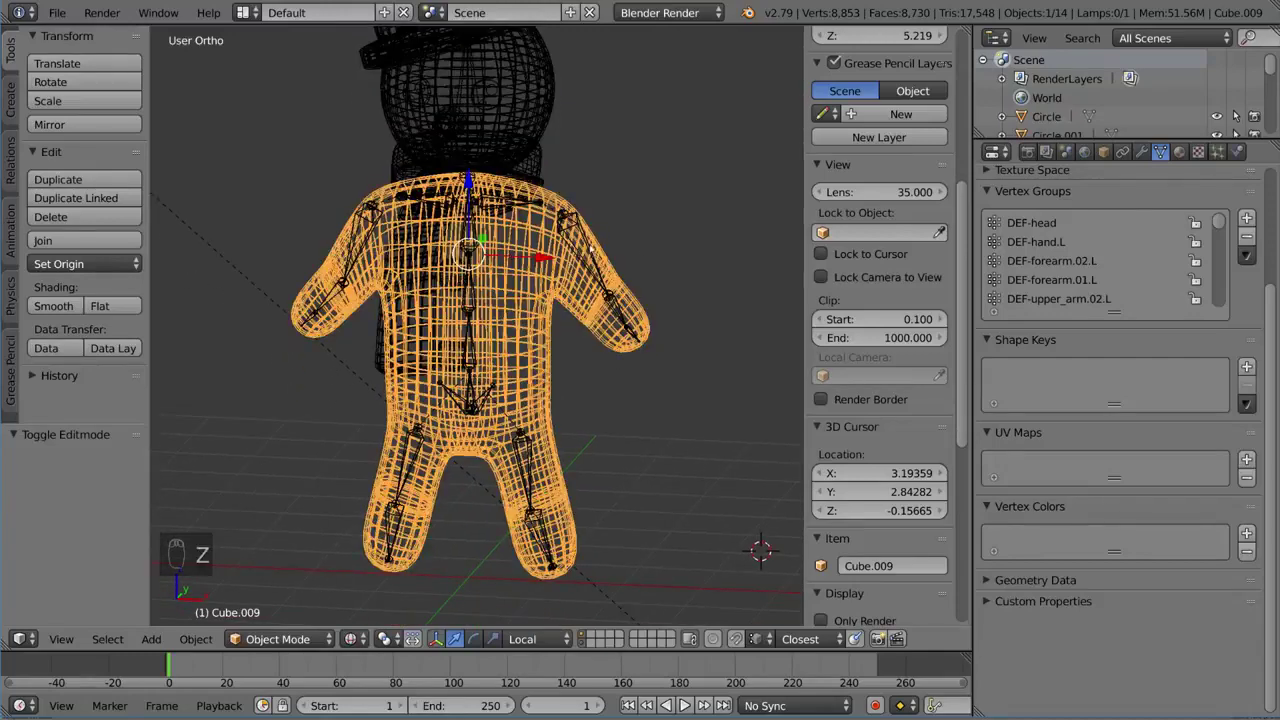
shift+right_click(590, 248)
mouse_move(622, 330)
middle_down()
mouse_move(631, 315)
mouse_move(632, 372)
mouse_move(743, 354)
mouse_move(651, 357)
middle_up()
key(alt+z)
scroll(651, 357, down, 3)
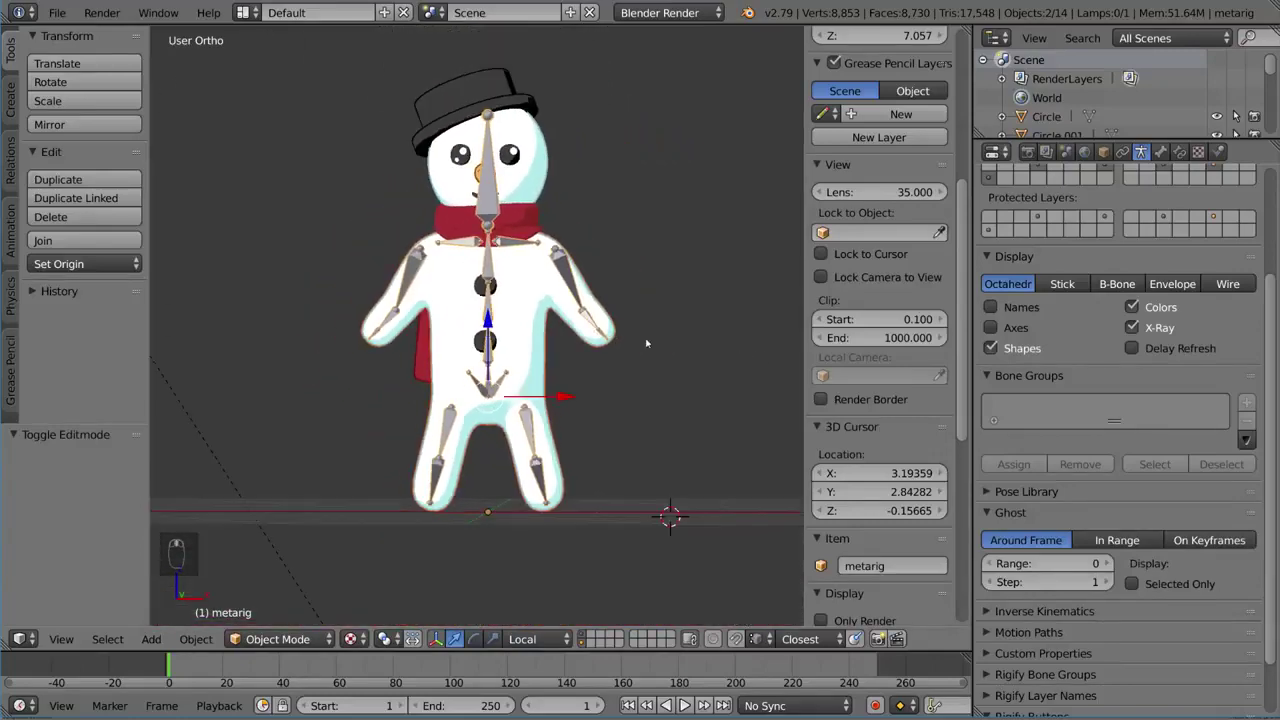
Look over the parenting options for the body and the metarig, and select only the body mesh
key(ctrl+p)
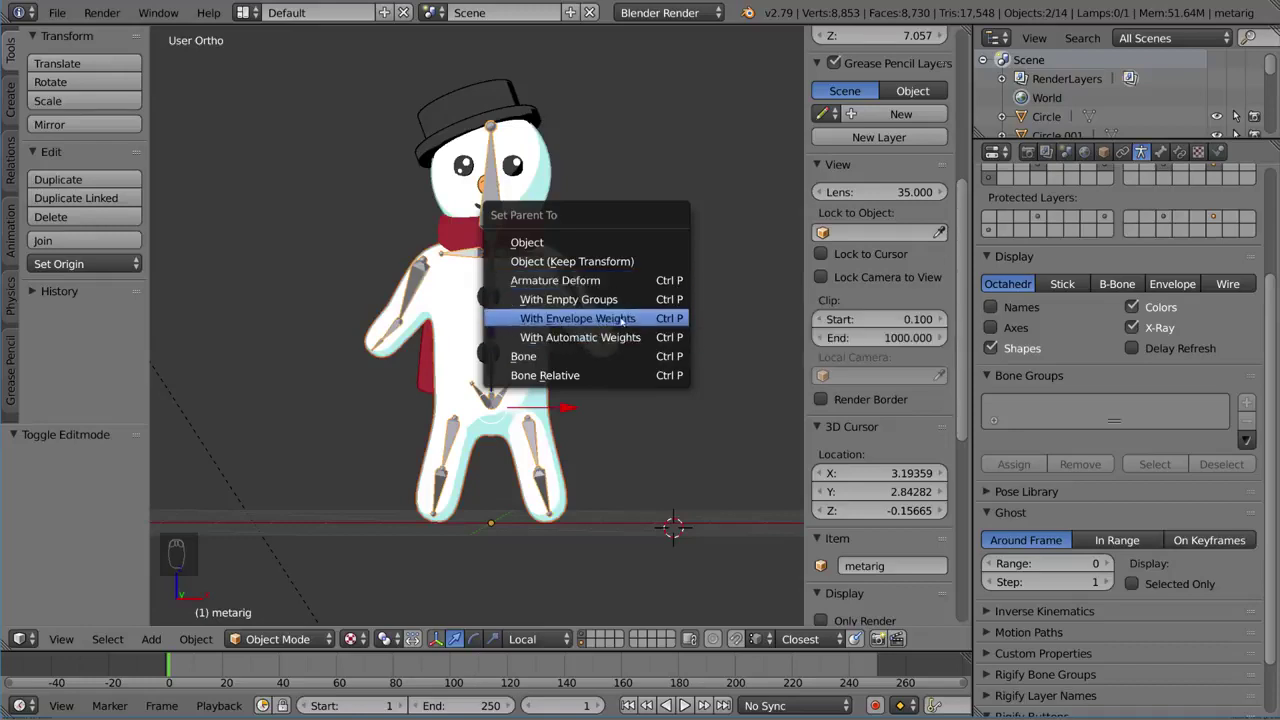
click(627, 300)
right_click(609, 322)
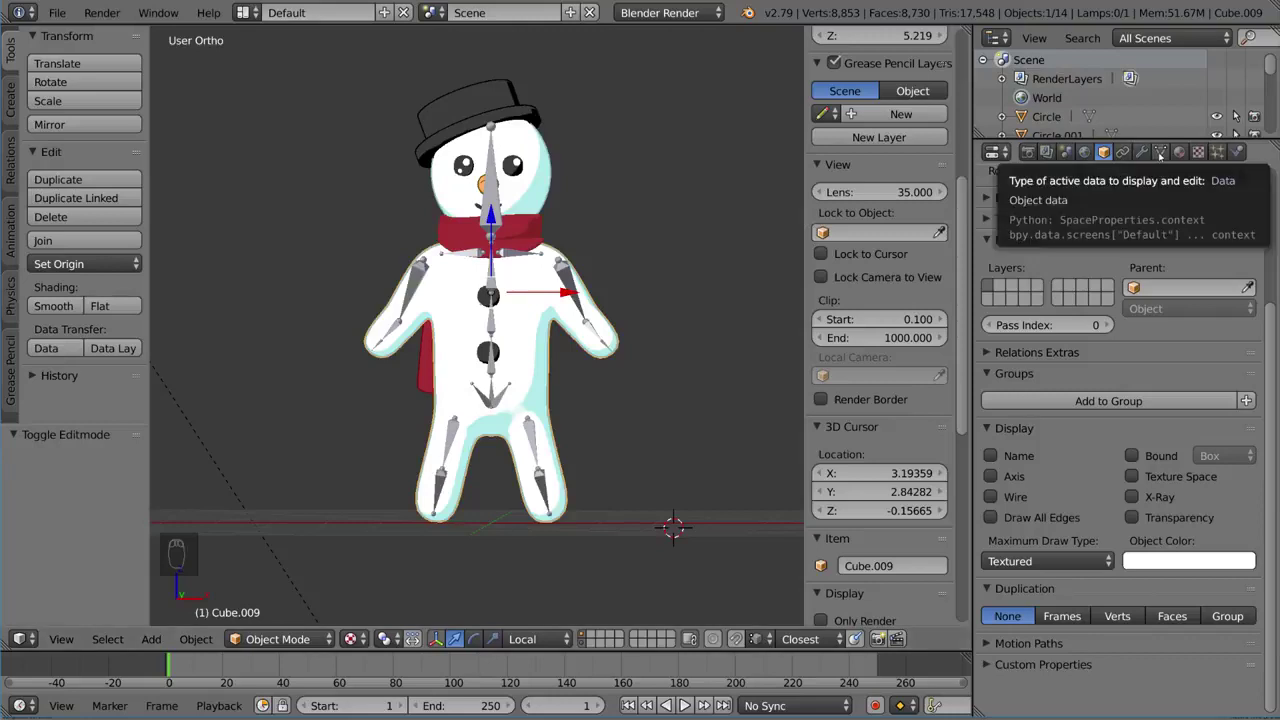
Try to parent the snowman's body mesh to the metarig with automatic weights
click(1160, 151)
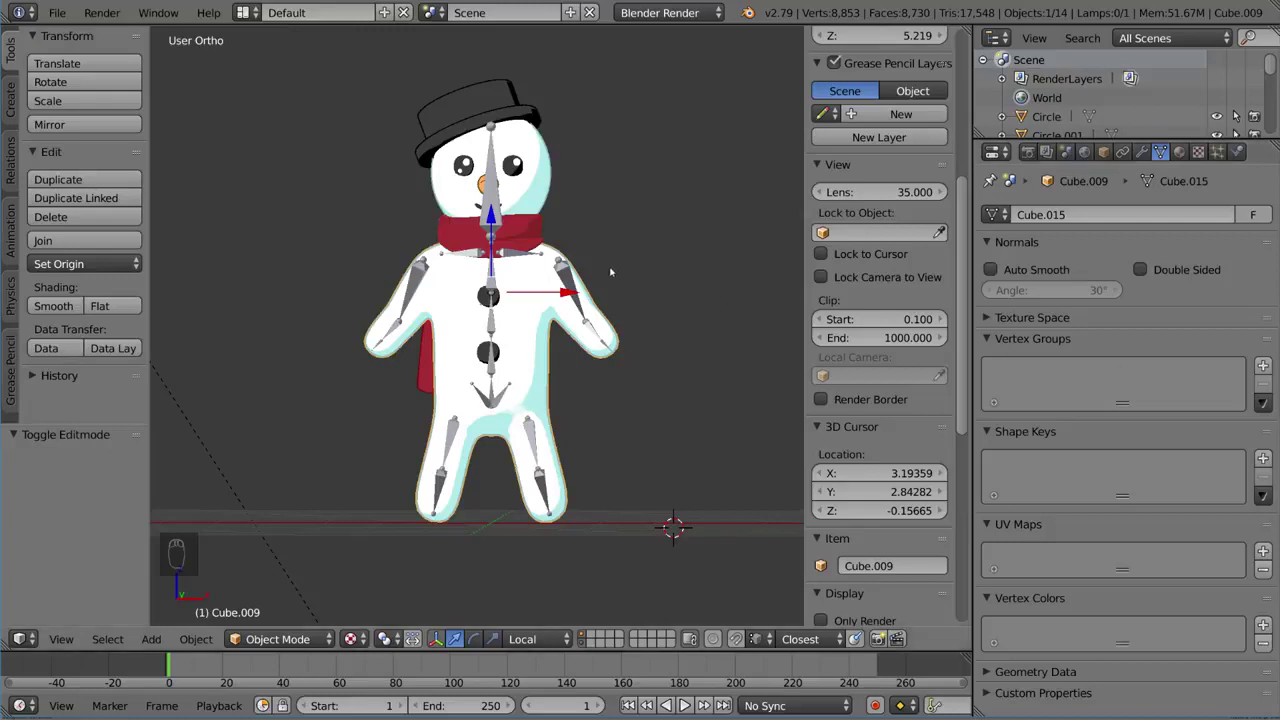
shift+right_click(574, 286)
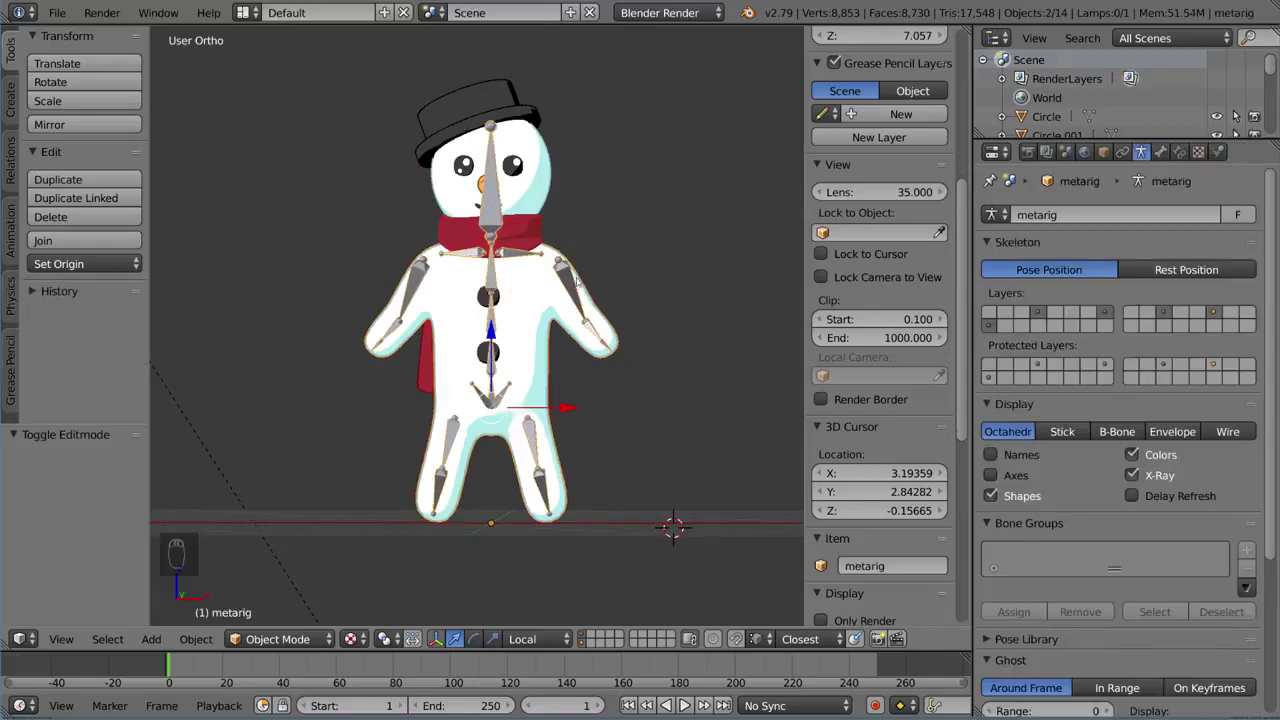
key(ctrl+p)
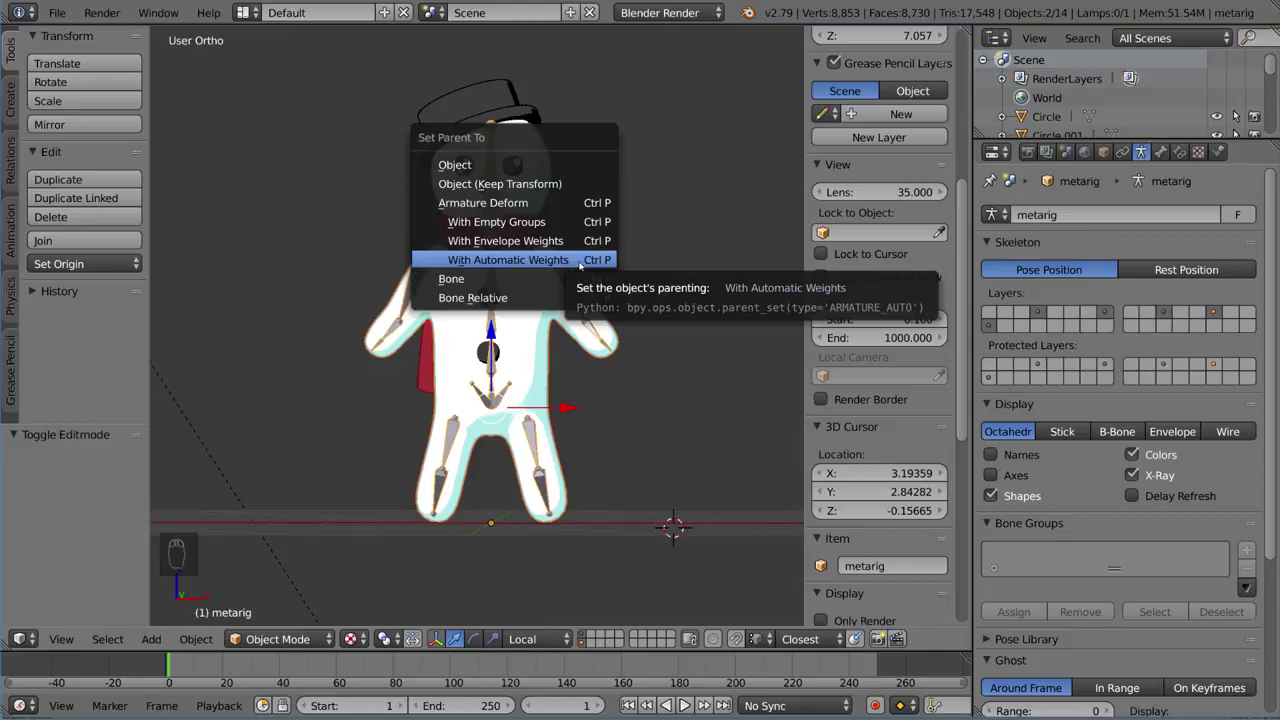
click(580, 260)
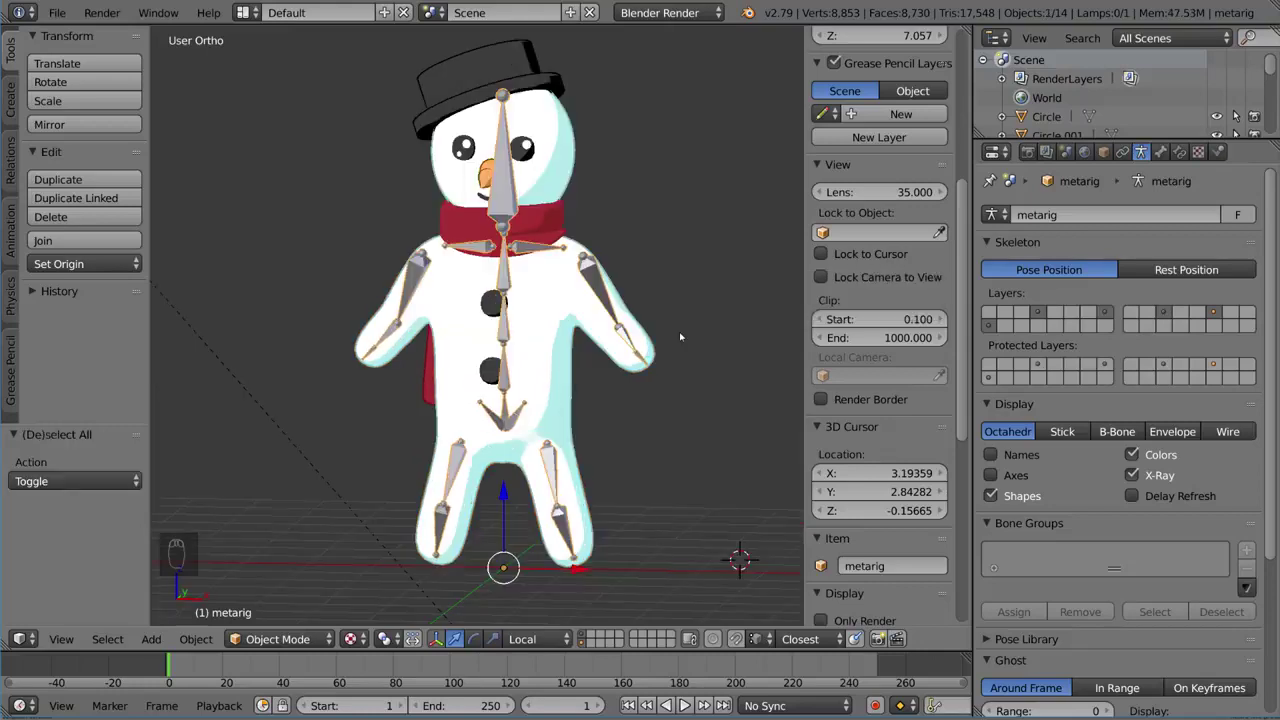
Put the metarig in Pose Mode and try rotating the upper_arm.L bone to test the body's deformation
key(ctrl+Tab)
key(r)
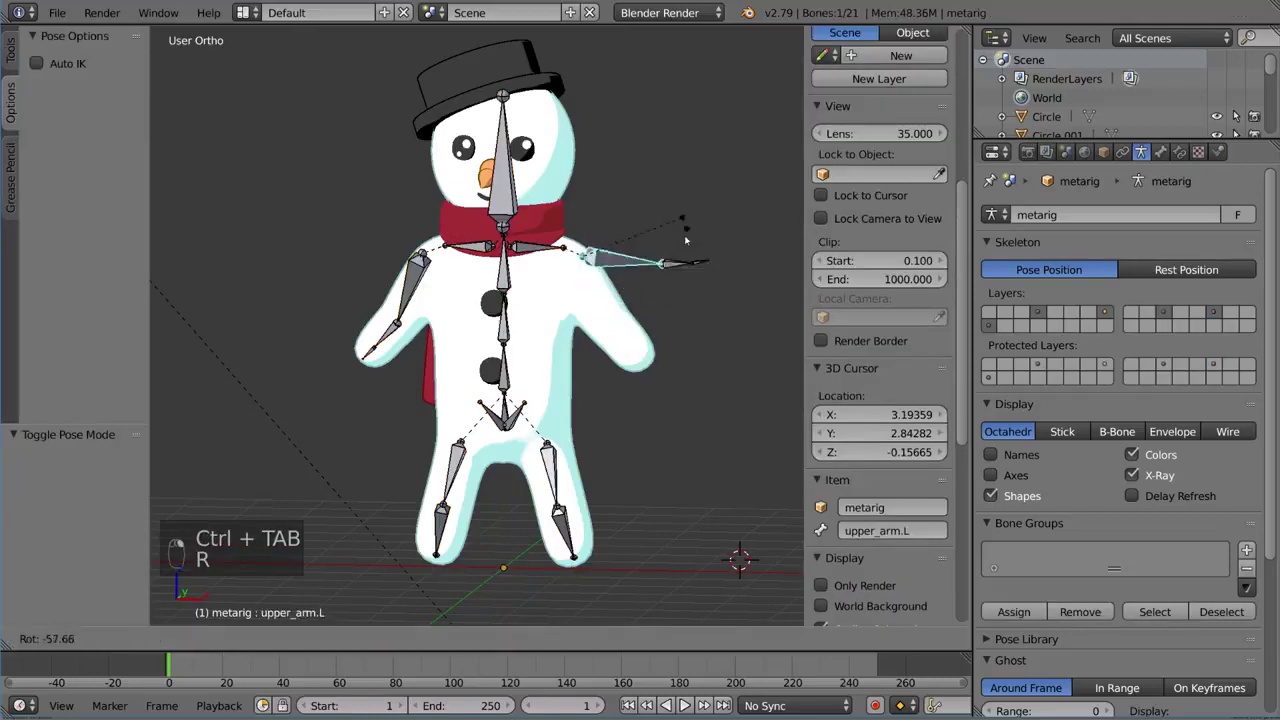
right_click(673, 275)
key(r)
key(r)
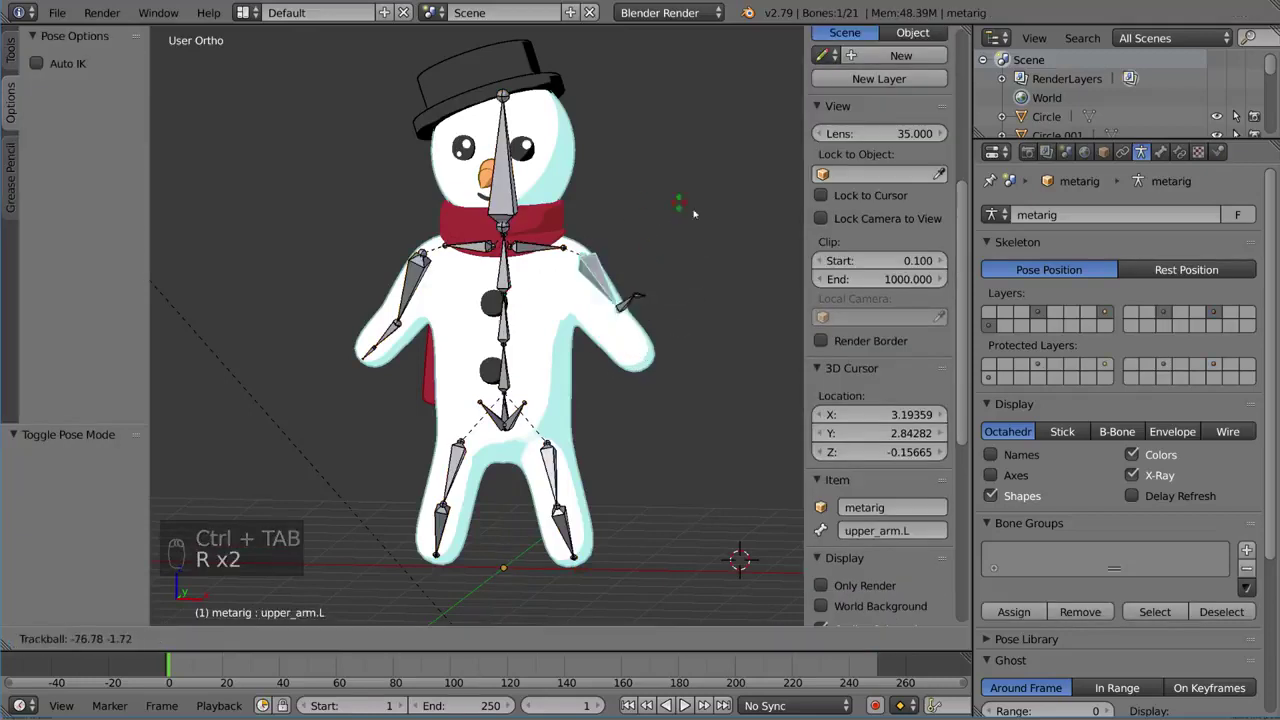
right_click(693, 298)
Try rotating the head, upper_arm.R and spine.001 bones without keeping any rotation, and return to Object Mode
right_click(506, 207)
key(r)
right_click(505, 205)
right_click(410, 285)
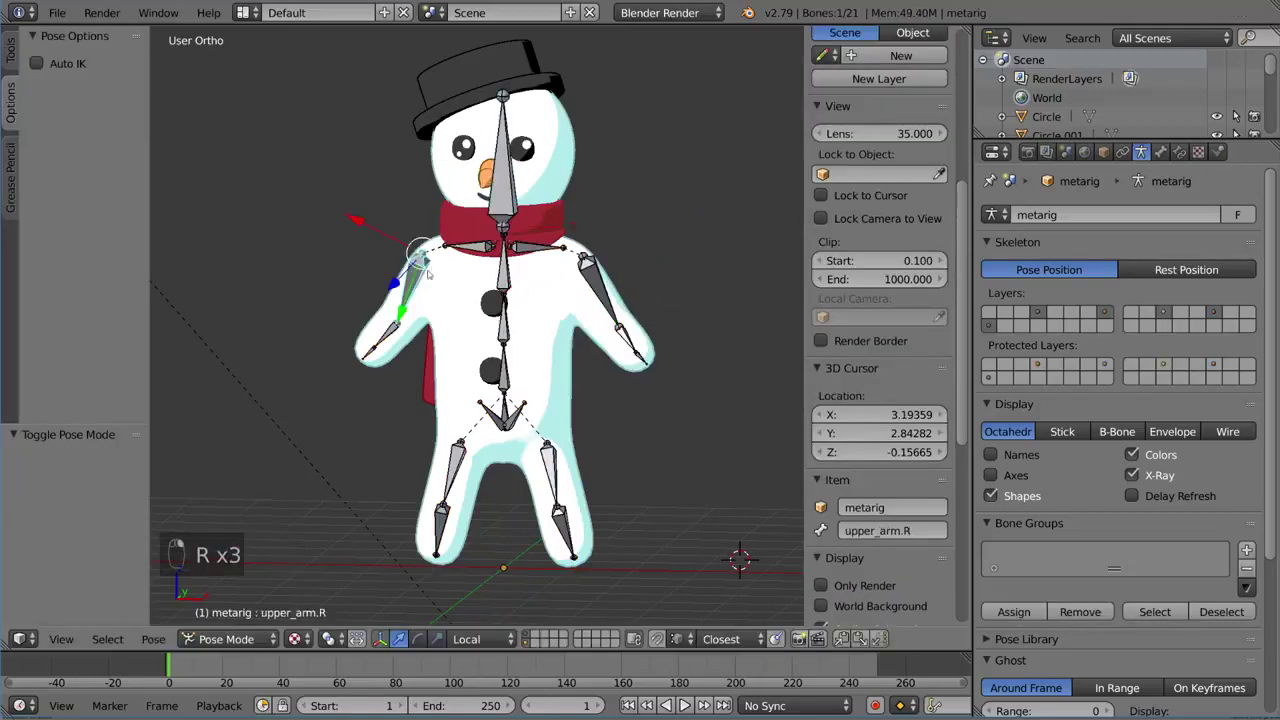
key(r)
right_click(552, 365)
right_click(507, 360)
key(r)
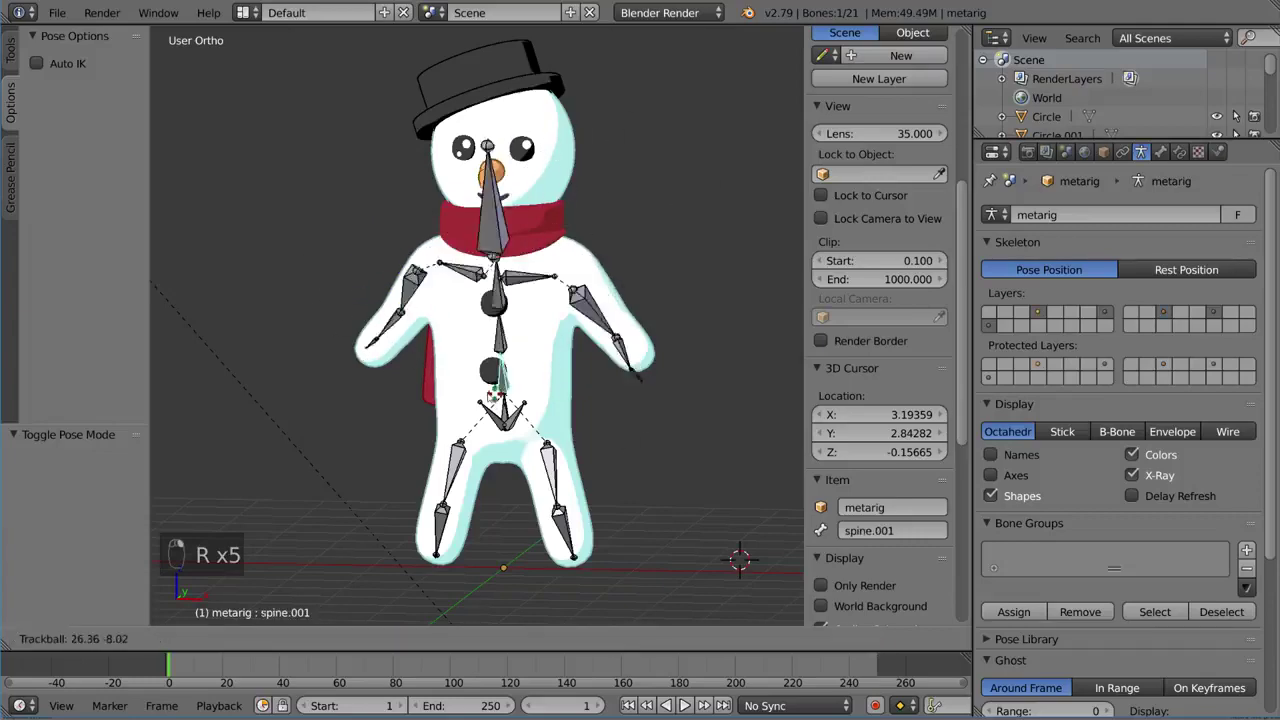
right_click(560, 168)
key(ctrl+Tab)
Parent the body, head, hat and scarf meshes to the metarig with automatic weights
shift+middle_drag(654, 353, 656, 293)
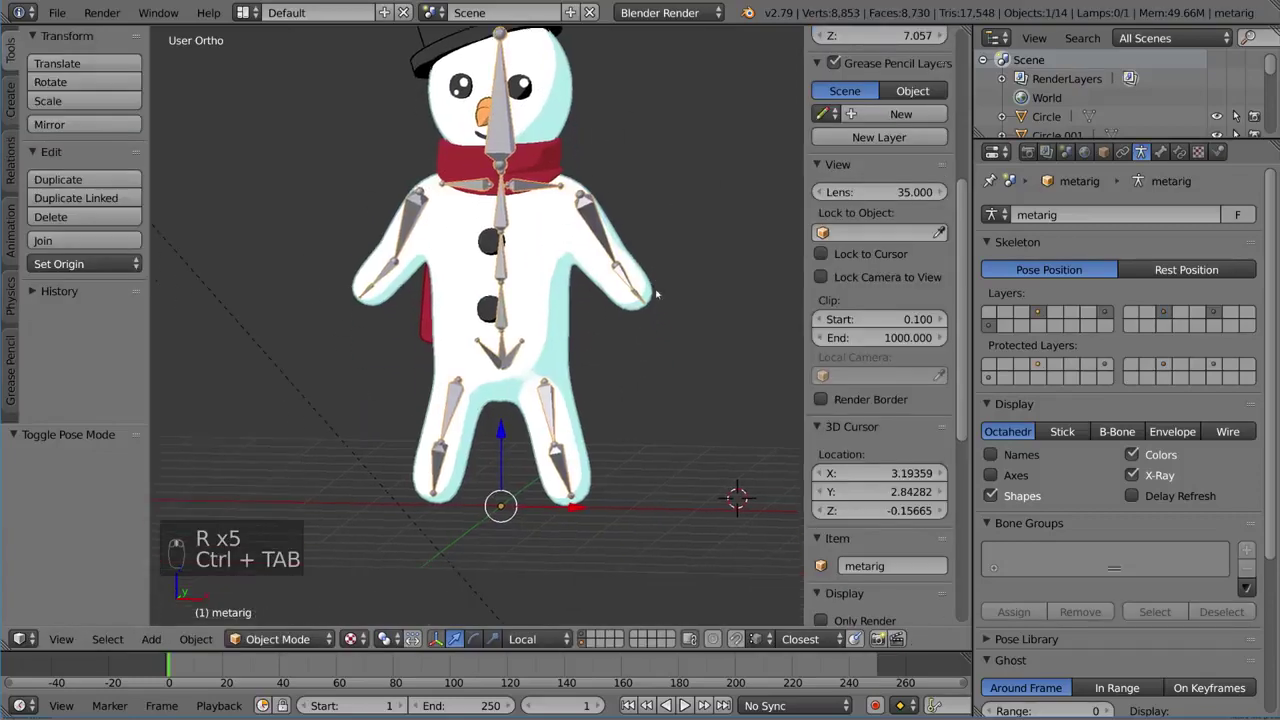
right_click(645, 290)
shift+right_click(591, 212)
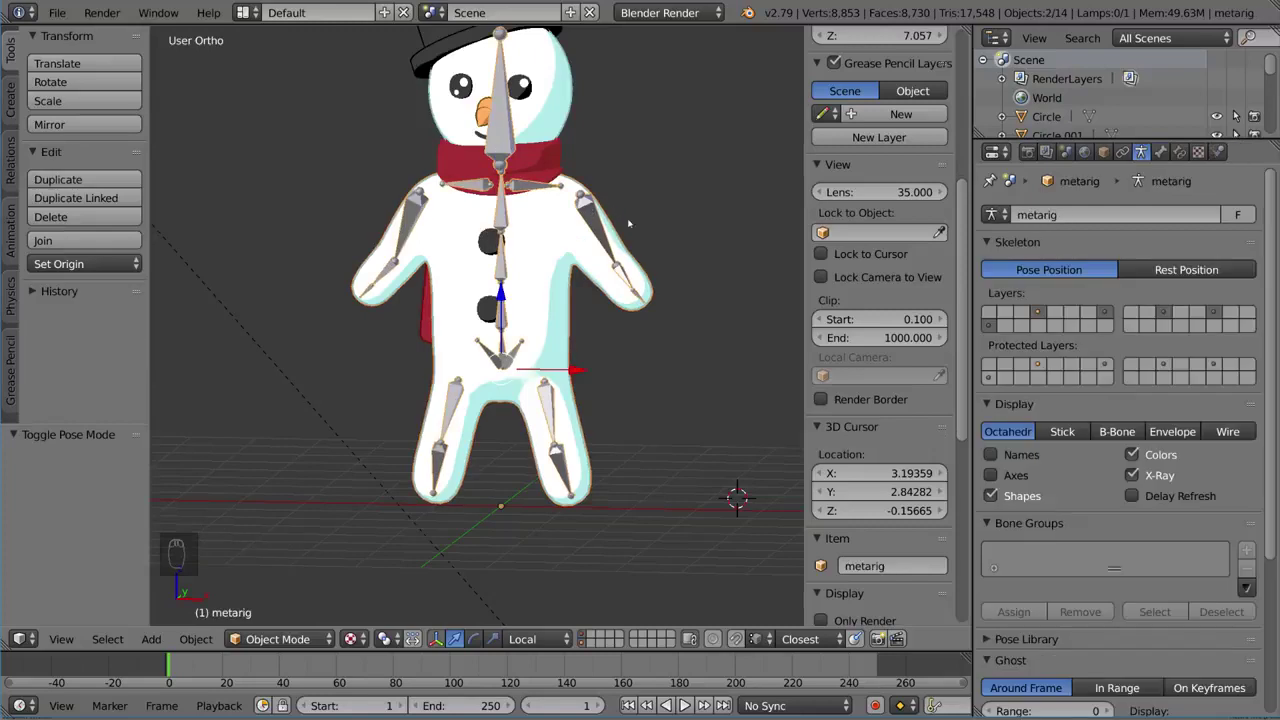
right_click(634, 257)
shift+right_click(565, 95)
shift+middle_drag(589, 183, 614, 253)
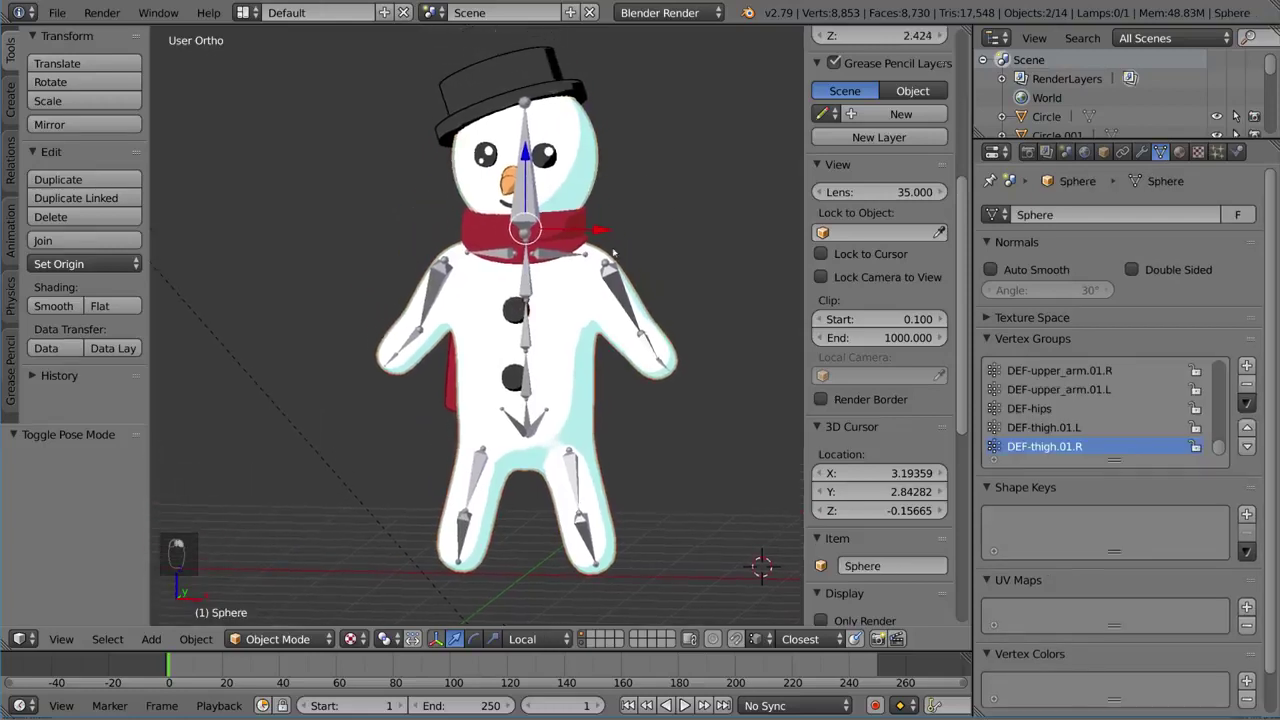
shift+right_click(565, 90)
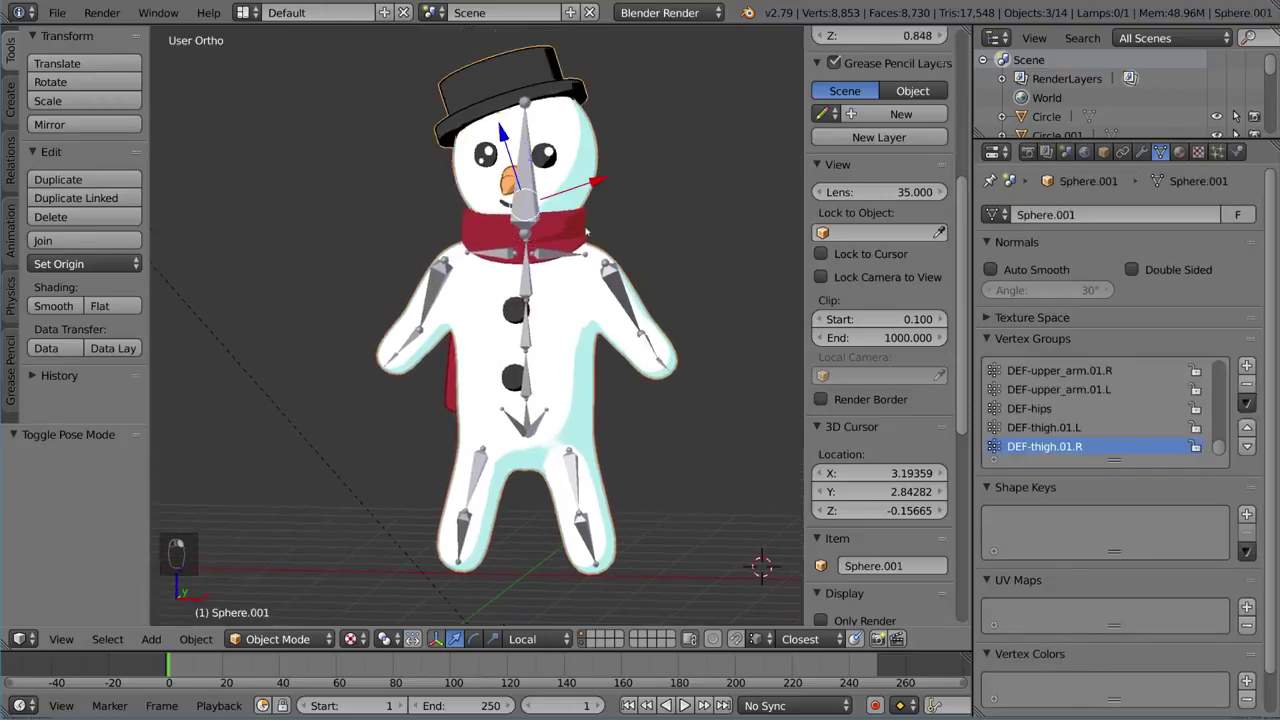
shift+right_click(652, 330)
shift+right_click(631, 306)
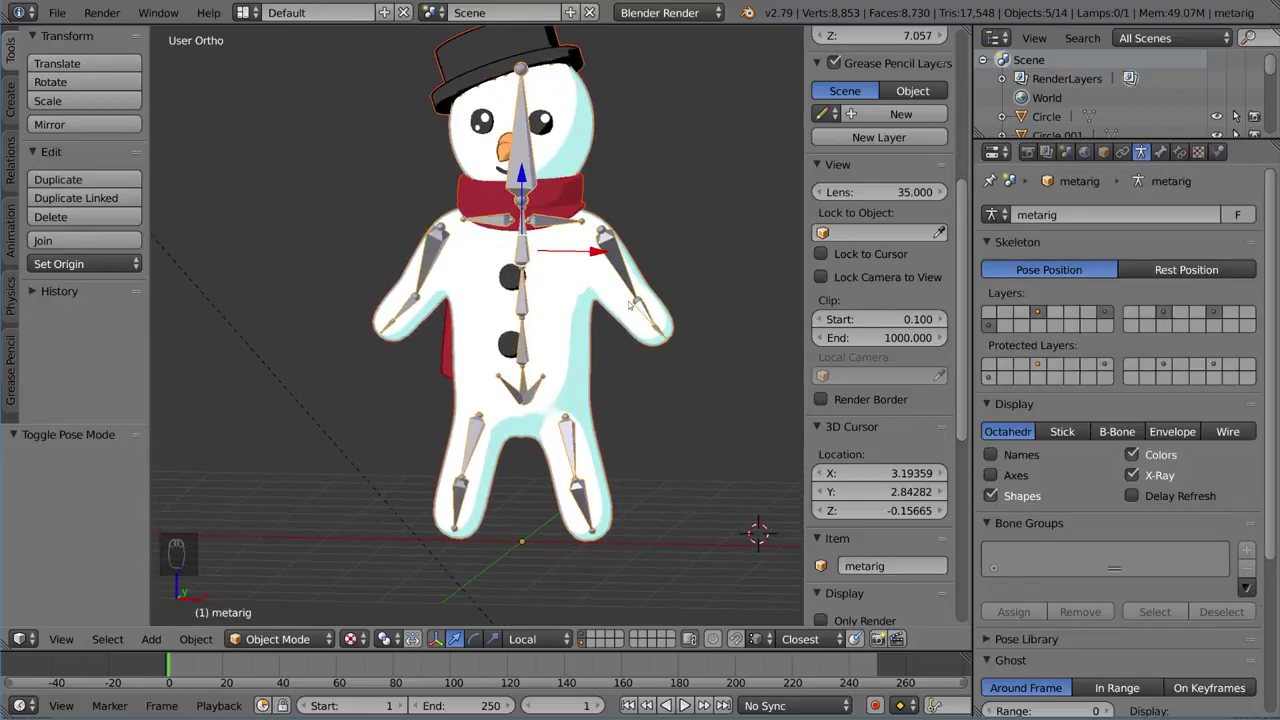
key(ctrl+p)
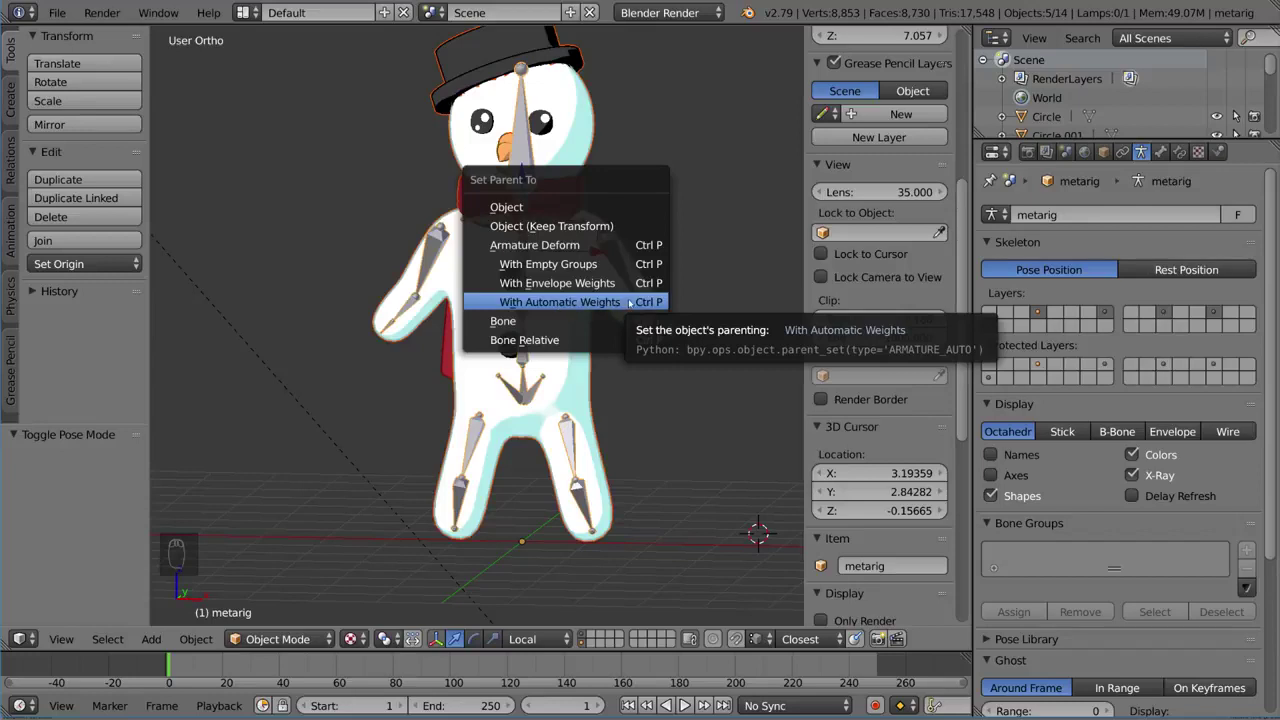
click(630, 302)
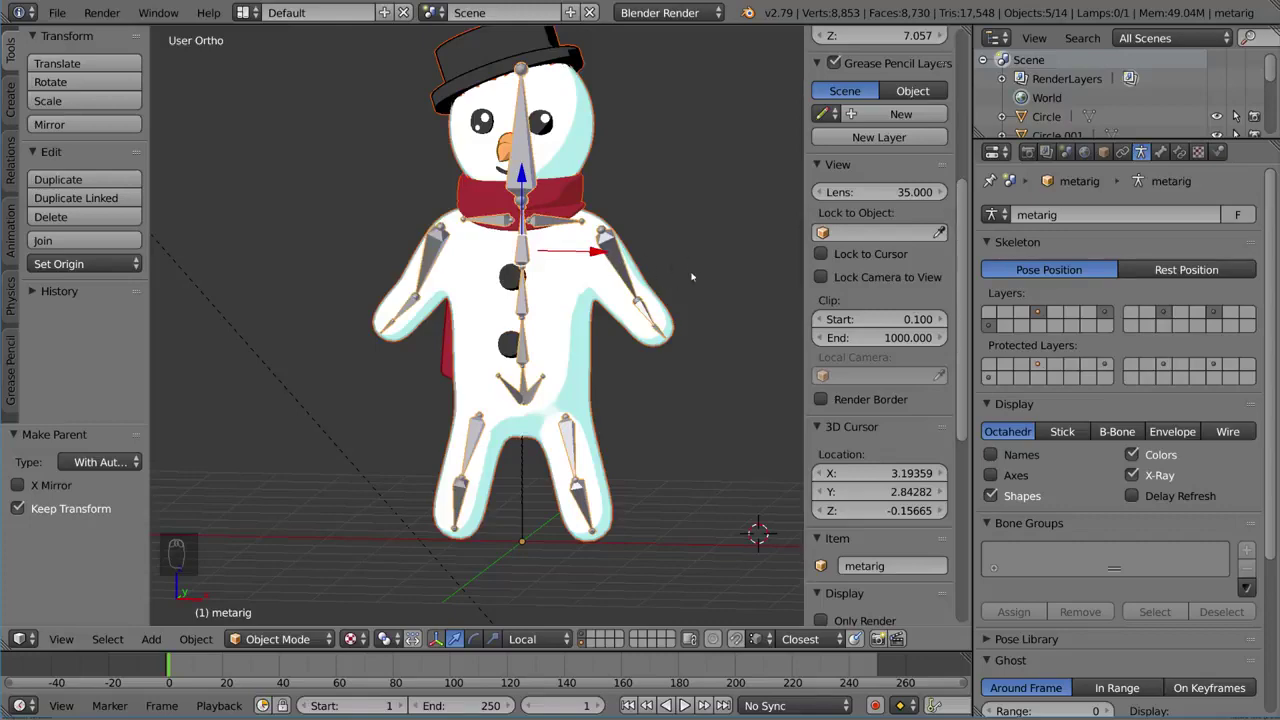
Put the metarig in Pose Mode and test the arm deformation by trial-rotating upper_arm.L, forearm.L and upper_arm.R
right_click(618, 256)
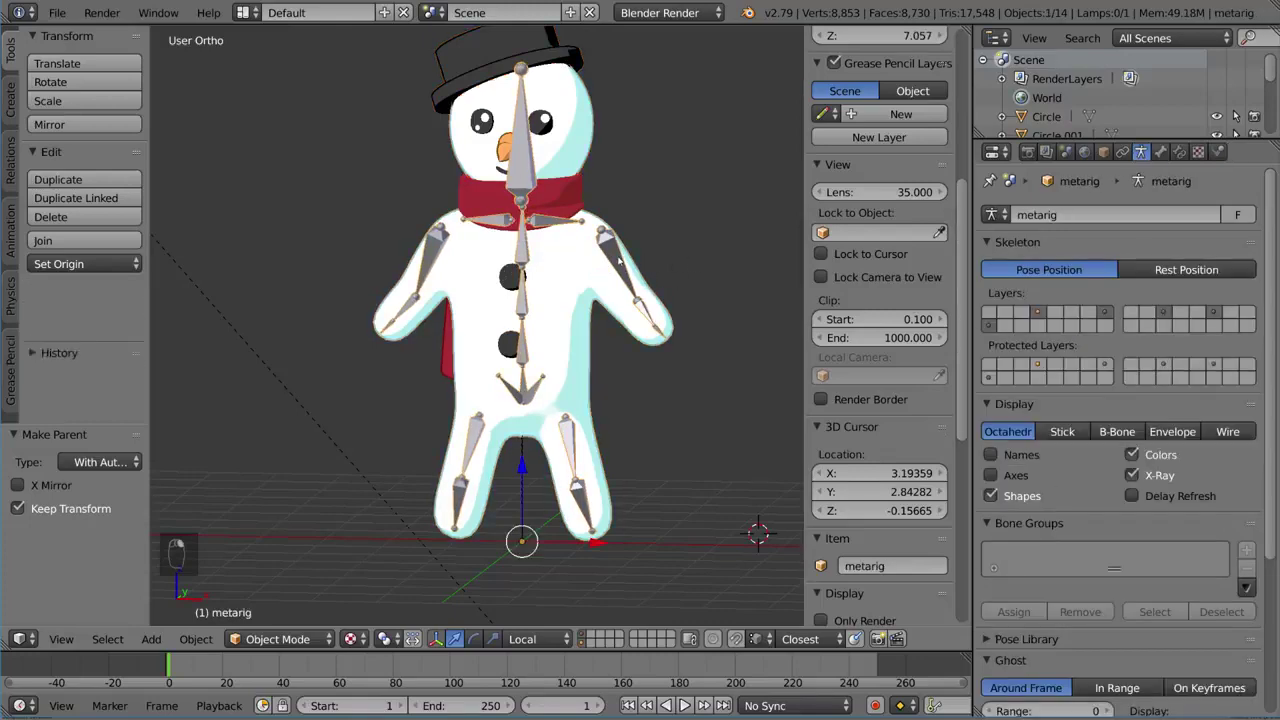
key(ctrl+Tab)
right_click(625, 268)
scroll(680, 280, up, 4)
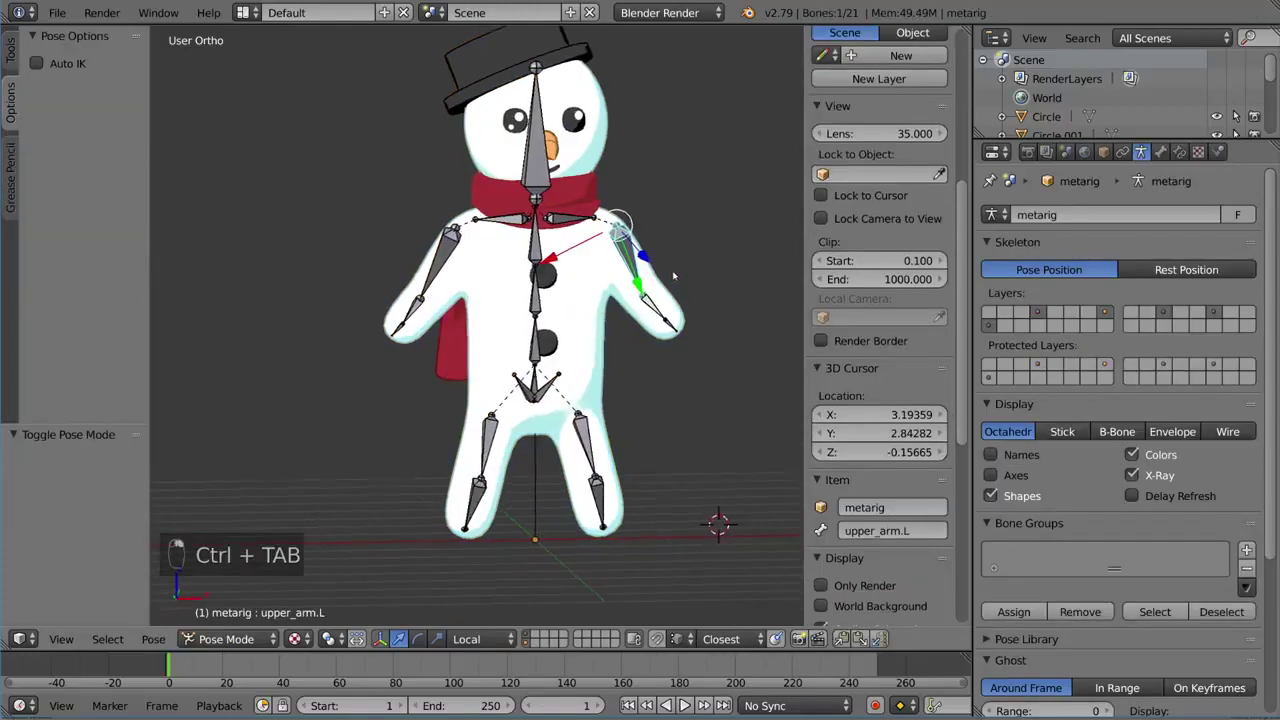
mouse_move(678, 274)
shift+middle_down()
mouse_move(671, 299)
mouse_move(677, 277)
shift+middle_up()
key(r)
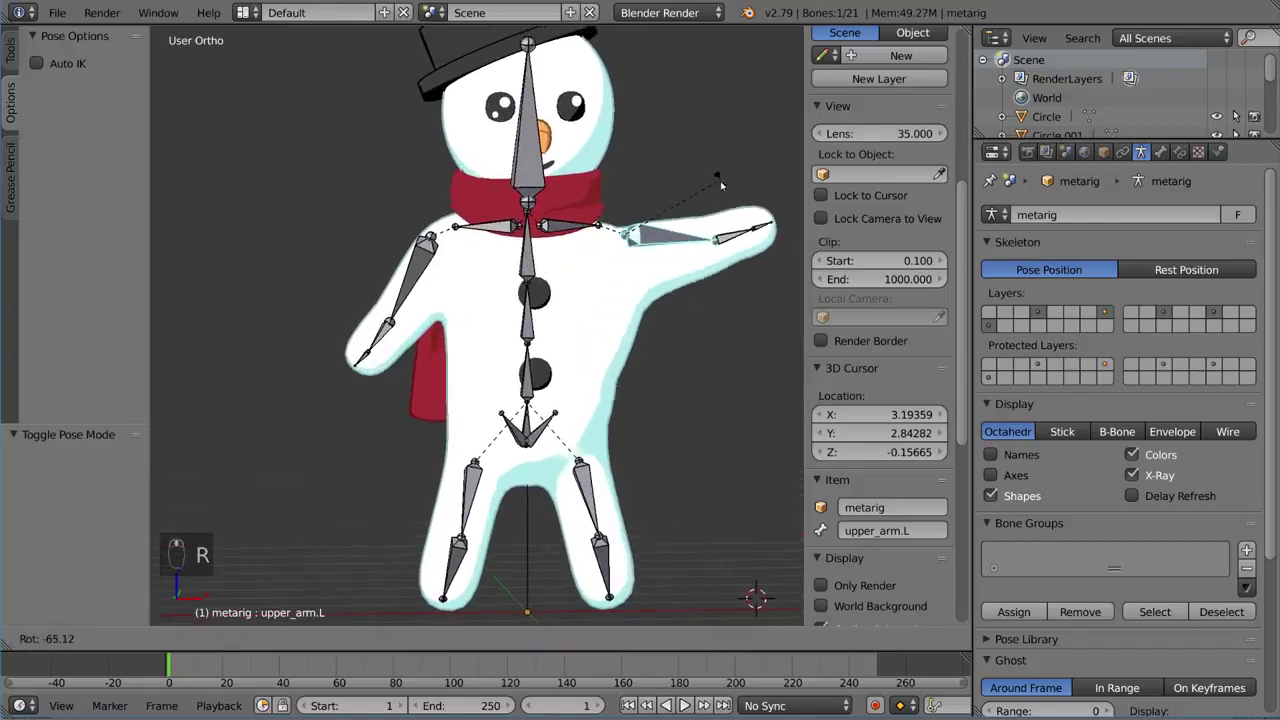
click(700, 240)
right_click(684, 340)
key(r)
key(r)
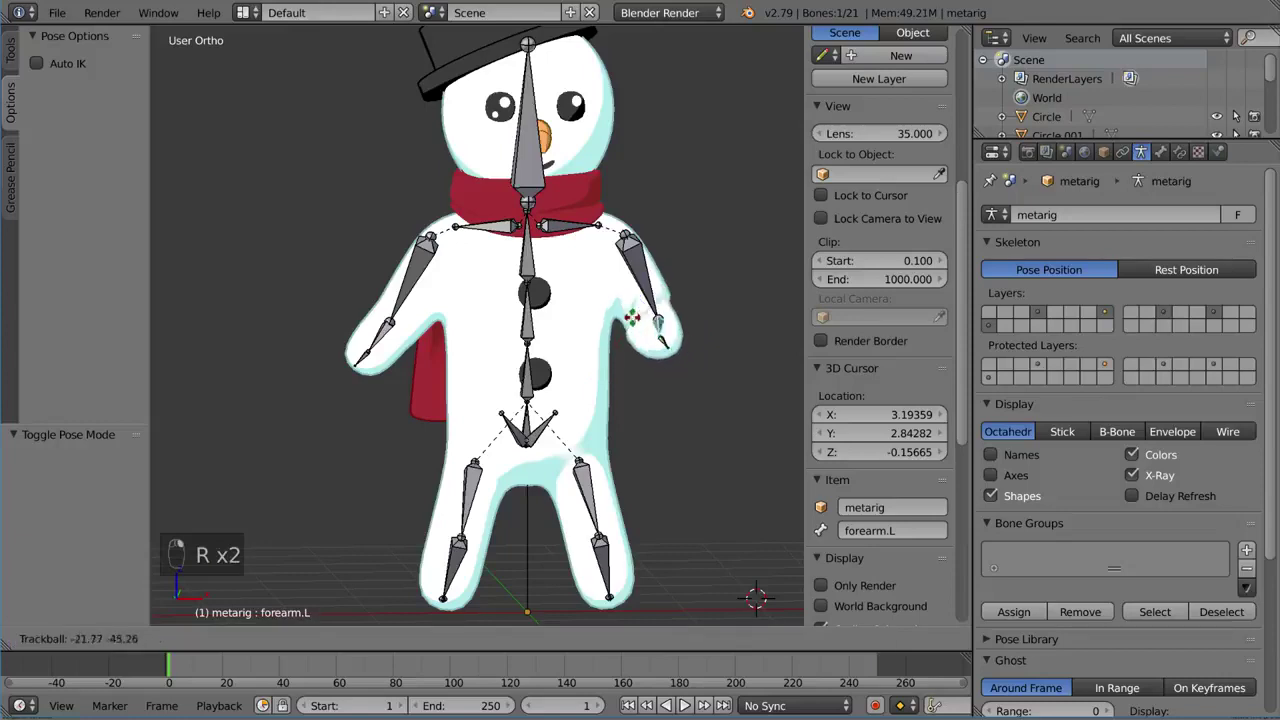
click(655, 354)
right_click(421, 275)
key(r)
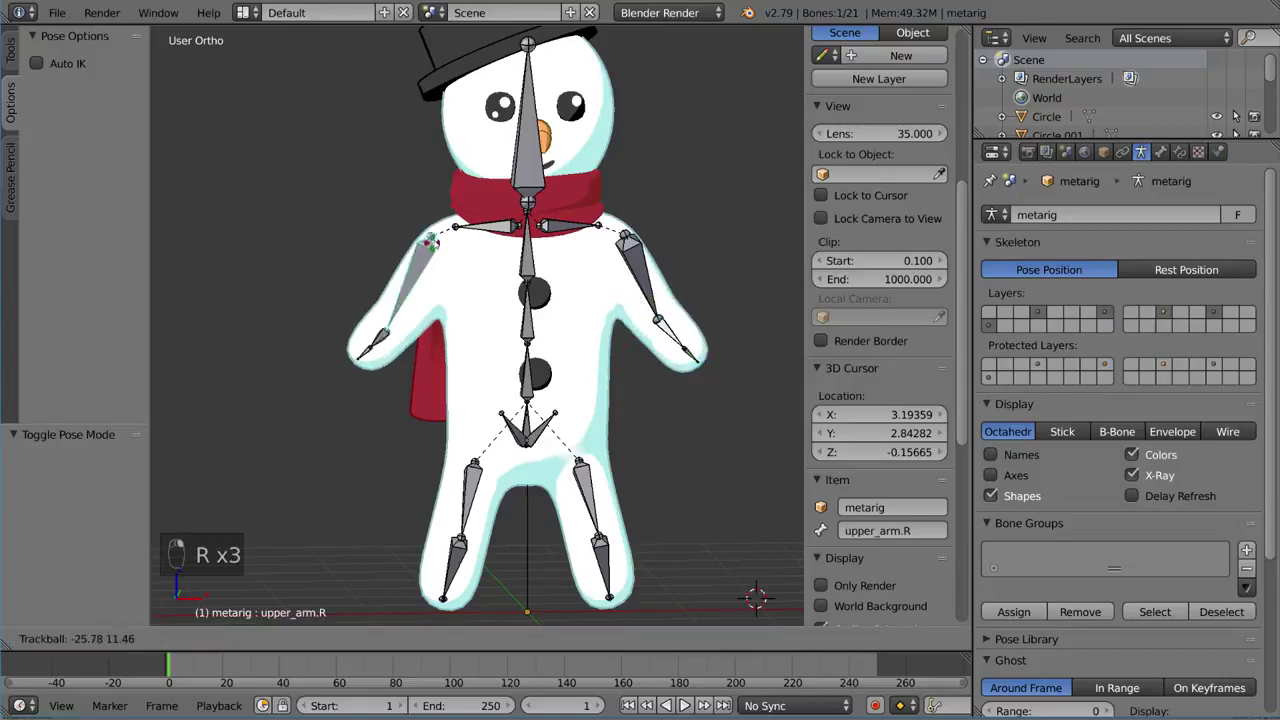
right_click(483, 279)
Test the leg deformation by trial-rotating the thigh.R and thigh.L bones without keeping the rotations
right_click(475, 478)
key(r)
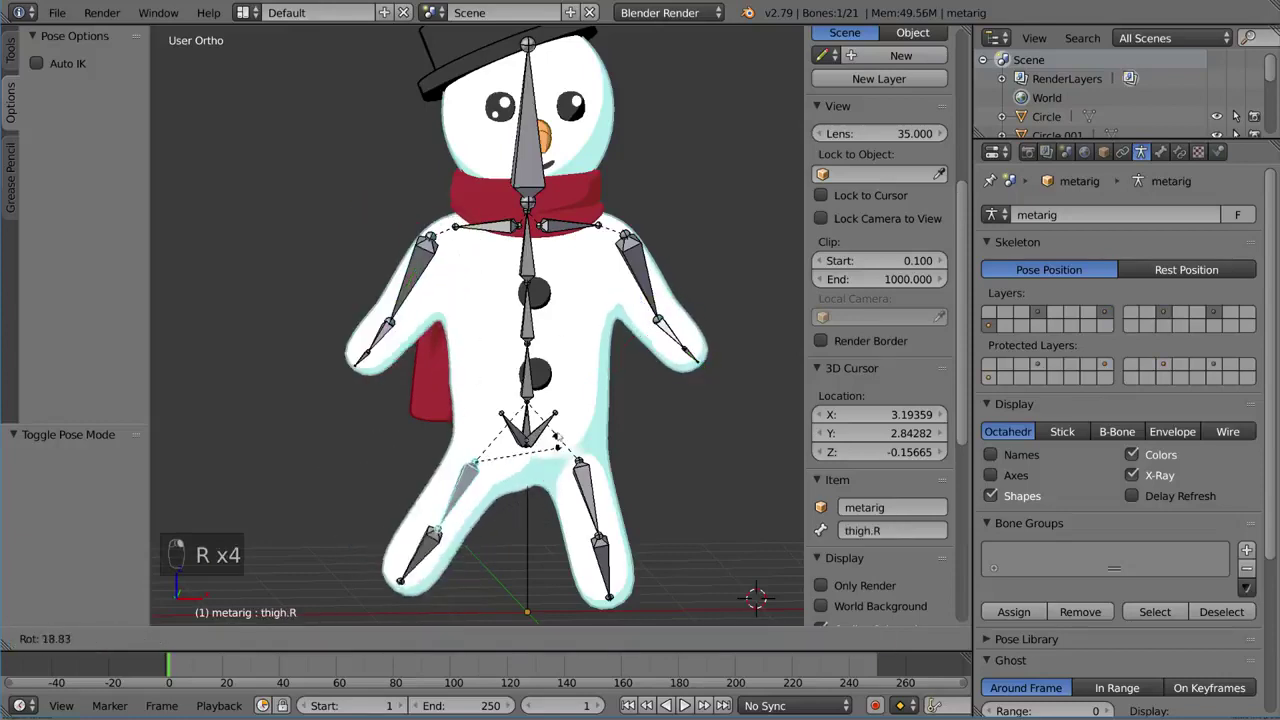
right_click(578, 452)
right_click(580, 455)
key(r)
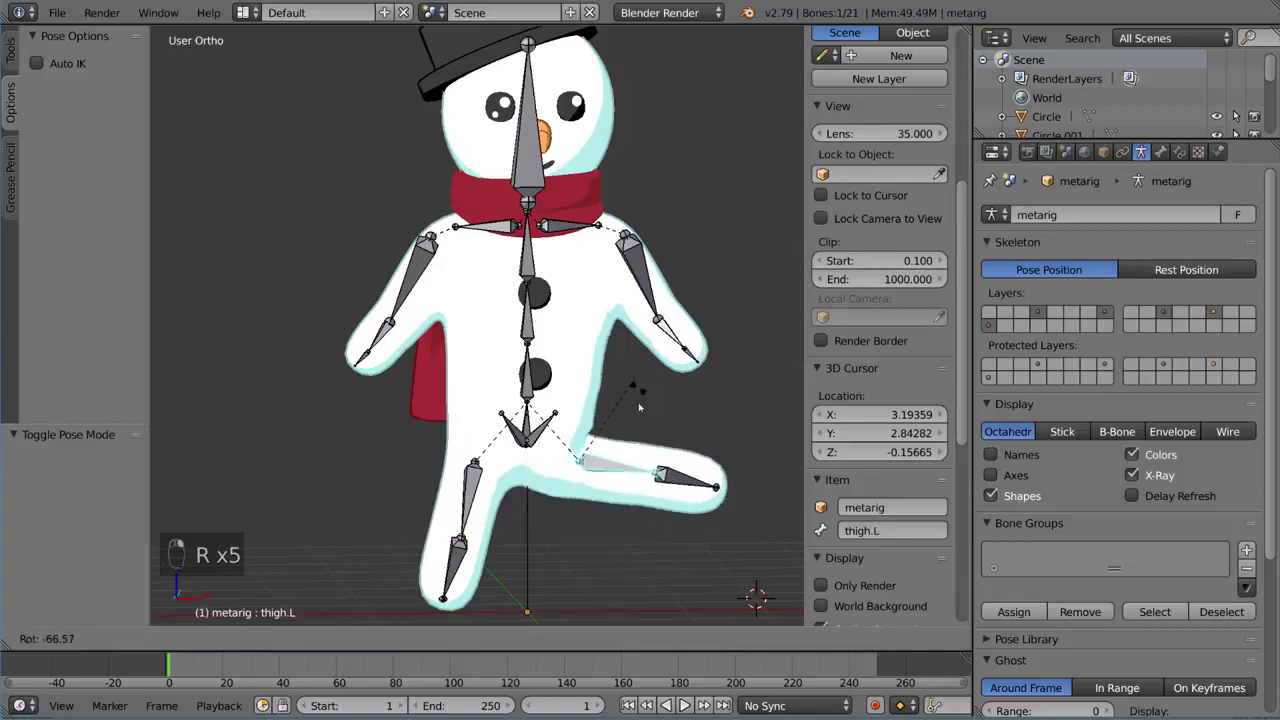
right_click(624, 483)
key(r)
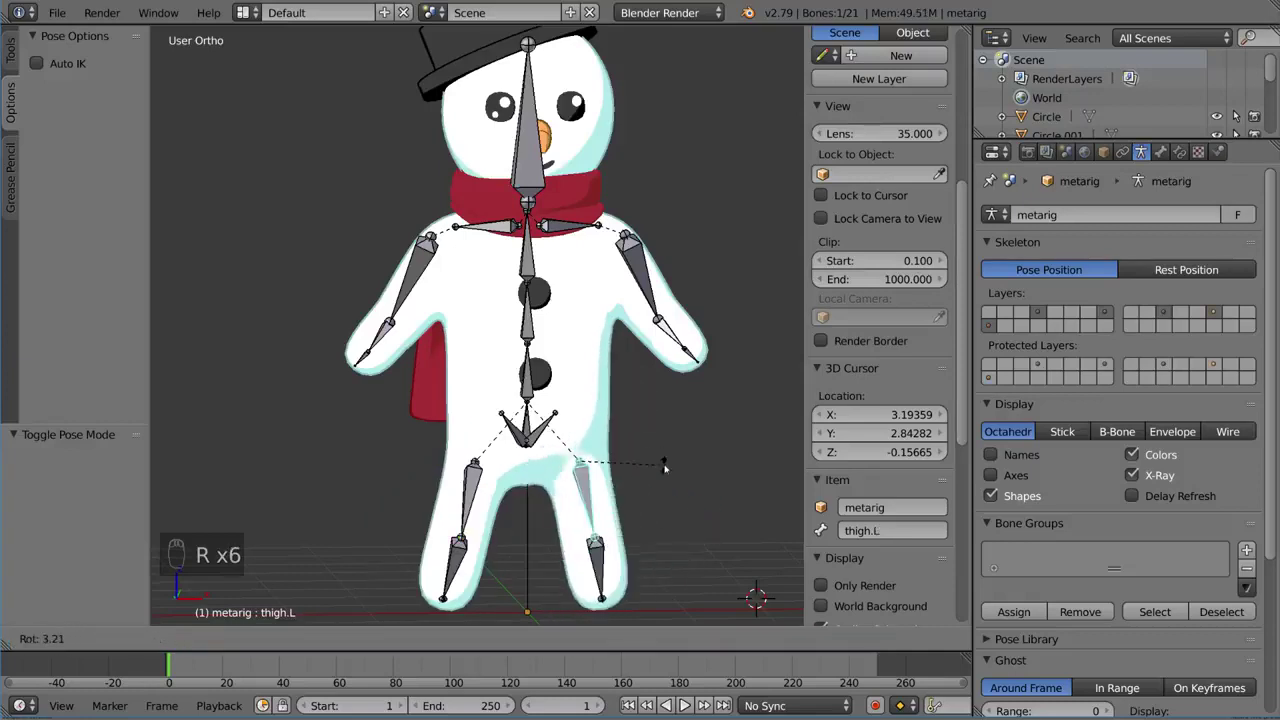
right_click(576, 426)
Try rotating the pelvis.L bone and moving the base spine bone to test how the snowman follows
right_click(549, 426)
key(r)
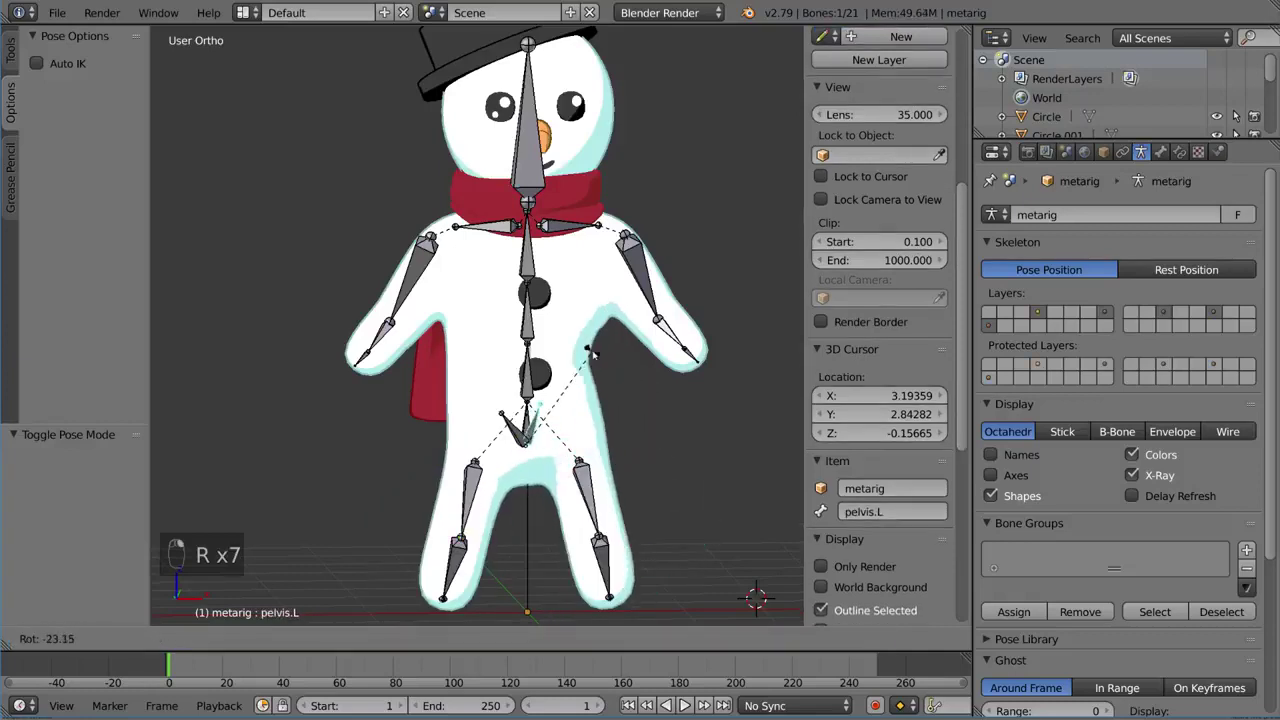
right_click(610, 392)
key(g)
right_click(595, 385)
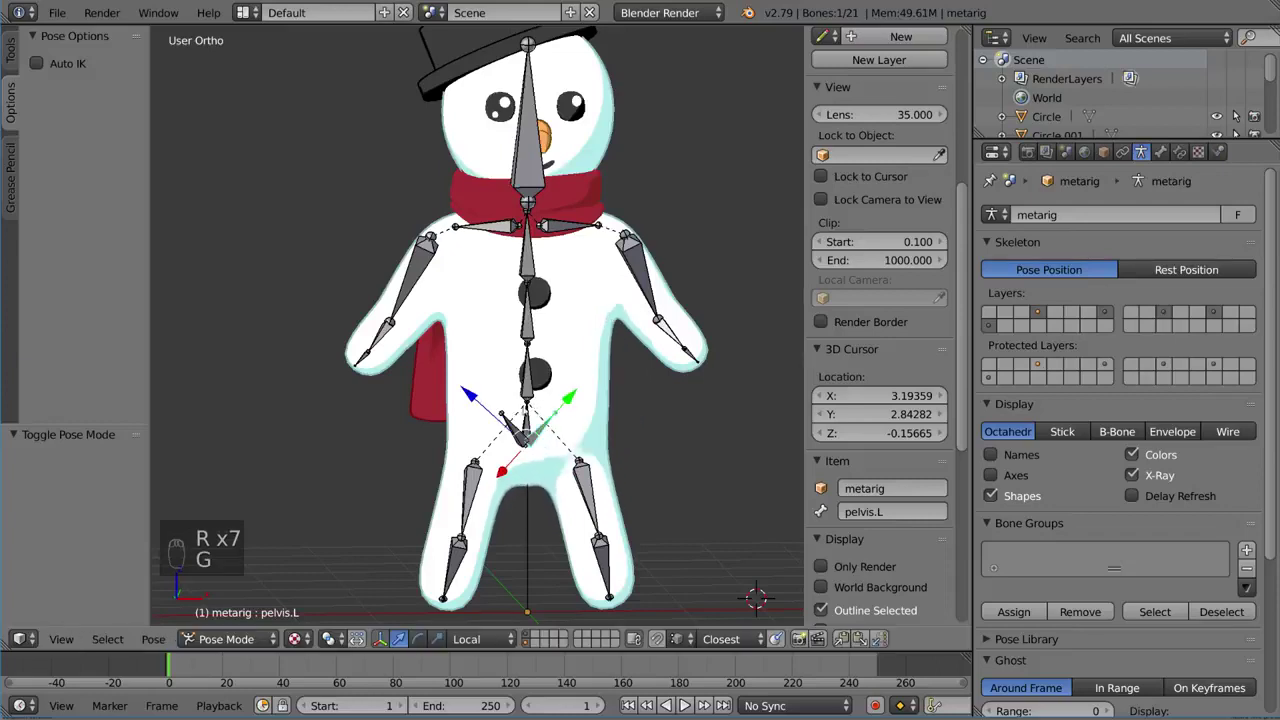
right_click(527, 400)
key(g)
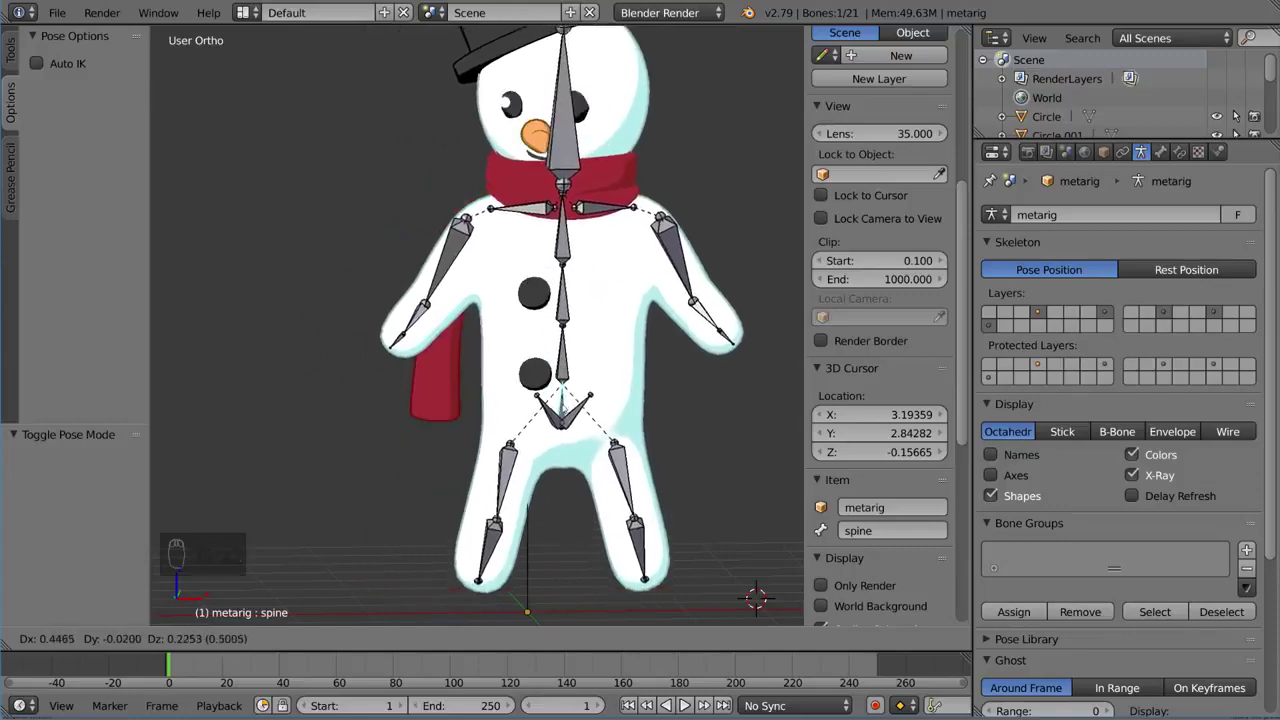
right_click(571, 309)
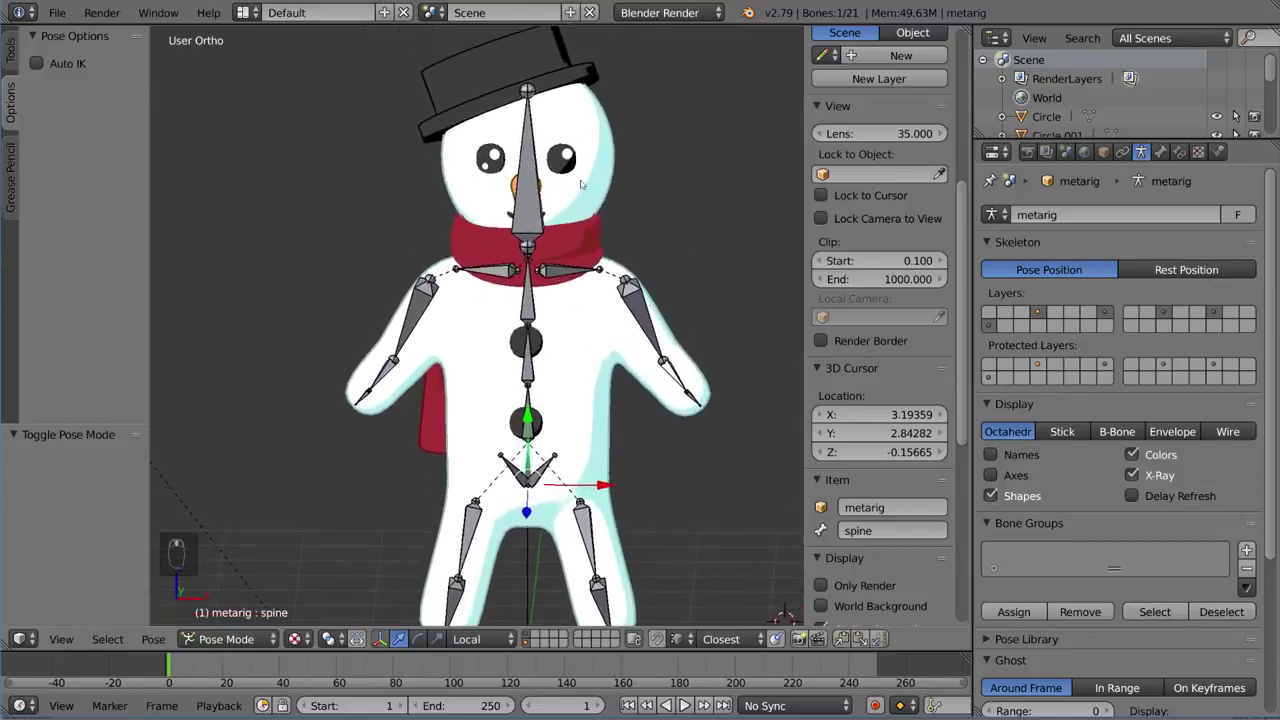
Select the head bone spine.006 in Pose Mode and return the metarig to Object Mode
middle_drag(581, 184, 519, 148)
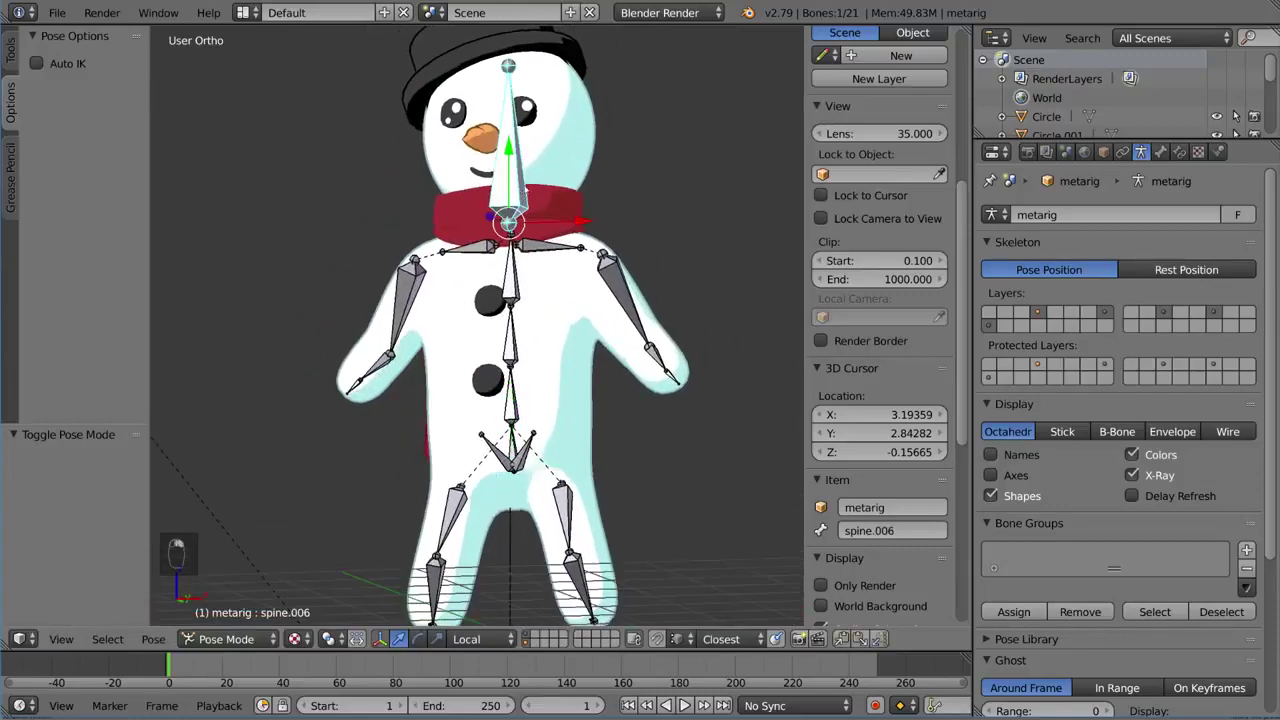
scroll(531, 186, up, 4)
key(ctrl+Tab)
Select the snowman's eyes, nose and mouth objects together
scroll(570, 324, up, 1)
right_click(596, 292)
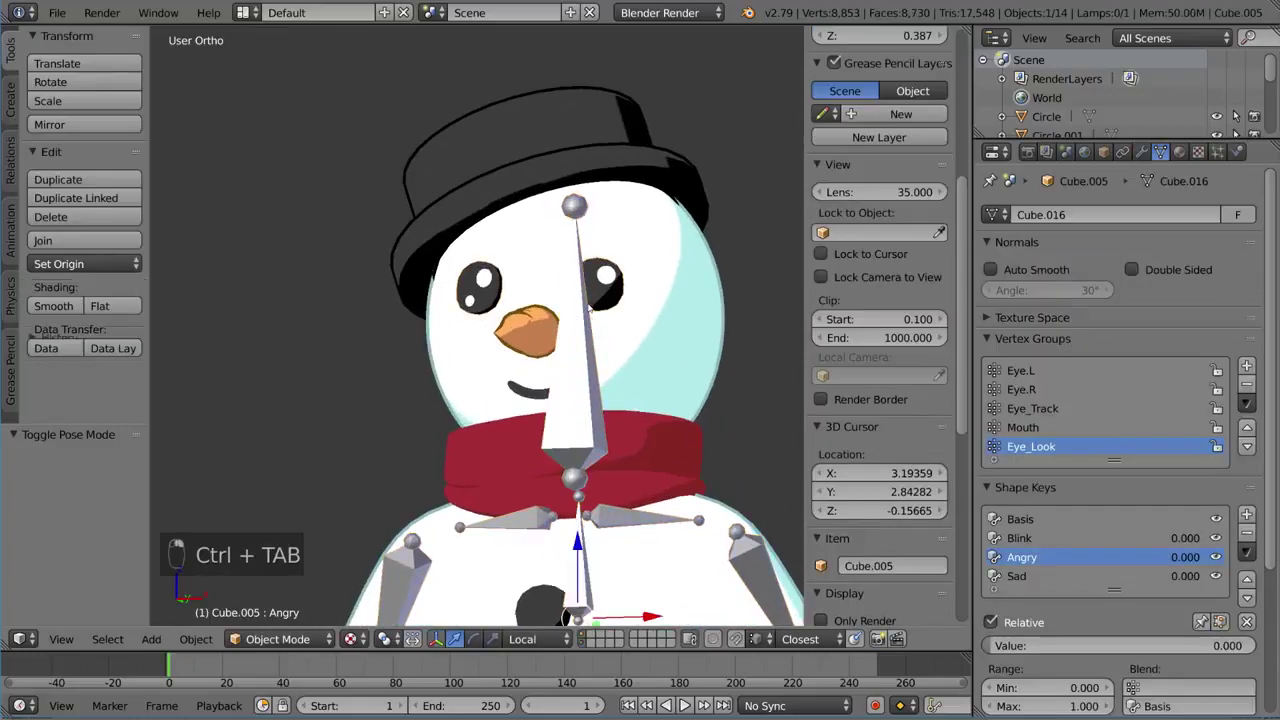
shift+middle_drag(588, 298, 570, 304)
scroll(550, 320, up, 1)
shift+right_click(518, 340)
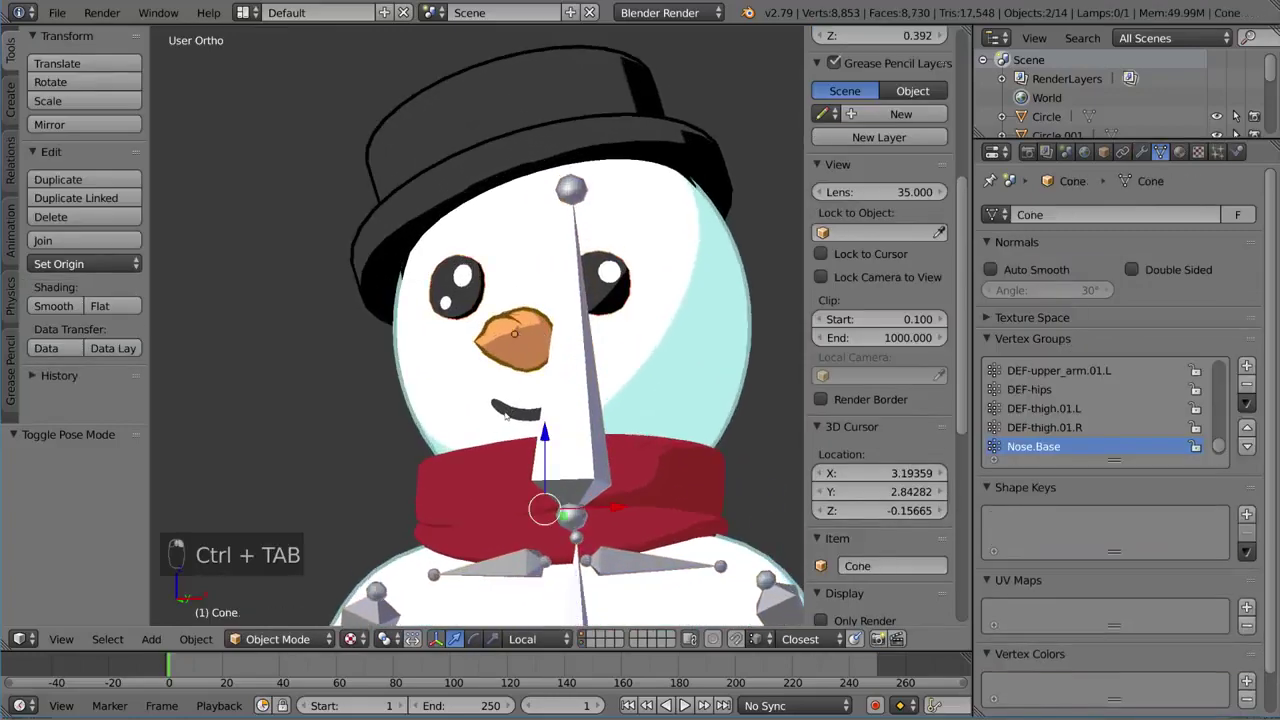
right_click(507, 414)
middle_drag(507, 414, 553, 370)
Parent the eyes, nose and mouth to the metarig's head bone using the Bone option, and restore Object Mode with textured shading
right_click(574, 362)
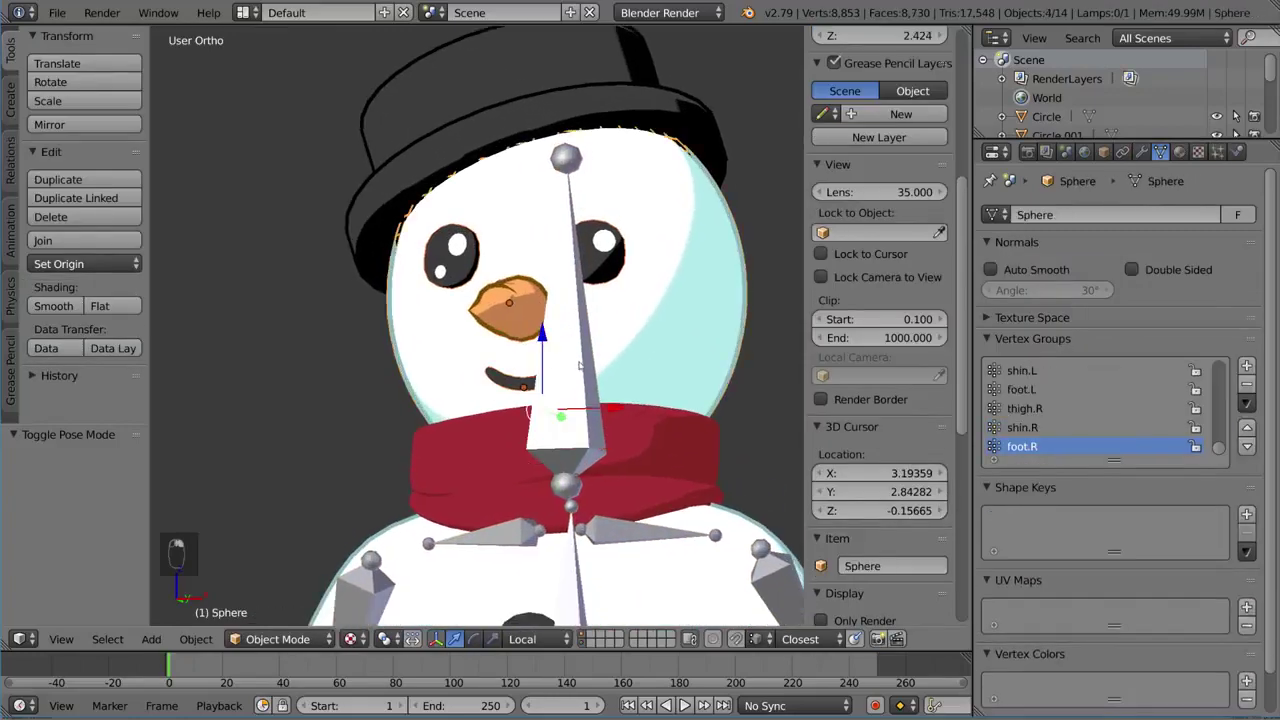
key(z)
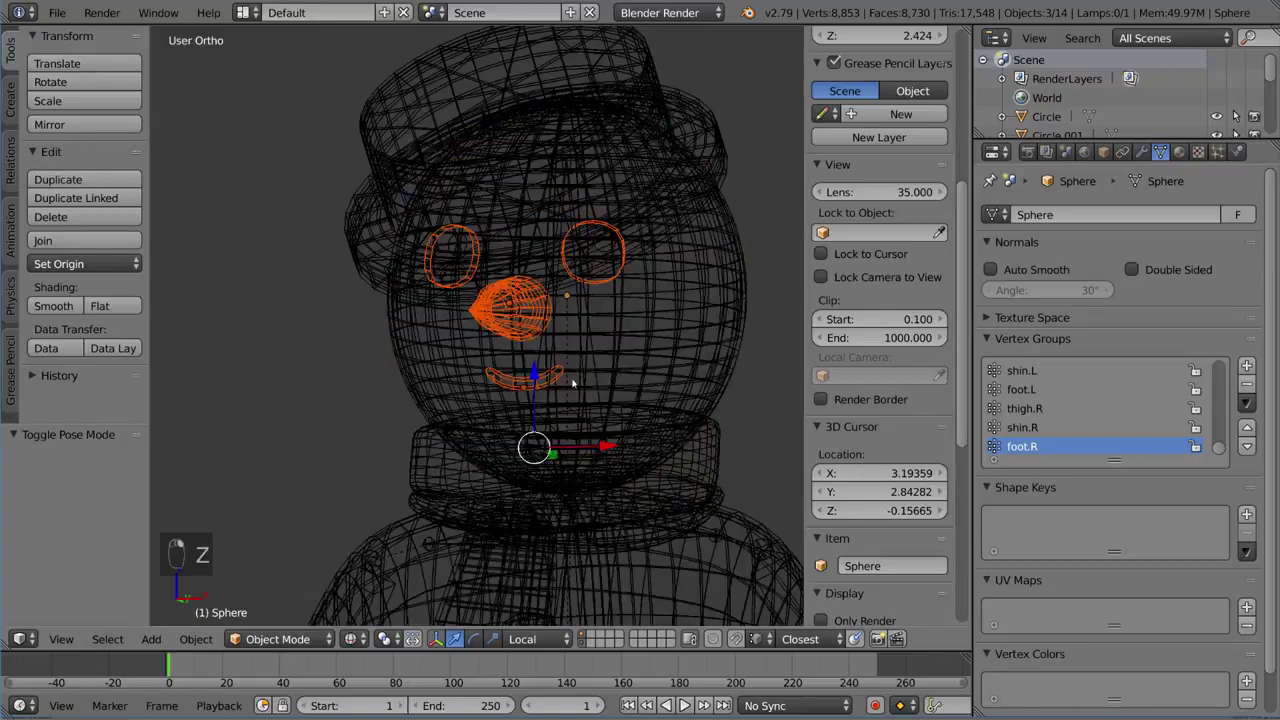
right_click(573, 382)
key(ctrl+Tab)
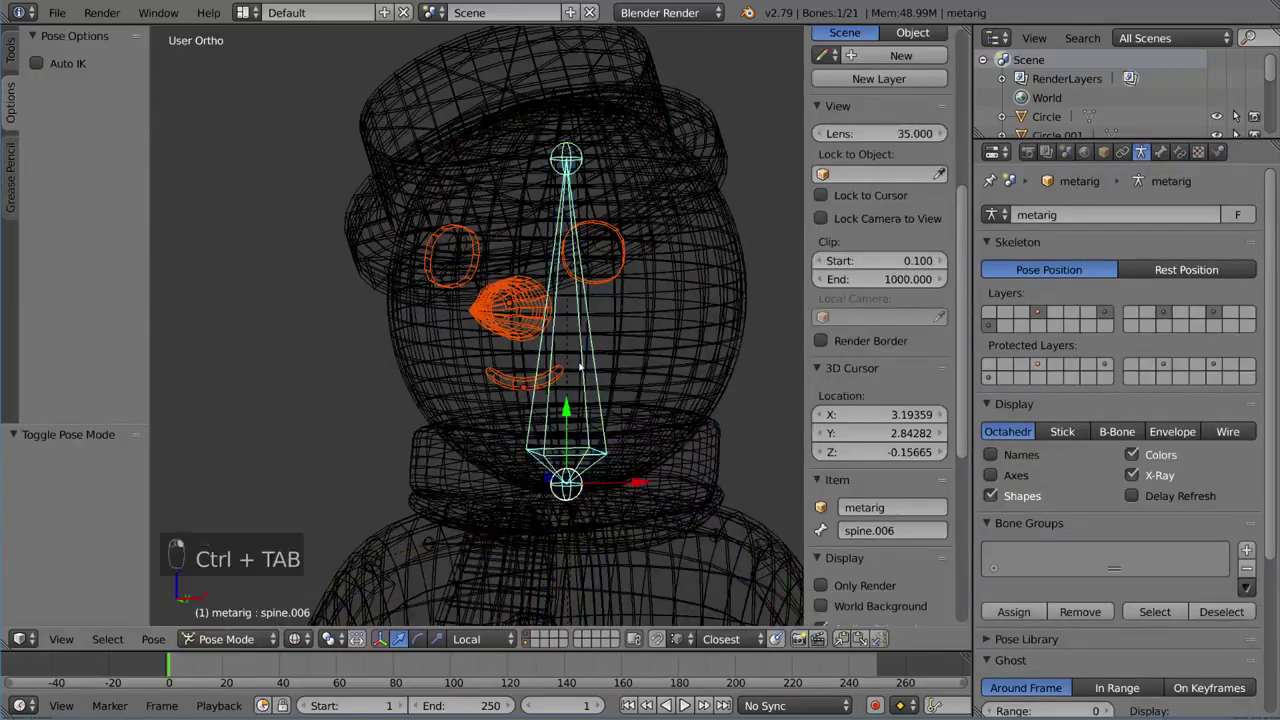
key(ctrl+p)
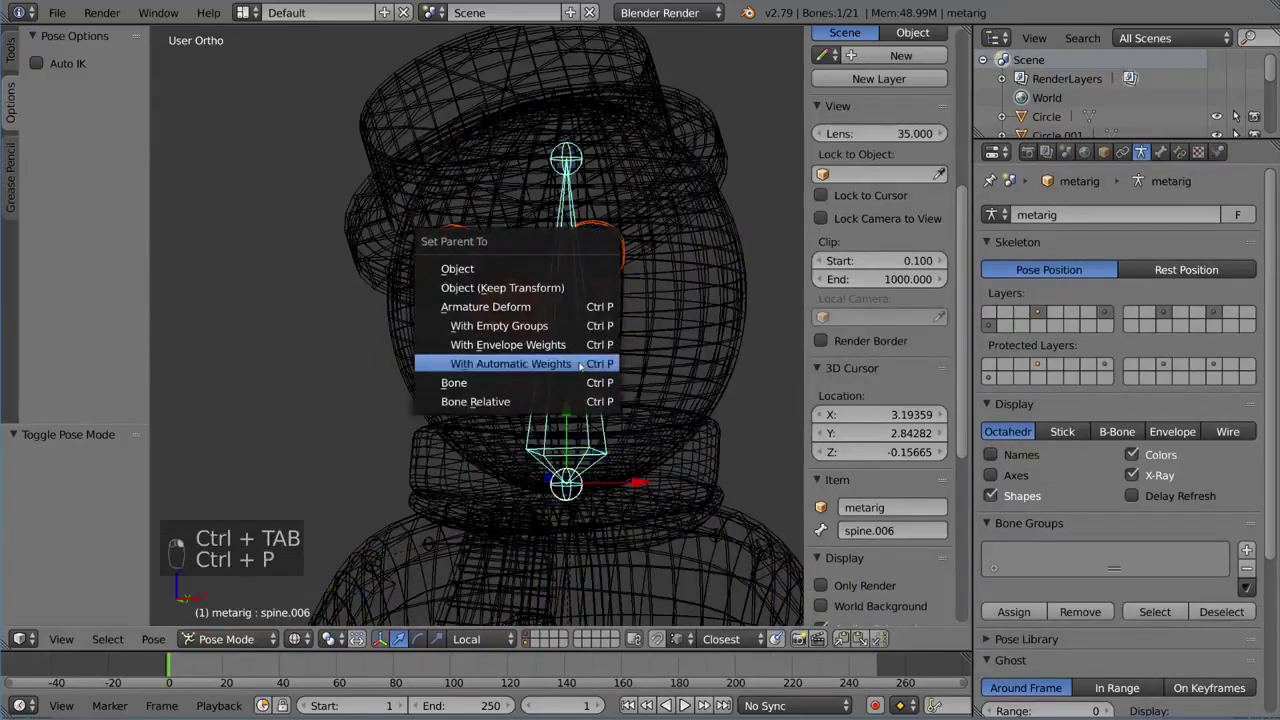
click(530, 381)
key(ctrl+Tab)
key(z)
key(alt+z)
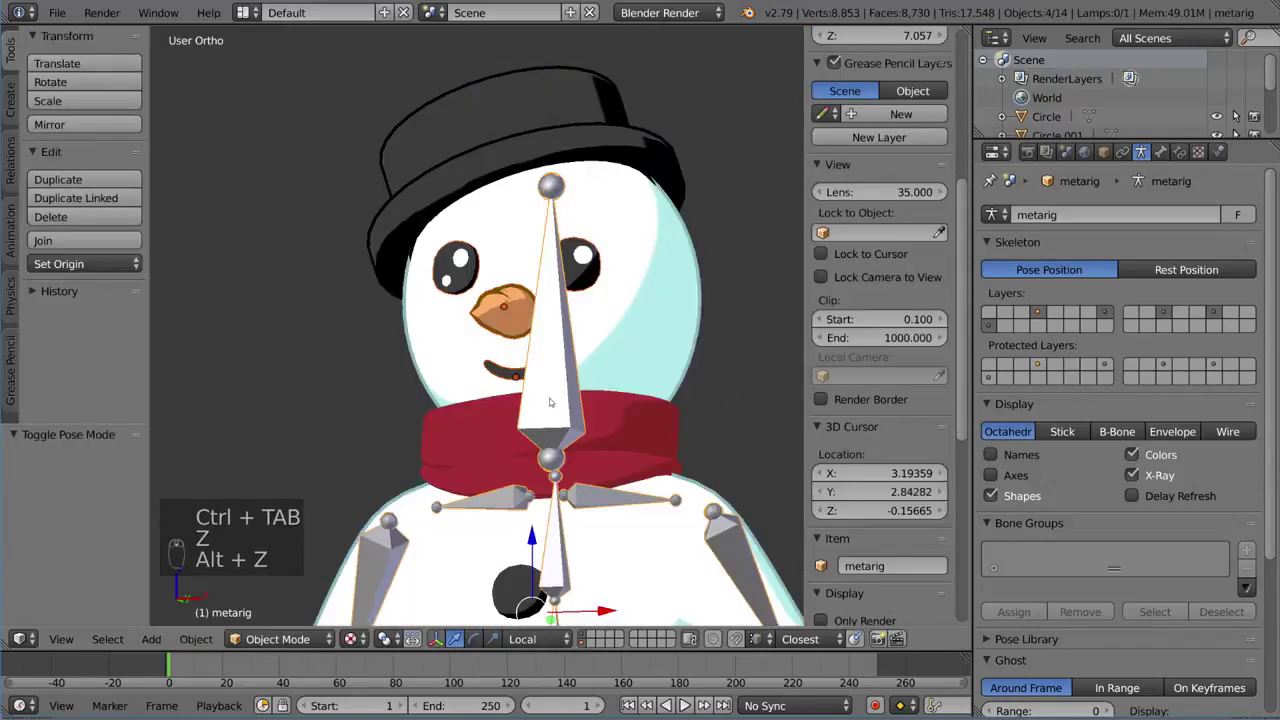
Select the metarig, enter Pose Mode with textured shading and try rotating the head bone spine.006 to test the facial features
key(z)
right_click(731, 525)
right_click(582, 428)
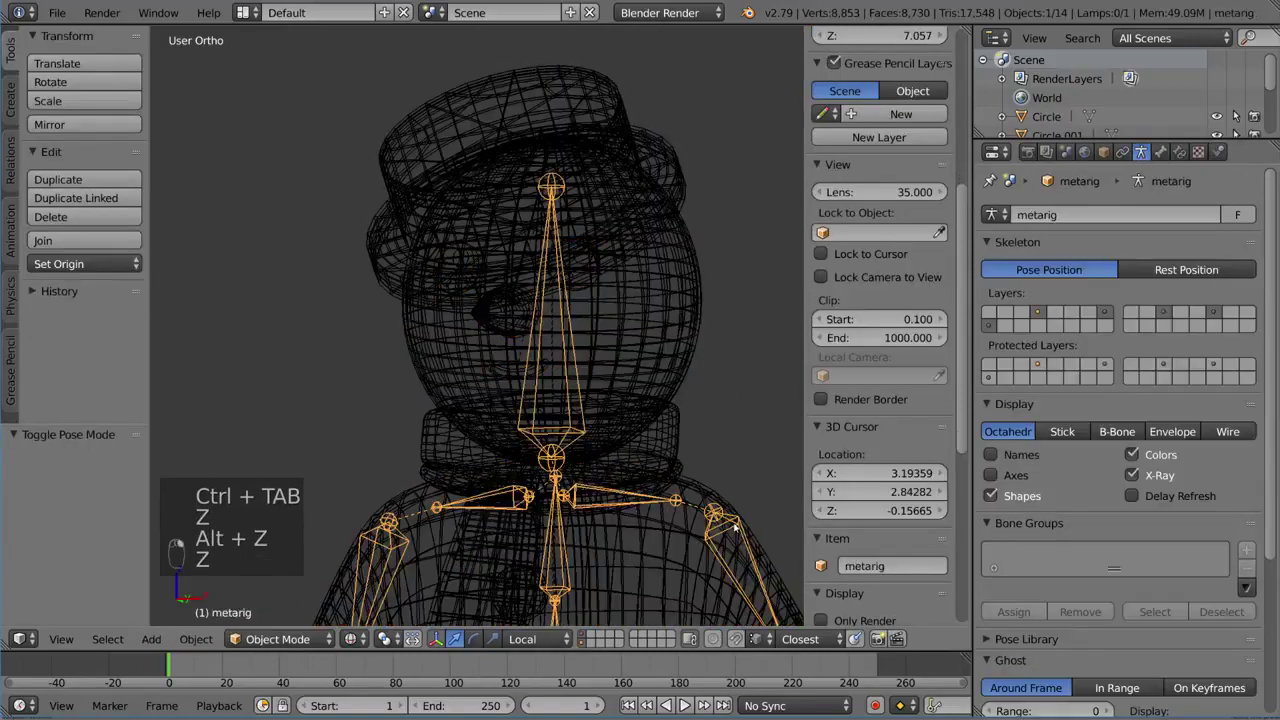
key(ctrl+Tab)
key(z)
key(alt+z)
scroll(575, 392, down, 5)
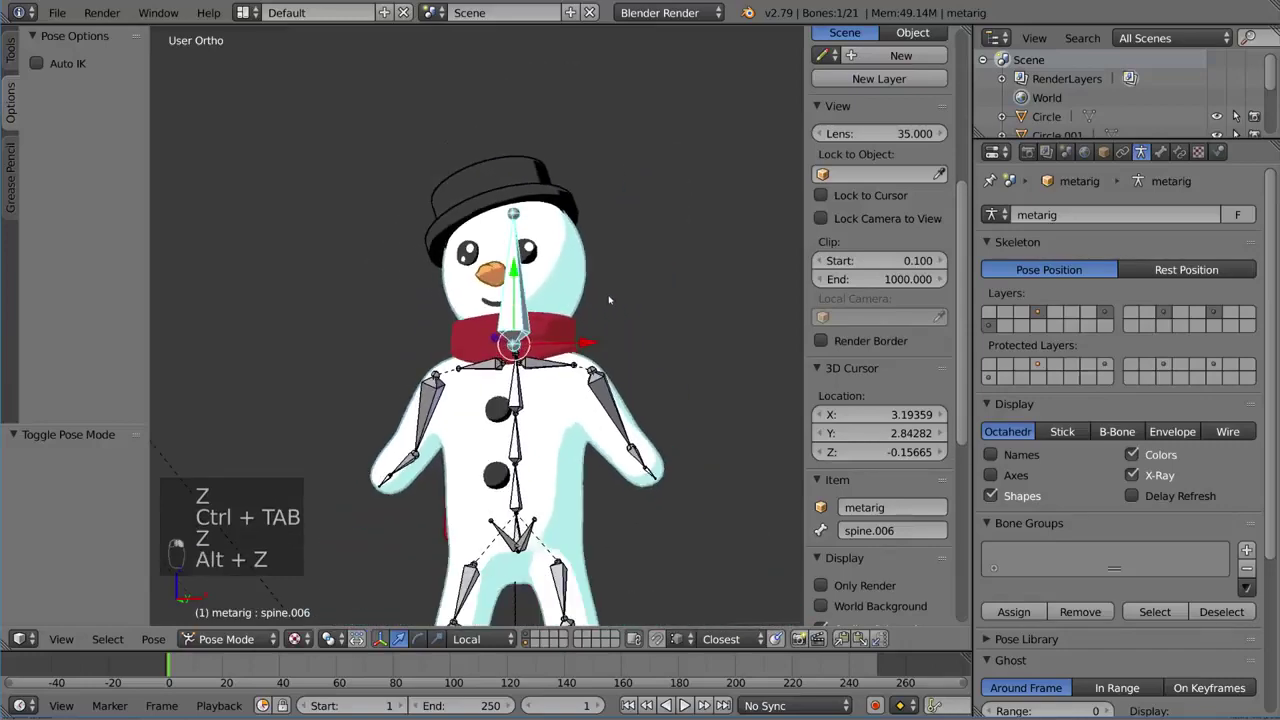
key(r)
key(r)
right_click(609, 266)
Return to Object Mode and select the highlight circles of both eyes, using solid shading to reach them
shift+middle_drag(609, 266, 609, 375)
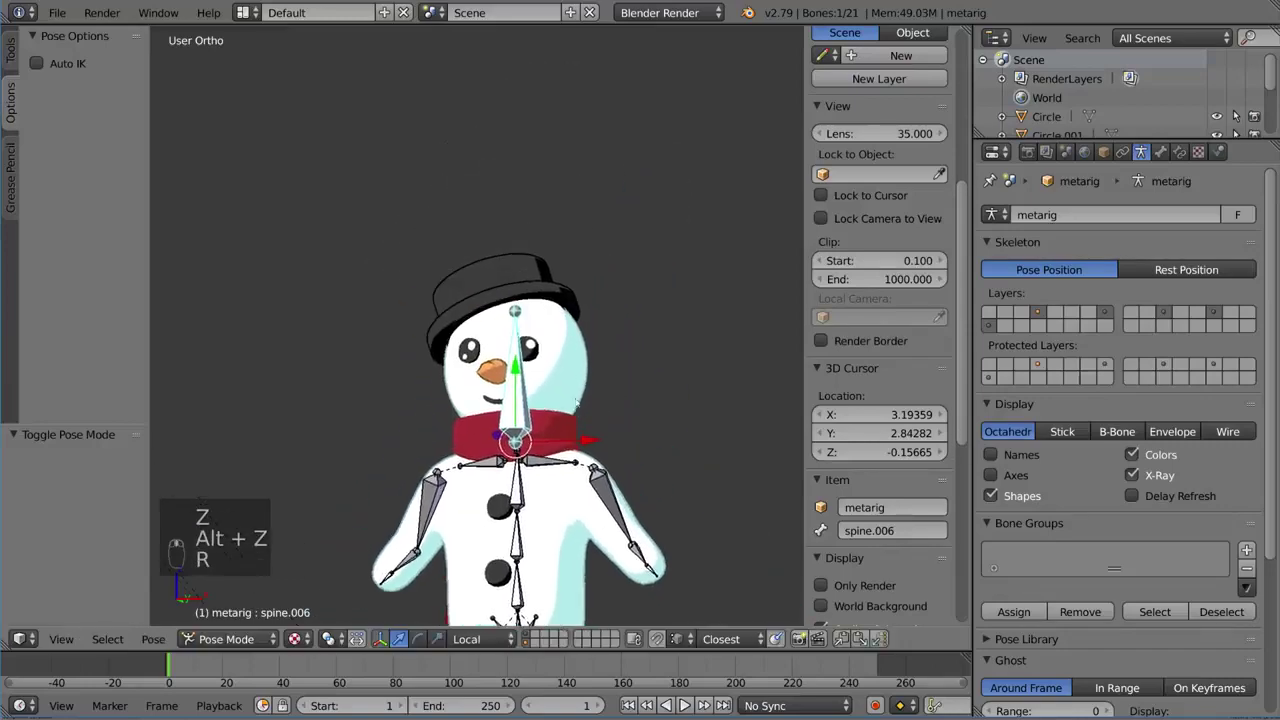
scroll(560, 370, up, 3)
key(ctrl+Tab)
right_click(469, 381)
scroll(469, 383, up, 2)
key(z)
key(z)
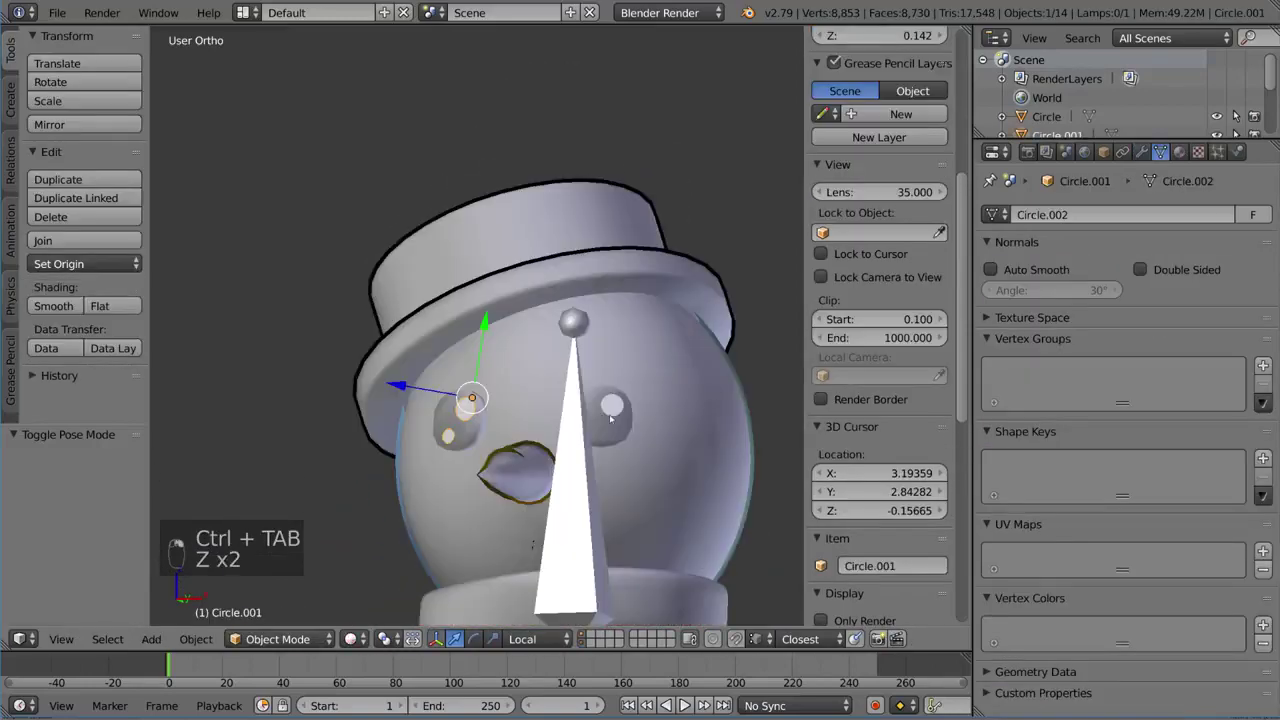
right_click(620, 453)
Parent the eye highlights to the metarig's head bone spine.006 with the Bone option, and restore Object Mode with textured shading
key(z)
key(alt+z)
scroll(620, 453, up, 1)
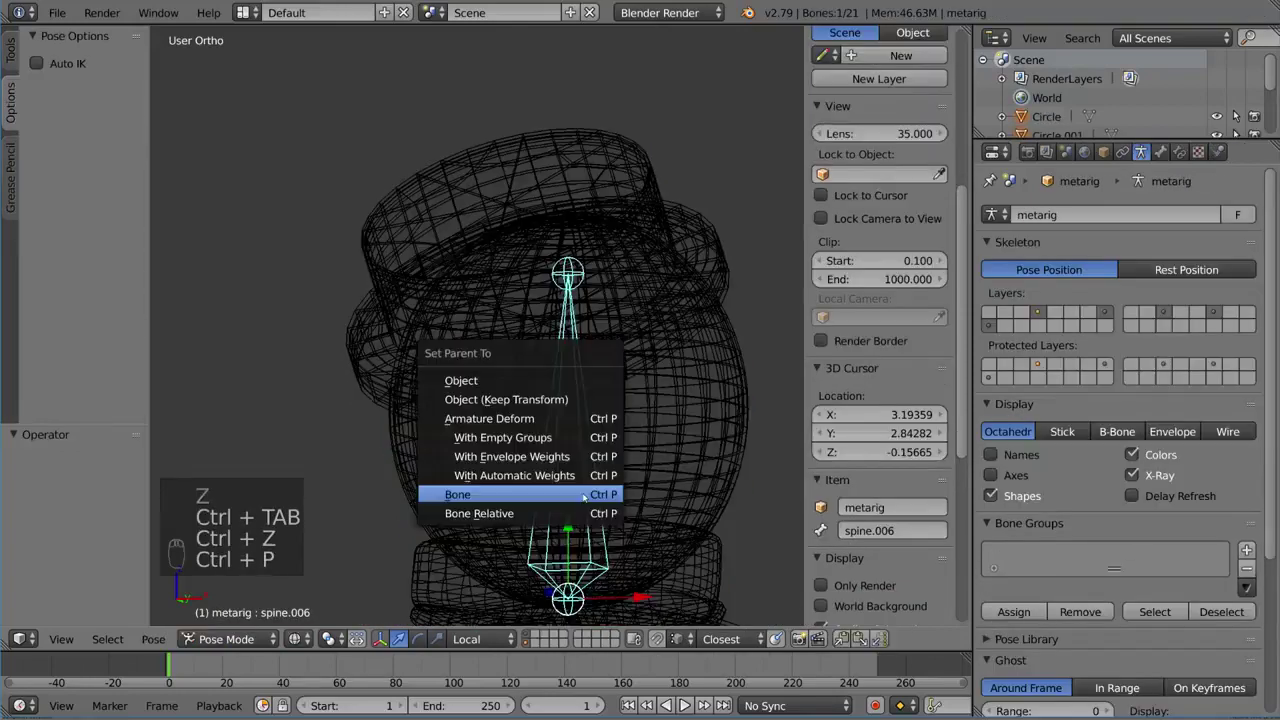
click(583, 492)
key(ctrl+Tab)
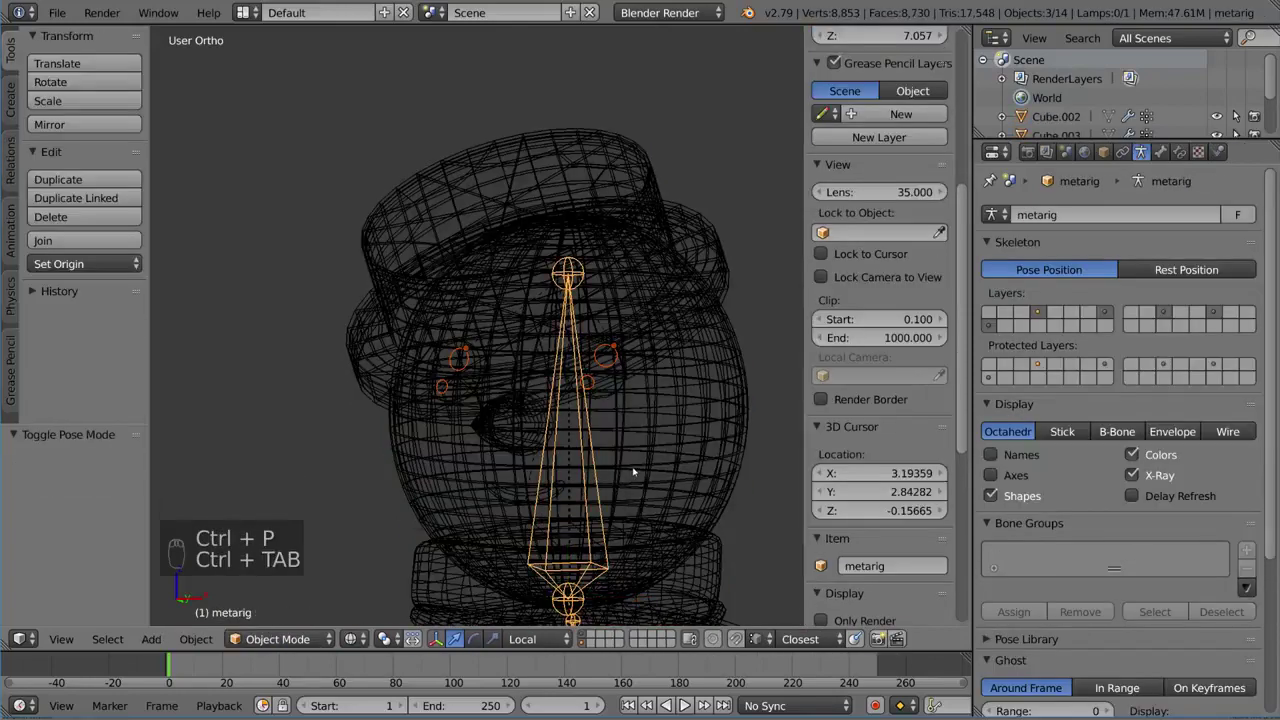
key(z)
key(alt+z)
scroll(659, 501, down, 3)
Select the metarig and put it in Pose Mode with textured shading
right_click(660, 502)
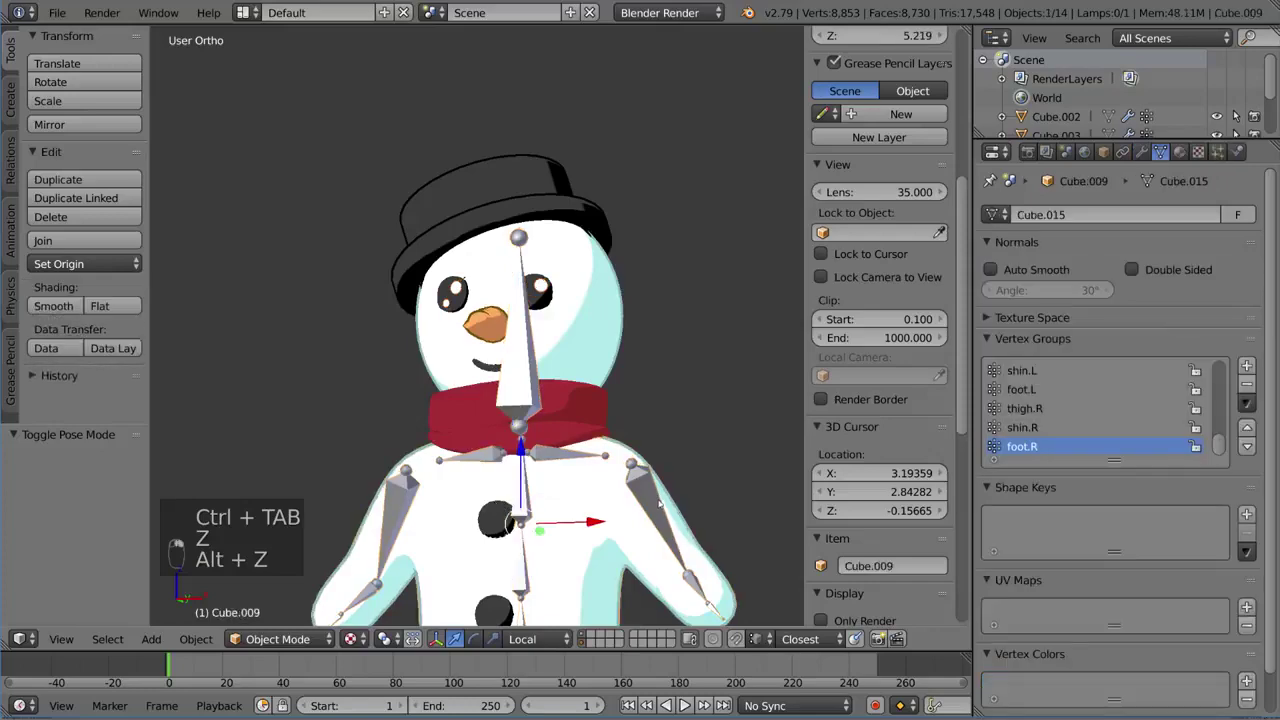
key(z)
key(z)
shift+right_click(660, 502)
key(ctrl+Tab)
key(z)
key(alt+z)
Try rotating the head bone spine.006 freely in several directions to test that all facial features follow
shift+middle_drag(587, 420, 590, 340)
key(r)
key(r)
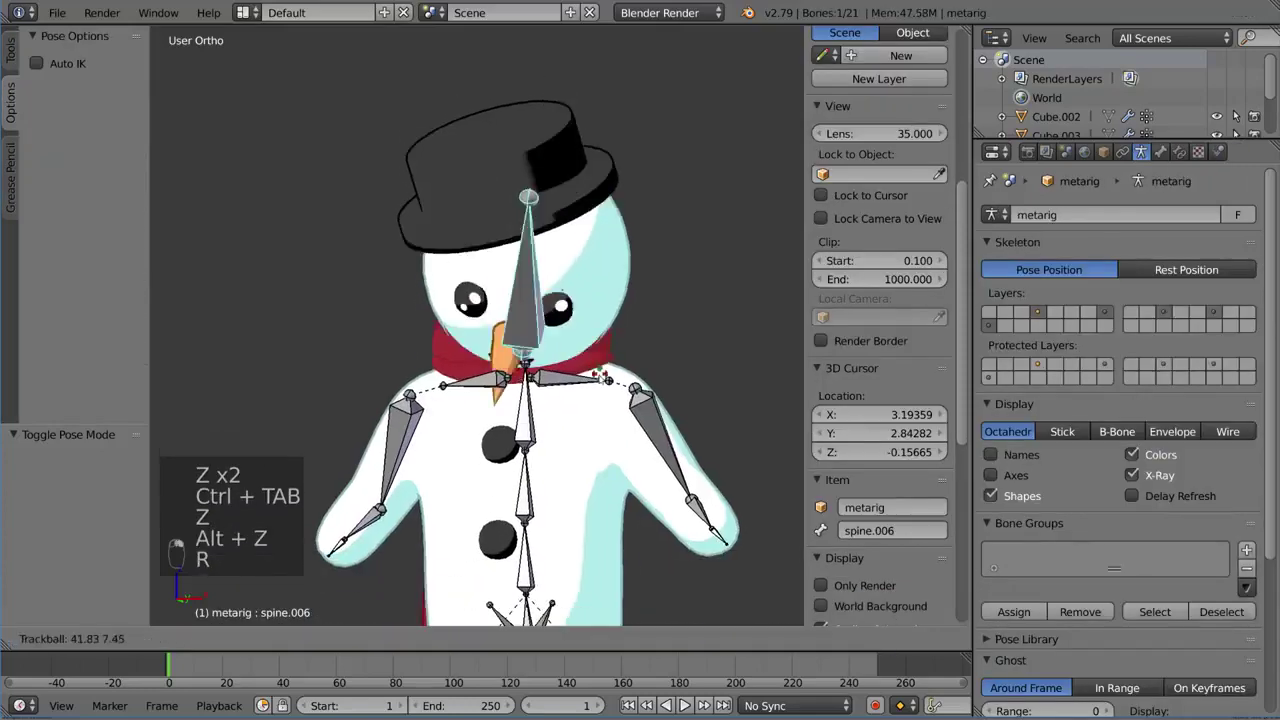
right_click(600, 350)
shift+middle_drag(611, 384, 623, 321)
key(r)
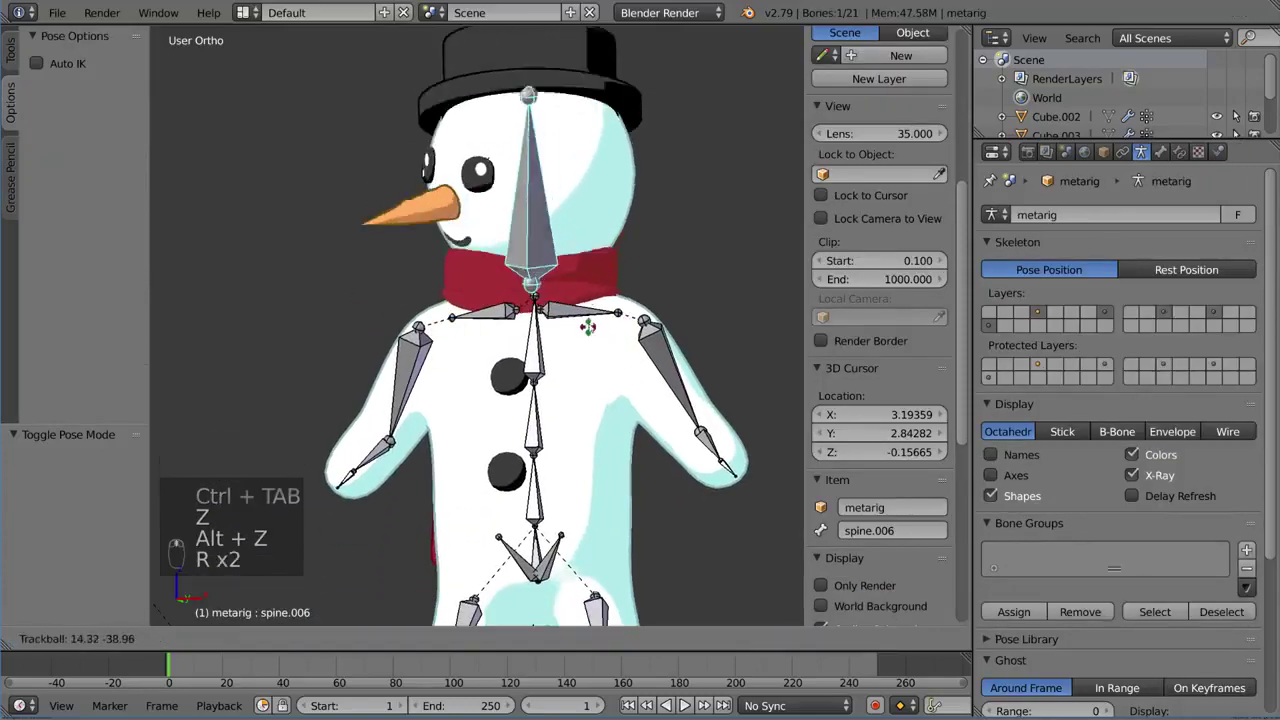
right_click(595, 316)
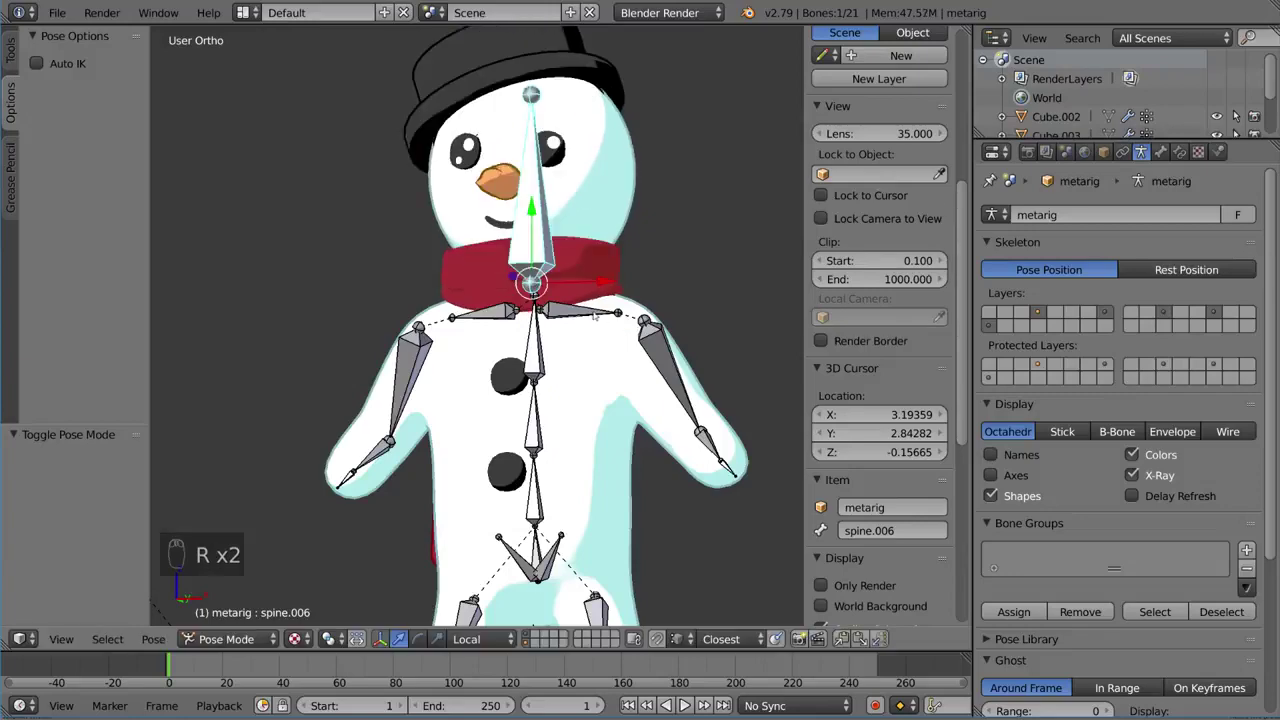
key(r)
right_click(613, 232)
Try rotating the upper_arm.L bone to test how the snowman's arm deforms
scroll(613, 232, down, 3)
right_click(600, 325)
key(r)
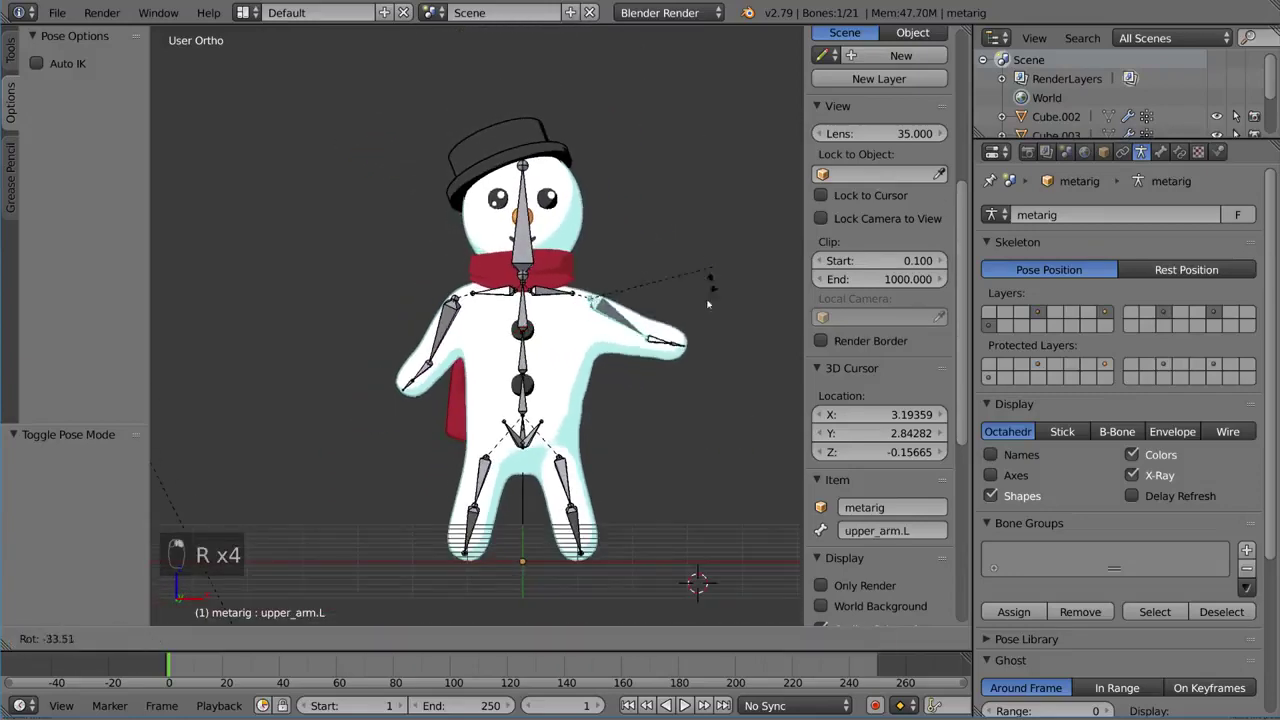
right_click(630, 300)
scroll(610, 330, up, 5)
key(r)
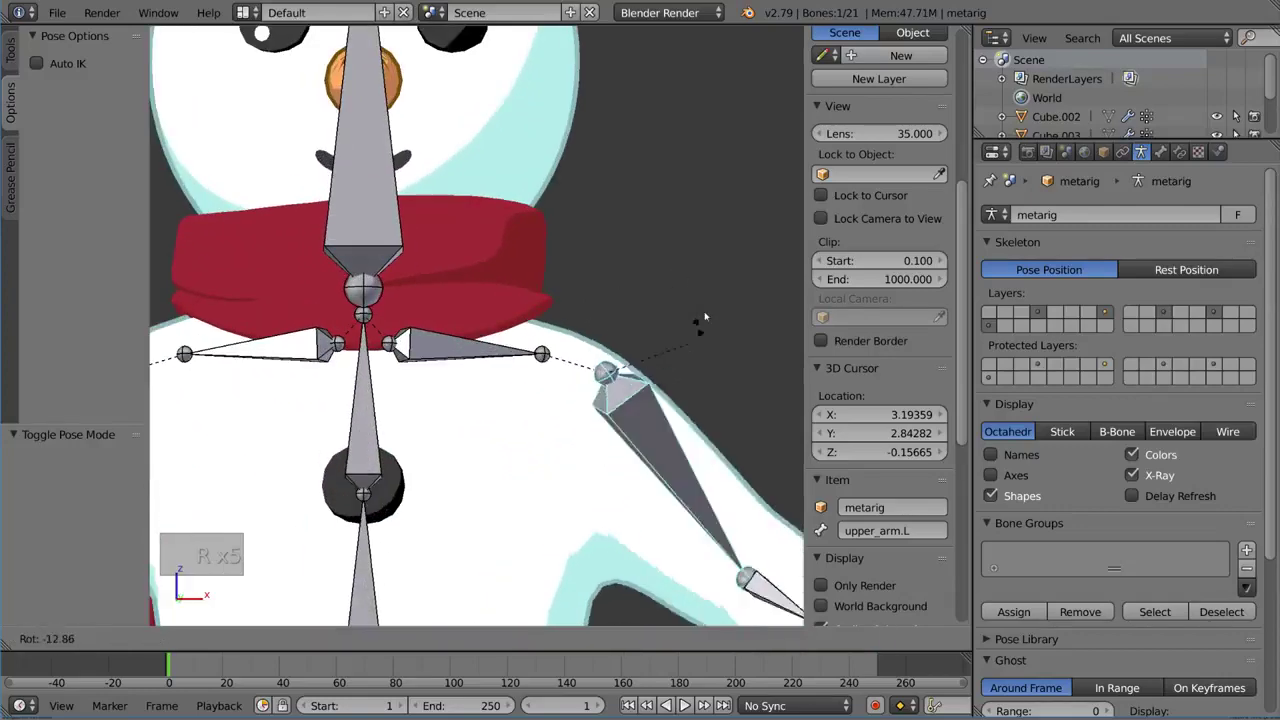
right_click(610, 270)
Select the shoulder.L bone in Pose Mode and try rotating it to test the shoulder deformation
right_click(566, 362)
key(r)
right_click(536, 356)
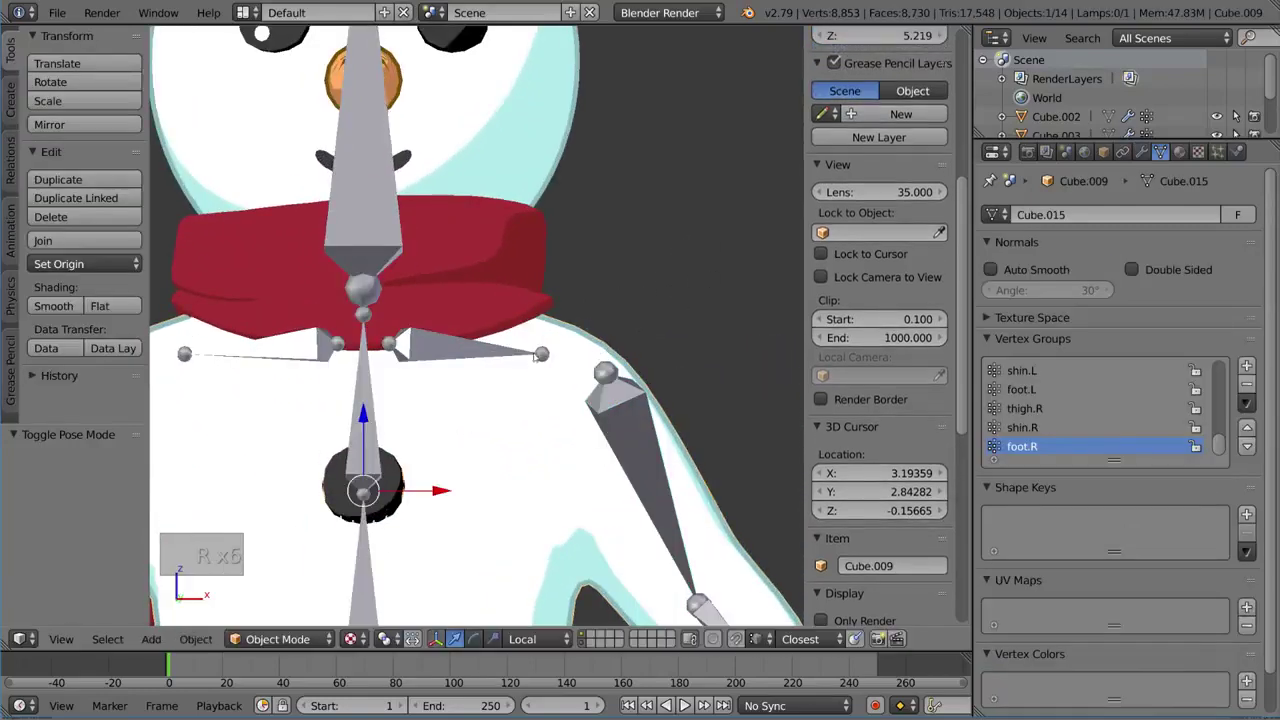
right_click(537, 367)
key(ctrl+Tab)
key(r)
right_click(643, 250)
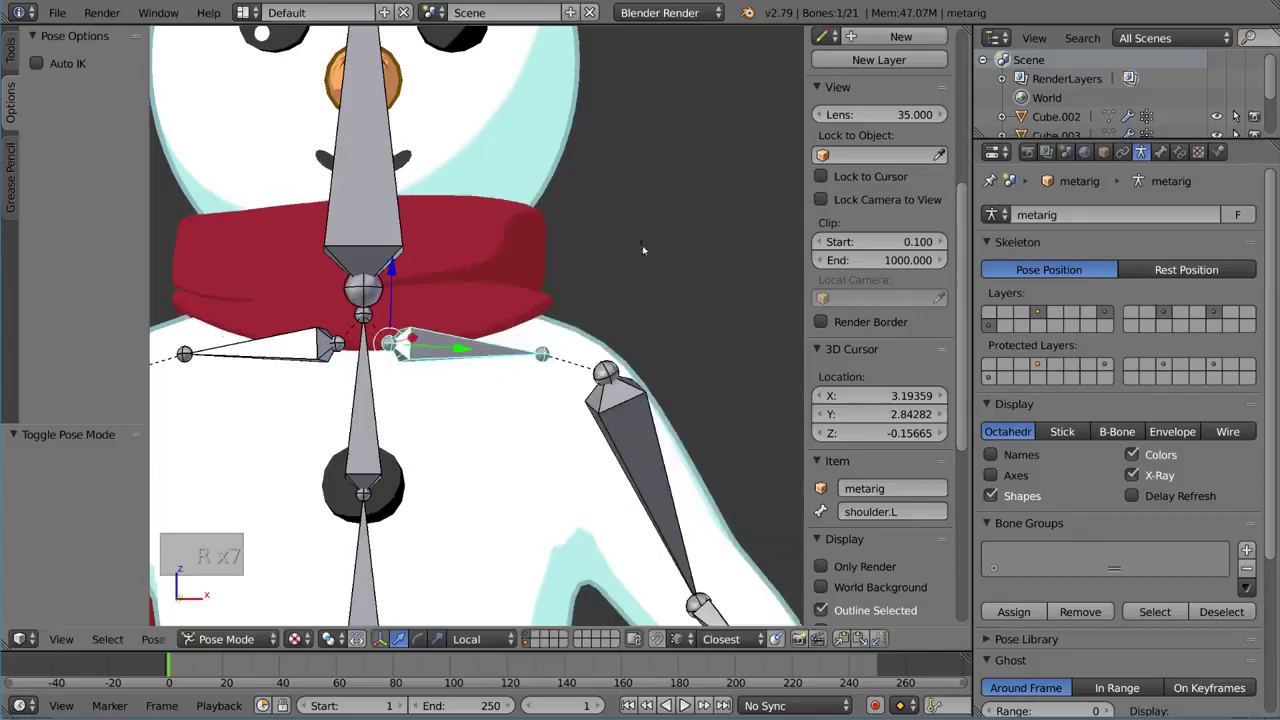
scroll(643, 250, down, 3)
key(r)
right_click(637, 272)
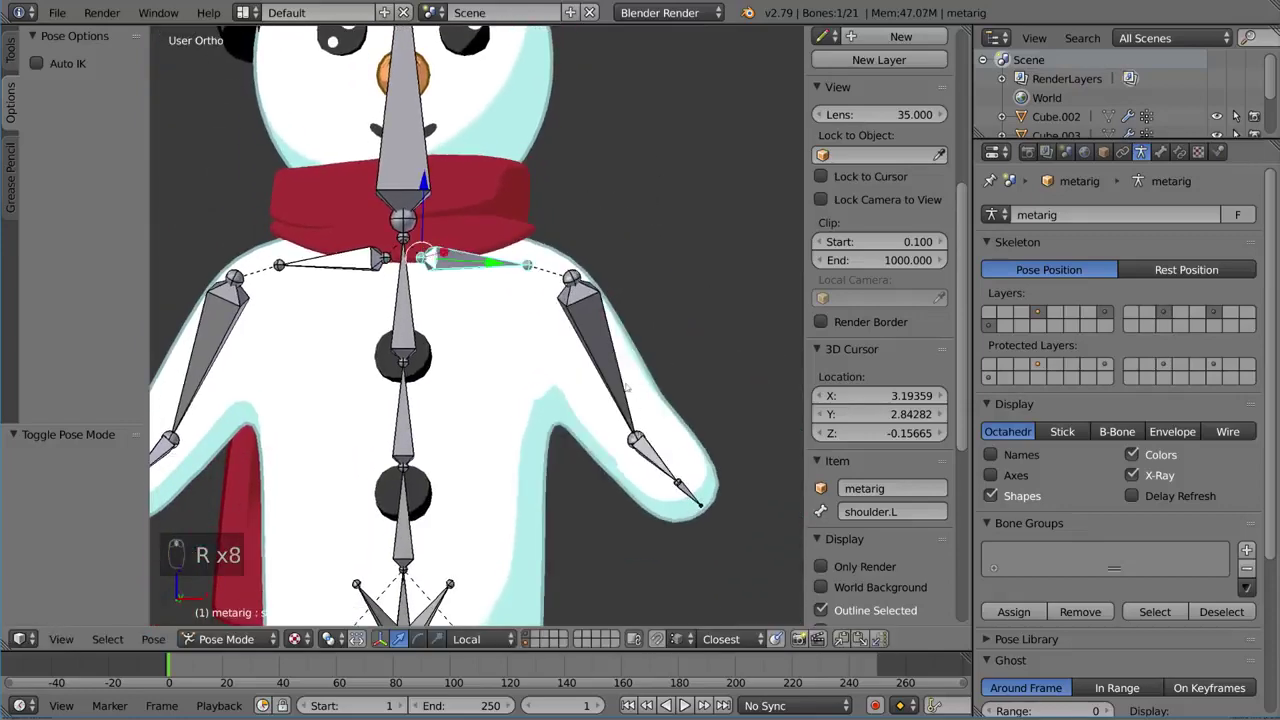
key(r)
right_click(512, 389)
Try rotating the thigh.L bone to test how the snowman's leg deforms
scroll(512, 389, down, 3)
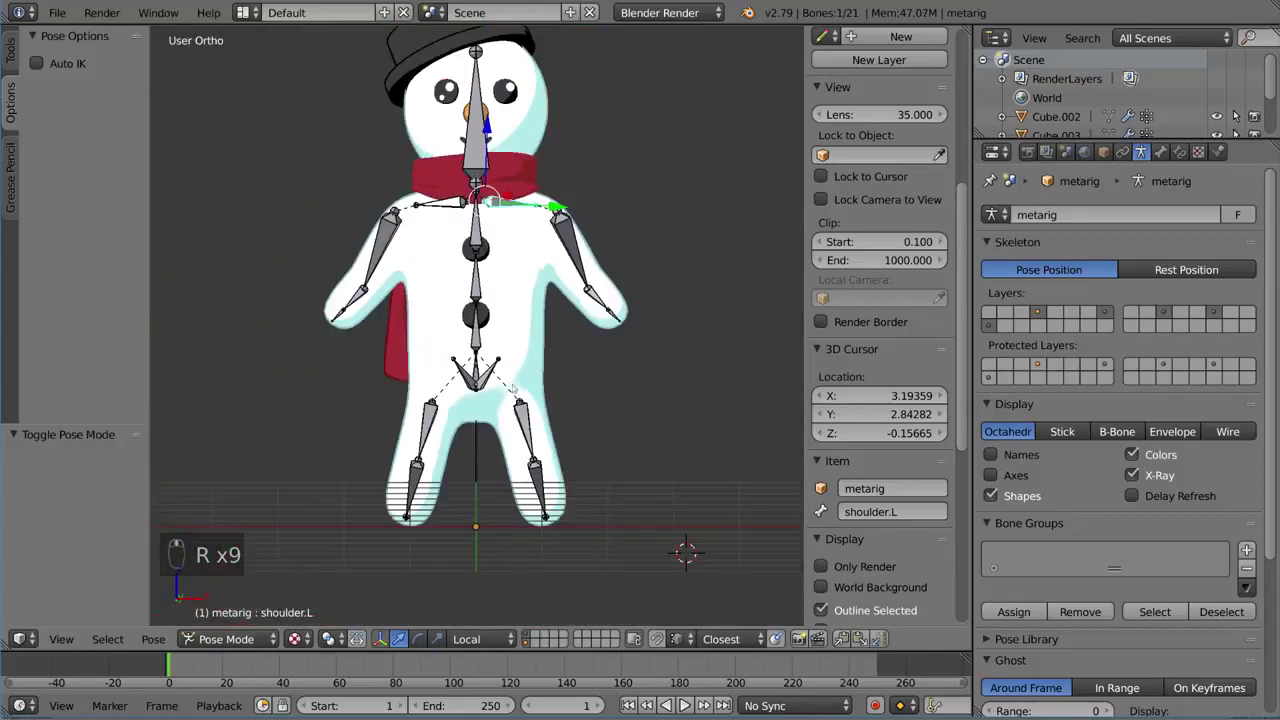
right_click(520, 442)
scroll(560, 420, up, 5)
key(r)
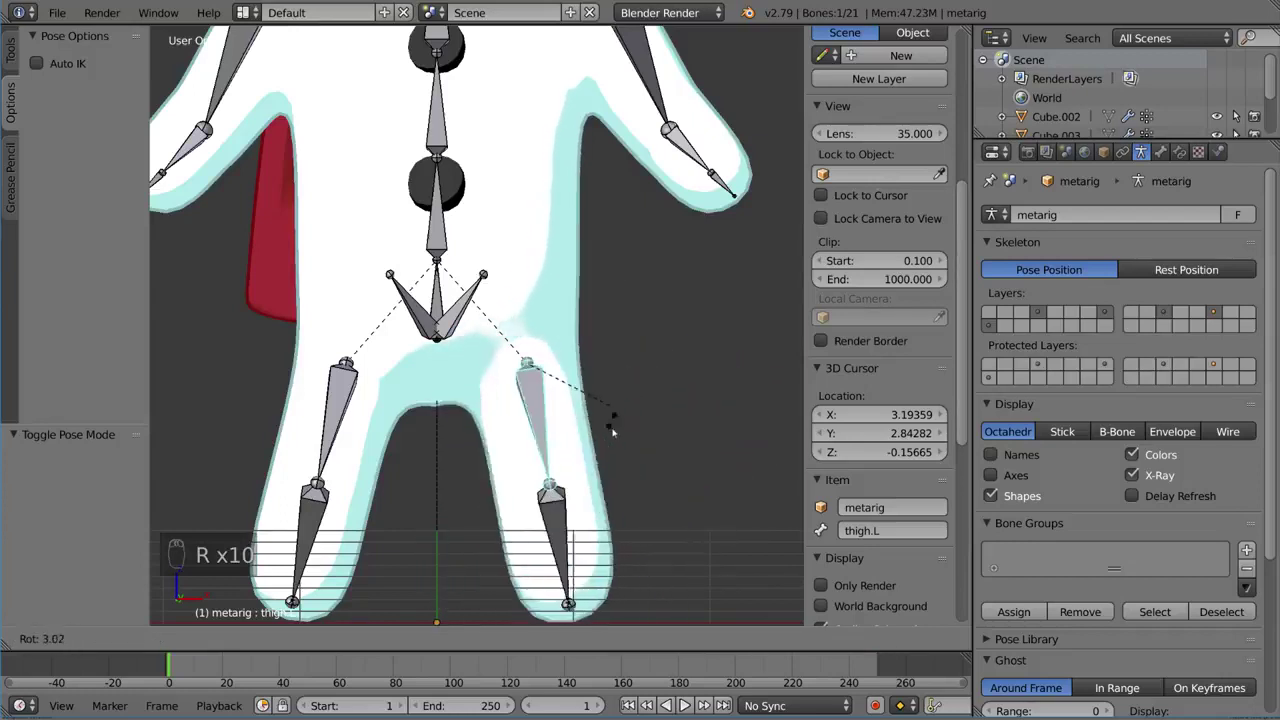
right_click(613, 432)
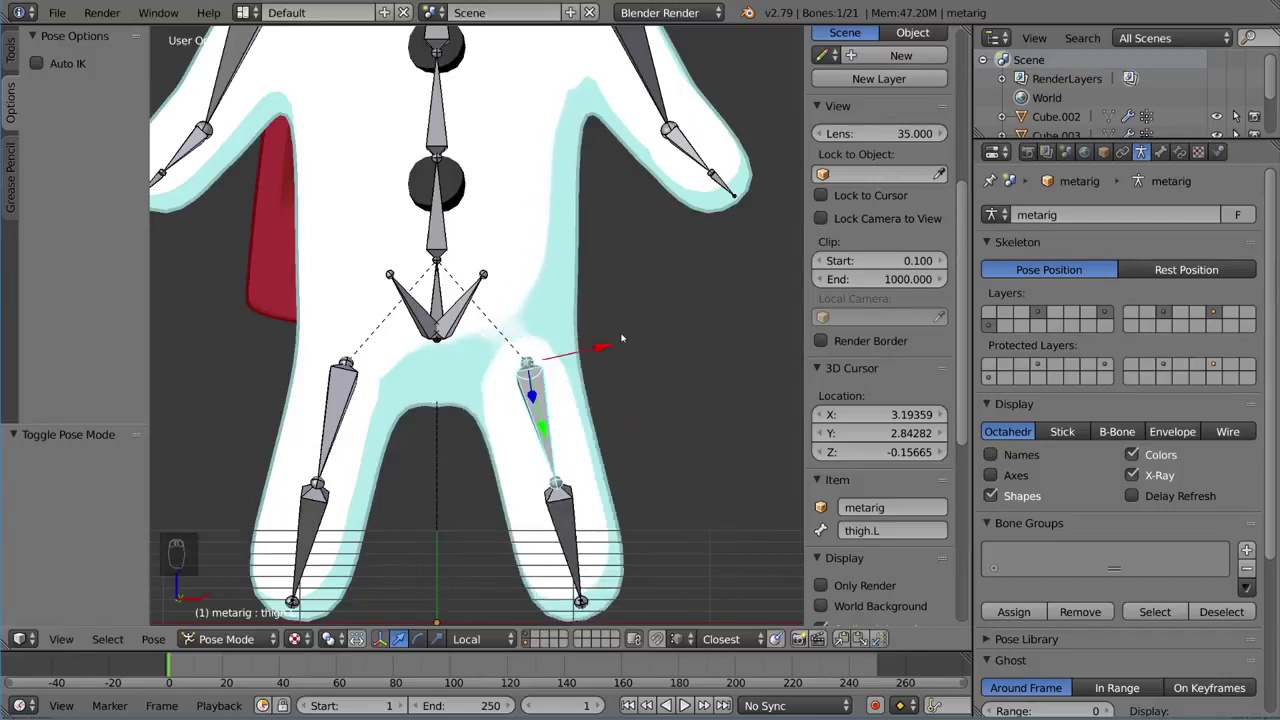
Select the snowman's body mesh and show it in Weight Paint Mode with wireframe shading
key(ctrl+Tab)
shift+right_click(593, 315)
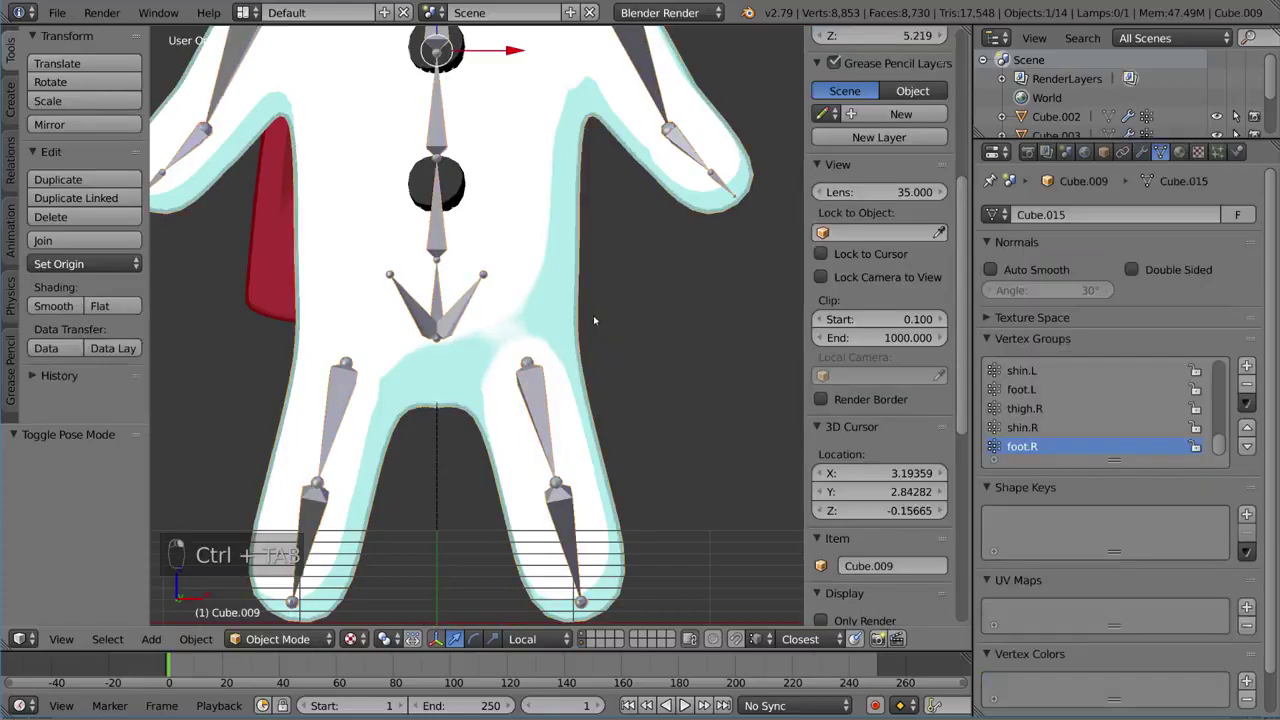
key(ctrl+Tab)
scroll(620, 347, down, 4)
shift+middle_drag(620, 347, 645, 365)
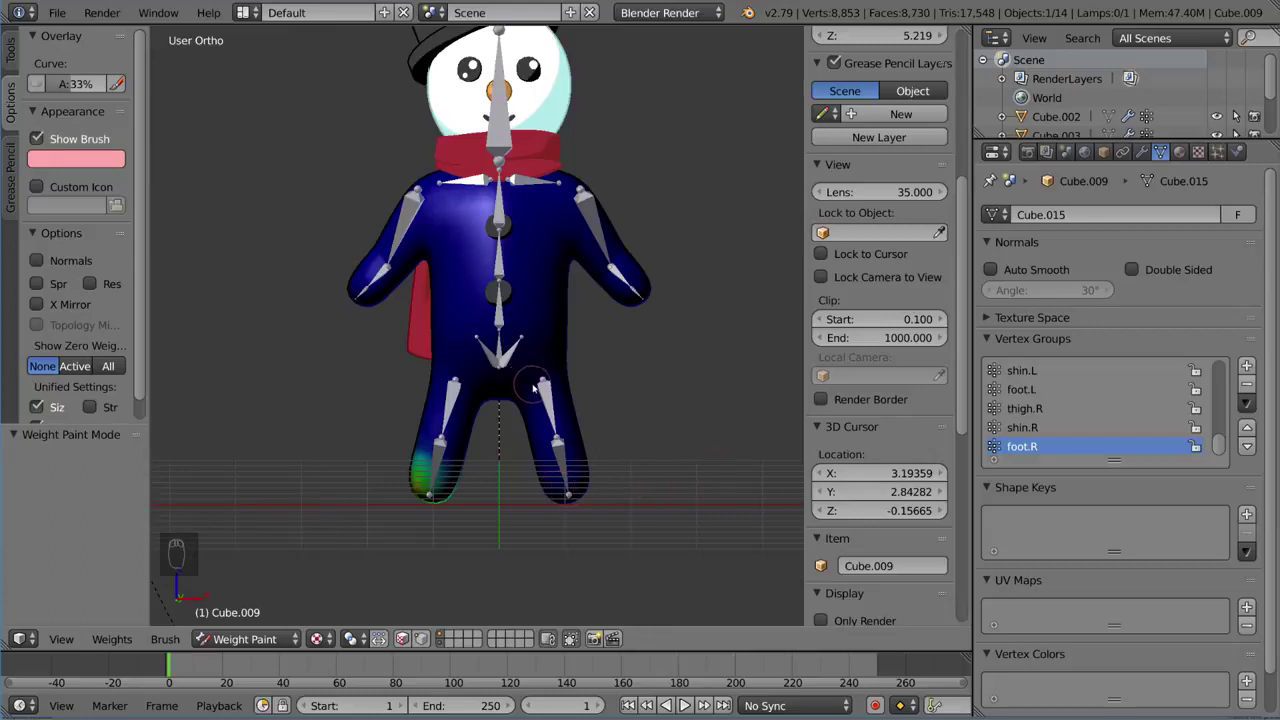
key(ctrl+Tab)
mouse_move(611, 402)
middle_down()
mouse_move(609, 352)
mouse_move(642, 390)
mouse_move(662, 391)
mouse_move(640, 400)
mouse_move(792, 397)
mouse_move(774, 341)
mouse_move(779, 402)
middle_up()
key(ctrl+Tab)
key(z)
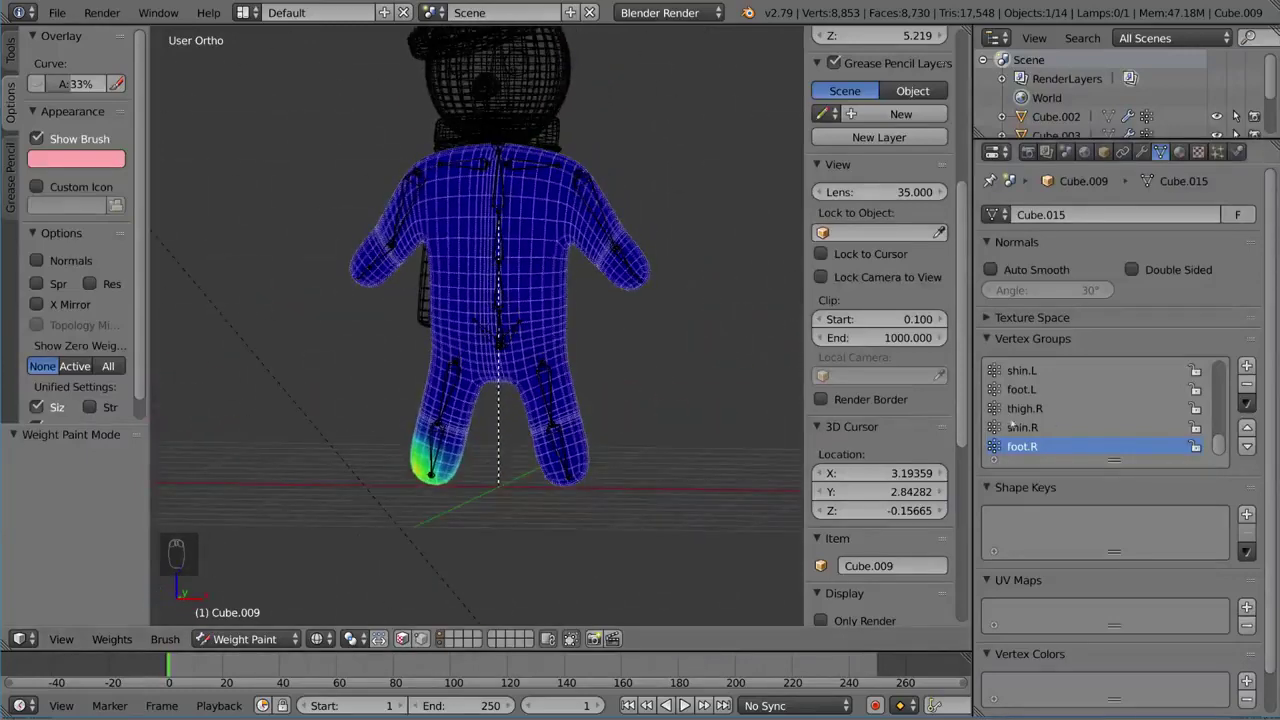
Examine the body's weights for the vertex groups spine, spine.001, spine.002, spine.003 and spine.006
scroll(1067, 425, up, 15)
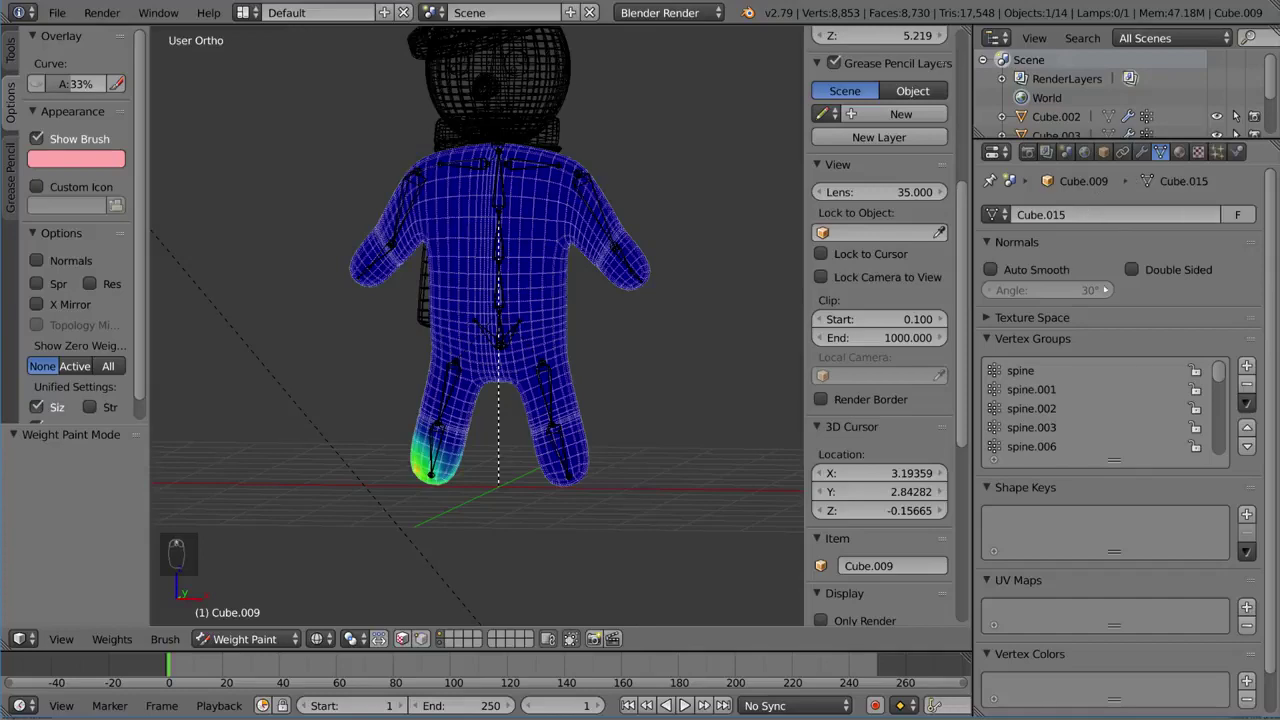
click(1017, 371)
click(1048, 392)
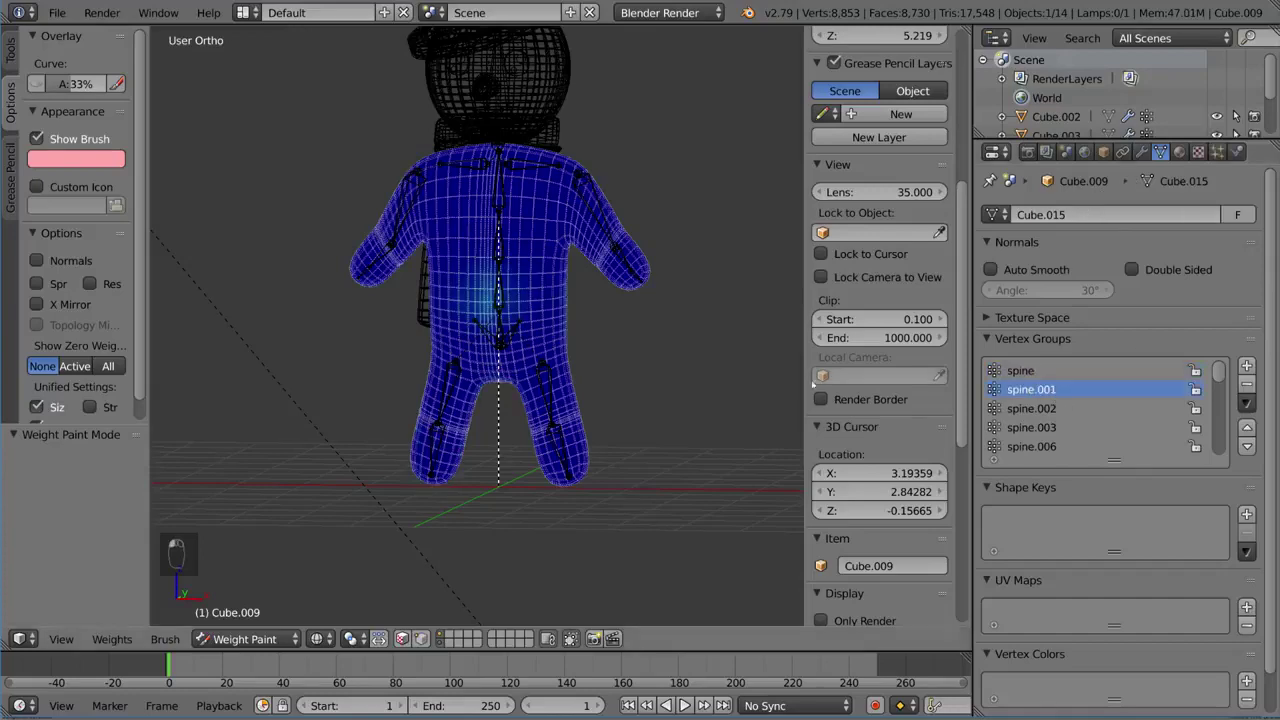
middle_drag(744, 392, 522, 372)
click(1062, 406)
mouse_move(600, 365)
middle_down()
mouse_move(694, 357)
mouse_move(613, 389)
mouse_move(645, 392)
mouse_move(596, 368)
middle_up()
click(1066, 428)
click(1034, 446)
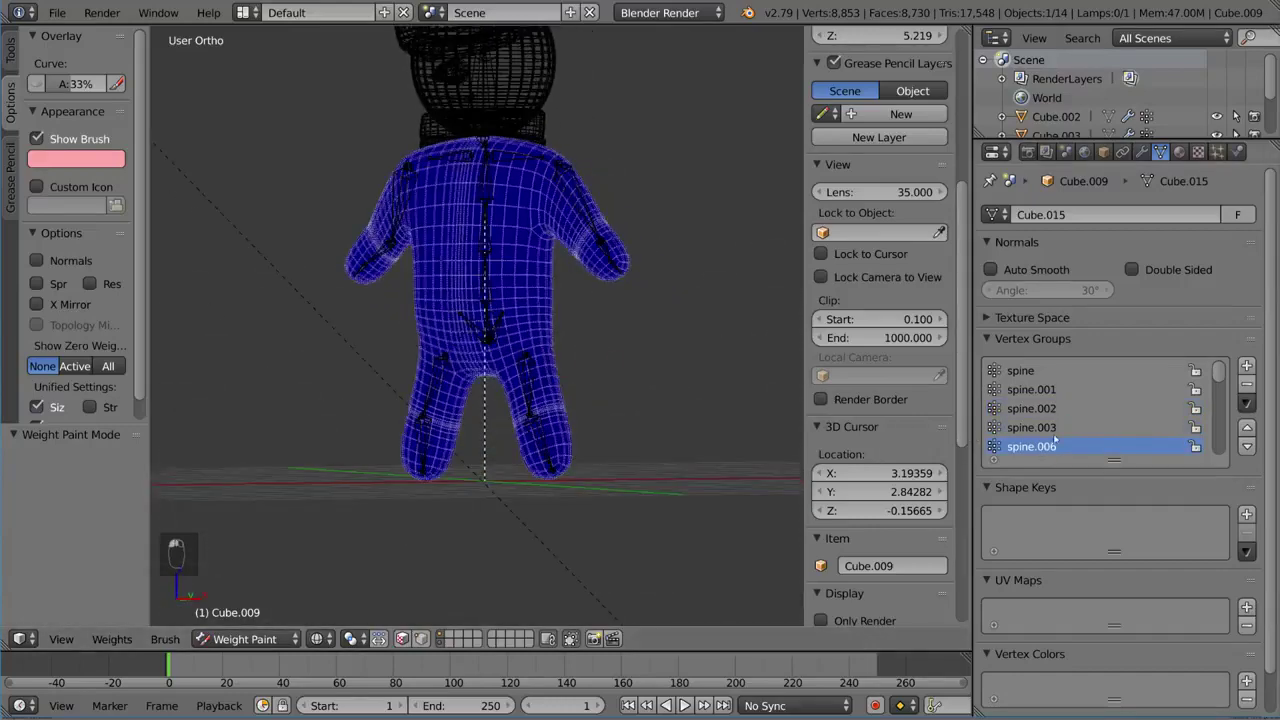
scroll(1054, 446, down, 2)
middle_drag(661, 155, 597, 195)
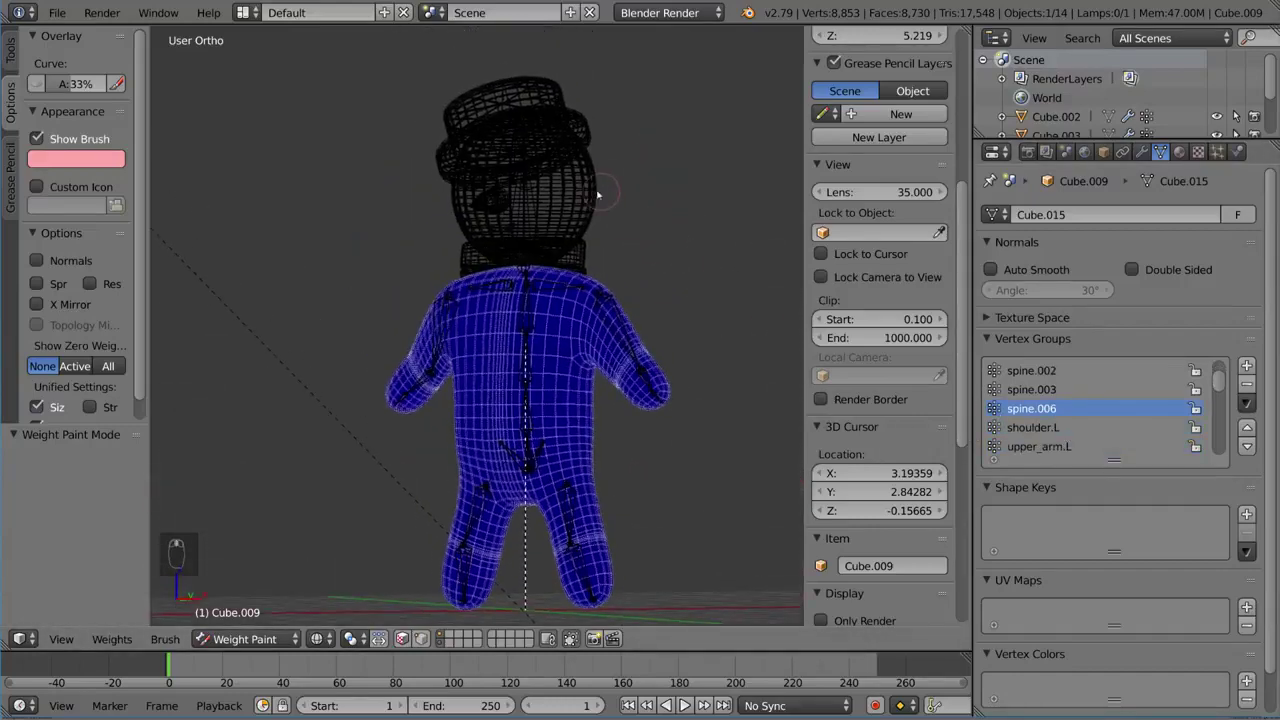
Switch the head sphere to Weight Paint Mode and examine its weights for the spine.006 vertex group
key(ctrl+Tab)
right_click(590, 193)
key(ctrl+Tab)
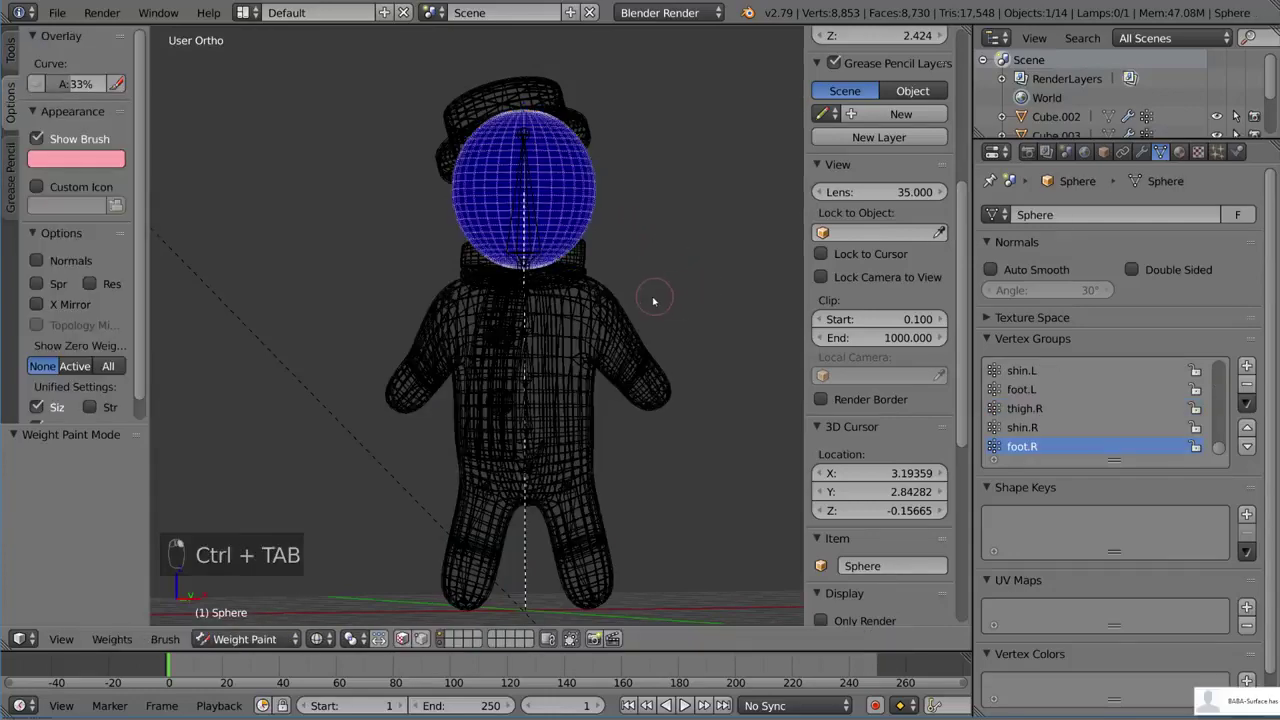
middle_drag(655, 298, 668, 262)
scroll(1055, 410, up, 15)
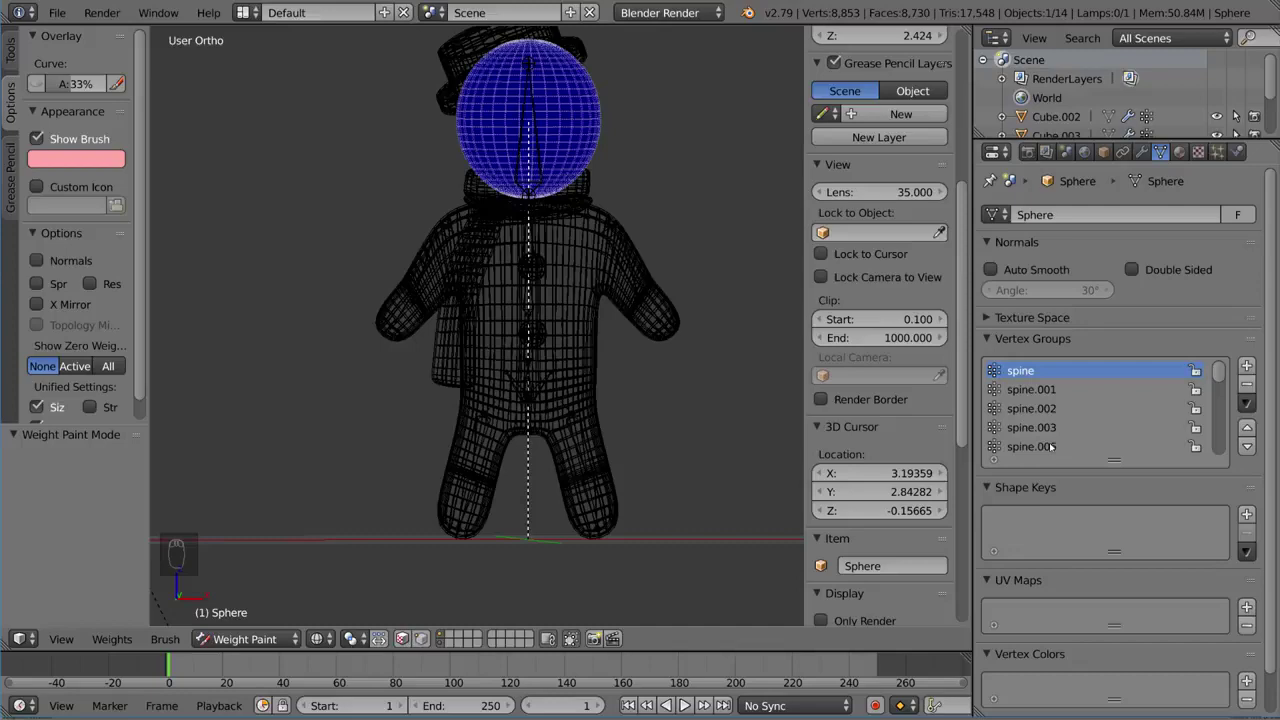
click(1048, 446)
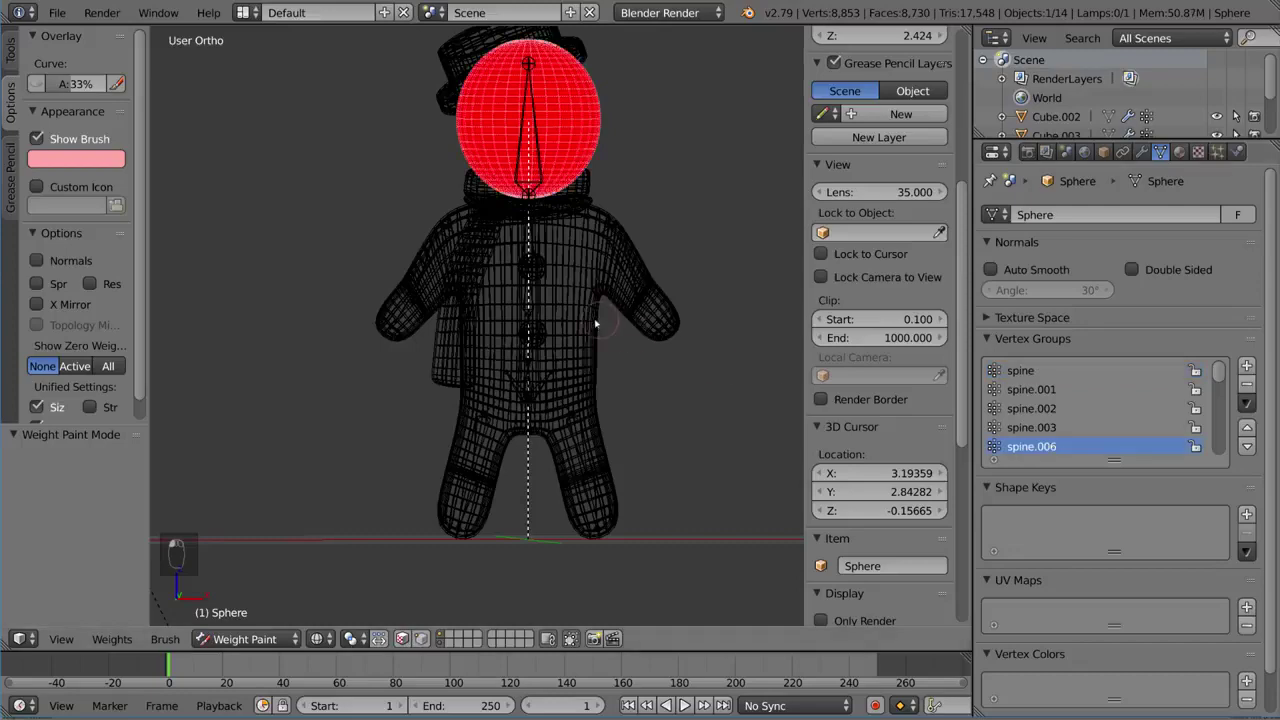
mouse_move(580, 337)
middle_down()
mouse_move(491, 337)
mouse_move(651, 331)
middle_up()
Return the body mesh to Weight Paint Mode and examine its forearm.L, hand.L and shoulder.R vertex group weights
key(ctrl+Tab)
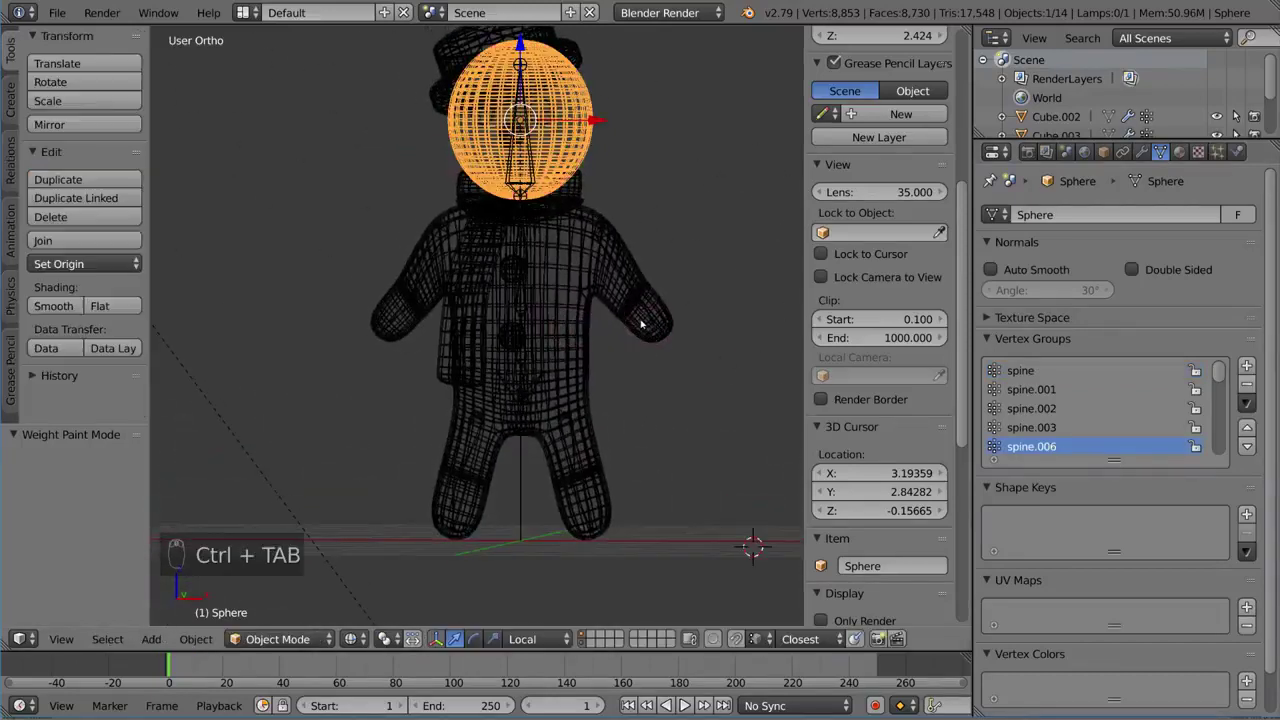
right_click(640, 327)
key(ctrl+Tab)
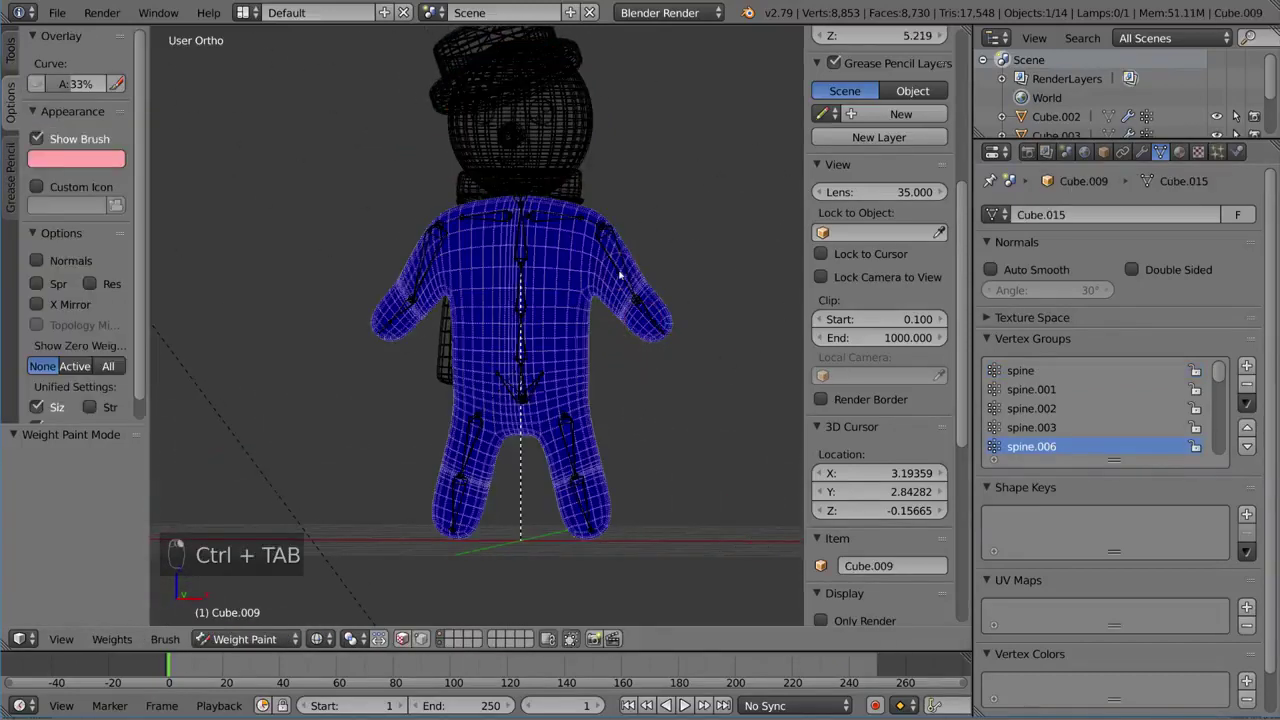
scroll(1050, 420, down, 4)
click(1050, 427)
scroll(1050, 425, down, 1)
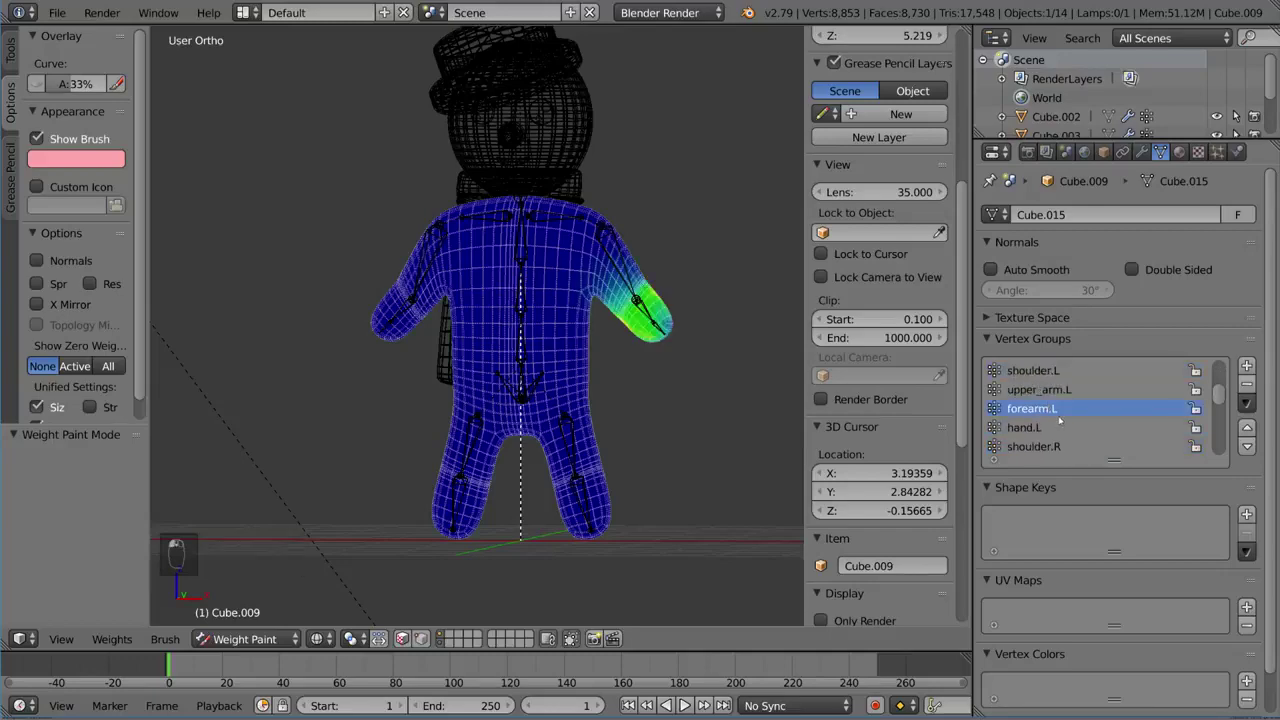
click(1058, 427)
scroll(1060, 427, down, 1)
click(1060, 427)
scroll(1060, 427, down, 1)
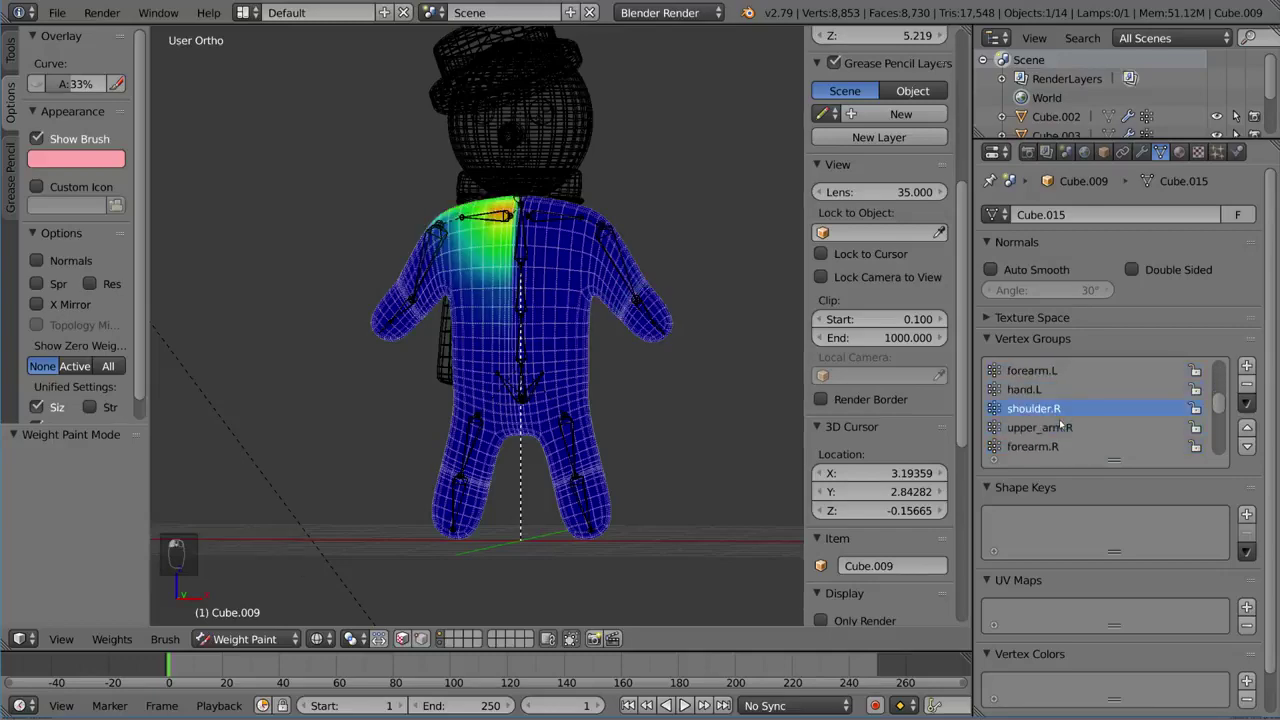
Put the metarig in Pose Mode, clear the bone selection and select the shoulder.L bone followed by upper_arm.L
key(ctrl+Tab)
right_click(641, 307)
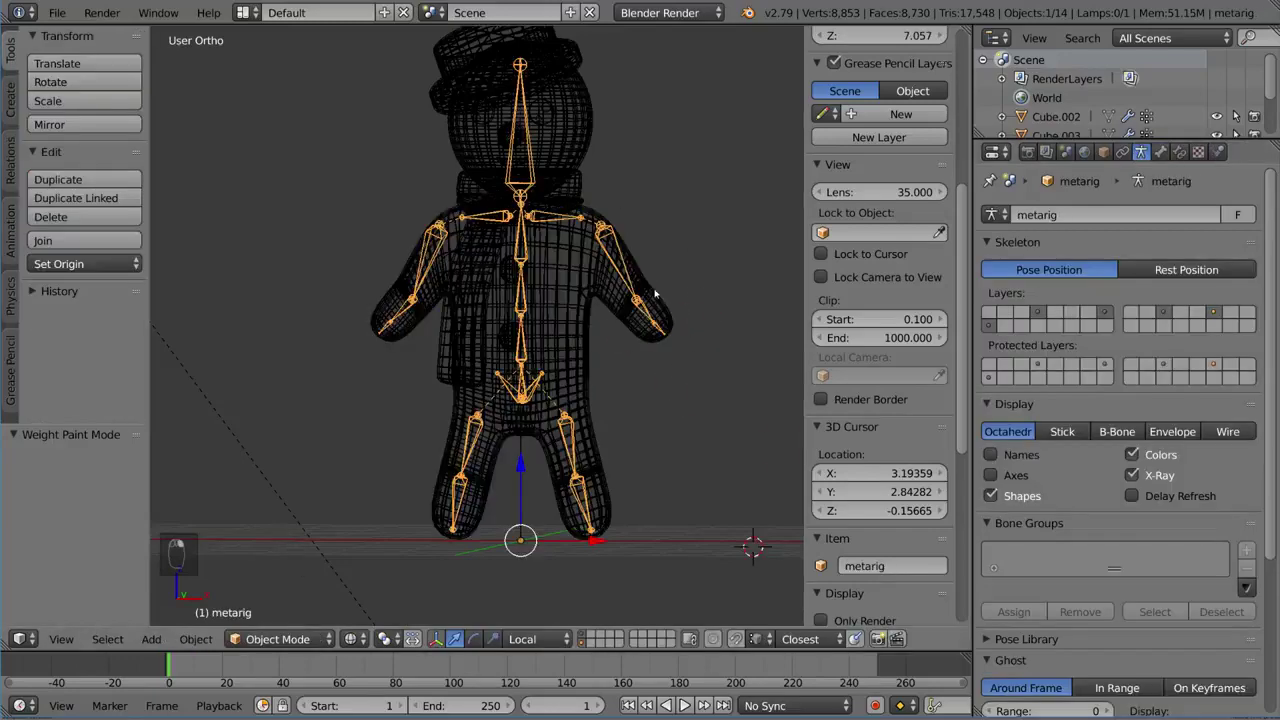
key(ctrl+Tab)
key(a)
key(a)
key(a)
right_click(557, 224)
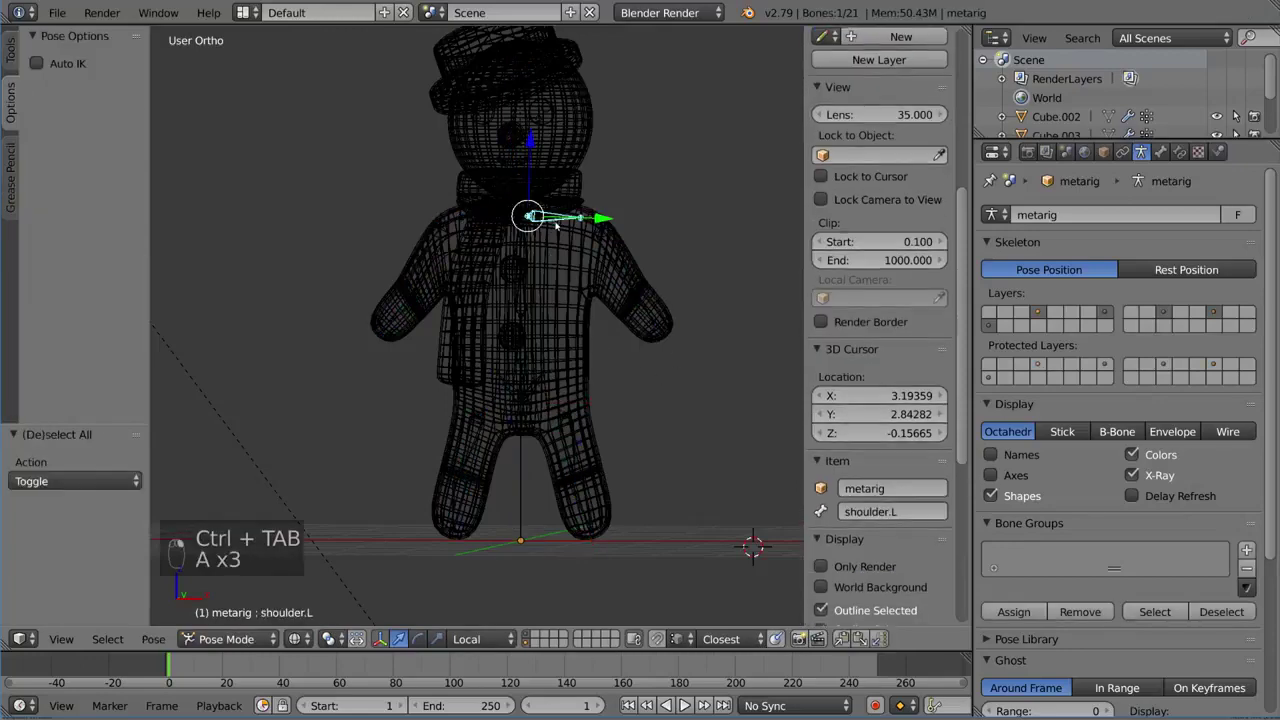
right_click(607, 258)
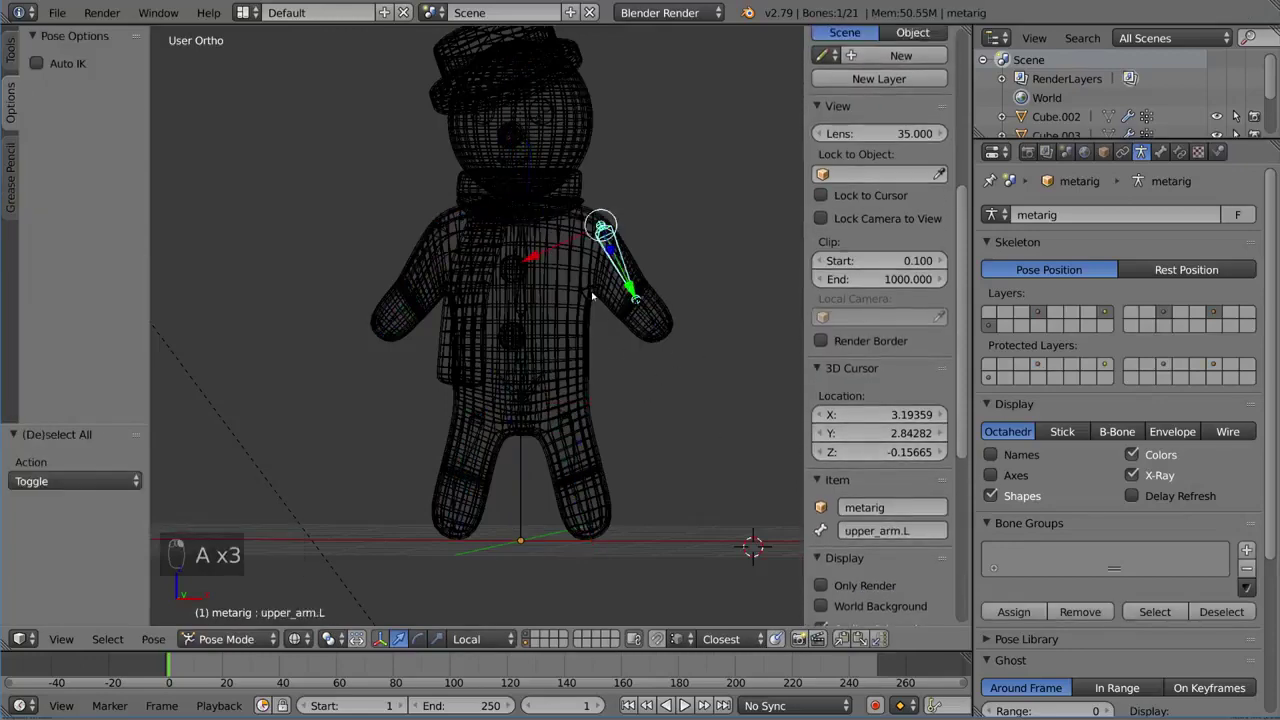
Select the body mesh and examine its weights for the shoulder.R, shoulder.L, upper_arm.L, forearm.L and pelvis.R bones
right_click(591, 298)
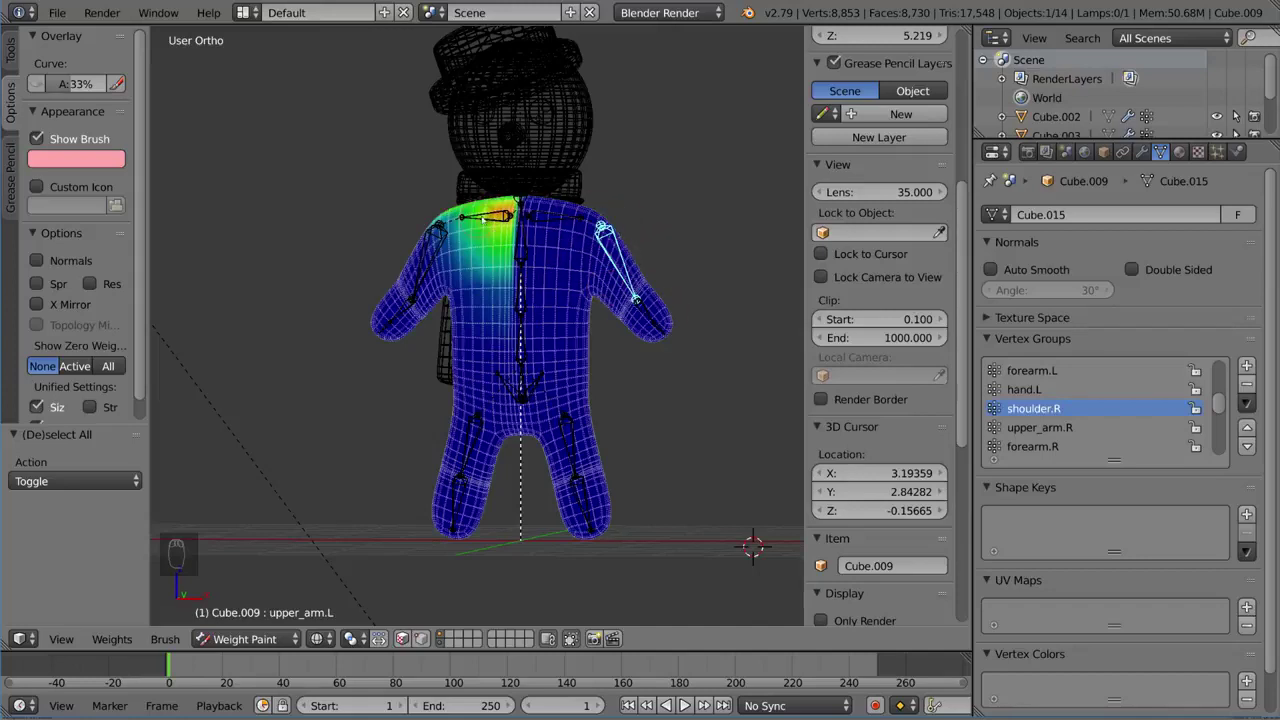
ctrl+right_click(491, 222)
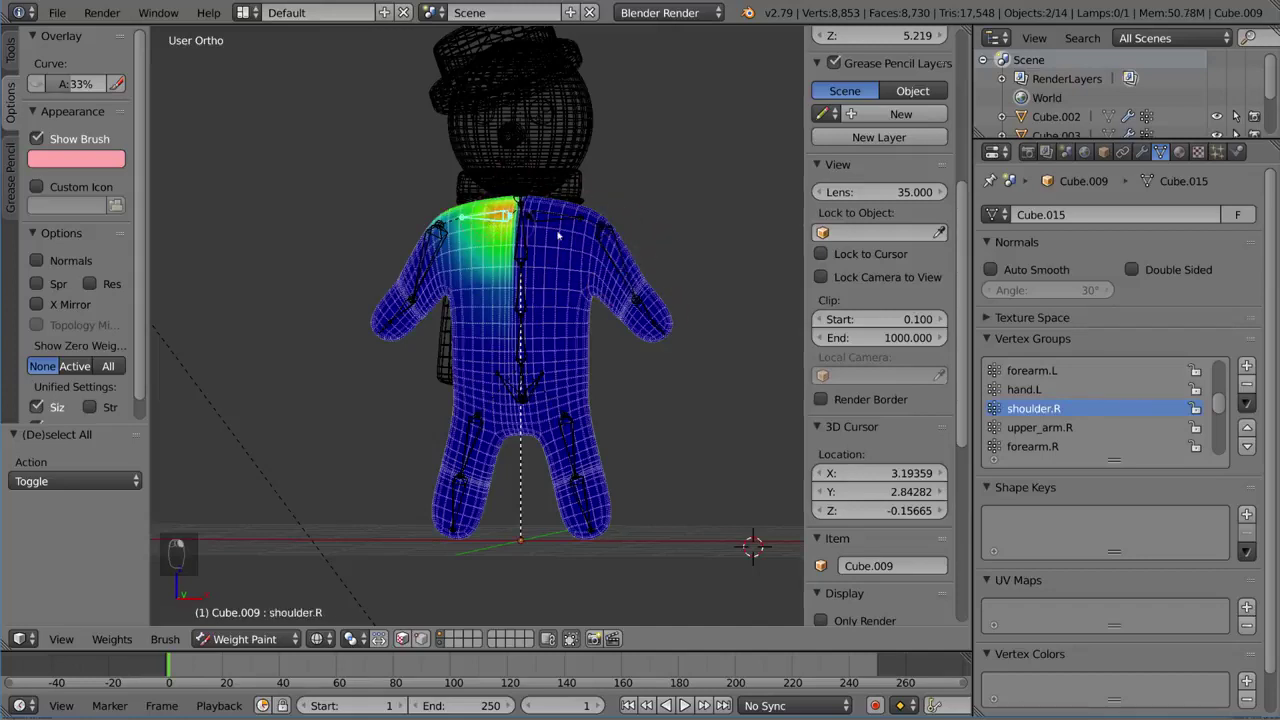
ctrl+right_click(567, 218)
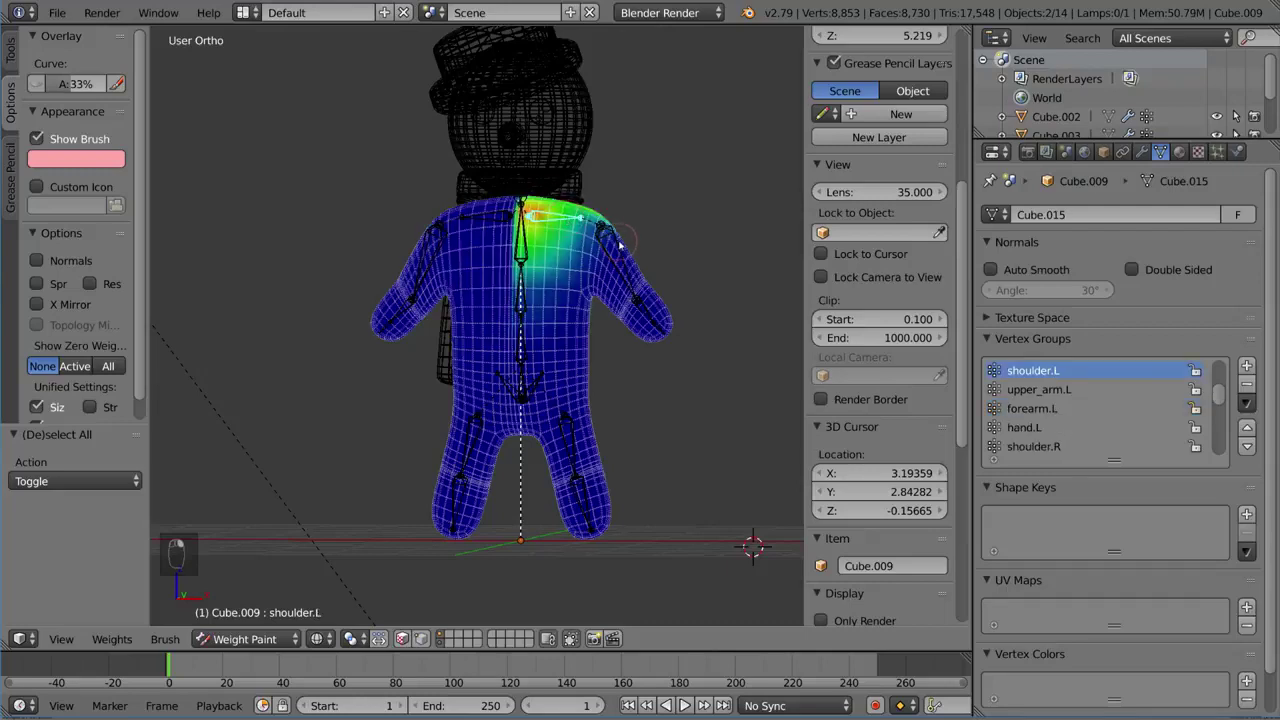
ctrl+right_click(616, 245)
ctrl+right_click(652, 320)
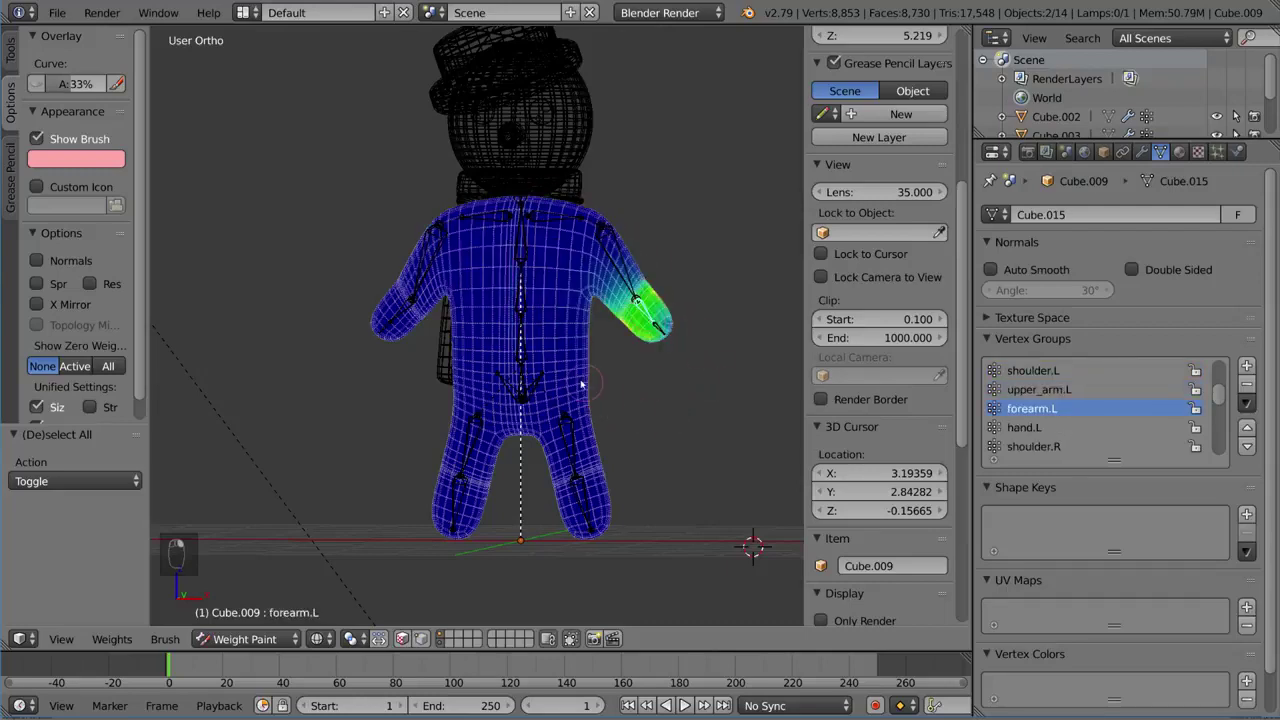
ctrl+right_click(483, 424)
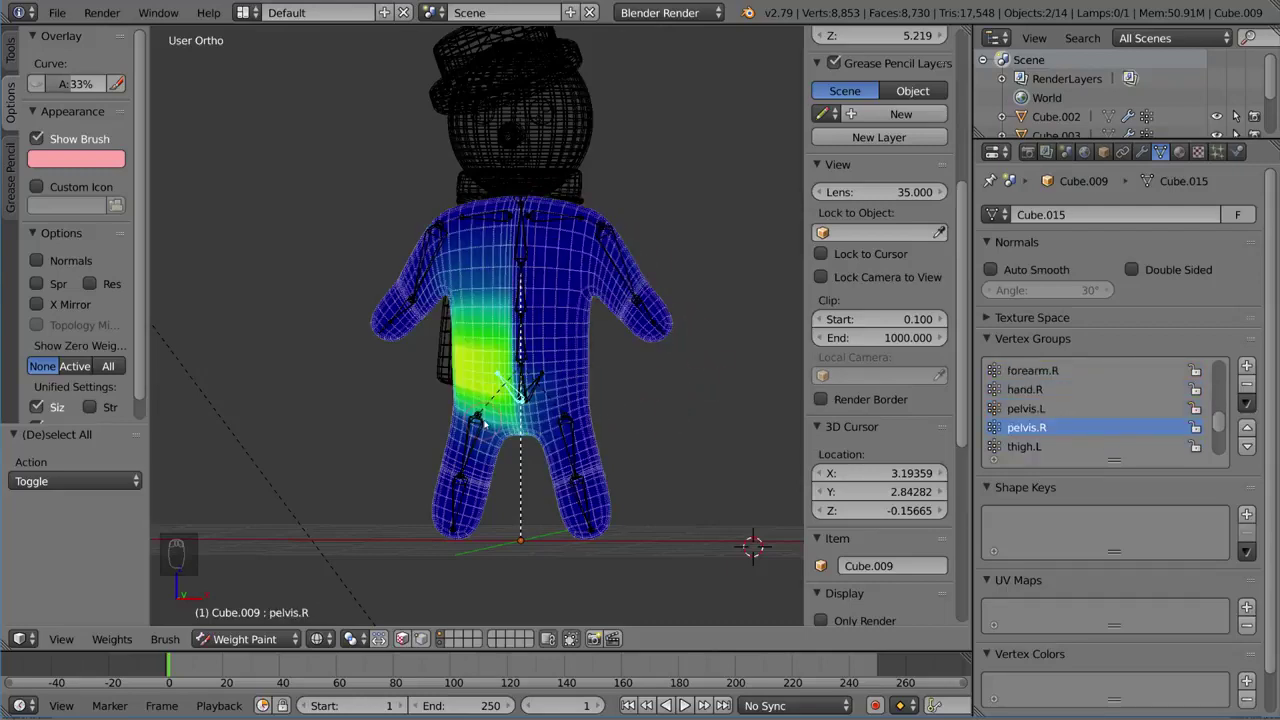
Examine the body's weights for the thigh.R, forearm.R, upper_arm.L, forearm.L and thigh.L bones
ctrl+right_click(483, 428)
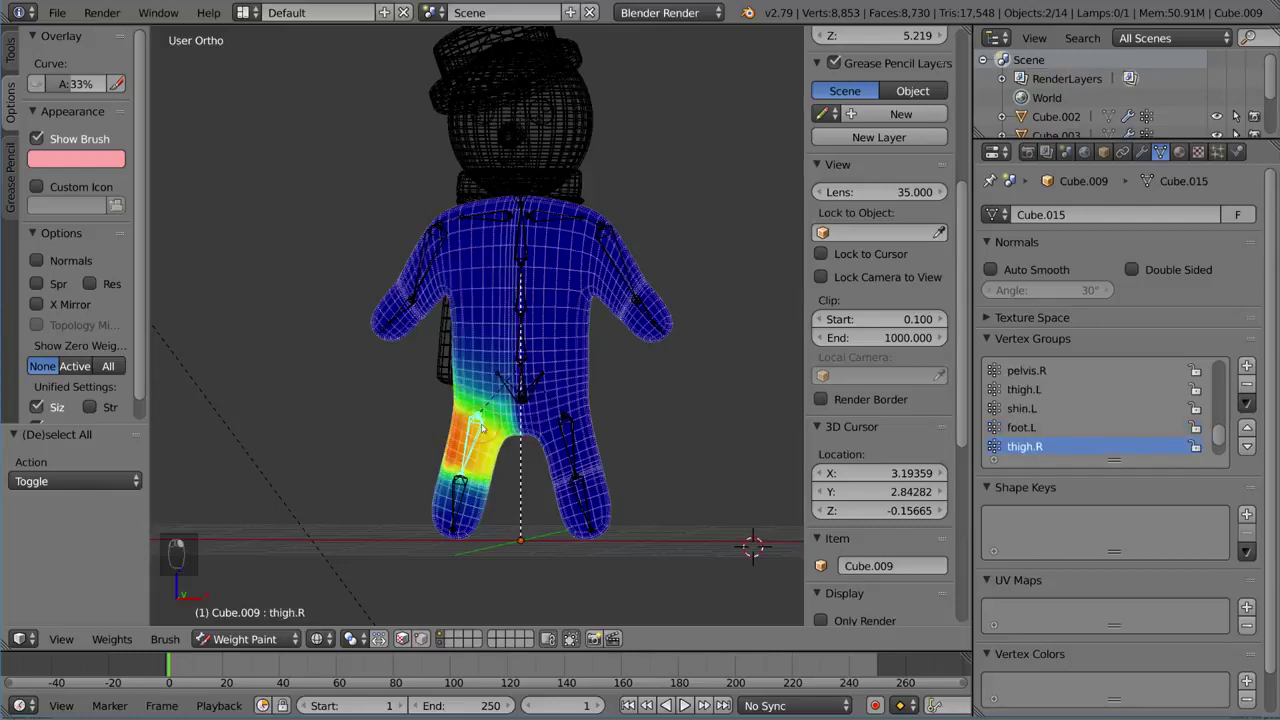
ctrl+right_click(424, 276)
ctrl+right_click(407, 313)
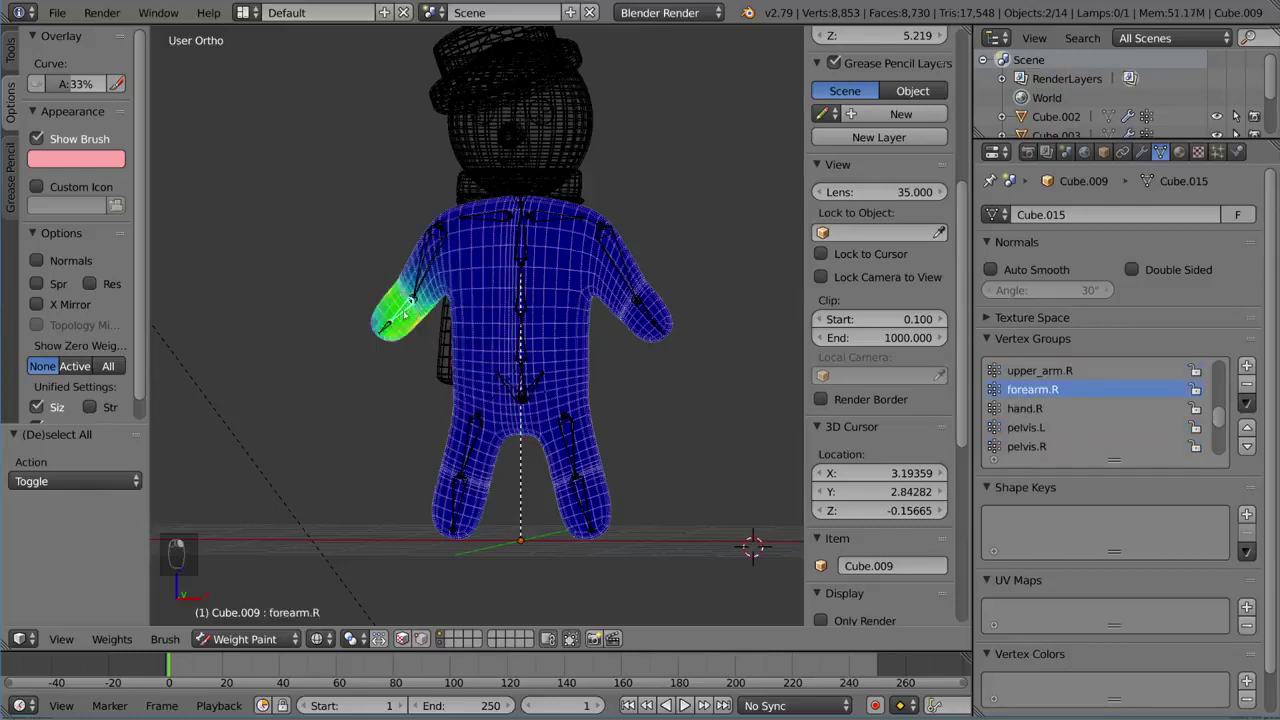
ctrl+right_click(630, 292)
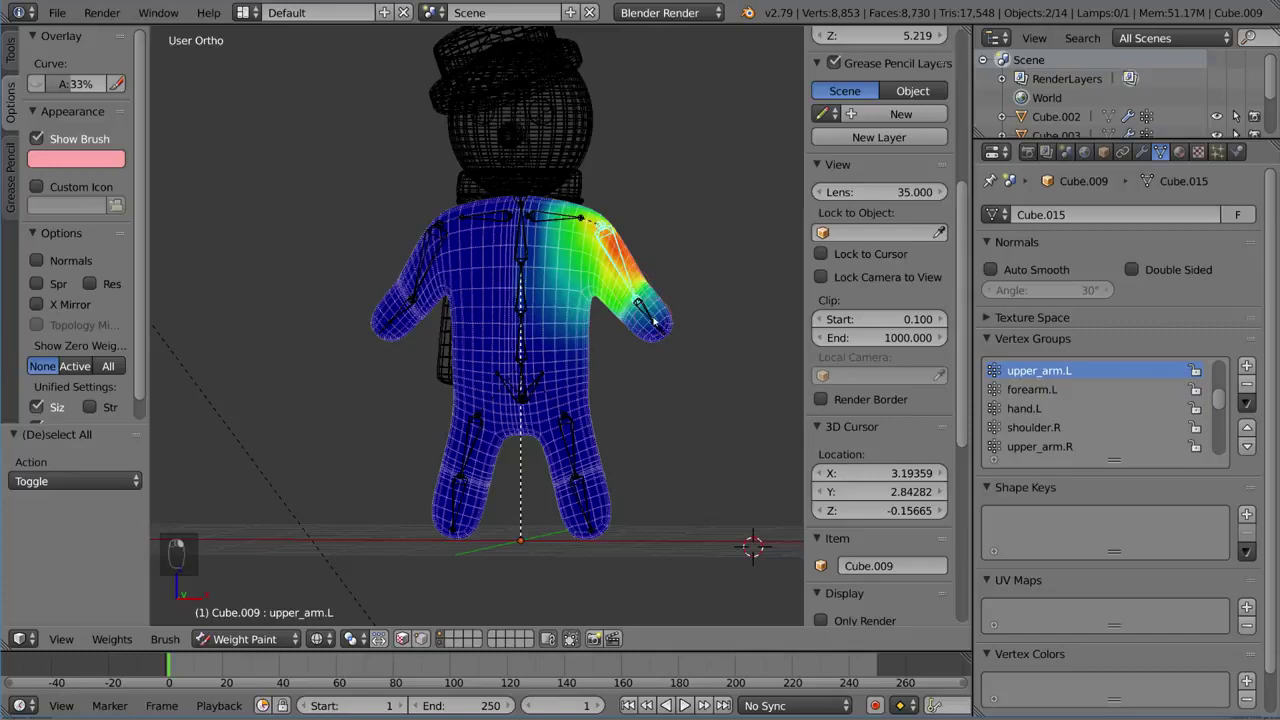
ctrl+right_click(652, 320)
ctrl+right_click(576, 431)
scroll(590, 350, up, 5)
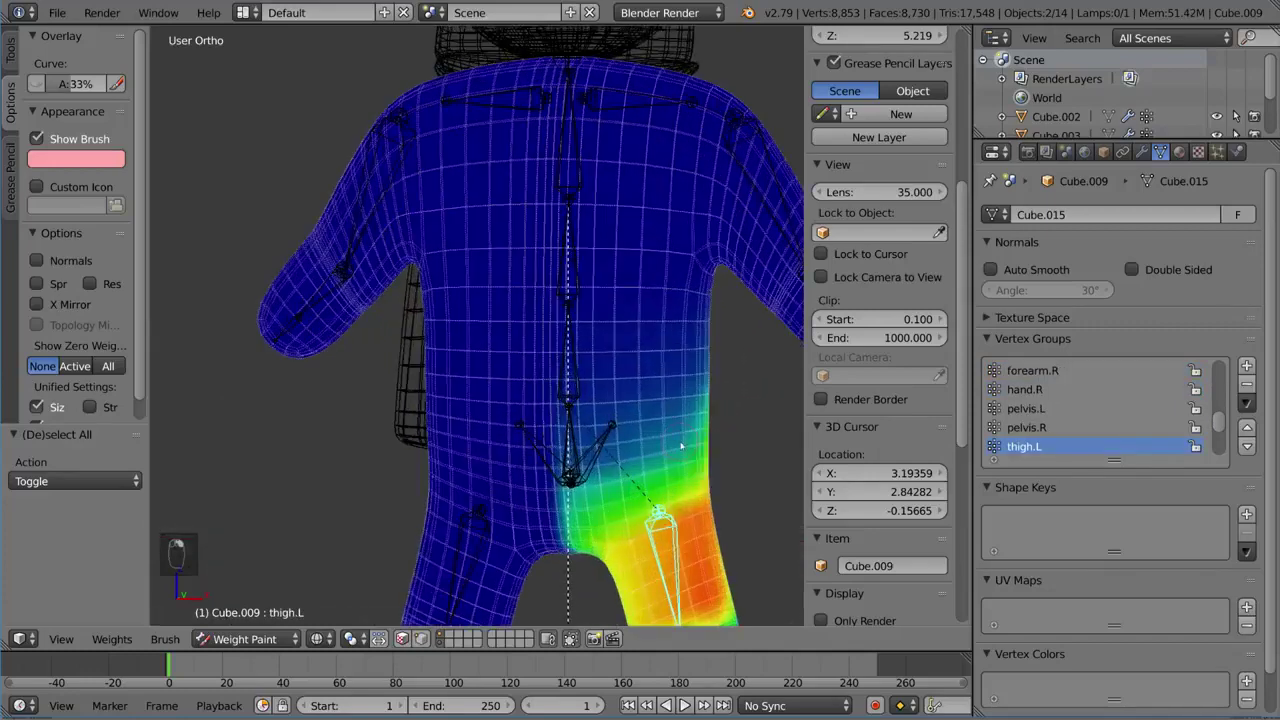
middle_drag(593, 343, 250, 135)
middle_drag(622, 318, 657, 323)
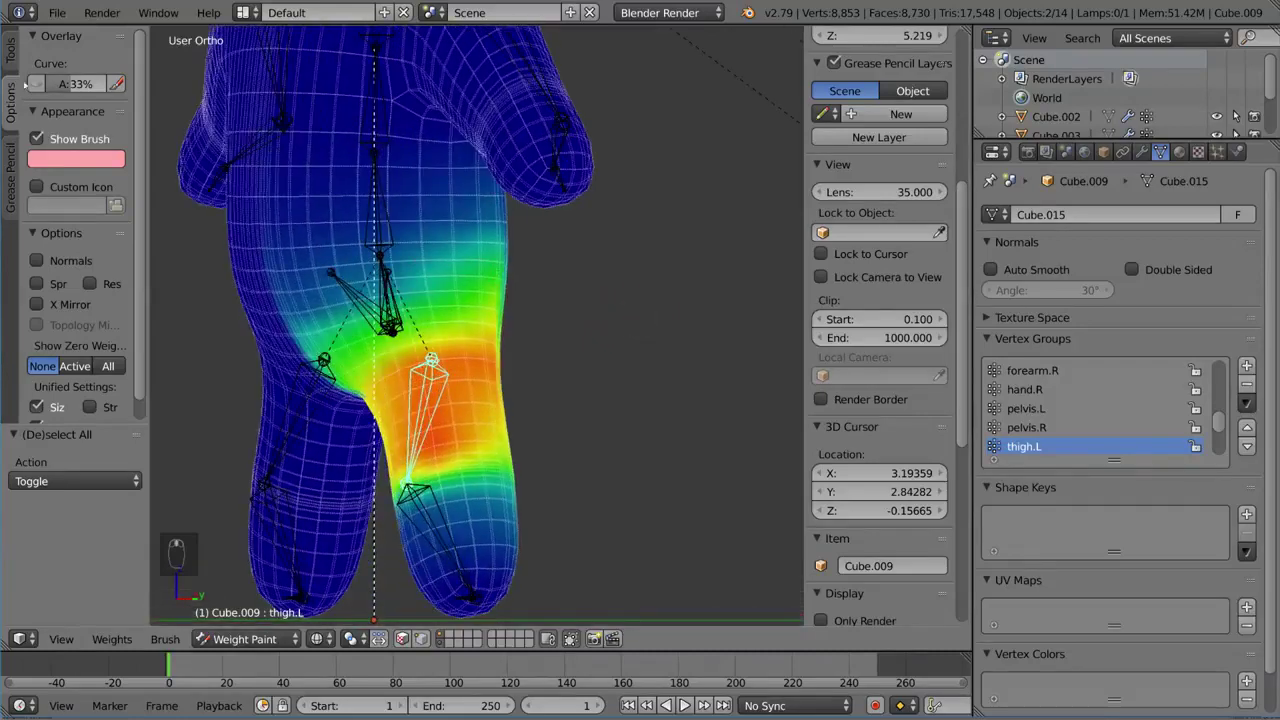
Set the weight paint brush's weight to 0.000 and inspect the thigh.L weights on the front and back of the body
click(12, 56)
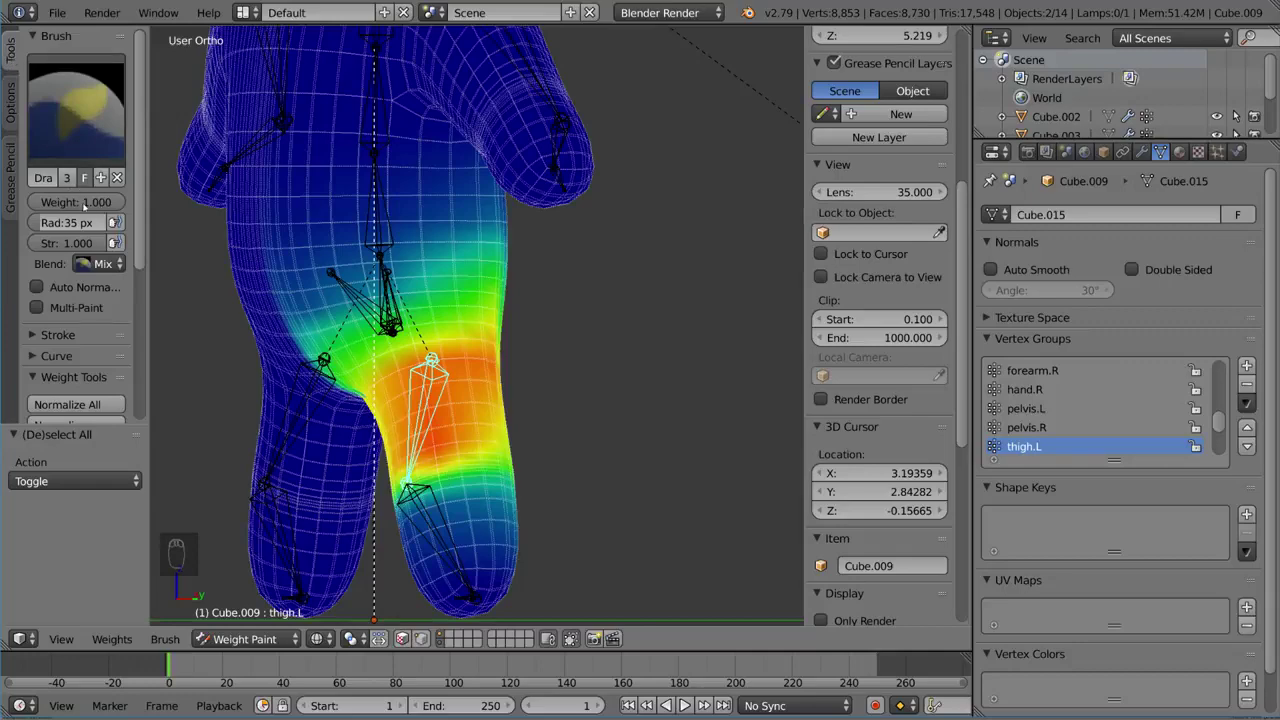
key(BackSpace)
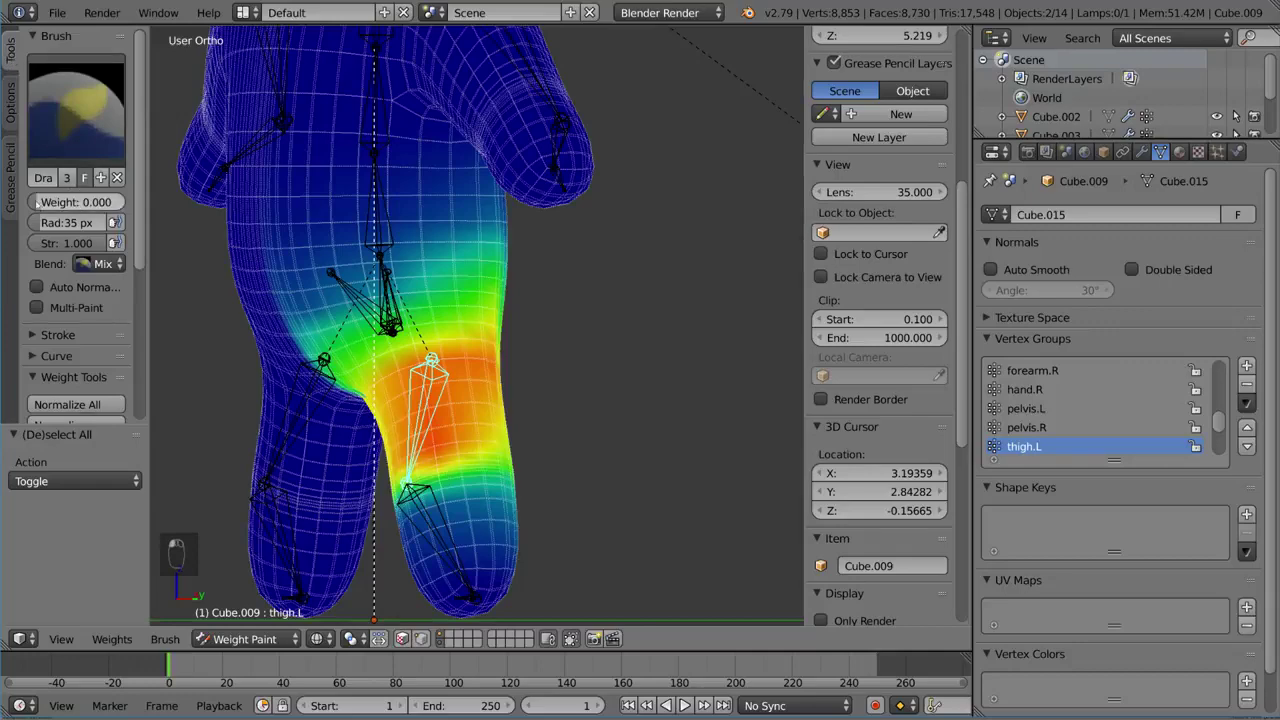
mouse_move(523, 277)
middle_down()
mouse_move(646, 289)
mouse_move(605, 262)
mouse_move(577, 264)
mouse_move(590, 258)
middle_up()
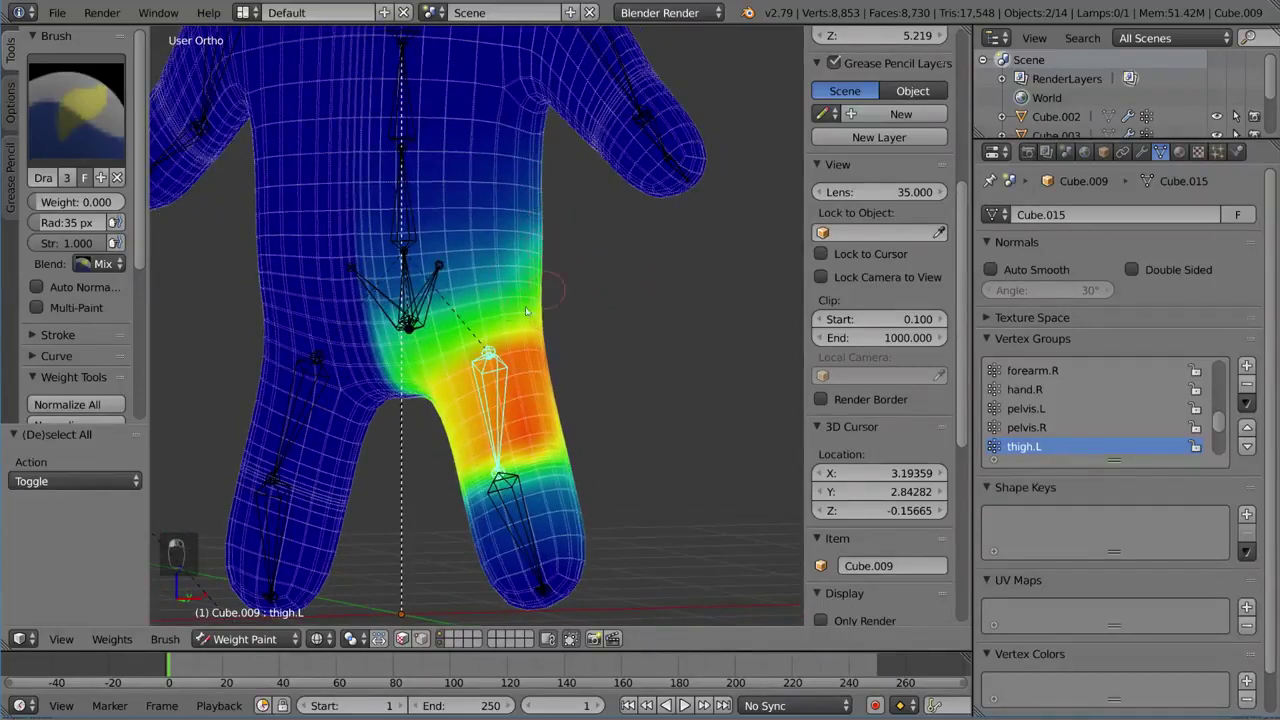
scroll(495, 310, down, 2)
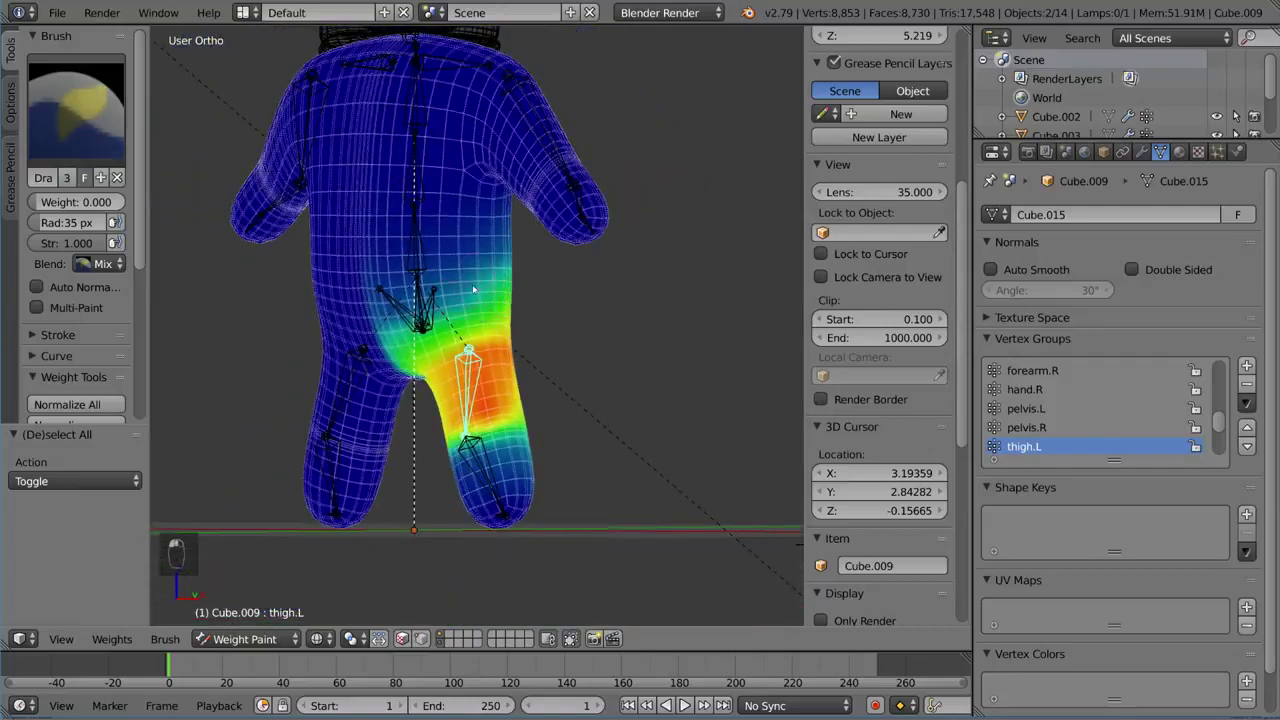
middle_drag(474, 290, 389, 310)
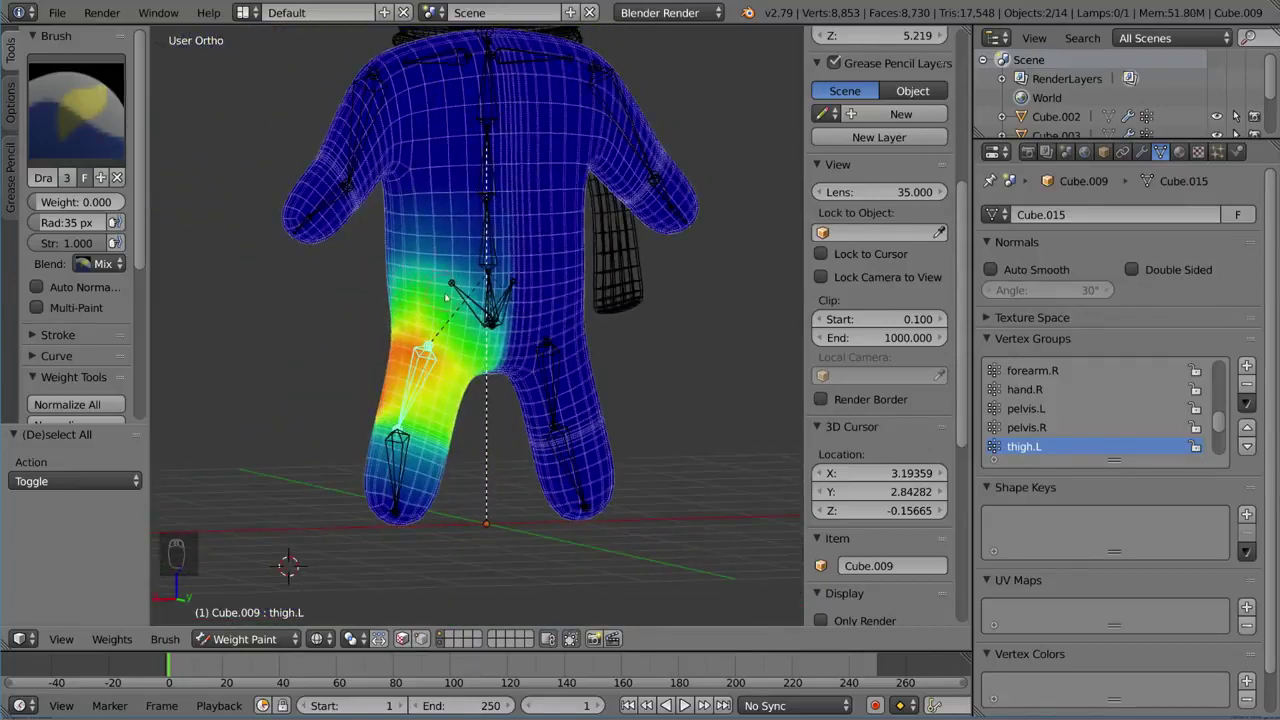
middle_drag(447, 297, 456, 220)
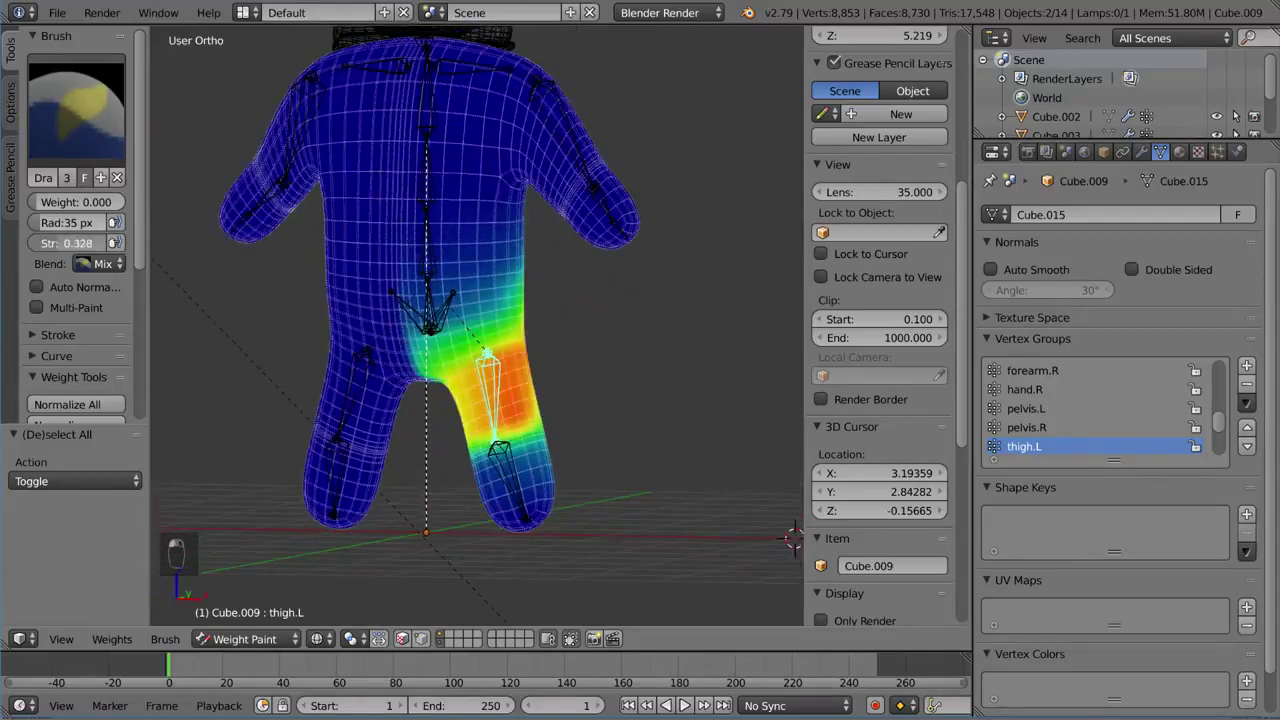
Remove the Armature.001 modifier from the body mesh and return to its vertex groups
key(KP_8)
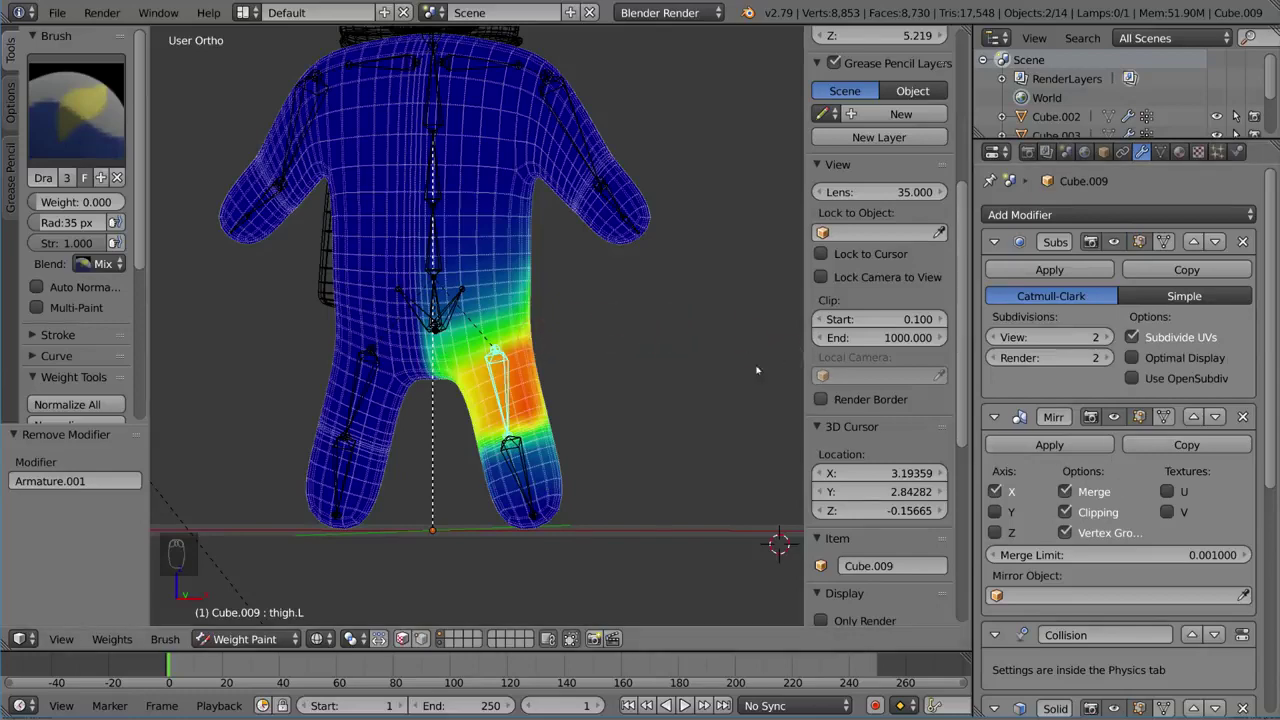
middle_drag(646, 336, 553, 285)
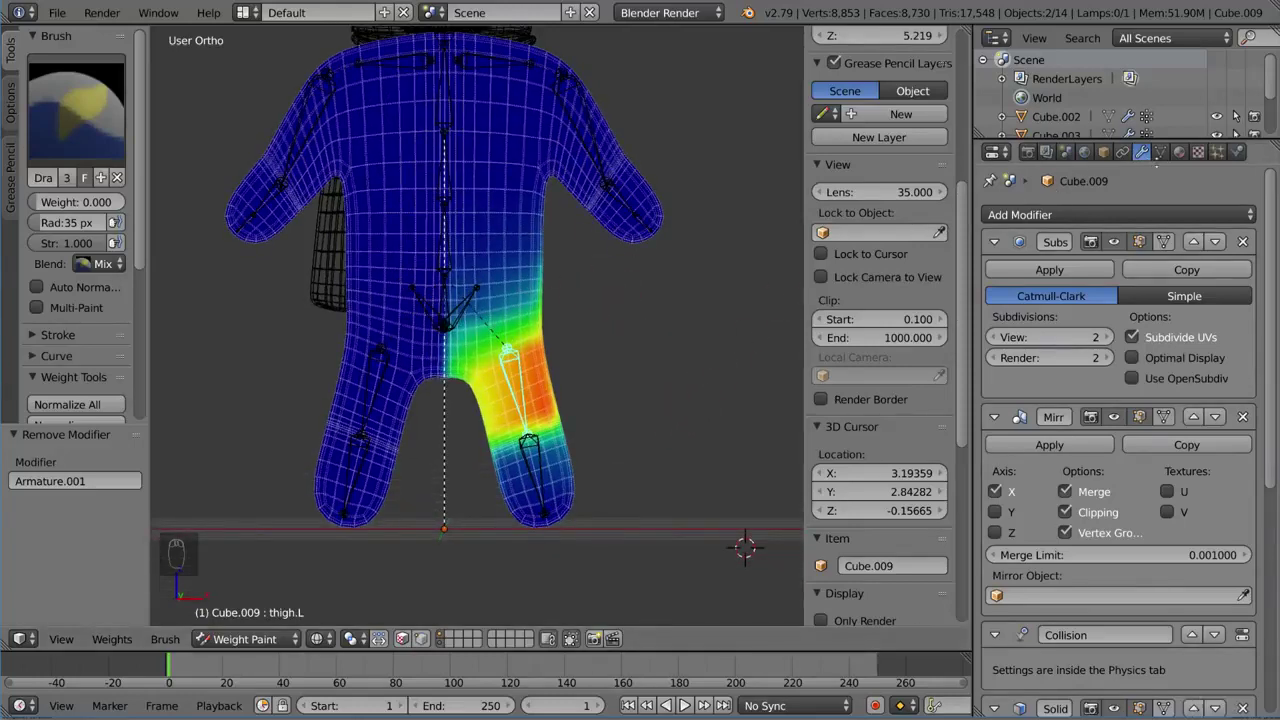
click(1162, 152)
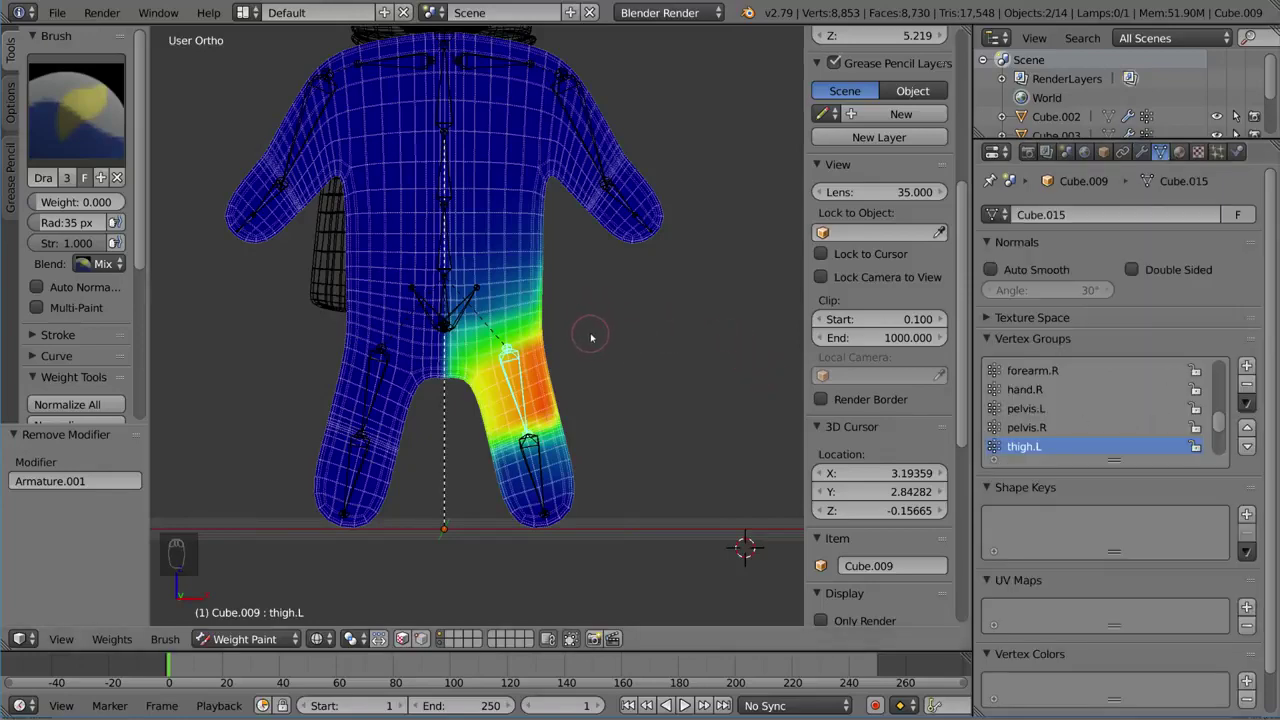
Inspect the mirrored half of the body mesh in Edit Mode with everything selected, and return to Weight Paint Mode
key(Tab)
key(a)
key(a)
middle_drag(585, 327, 537, 336)
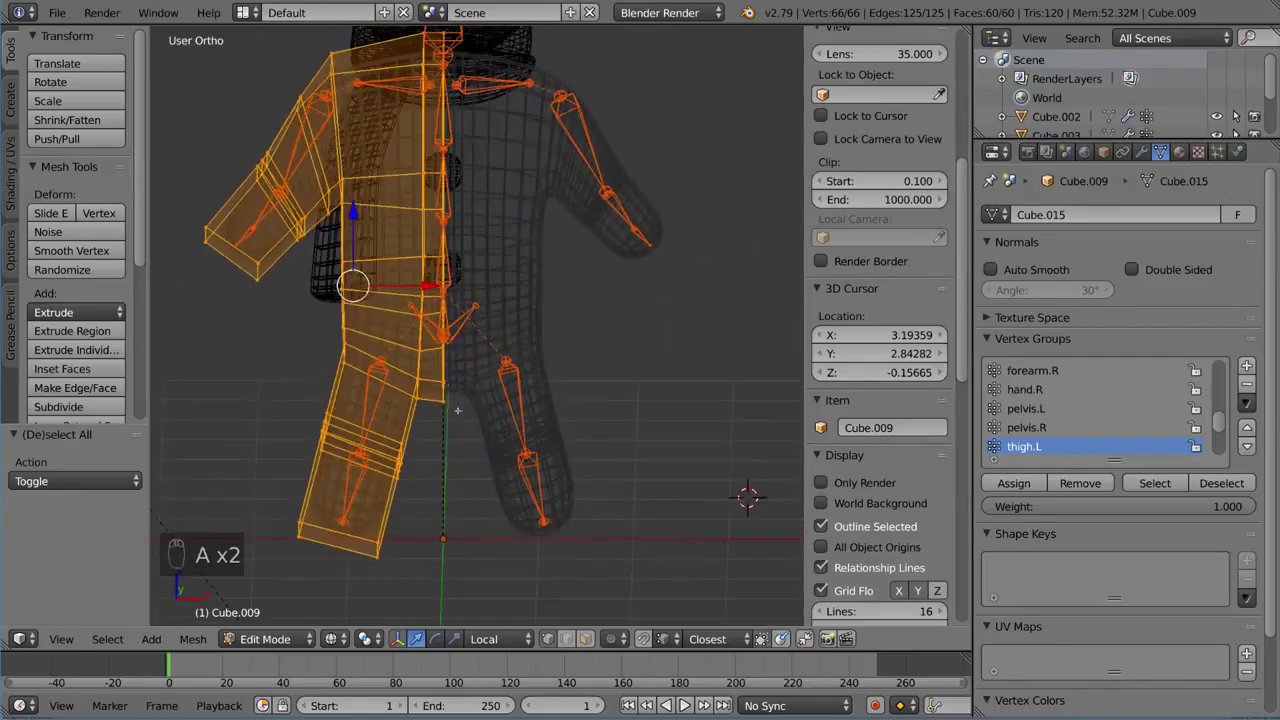
scroll(329, 313, down, 2)
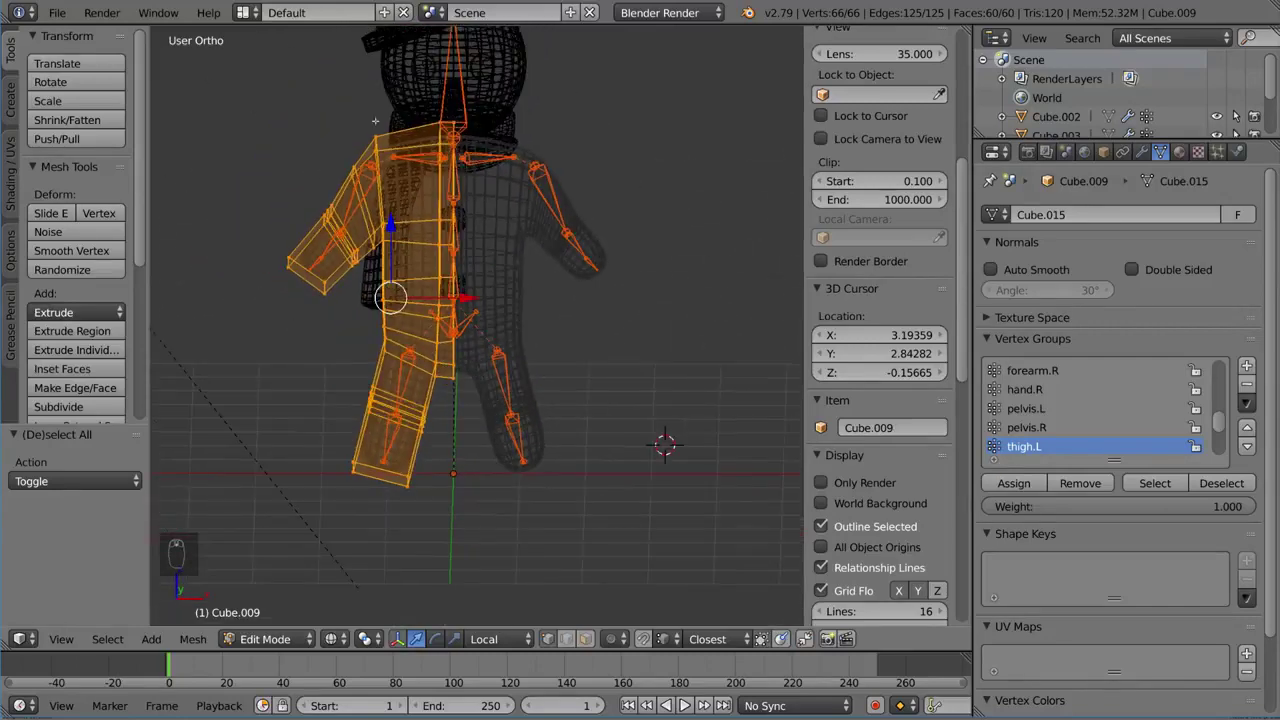
middle_drag(392, 103, 423, 190)
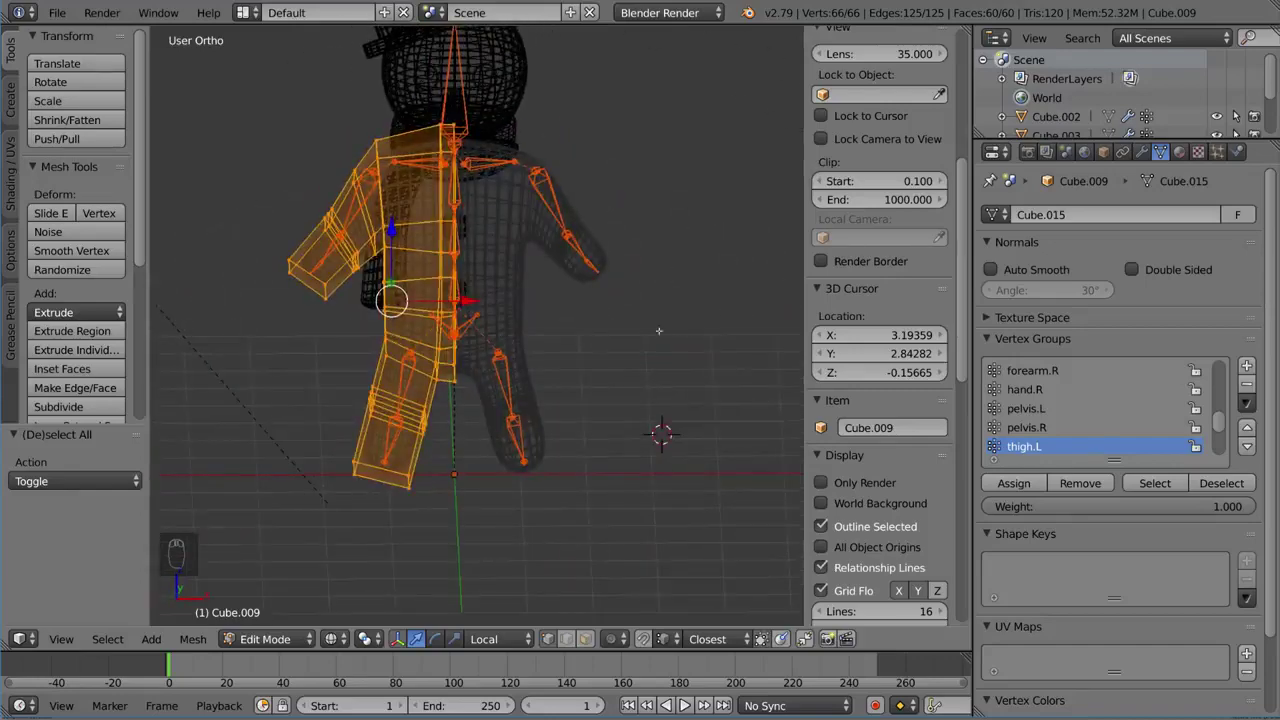
key(Tab)
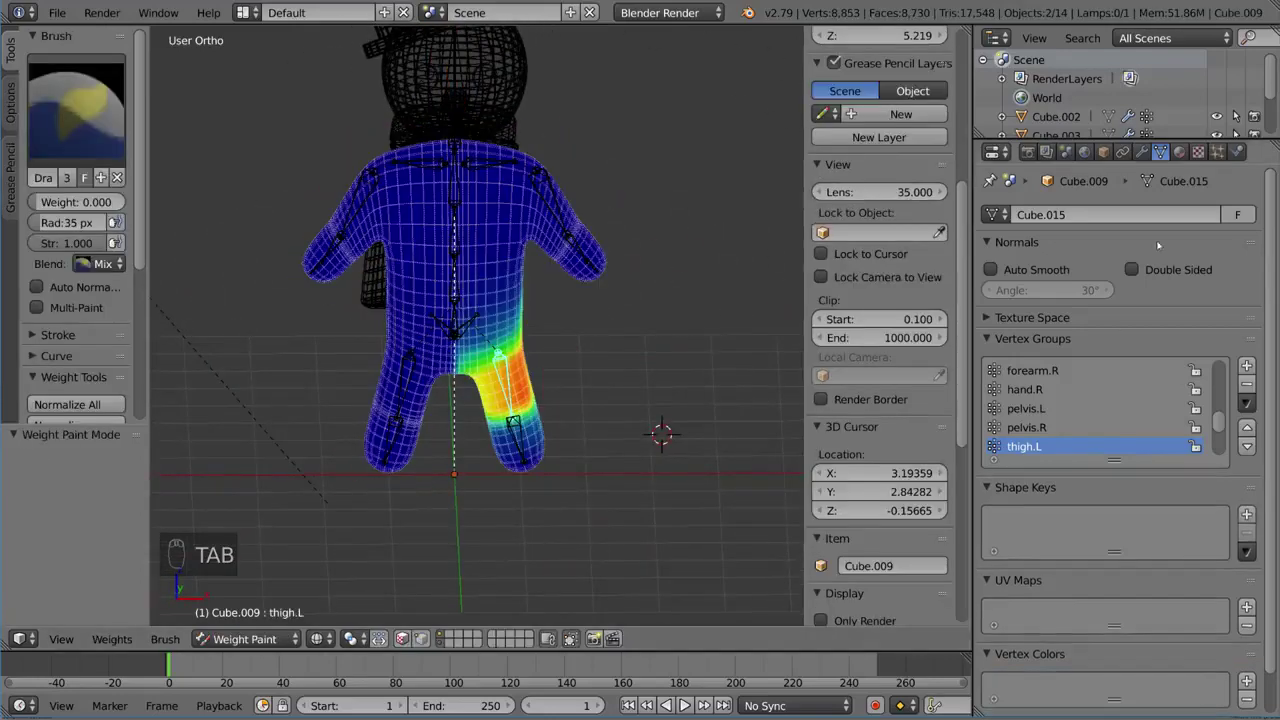
Select the thigh.R bone for weight painting and enlarge the brush radius to 98 px
scroll(1043, 441, down, 1)
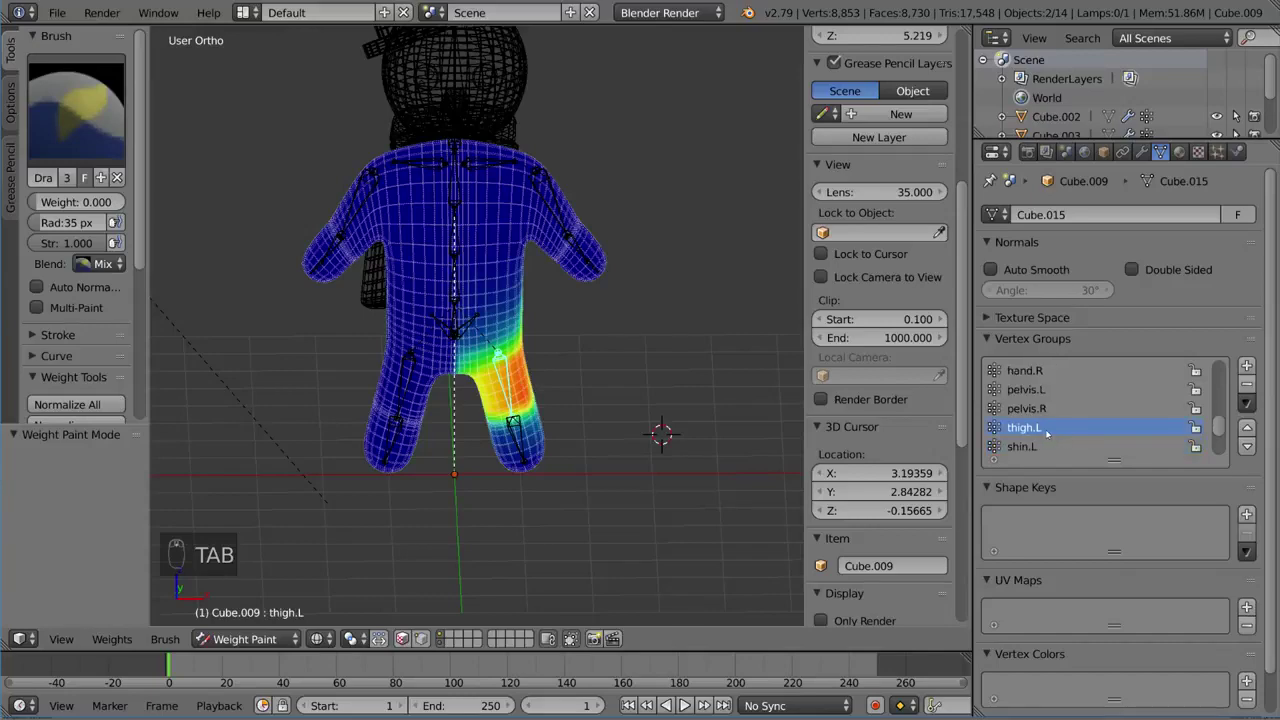
right_click(408, 376)
middle_drag(468, 380, 443, 384)
scroll(443, 384, up, 2)
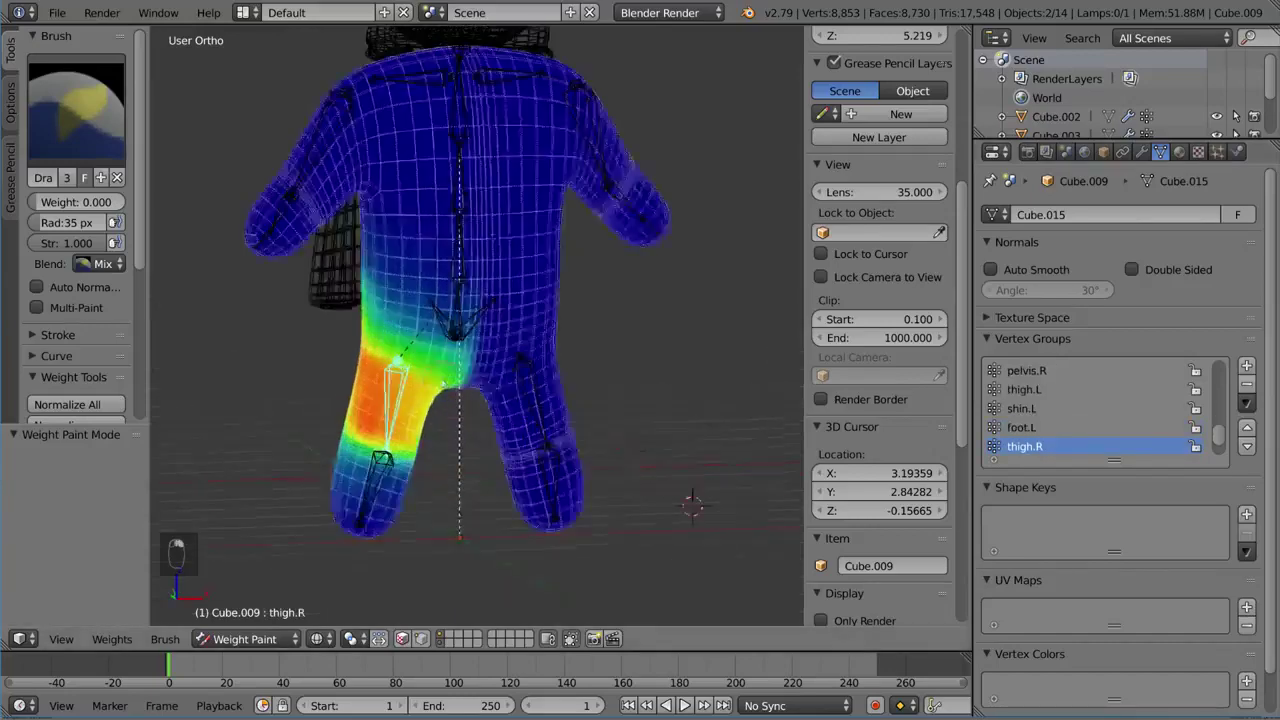
middle_drag(462, 304, 460, 354)
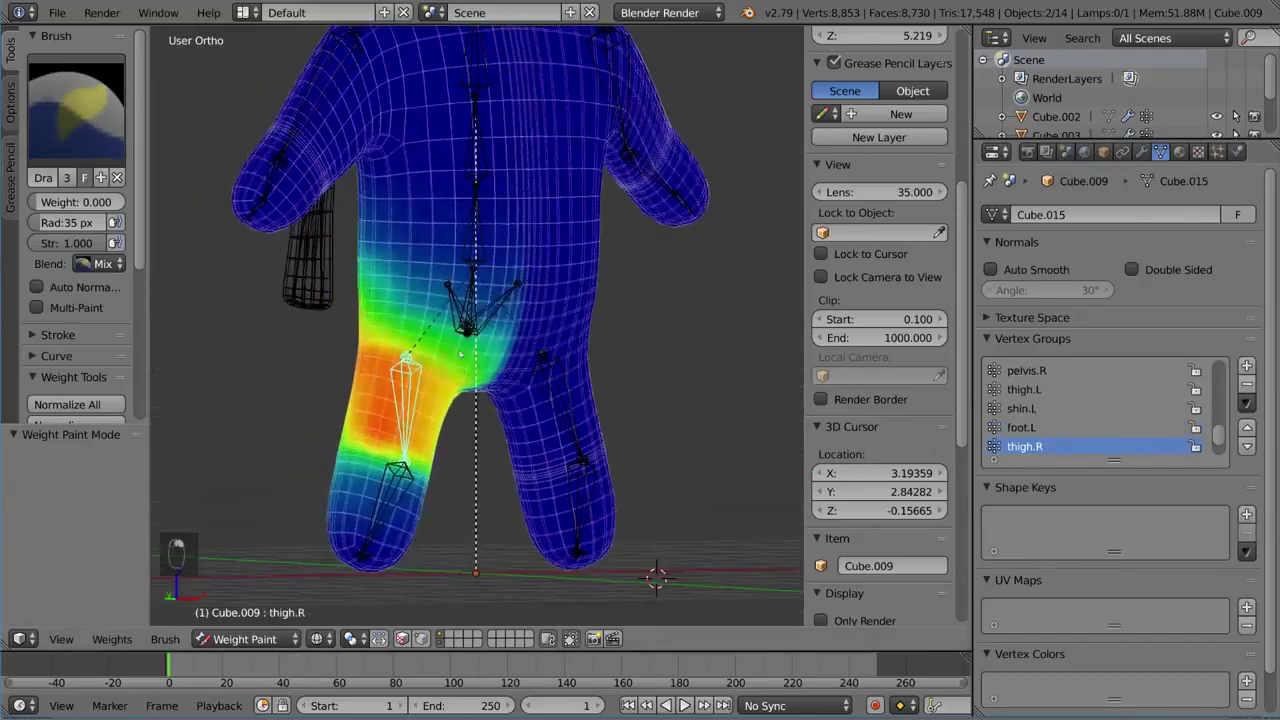
key(f)
click(394, 281)
Paint zero weight over the lower torso above the hip to remove the thigh.R influence there
click(396, 281)
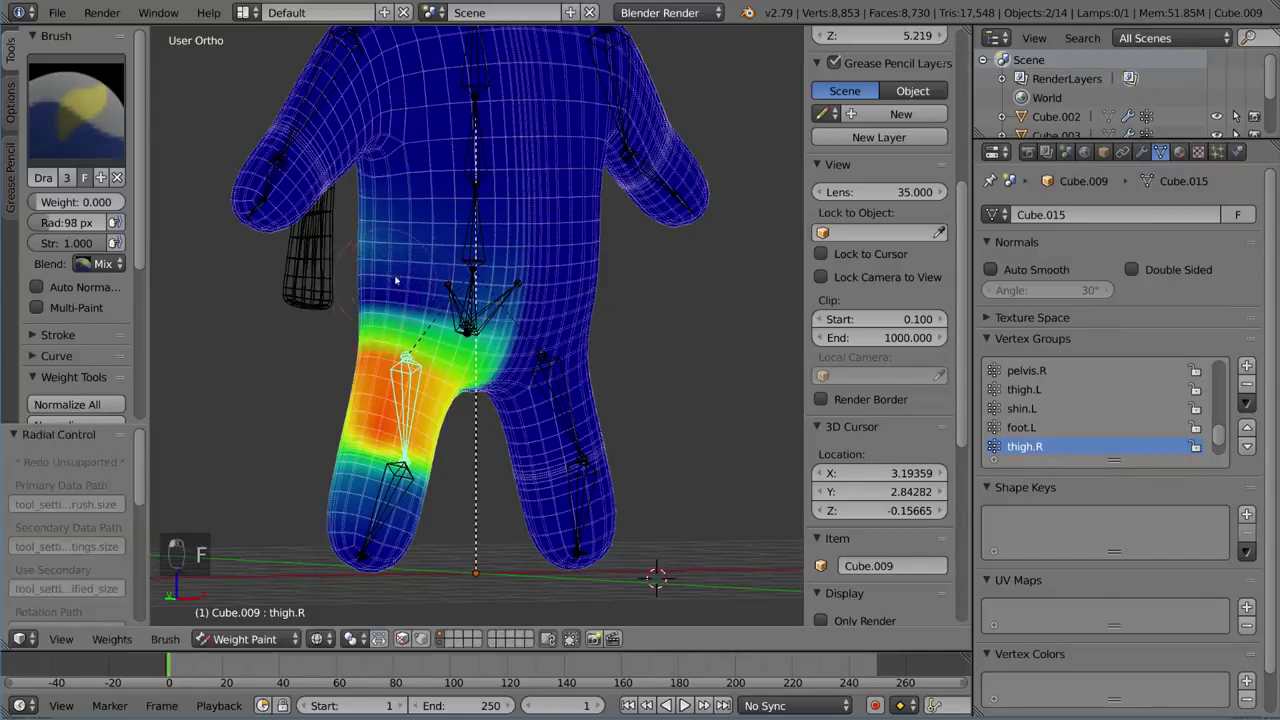
mouse_move(396, 281)
middle_down()
mouse_move(423, 357)
mouse_move(531, 240)
mouse_move(603, 240)
middle_up()
drag(529, 275, 508, 278)
mouse_move(620, 258)
middle_down()
mouse_move(490, 235)
mouse_move(628, 243)
mouse_move(456, 215)
middle_up()
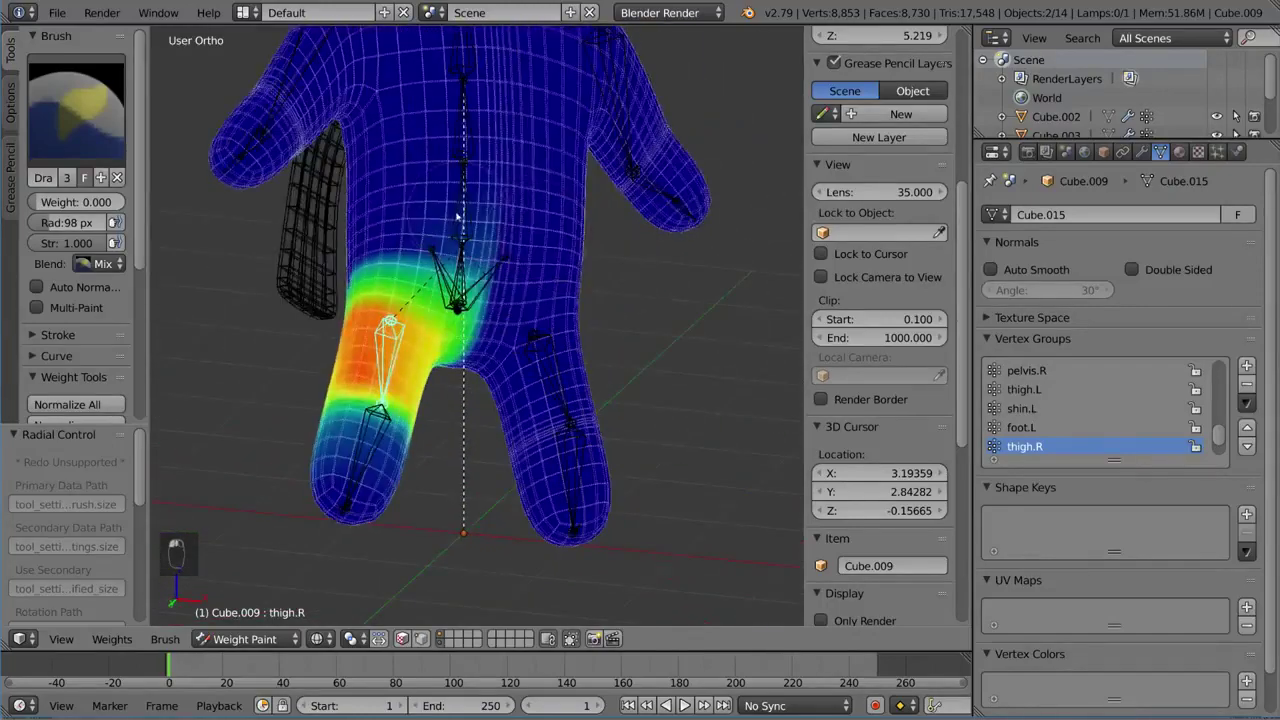
Rotate the thigh.R bone outward and paint zero weight around its hip and crotch on the front and back
scroll(400, 225, up, 3)
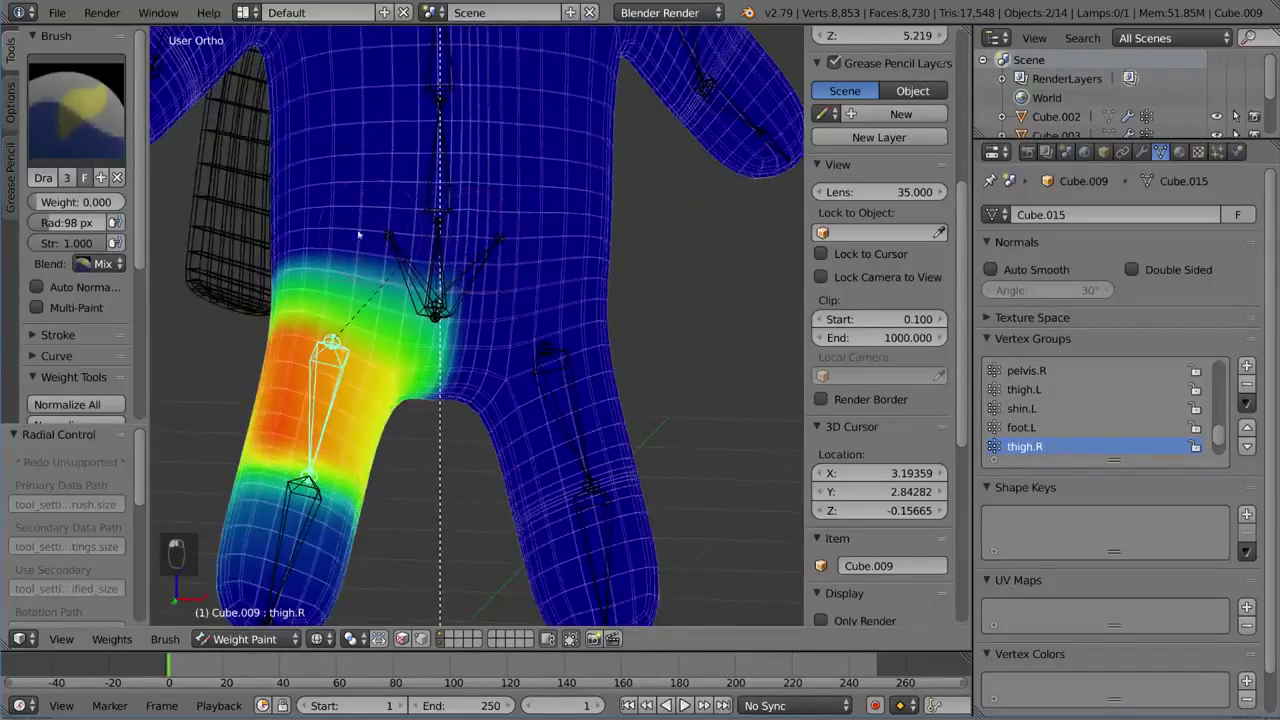
middle_drag(358, 235, 344, 274)
drag(344, 274, 378, 264)
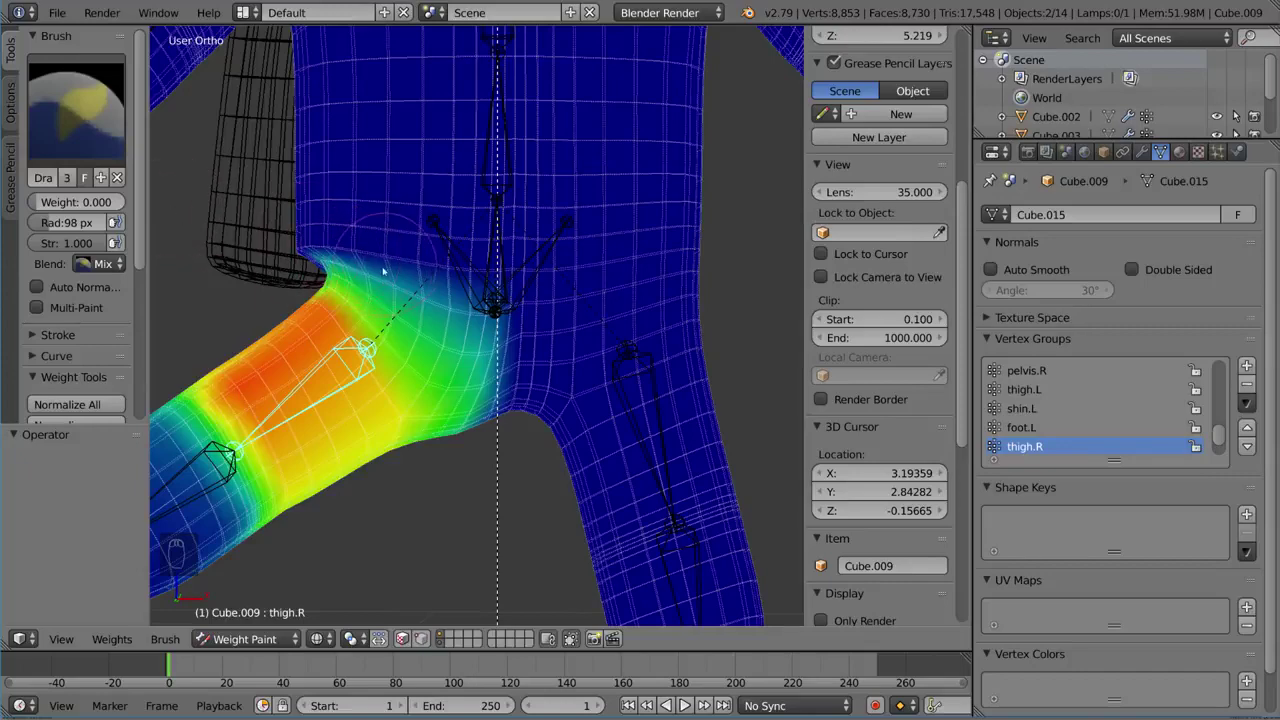
middle_drag(310, 268, 500, 263)
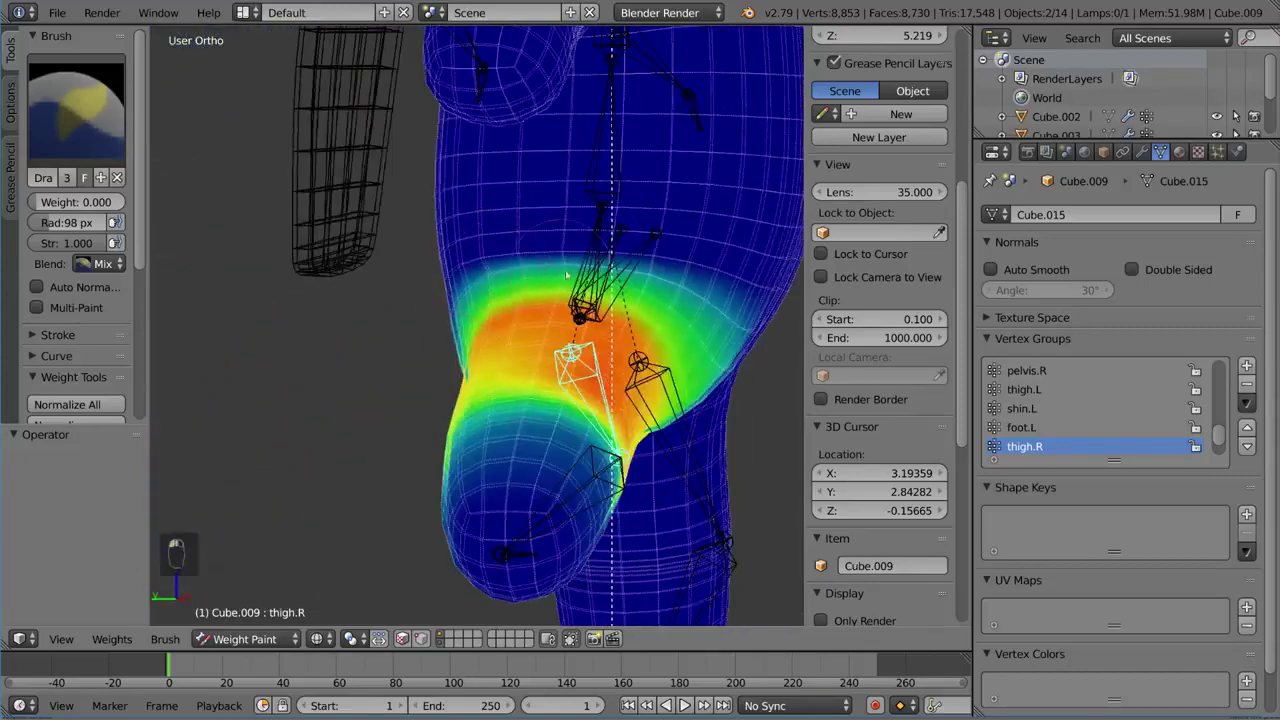
middle_drag(596, 269, 770, 318)
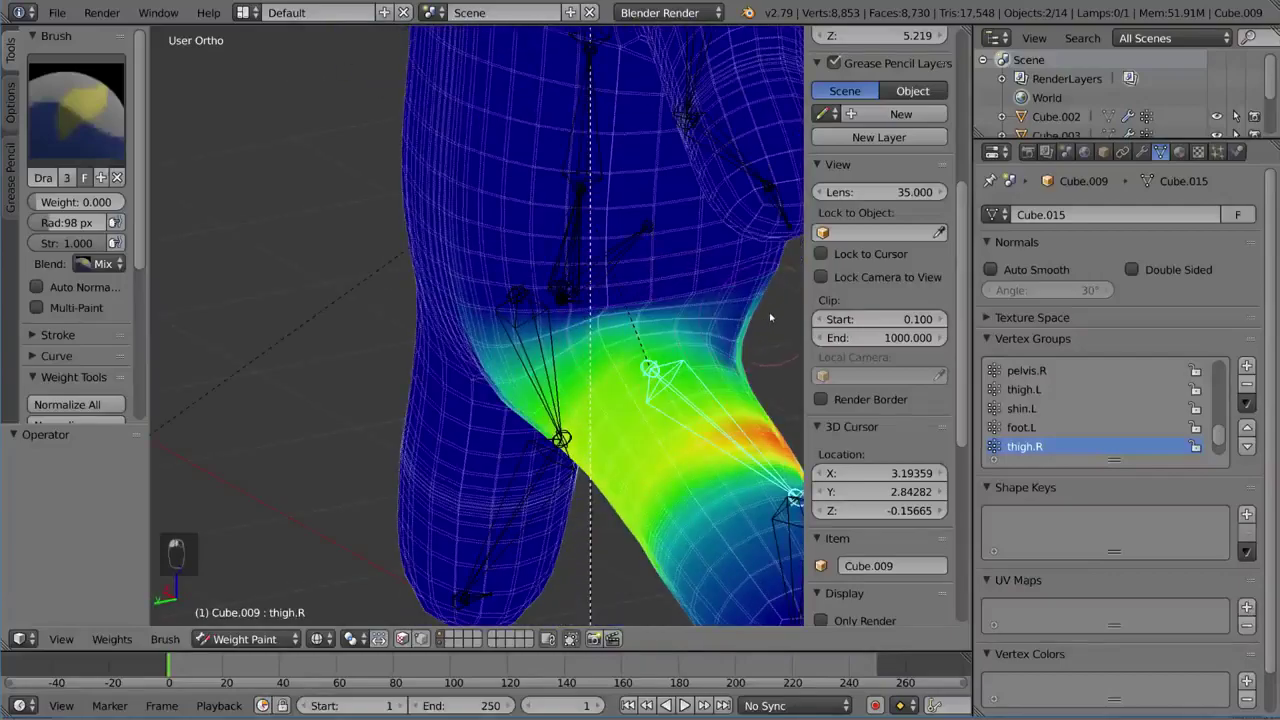
middle_drag(634, 325, 591, 329)
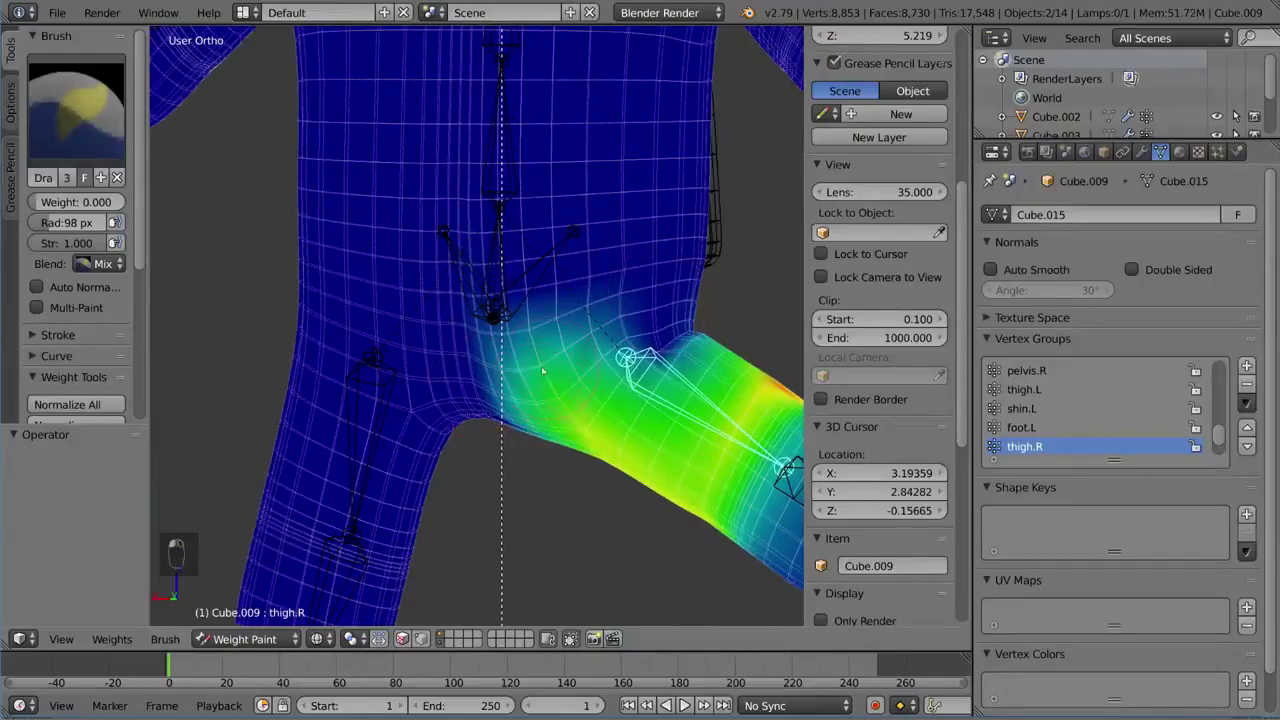
middle_drag(543, 372, 420, 382)
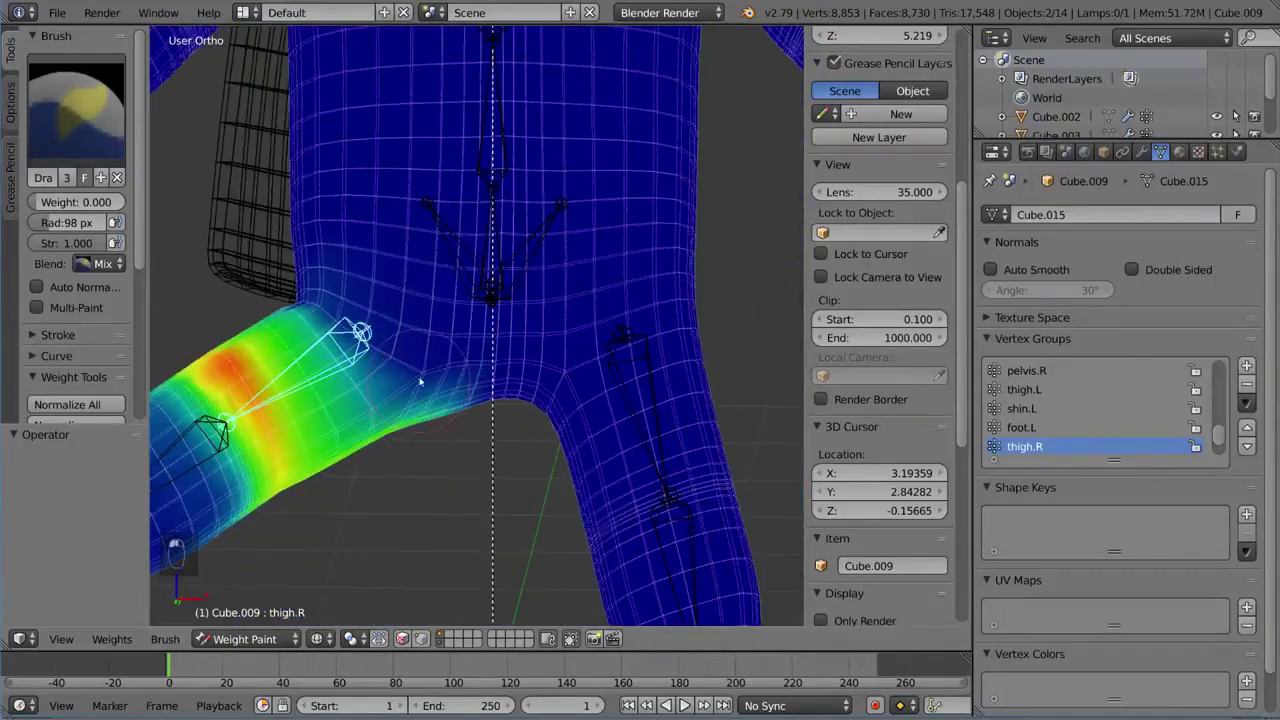
Clear the thigh.R bone's rotation and test the cleaned-up hip weights with a small rotation of the bone
middle_drag(425, 325, 503, 409)
key(alt+r)
key(r)
key(r)
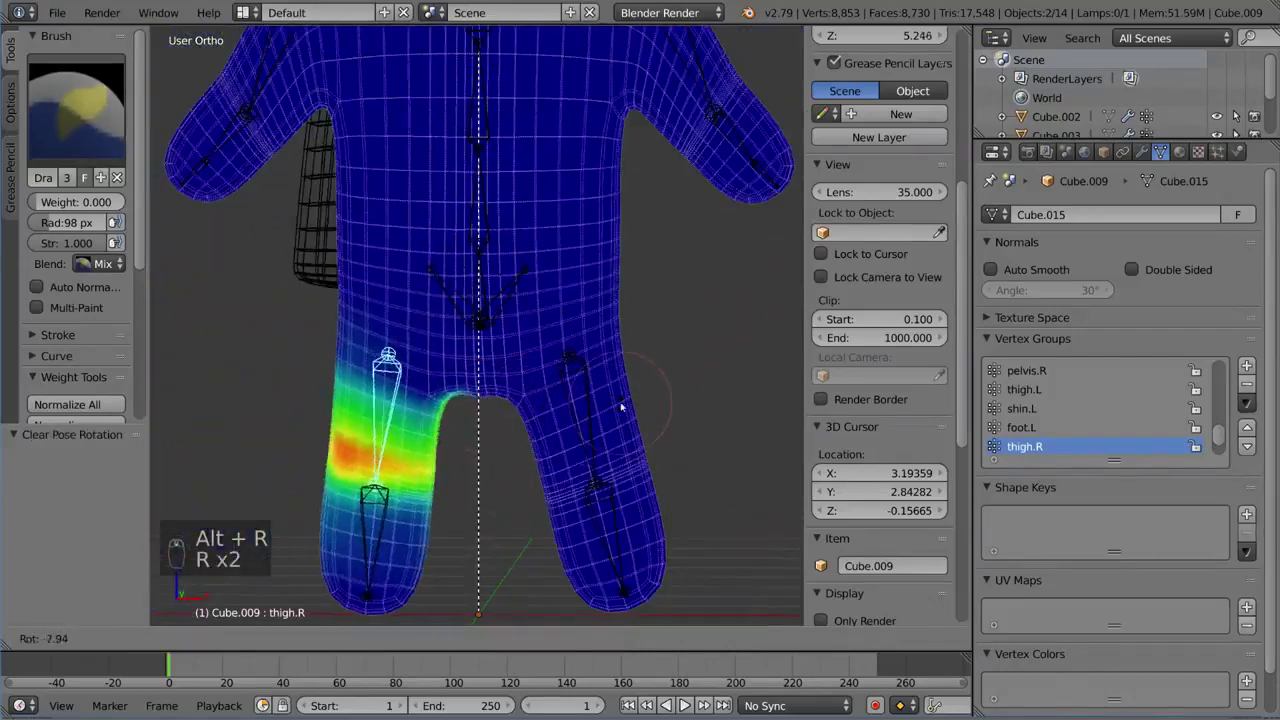
click(603, 408)
Select the thigh.L bone and test-rotate it to check how that leg deforms at the hip
right_click(598, 425)
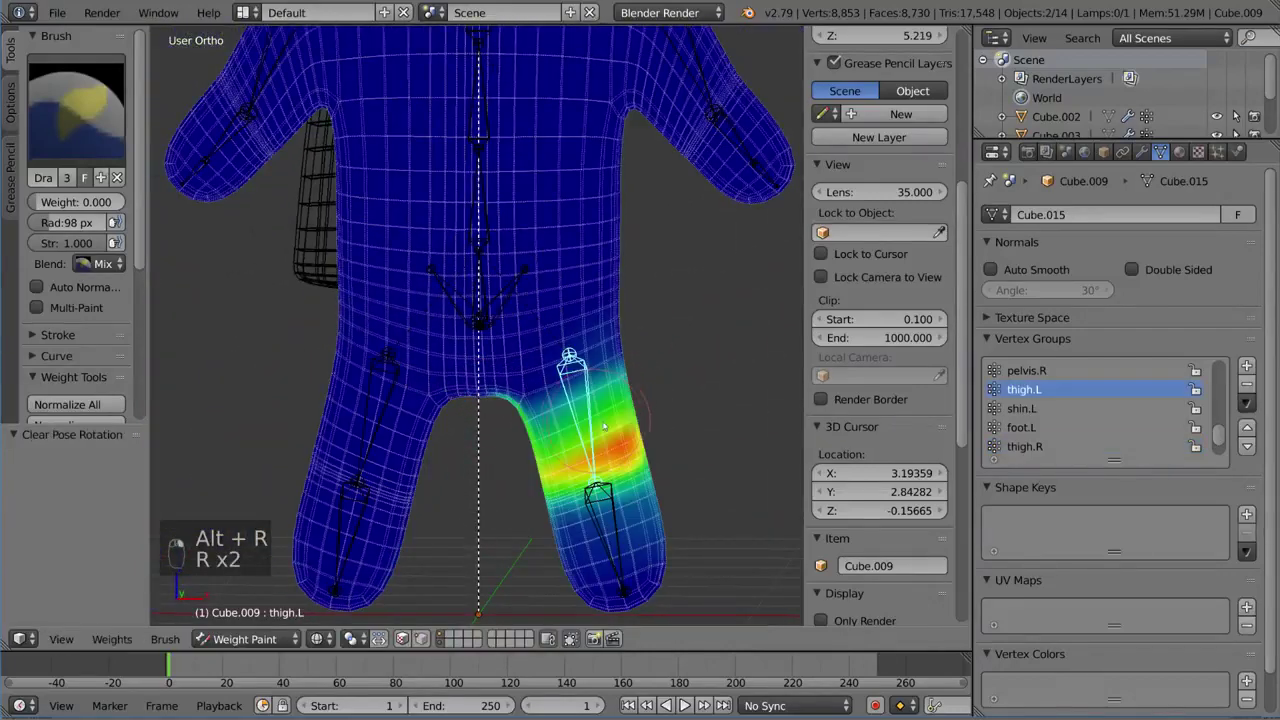
key(r)
right_click(649, 431)
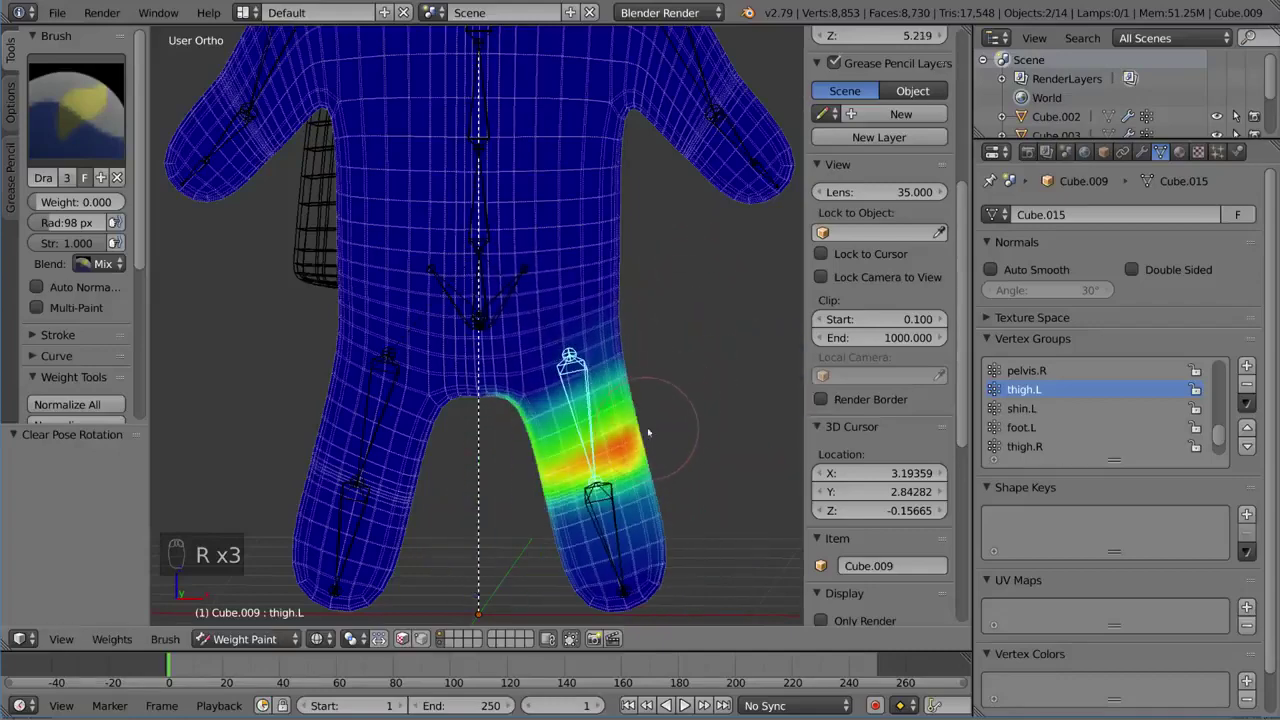
shift+middle_drag(655, 420, 629, 323)
scroll(629, 323, down, 1)
key(r)
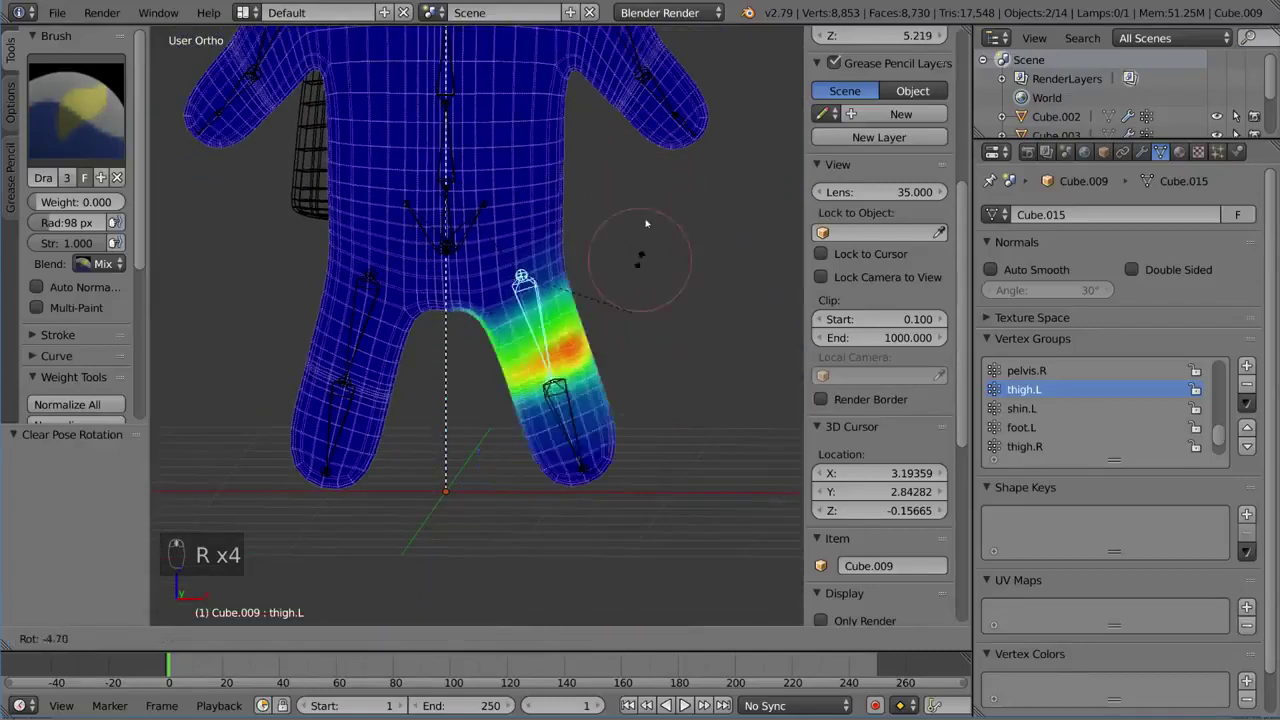
click(648, 253)
Reselect the thigh.R bone and test its leg deformation with a free trackball rotation
right_click(390, 330)
scroll(420, 280, up, 3)
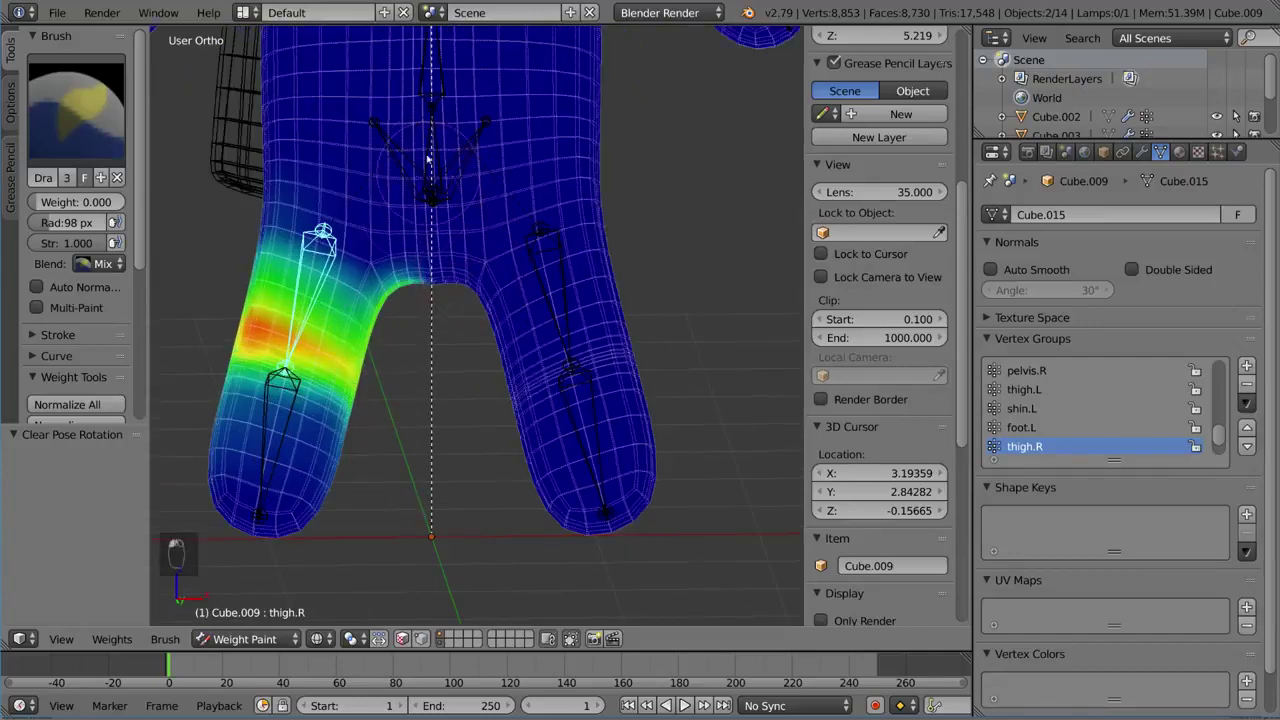
mouse_move(436, 196)
middle_down()
mouse_move(291, 202)
mouse_move(654, 229)
middle_up()
scroll(446, 226, up, 1)
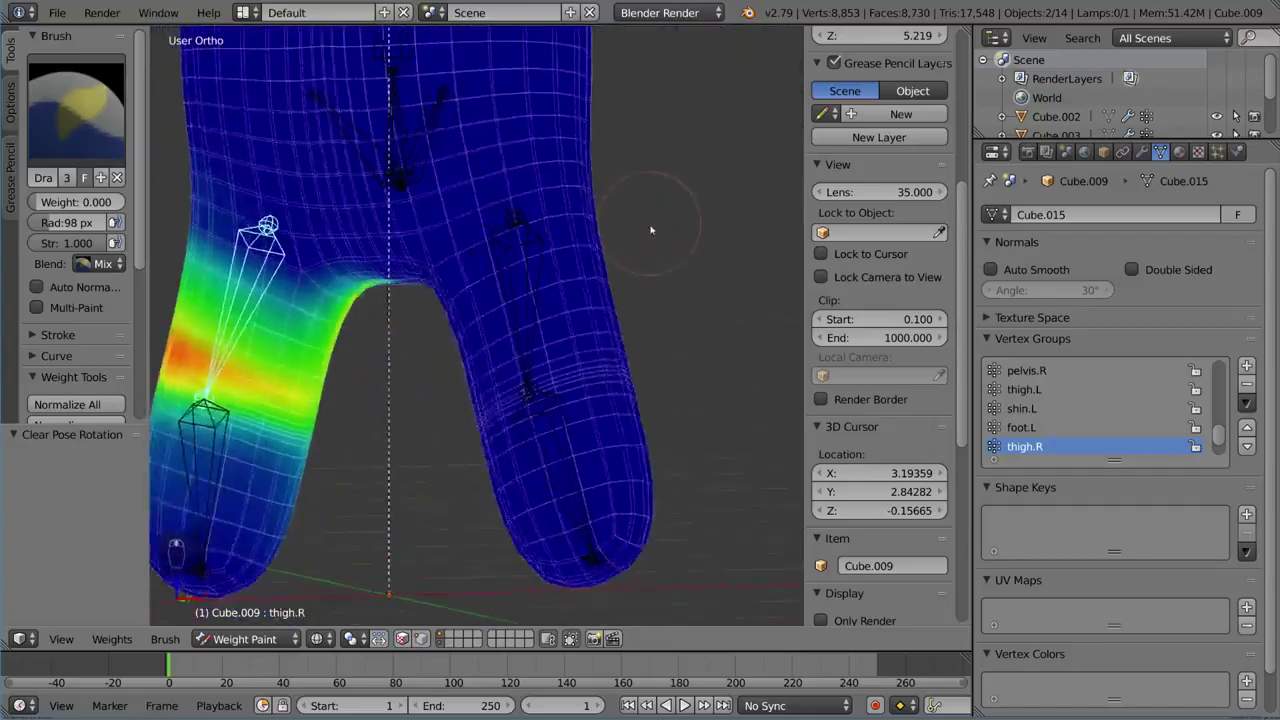
scroll(654, 229, down, 2)
key(r)
key(r)
right_click(580, 194)
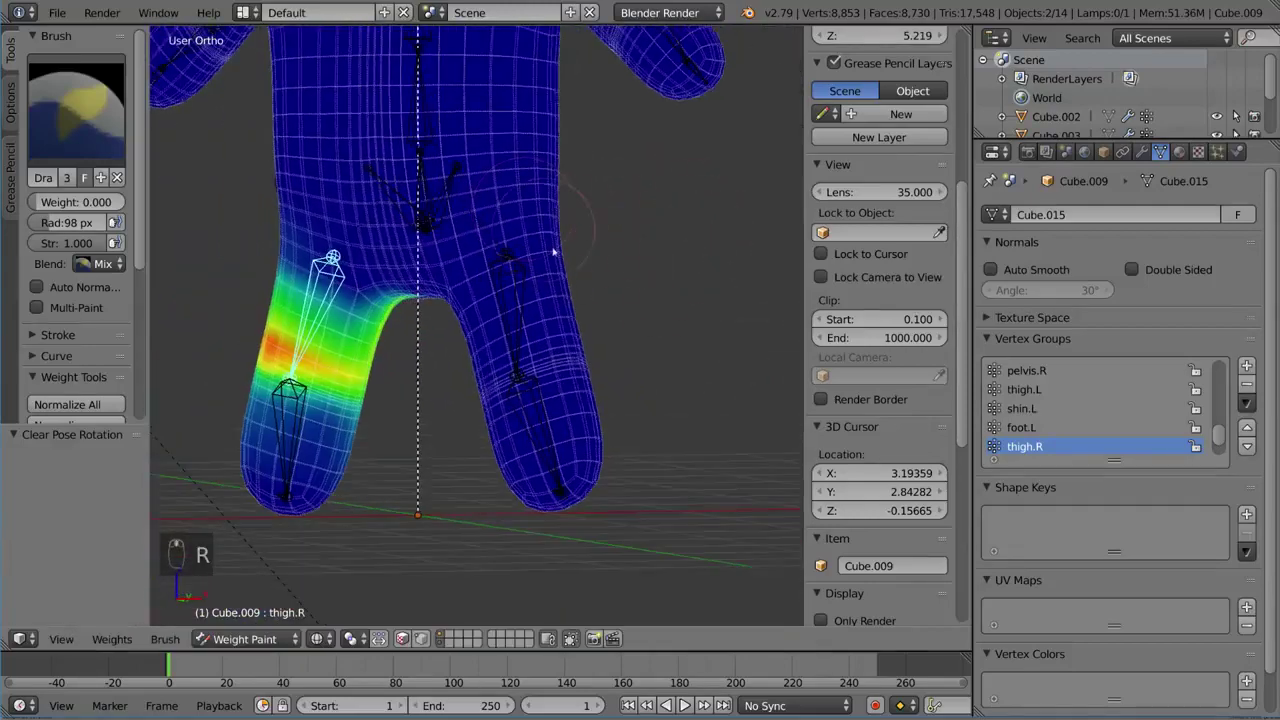
Examine the hip and crotch up close while swinging the thigh.R bone in several trial trackball rotations, leaving its pose unchanged
shift+middle_drag(578, 193, 622, 266)
scroll(591, 306, up, 3)
key(r)
key(r)
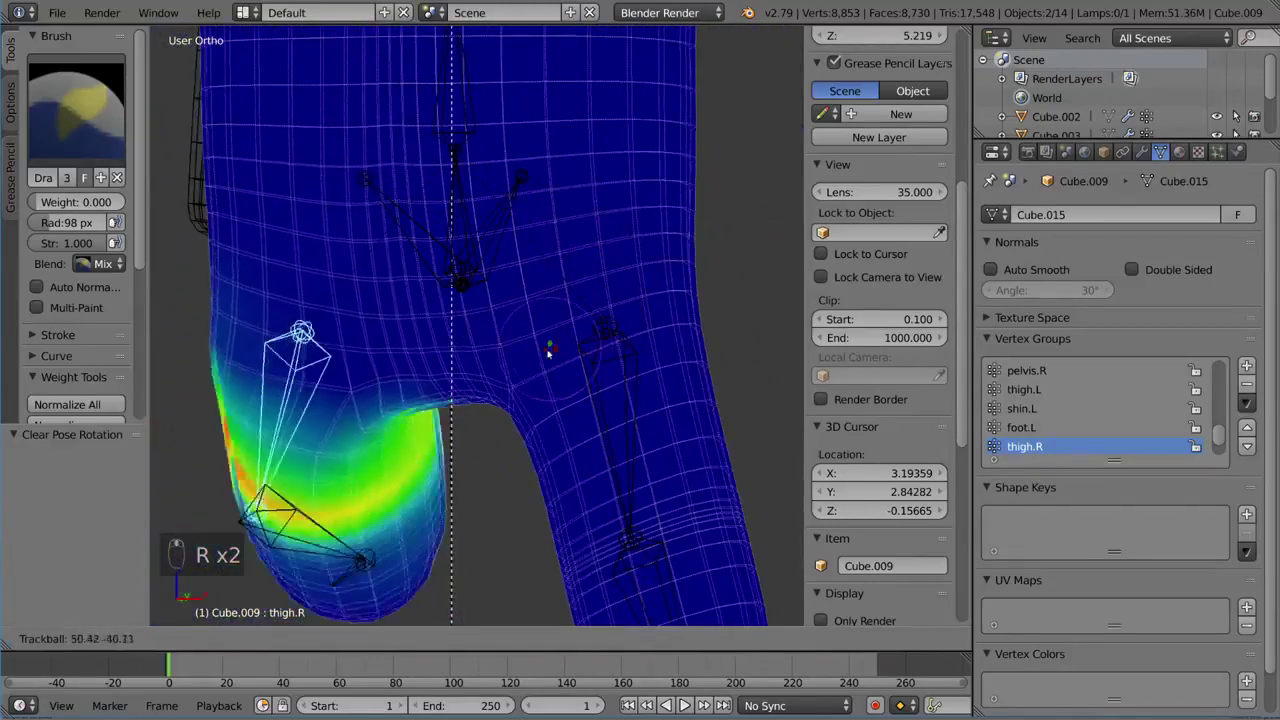
click(510, 319)
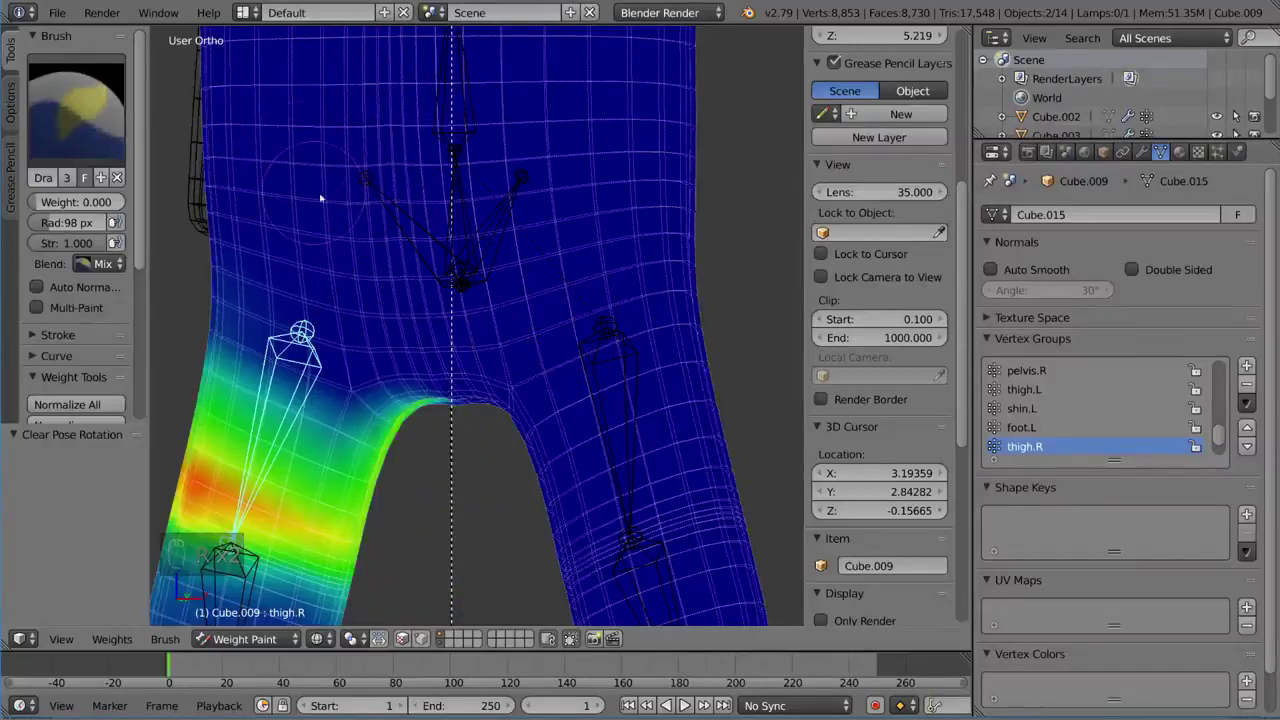
middle_drag(312, 166, 324, 161)
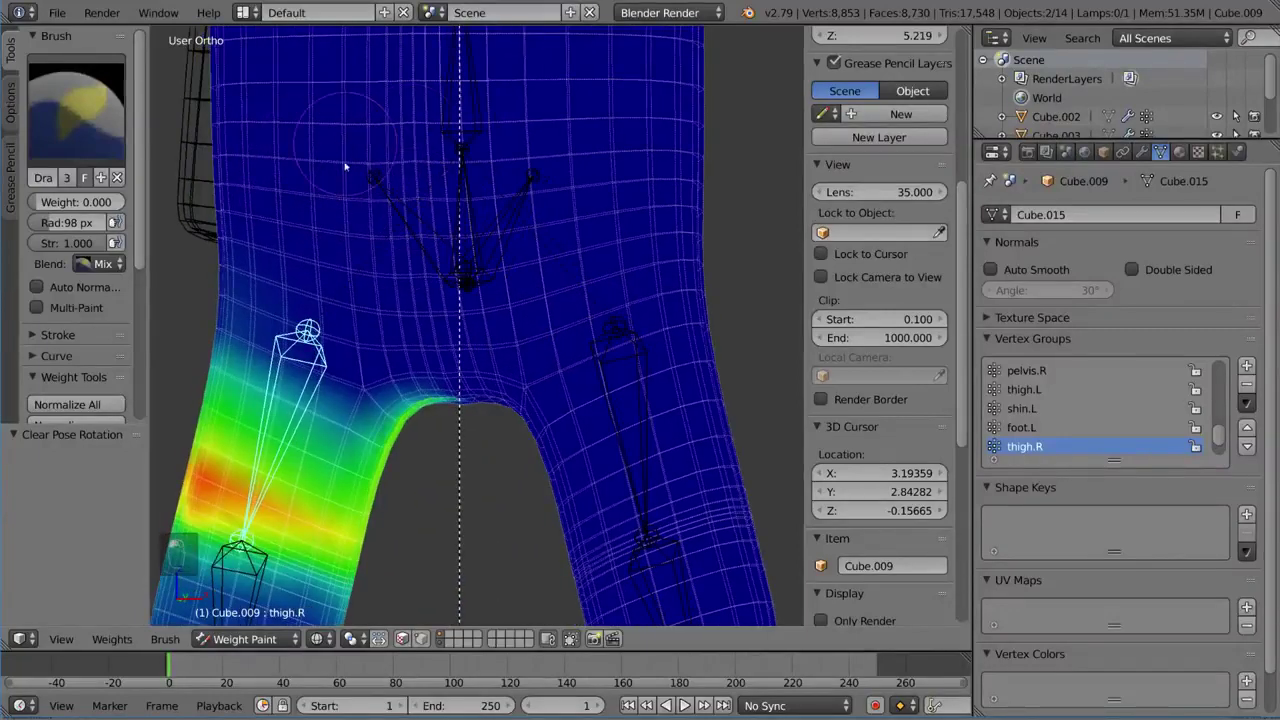
key(r)
key(r)
right_click(488, 272)
shift+middle_drag(456, 204, 530, 298)
key(r)
key(r)
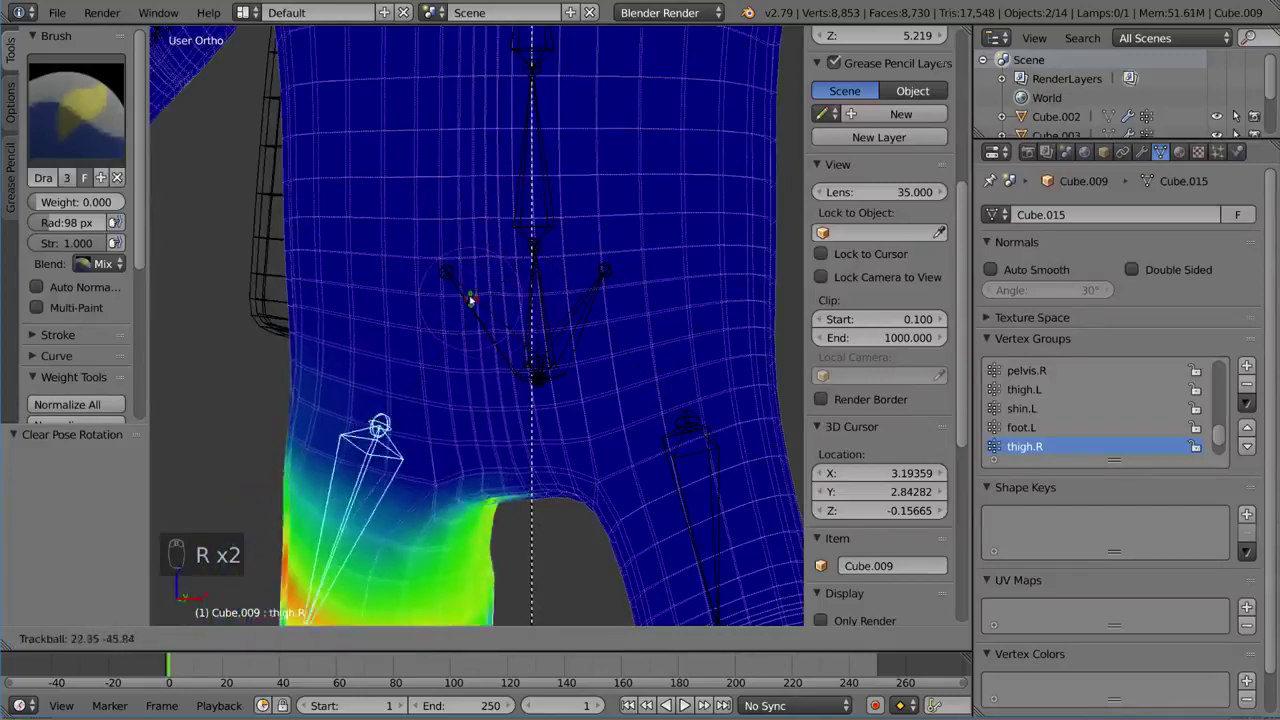
right_click(543, 309)
Leave Weight Paint for Object Mode and display the whole snowman with textured viewport shading
scroll(546, 311, down, 6)
mouse_move(471, 290)
middle_down()
mouse_move(543, 303)
mouse_move(675, 285)
middle_up()
key(ctrl+Tab)
key(z)
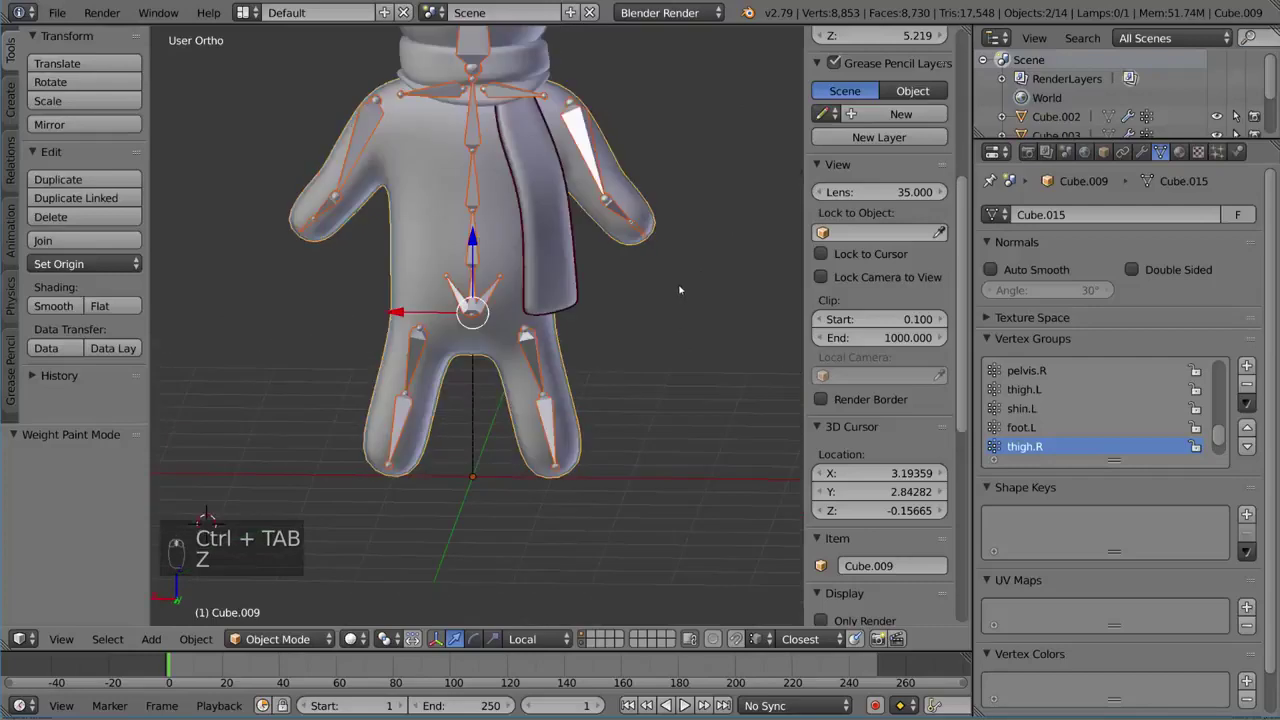
key(alt+z)
middle_drag(563, 262, 601, 296)
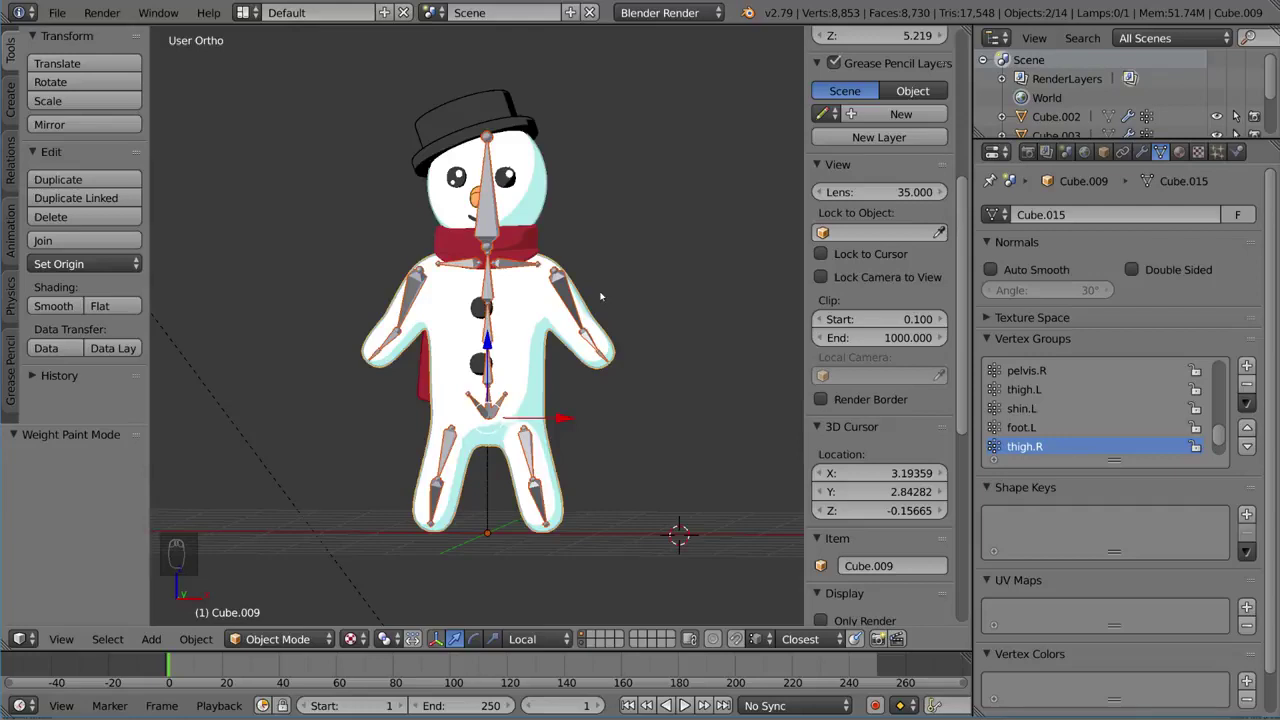